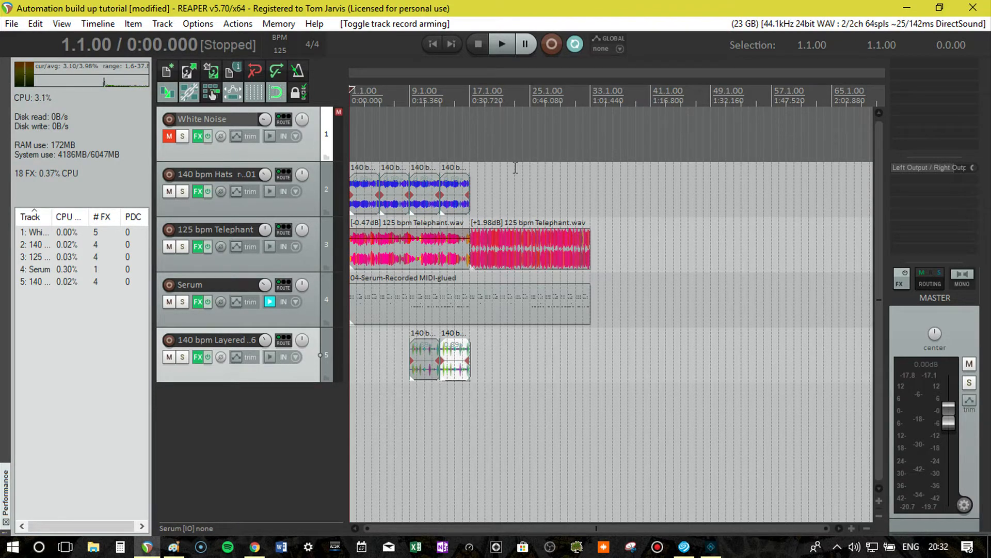
Play back the section from bar 17, then the whole build-up from the start of the project.
left_click(470, 91)
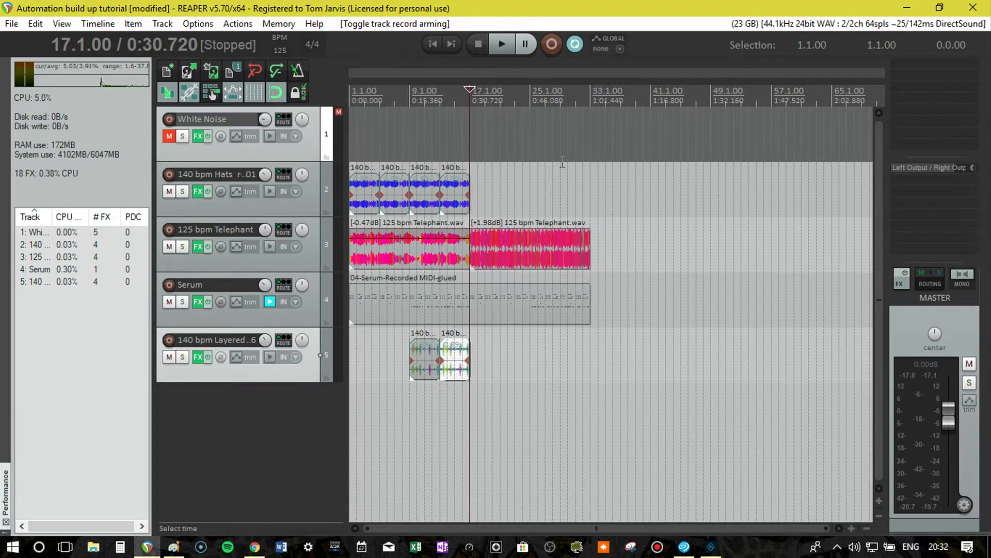
key("space")
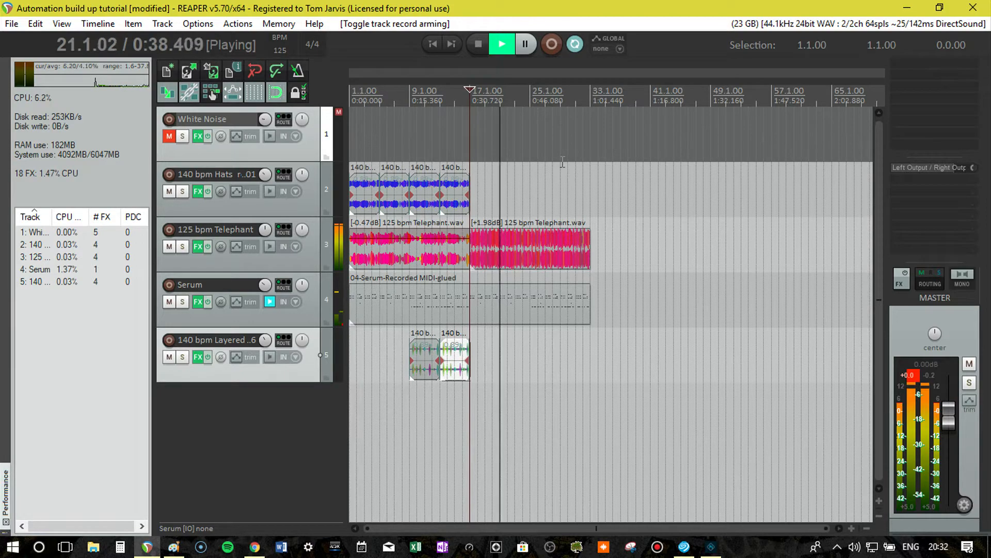
key("space")
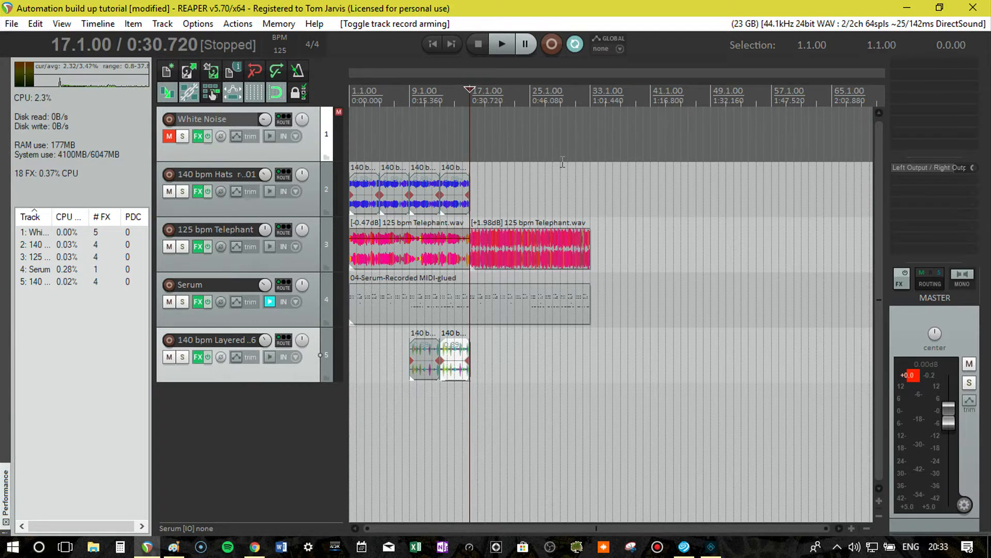
key("Home")
key("space")
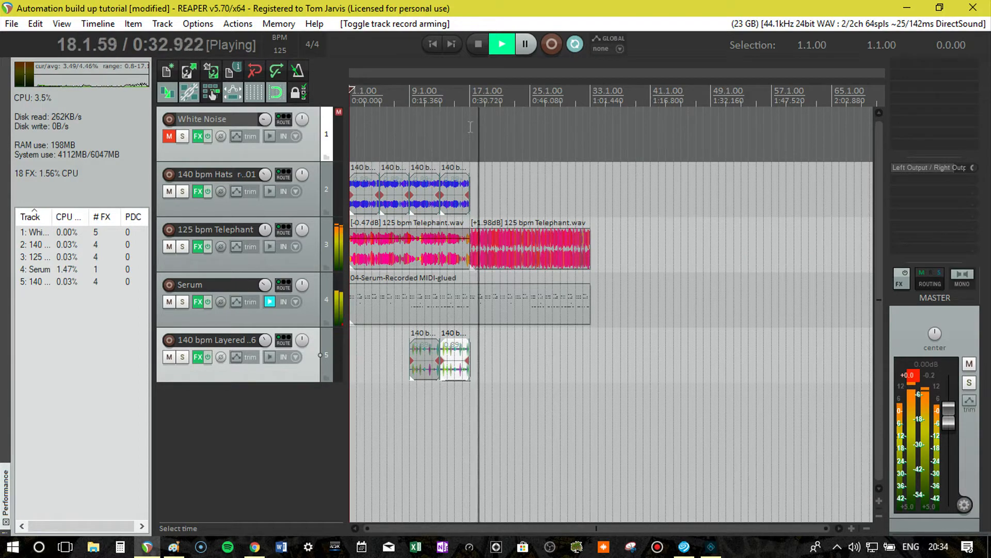
key("space")
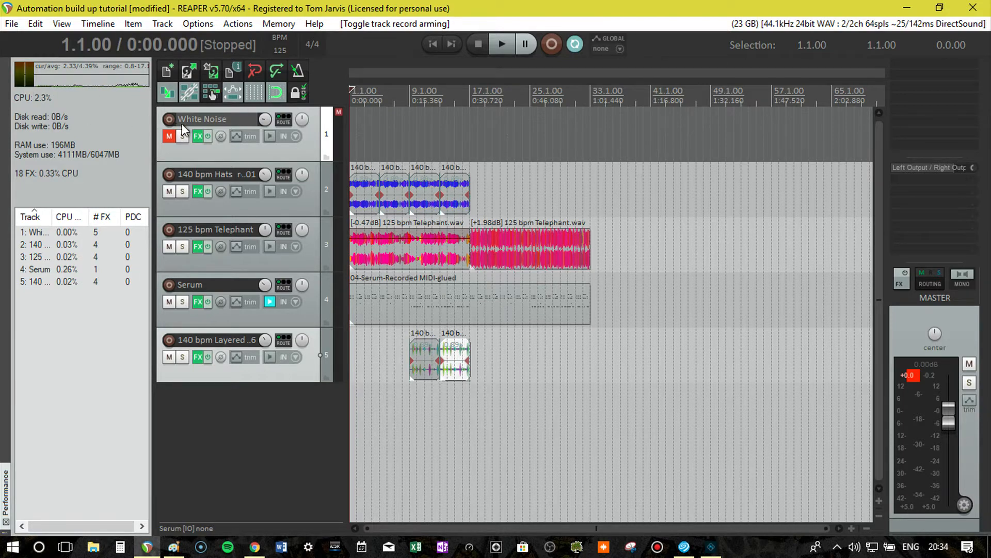
Unmute the White Noise track and turn its volume down.
left_click(322, 130)
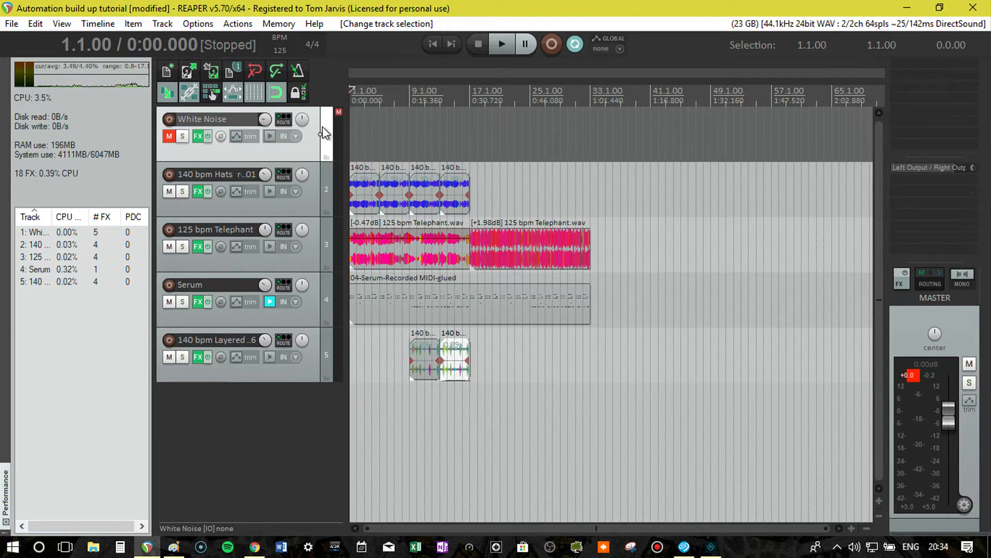
left_click(168, 137)
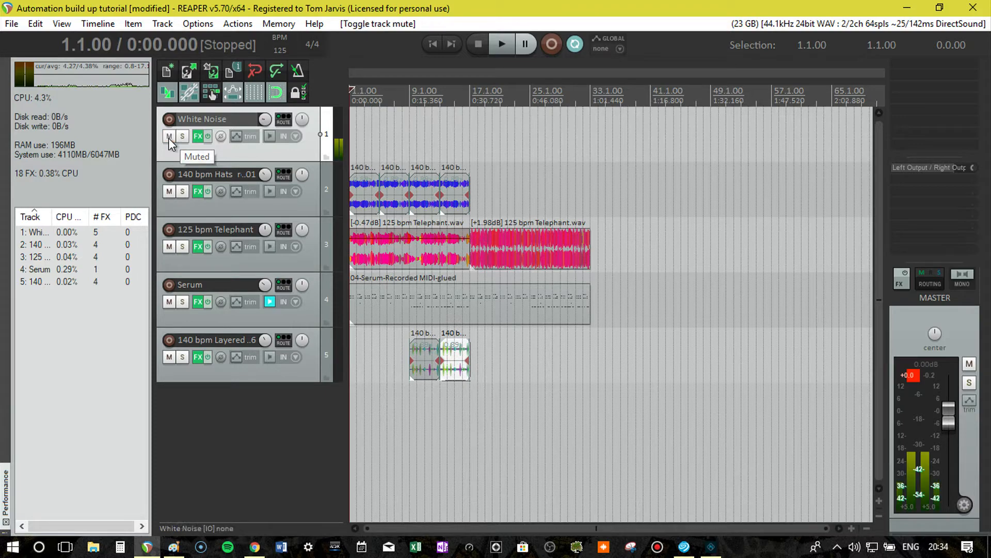
left_click_drag(265, 119, 265, 142)
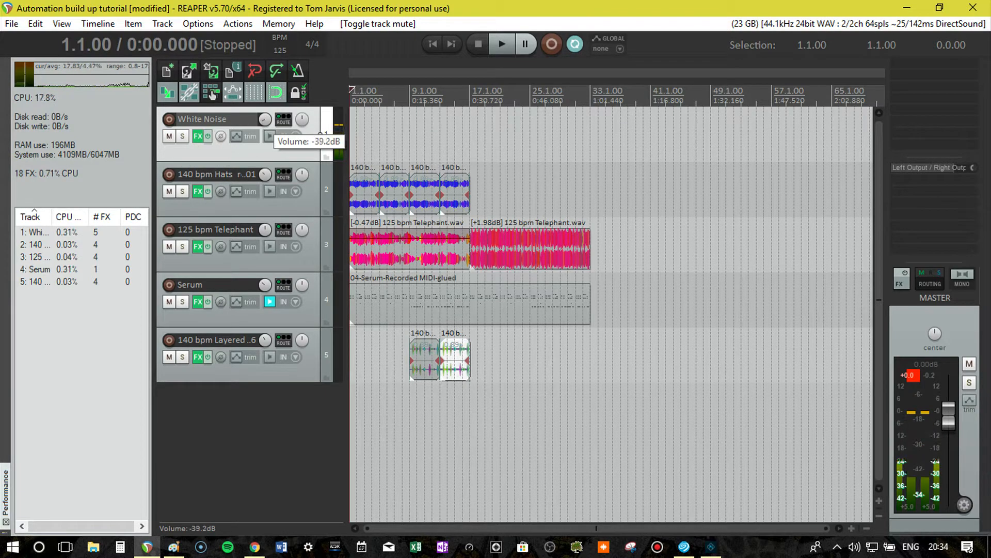
left_click(169, 136)
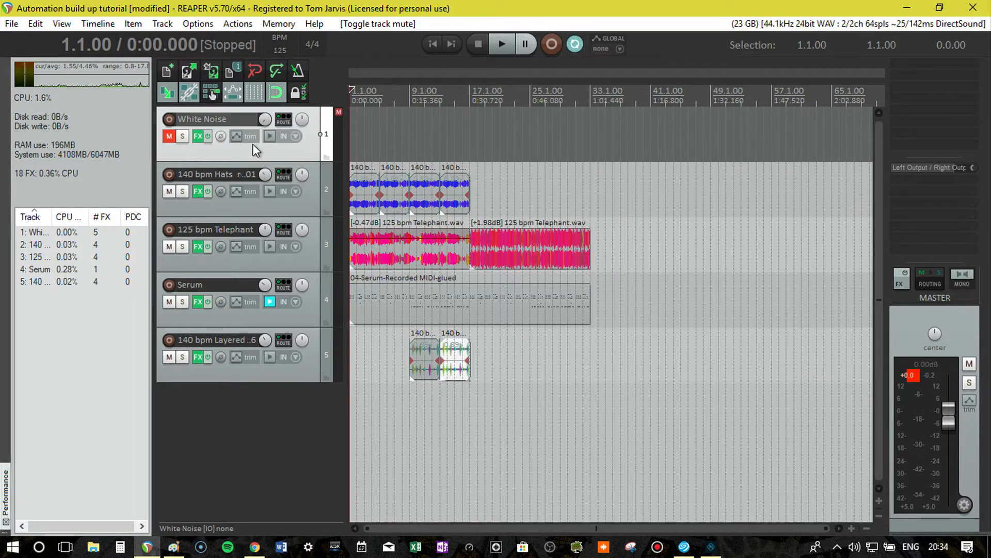
left_click(169, 136)
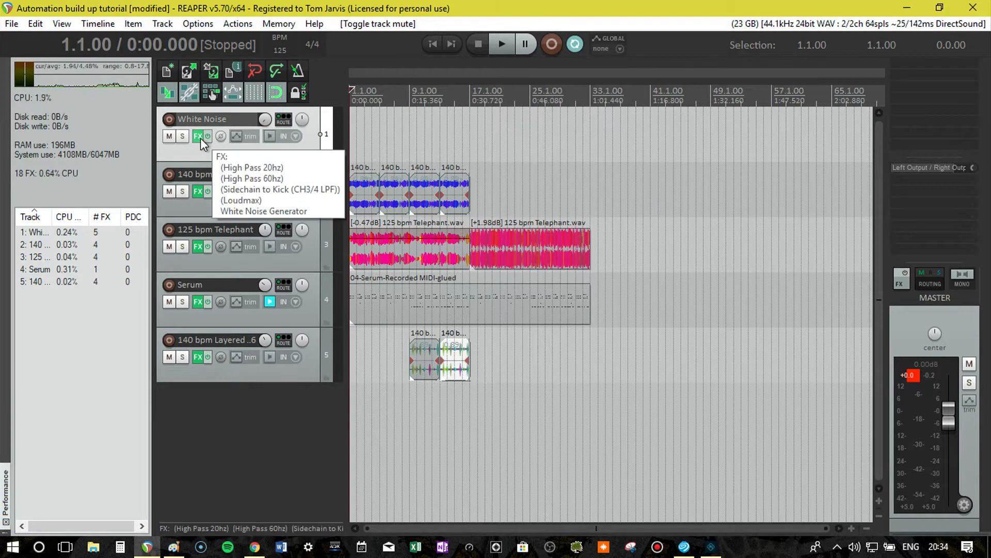
Show the Volume automation envelope for the White Noise track.
left_click(236, 135)
left_click(227, 168)
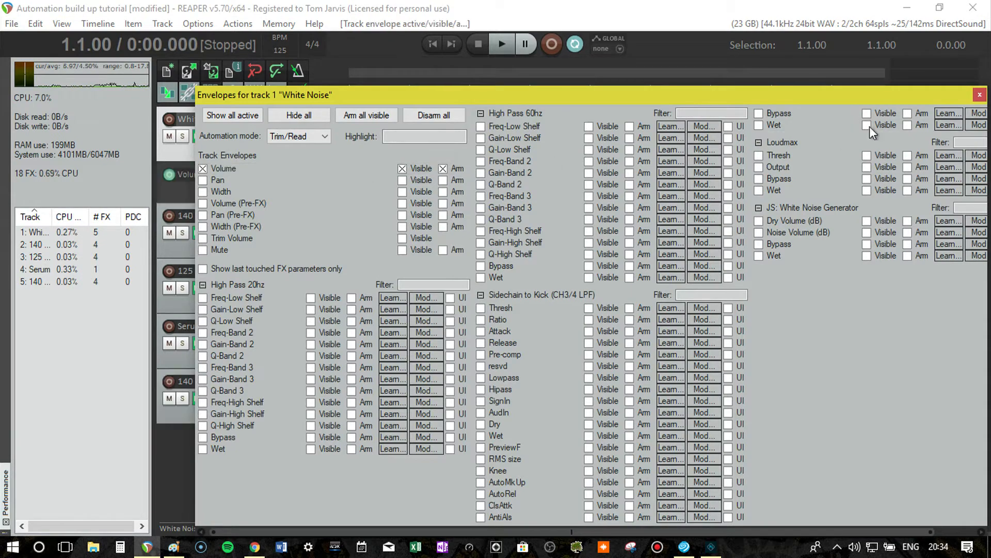
left_click(980, 96)
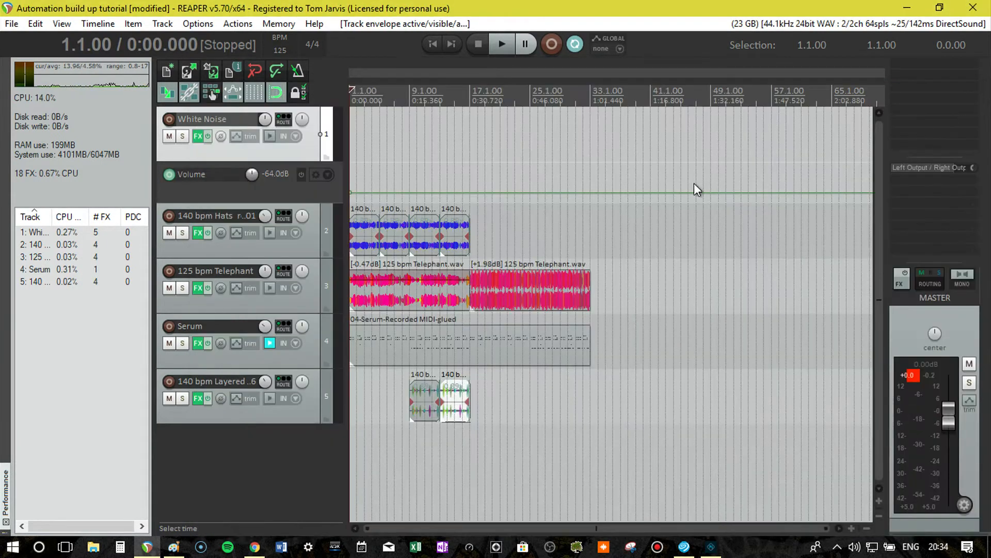
Add two points at bar 17 of the White Noise volume envelope, ramping up to bar 17 and dropping straight back to the starting level.
right_click(471, 193)
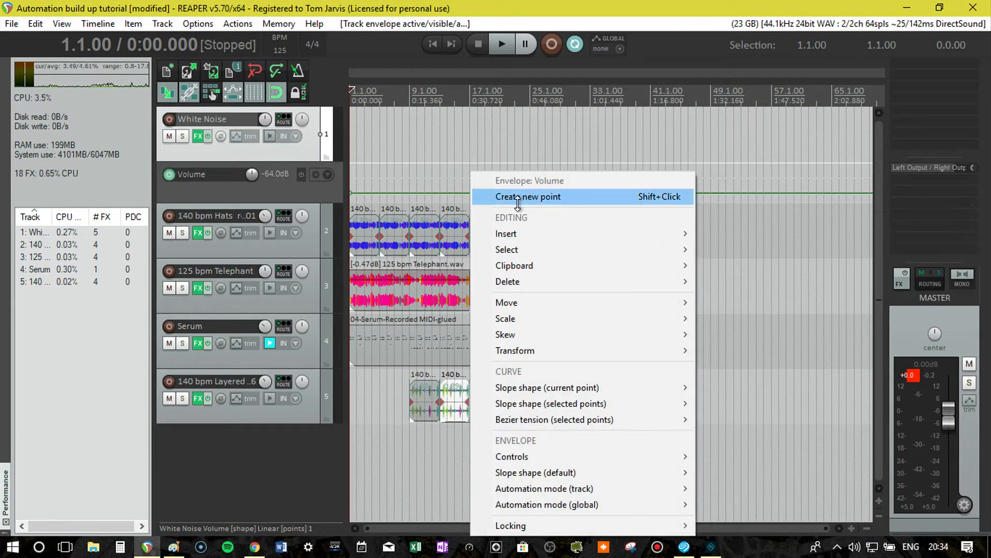
left_click(472, 197)
left_click_drag(470, 192, 490, 167)
right_click(490, 179)
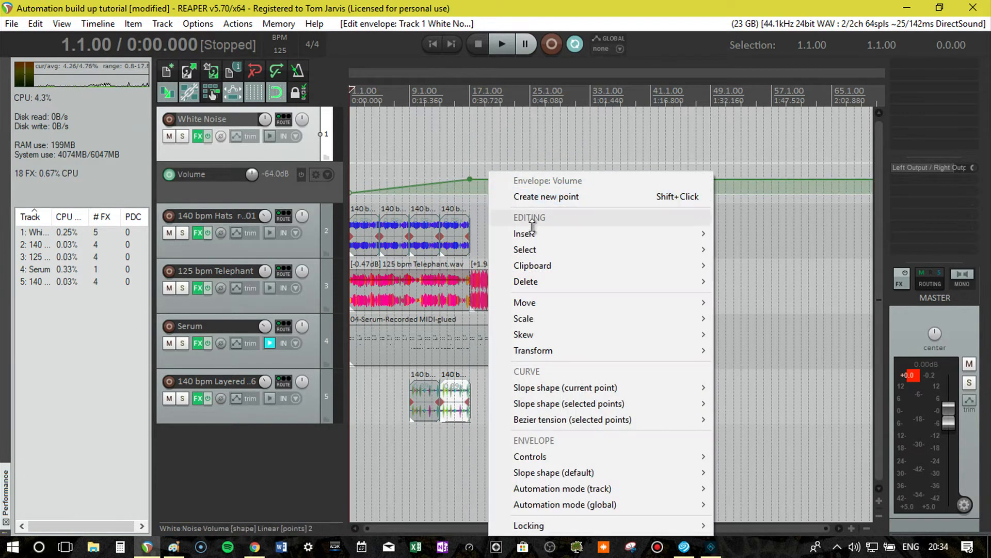
left_click(537, 197)
left_click_drag(490, 178, 470, 276)
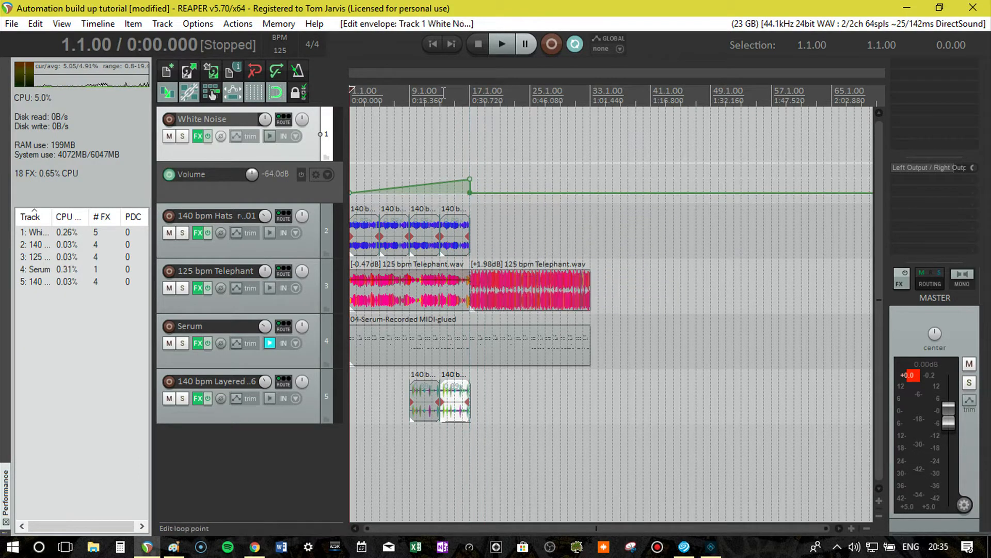
Make the White Noise volume envelope lane taller and lower the peak of its ramp at bar 17.
left_click(461, 98)
left_click_drag(463, 90, 373, 102)
left_click_drag(469, 179, 466, 234)
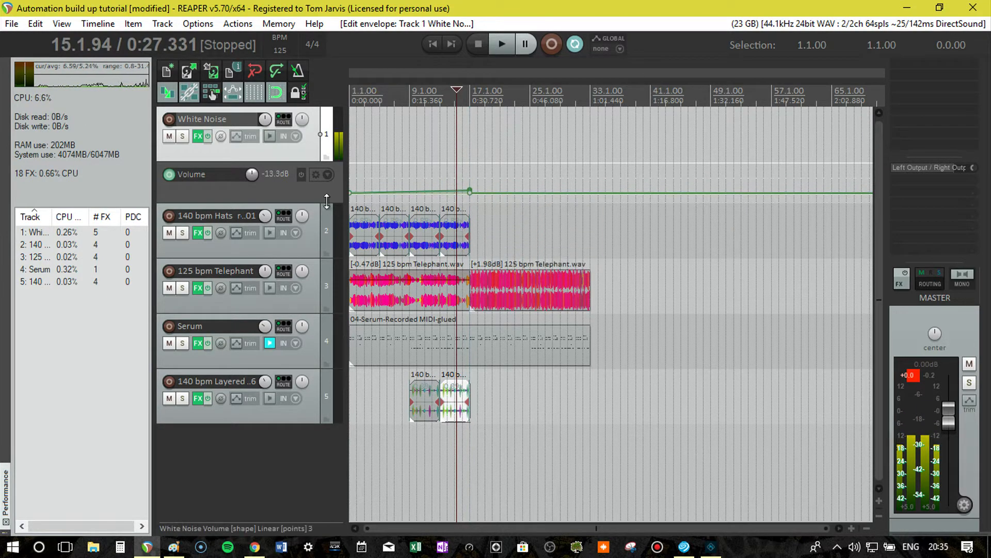
left_click_drag(315, 203, 315, 277)
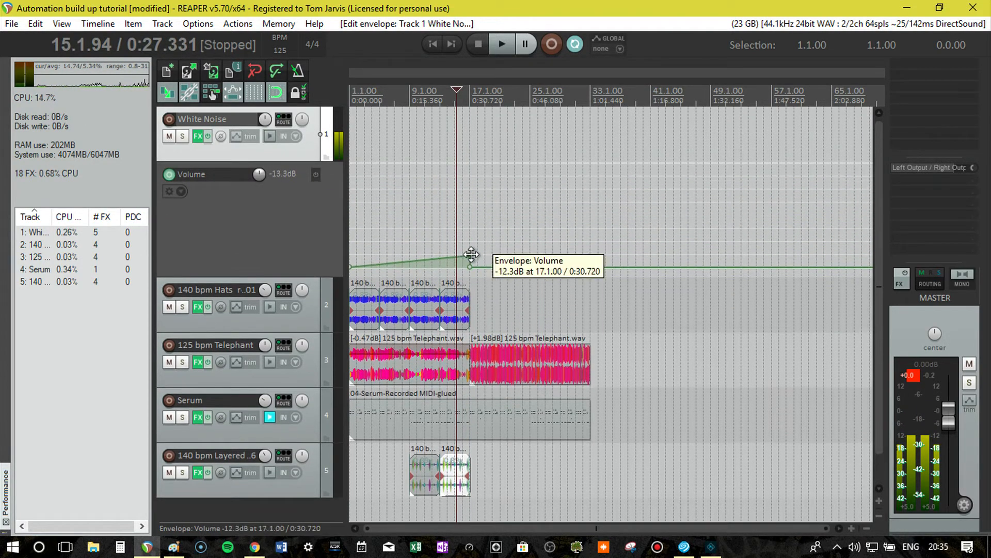
left_click_drag(469, 254, 470, 258)
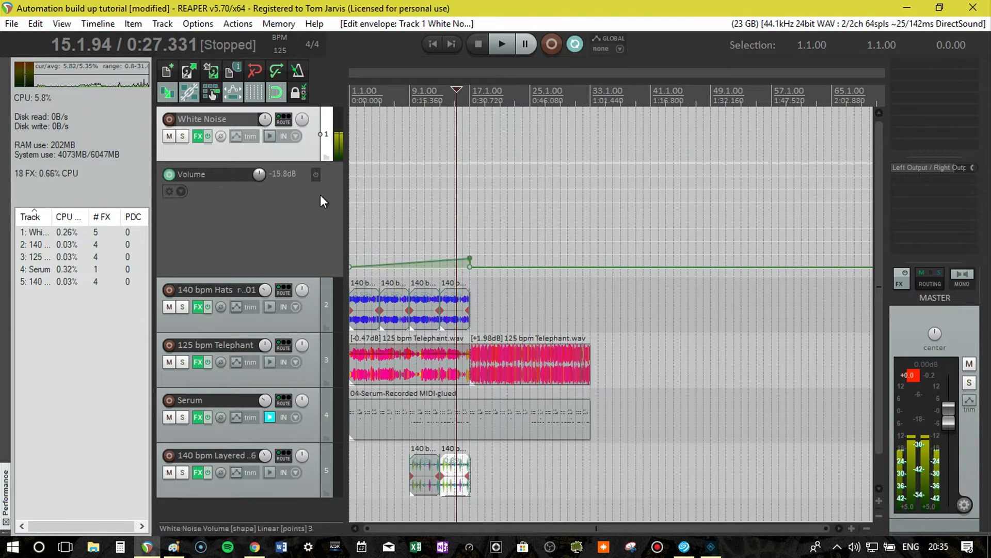
Mute the White Noise track and add the DJMFilter plug-in to its effects chain.
left_click(169, 136)
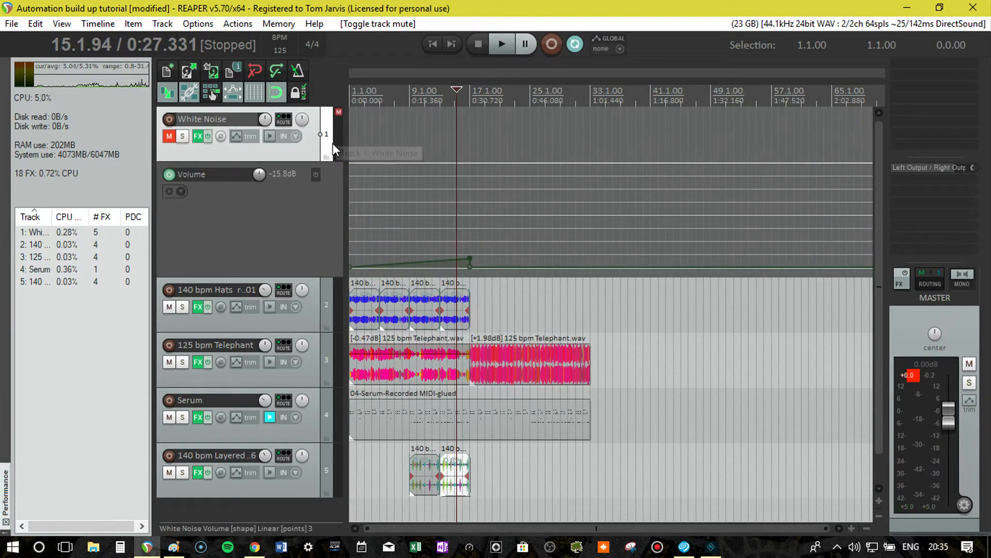
left_click(197, 136)
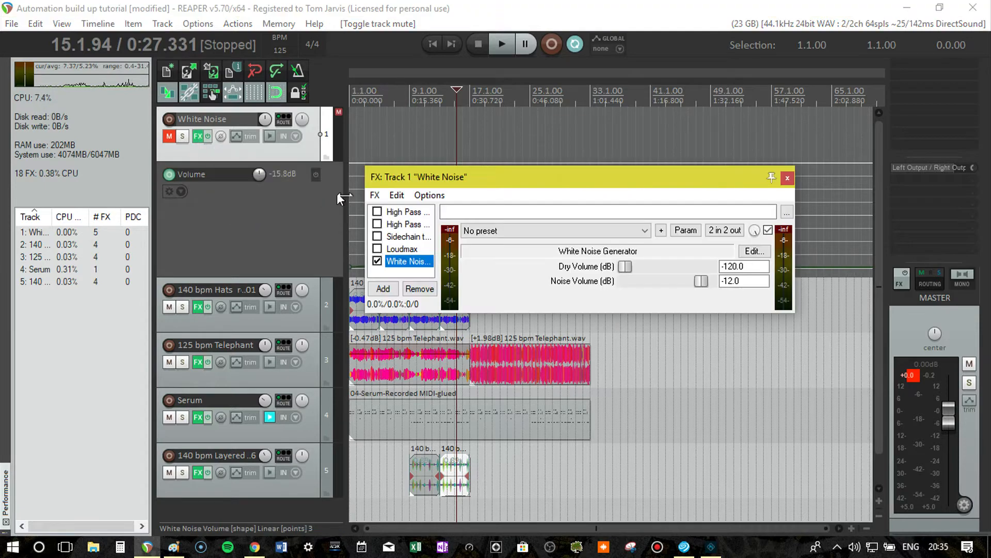
left_click_drag(518, 188, 415, 82)
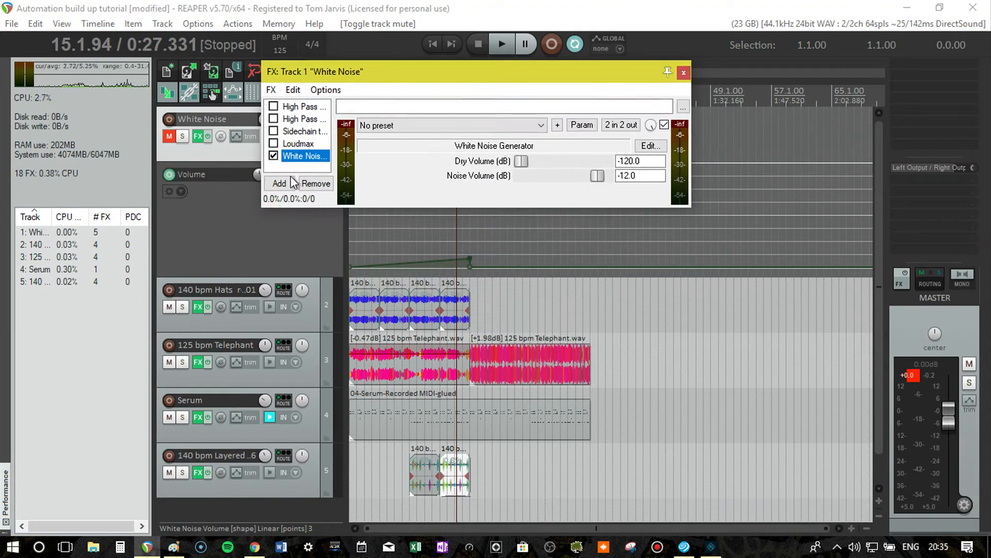
left_click(281, 184)
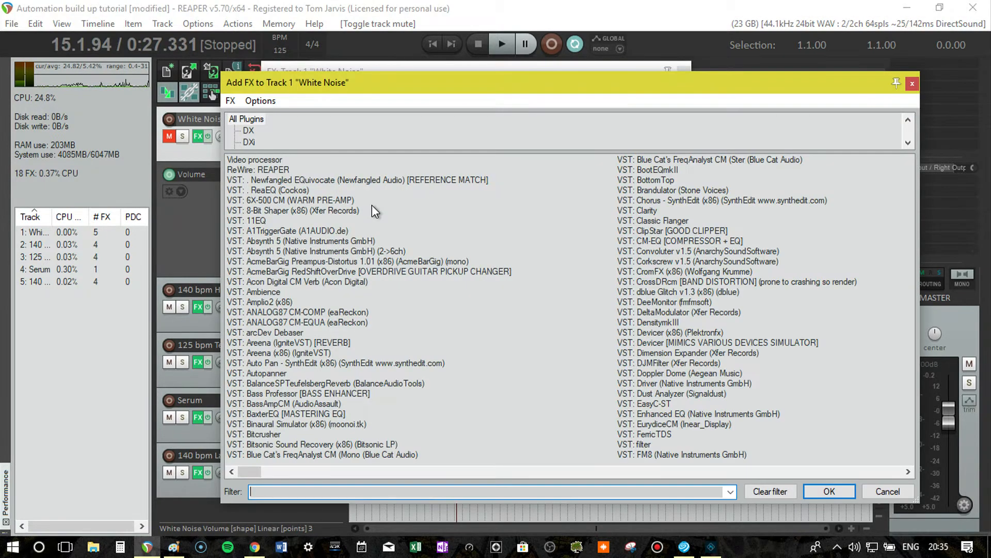
type("filter")
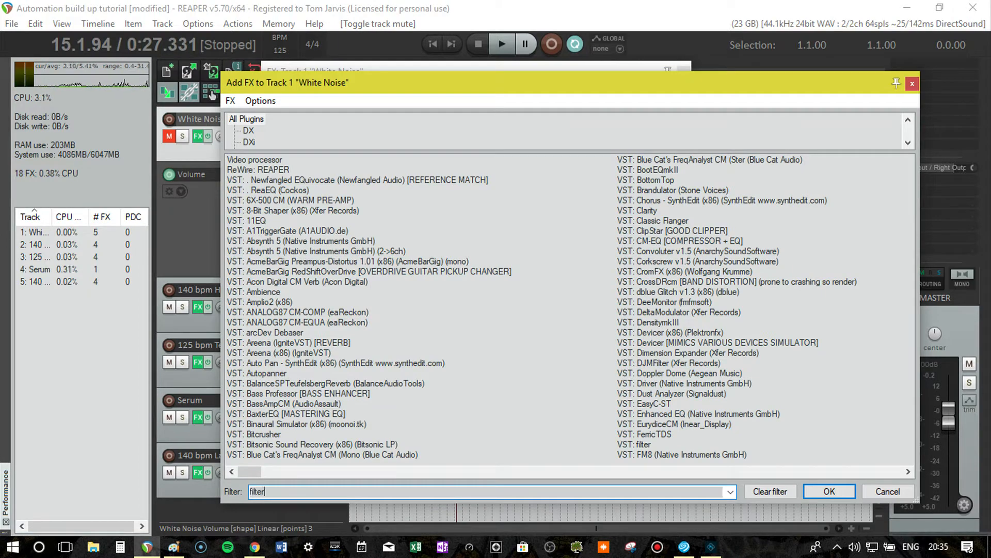
double_click(303, 157)
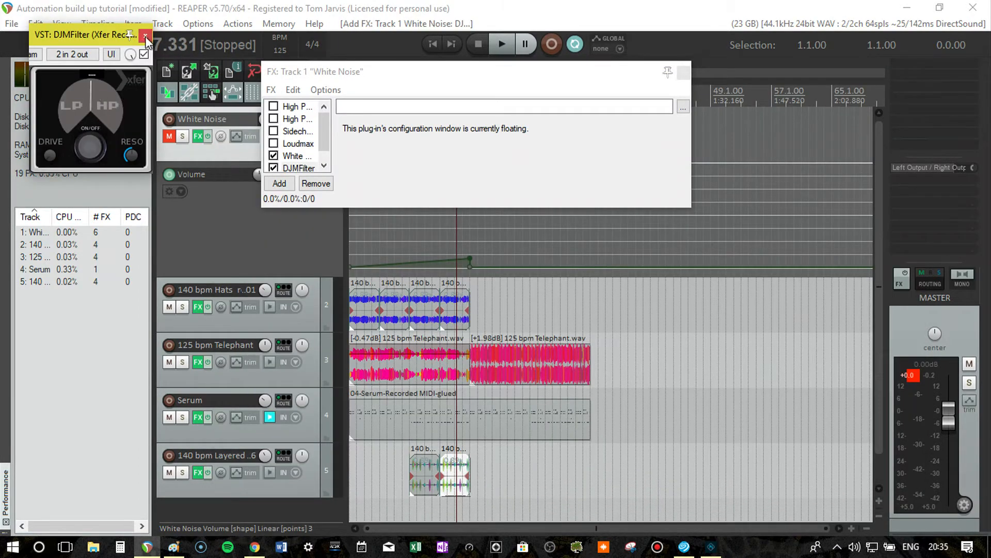
left_click(683, 73)
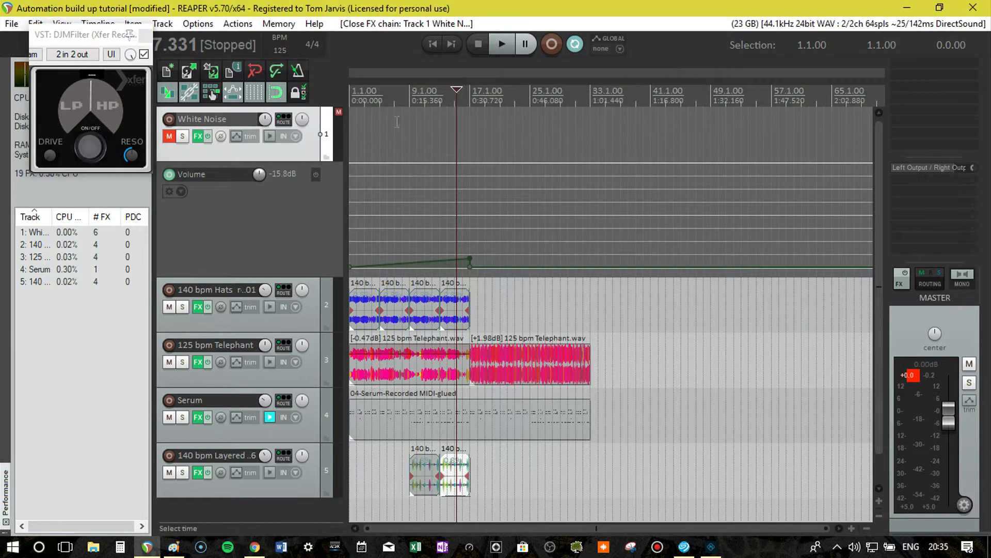
Show the automation envelope for the DJMFilter knob parameter on the White Noise track.
left_click(237, 135)
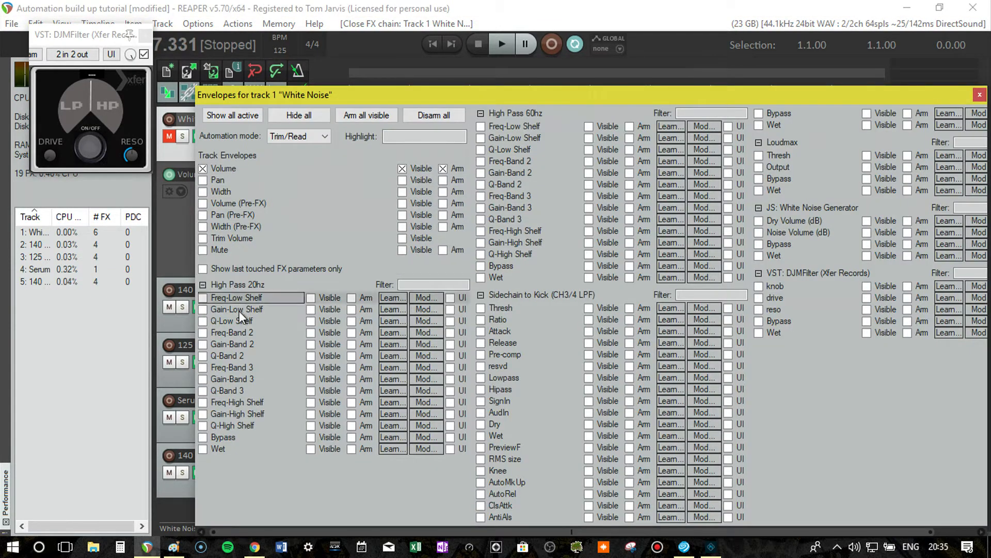
left_click(776, 286)
left_click(979, 94)
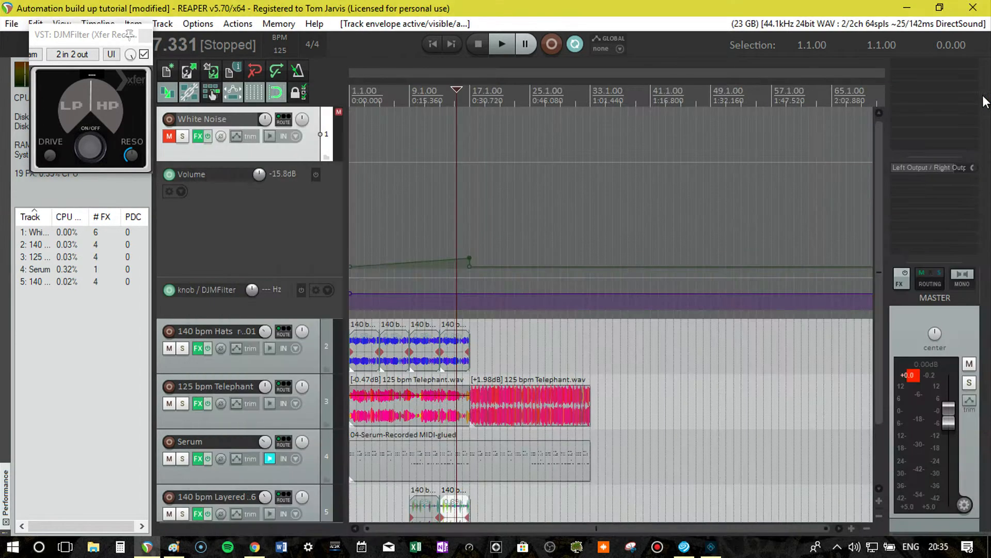
Add DJMFilter knob envelope points at bar 17 and about bar 19, and raise the bar 17 point to the maximum.
right_click(468, 295)
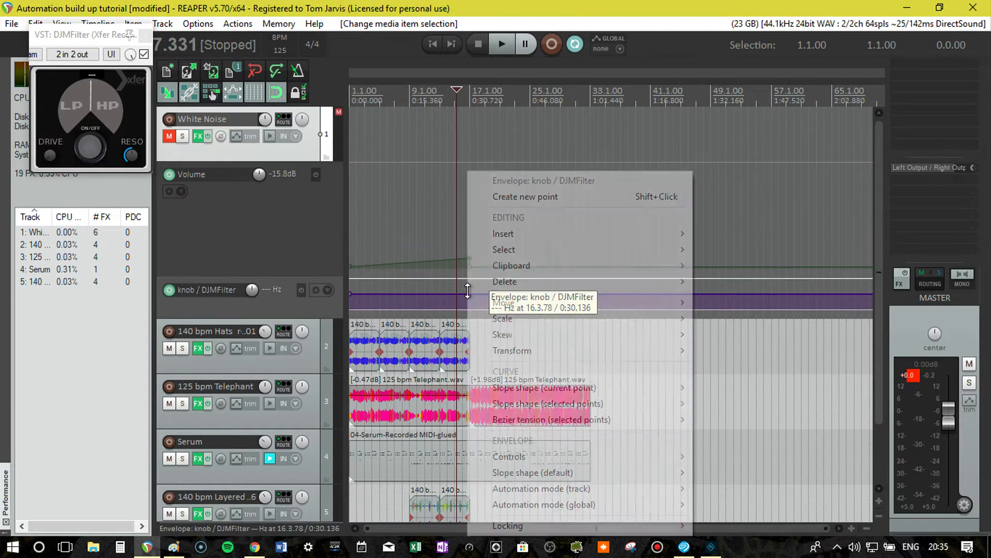
left_click(537, 197)
right_click(471, 294)
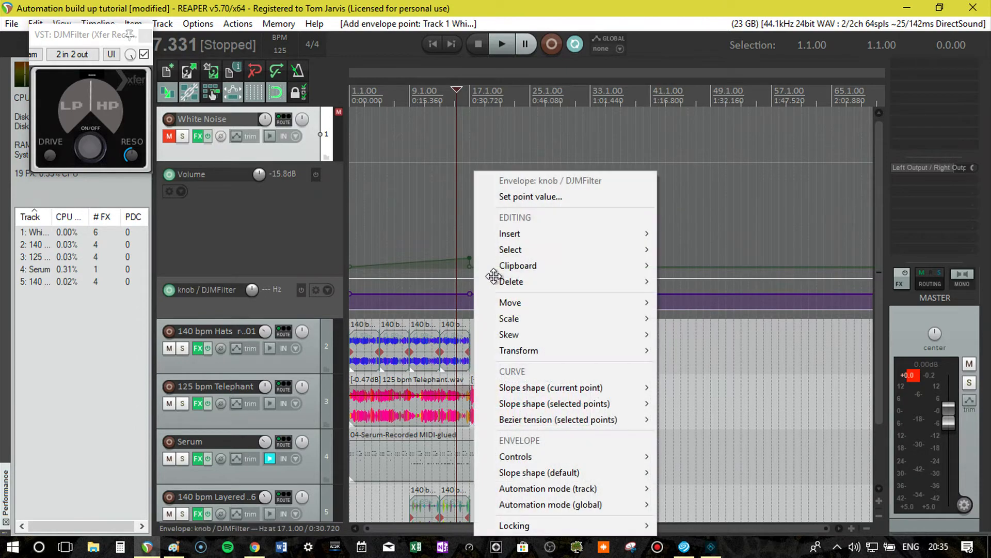
left_click(523, 196)
left_click(522, 309)
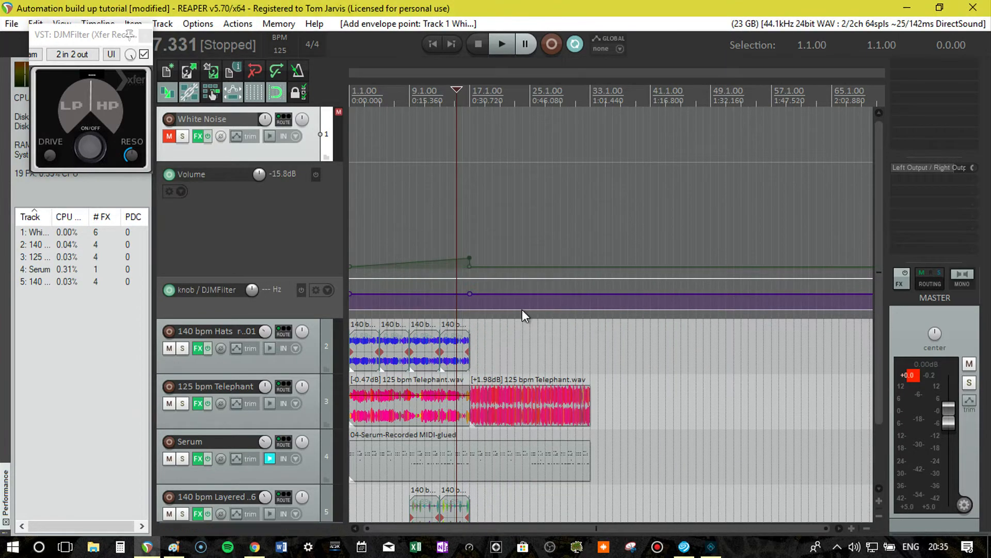
right_click(485, 296)
left_click(521, 195)
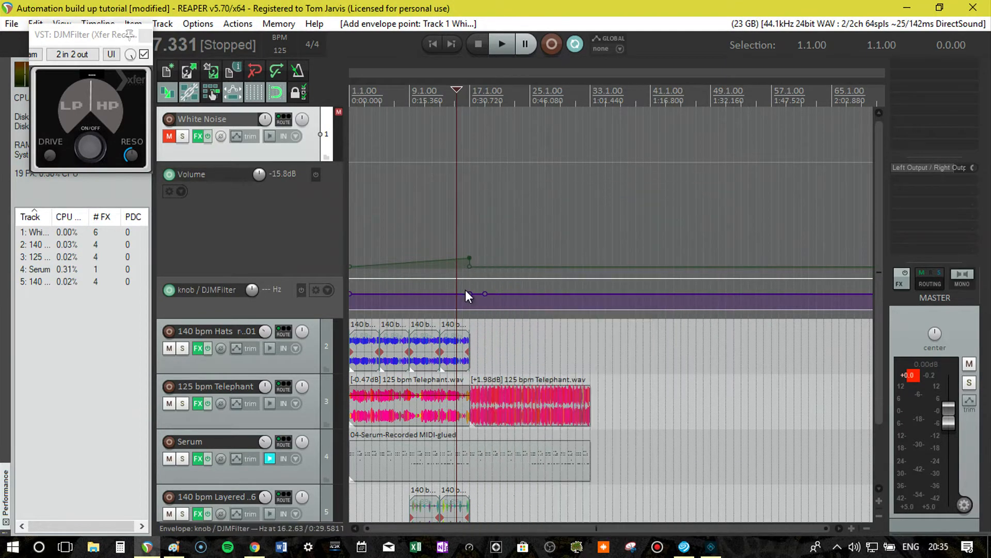
left_click_drag(470, 290, 465, 188)
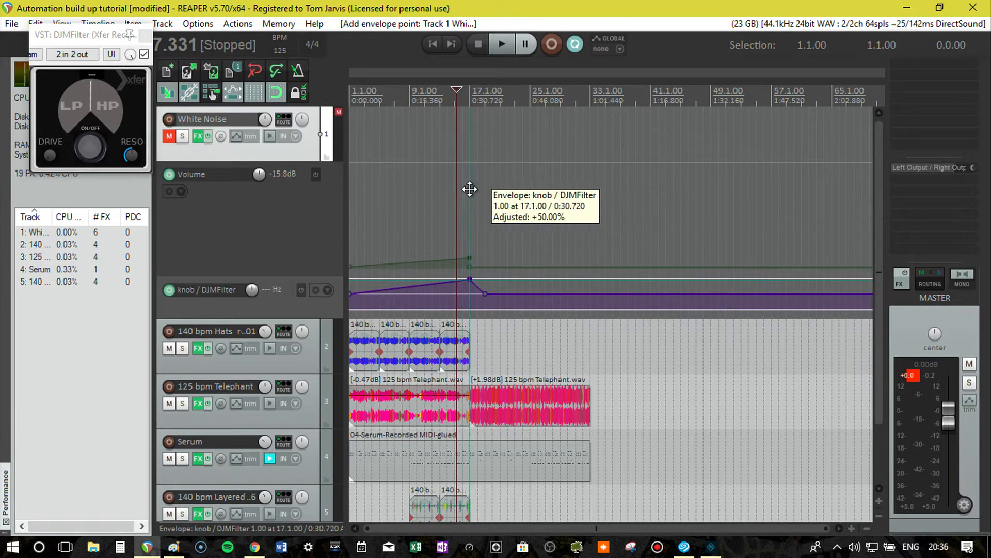
Unmute and solo the White Noise track and play back its volume and filter automation.
key("Home")
left_click(170, 136)
key("space")
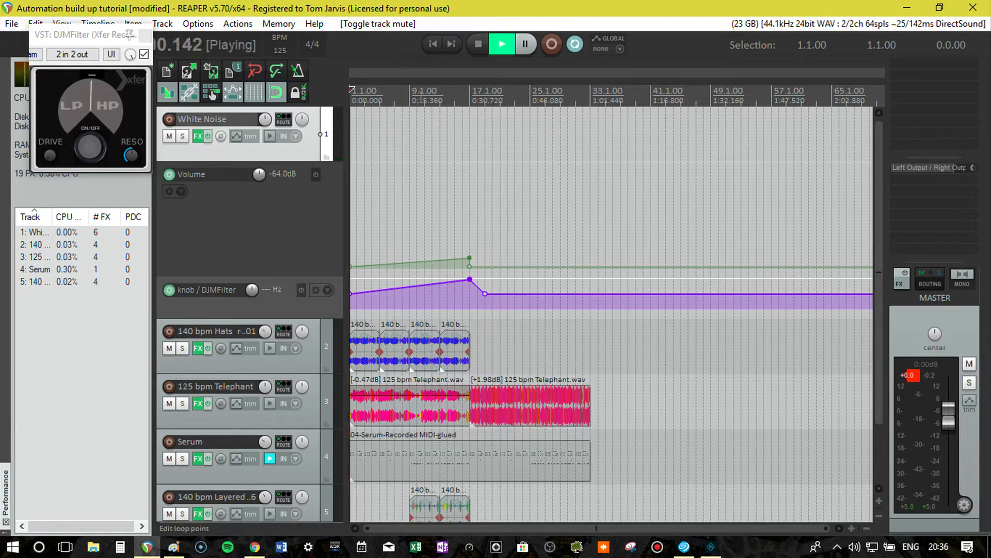
left_click(183, 137)
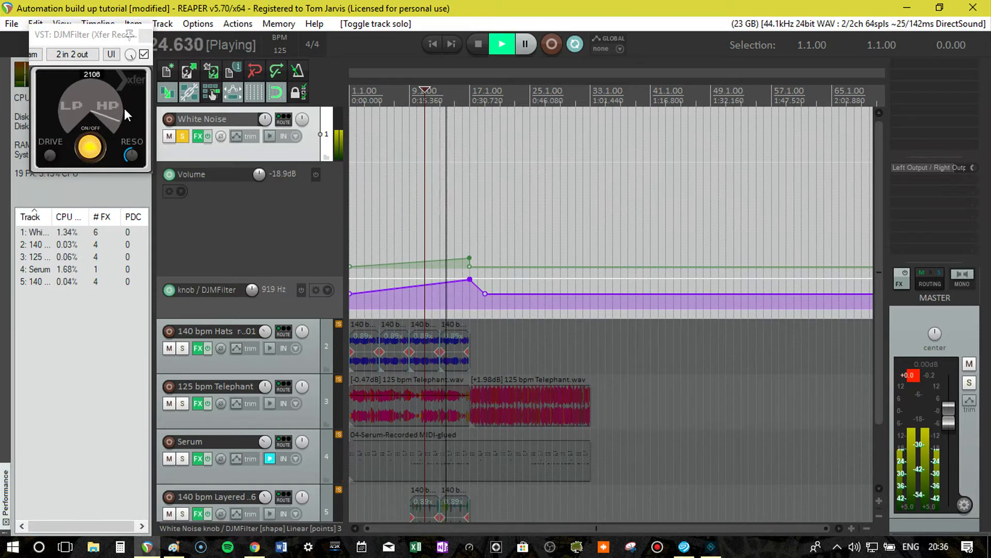
key("space")
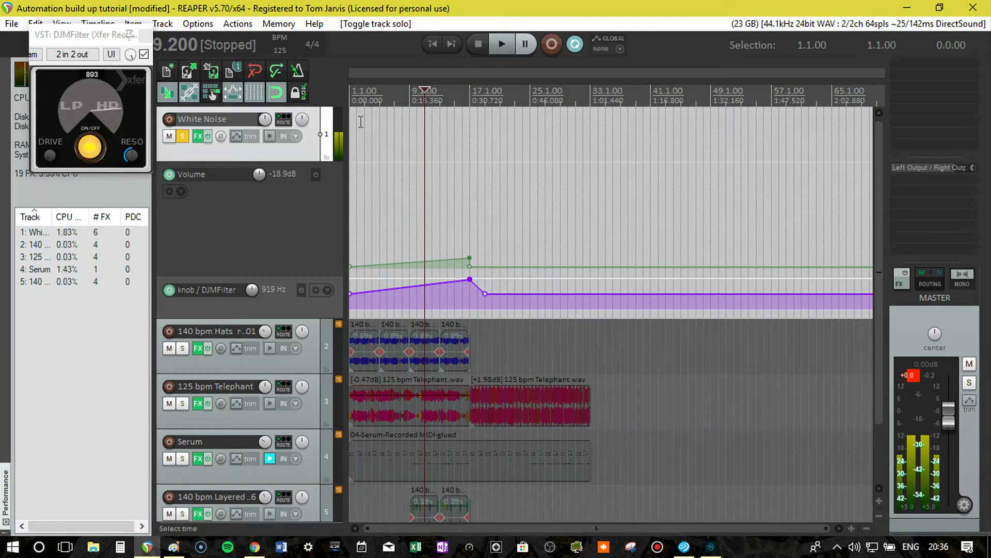
Mute the White Noise track and set the slope shape of its first Volume envelope point to Fast end.
left_click(169, 137)
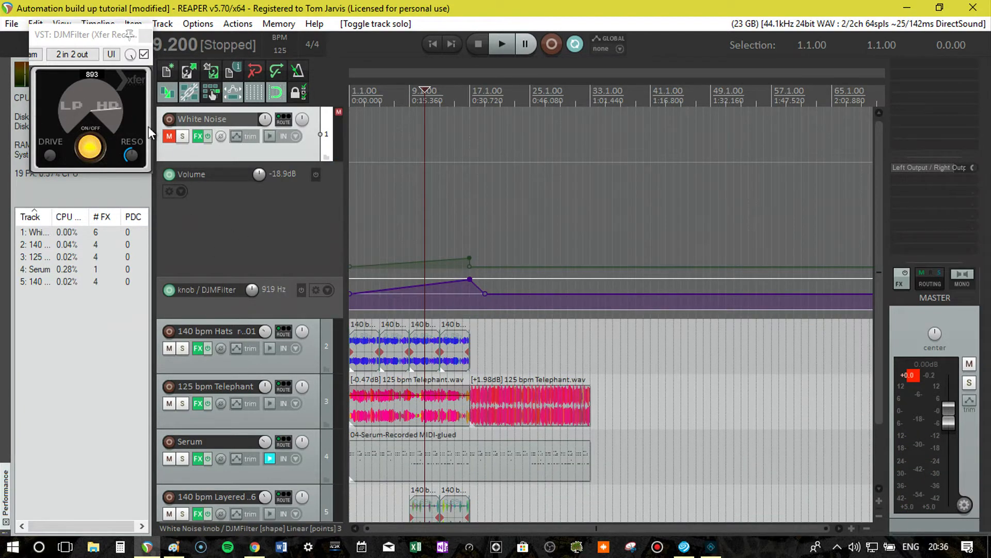
right_click(350, 267)
mouse_move(394, 244)
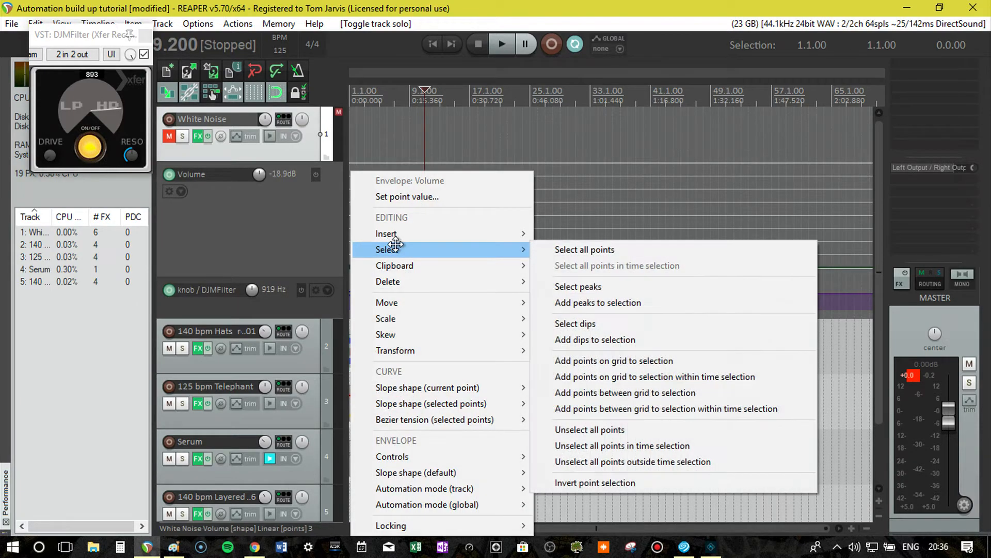
mouse_move(470, 387)
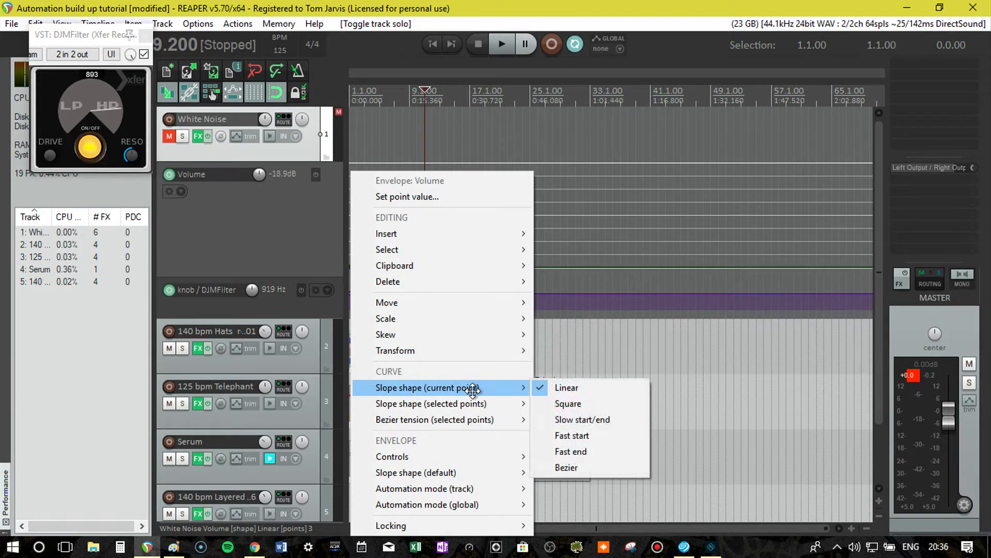
left_click(576, 451)
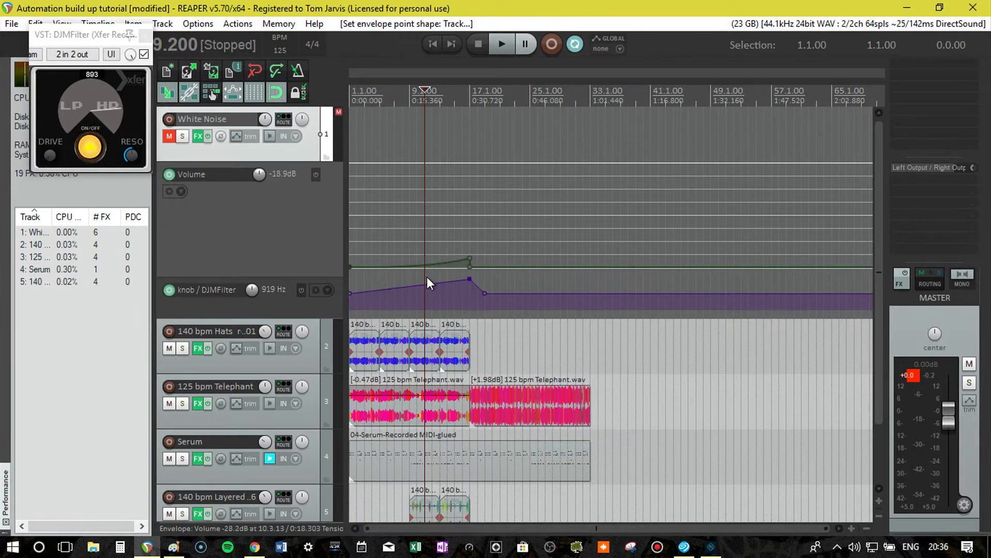
Set the slope shape of the first DJMFilter knob envelope point to Fast end.
right_click(351, 292)
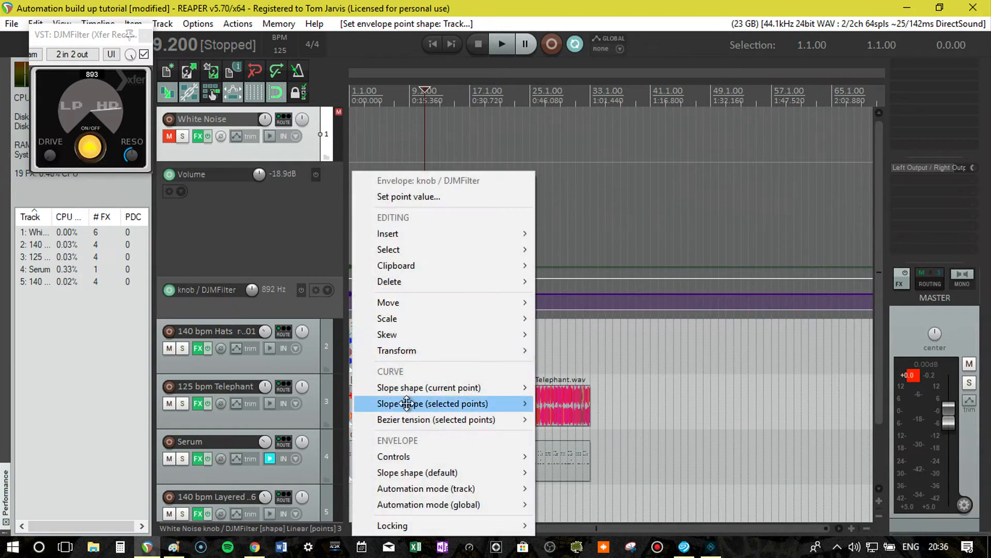
mouse_move(414, 405)
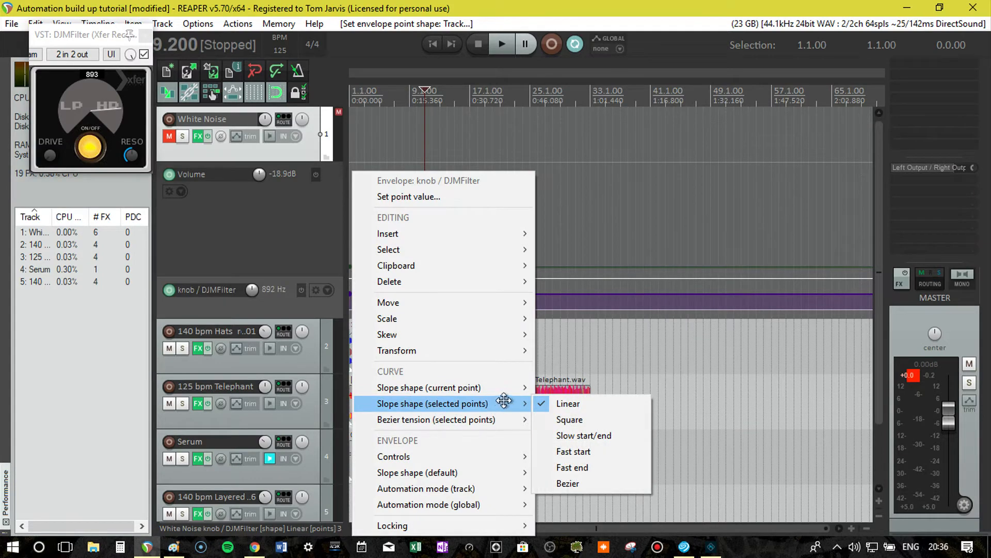
mouse_move(509, 388)
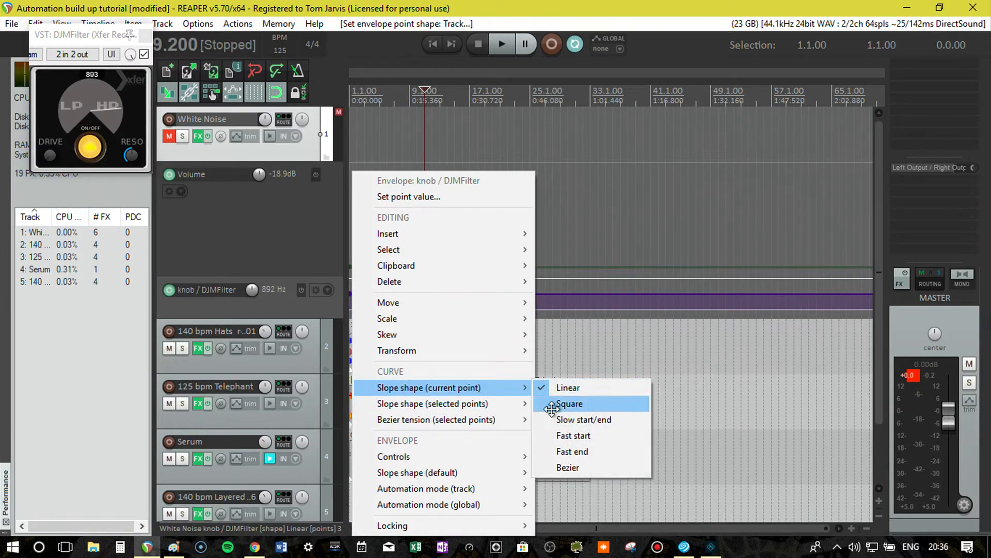
left_click(583, 451)
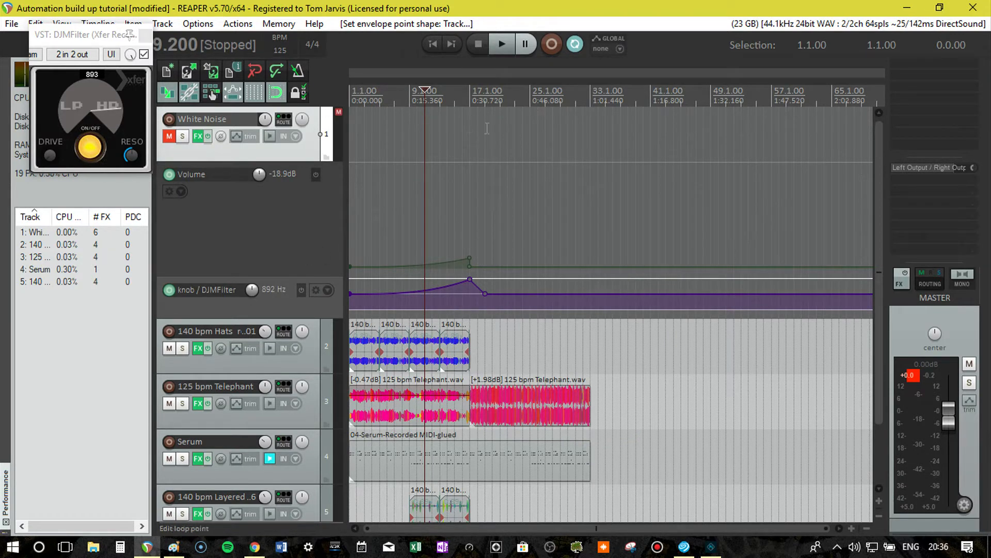
Move the last DJMFilter knob envelope point back to bar 17 for an instant drop, and shrink the White Noise Volume envelope lane.
left_click_drag(485, 293, 470, 293)
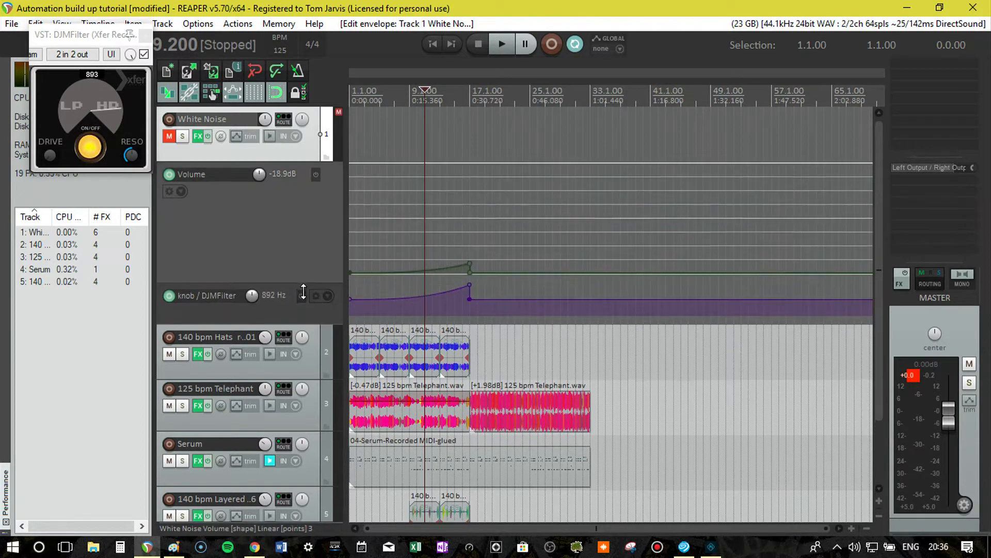
left_click_drag(300, 277, 301, 338)
left_click_drag(469, 319, 474, 317)
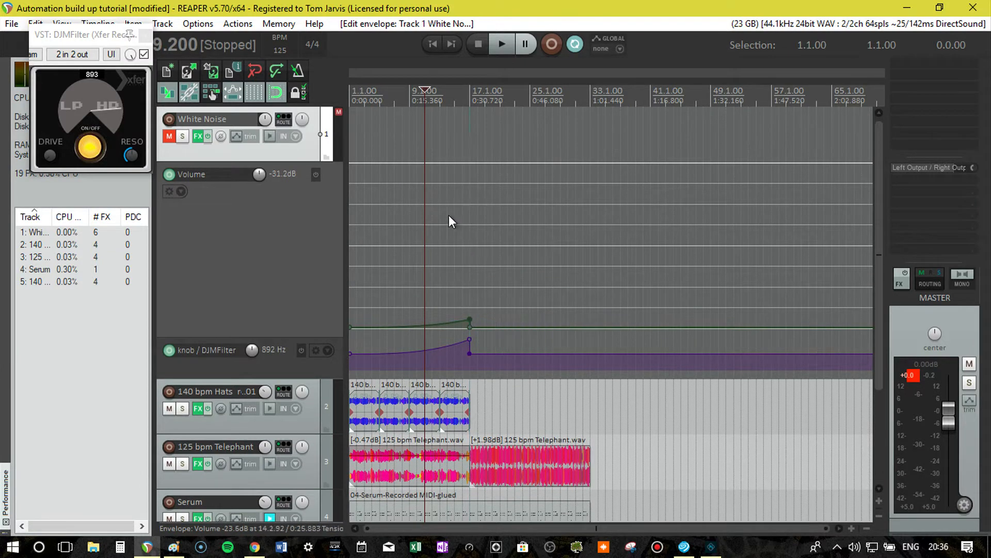
left_click_drag(245, 336, 245, 204)
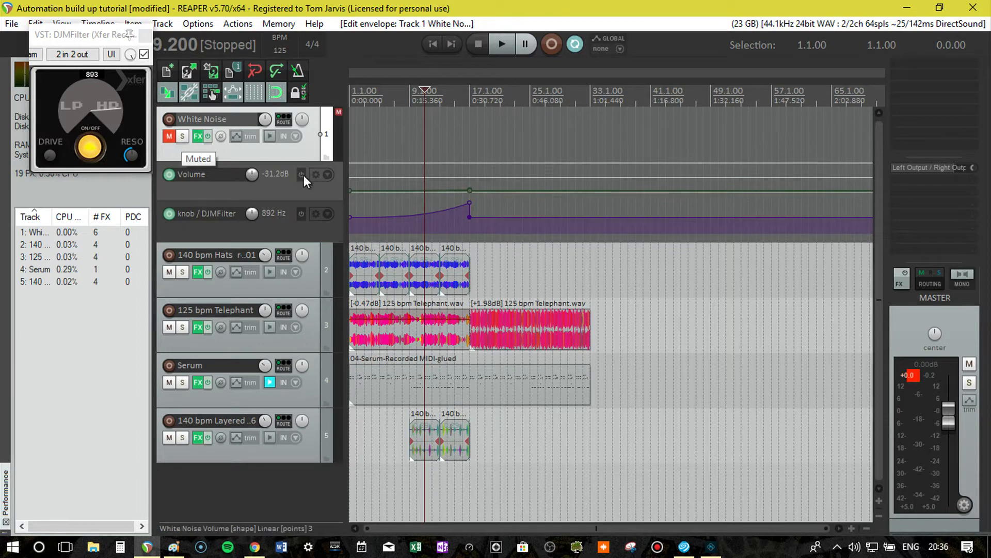
Unmute the White Noise track and place the edit cursor at bar 14.
left_click(170, 136)
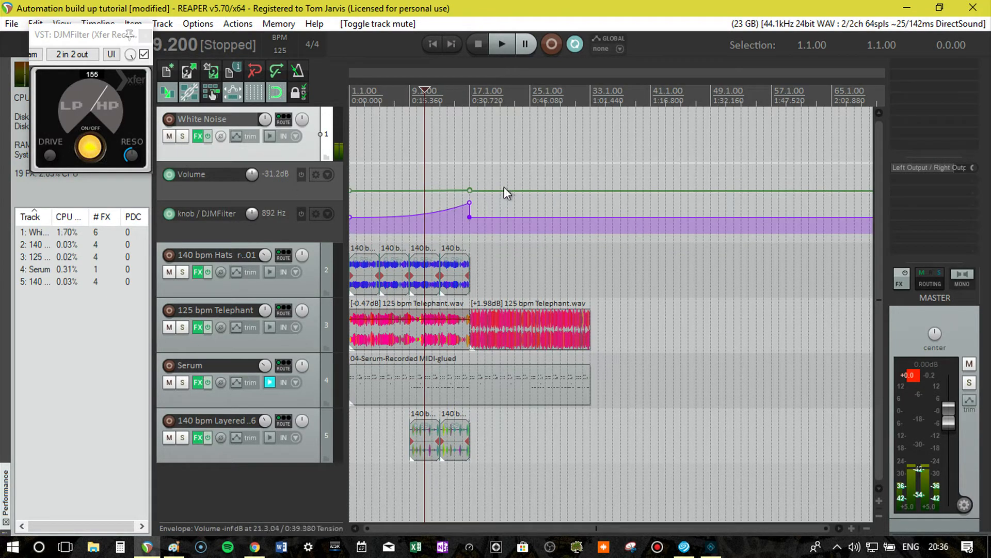
left_click(495, 97)
left_click(447, 98)
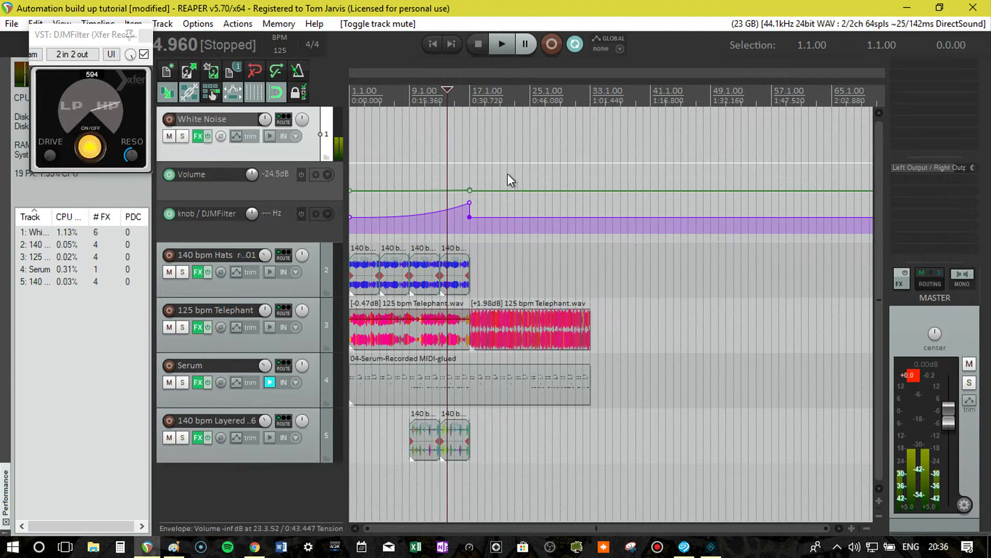
Add the ReaGate (Cockos) plug-in to the White Noise track's effects, filtering the plug-in list by "gate", and close the effects chain window.
left_click(199, 136)
left_click(325, 165)
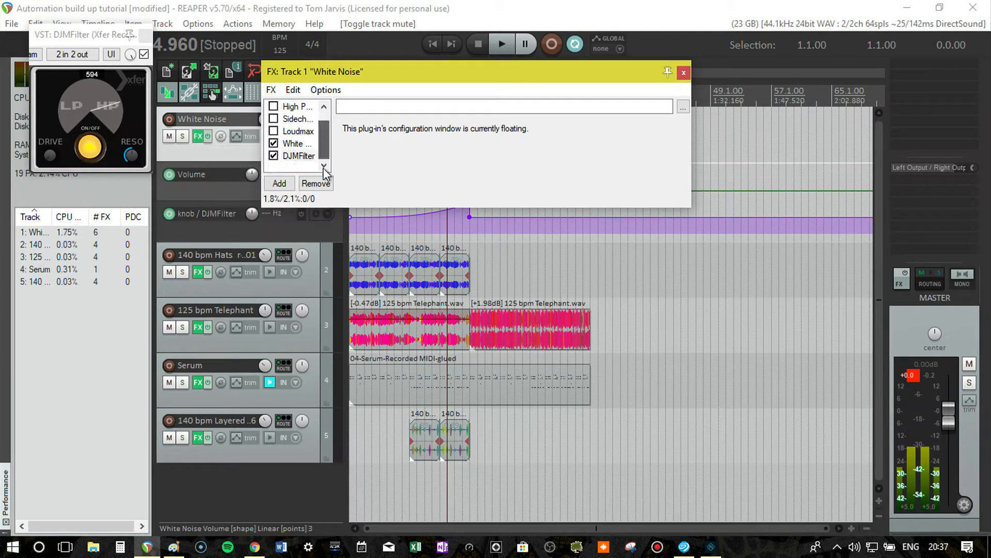
double_click(309, 169)
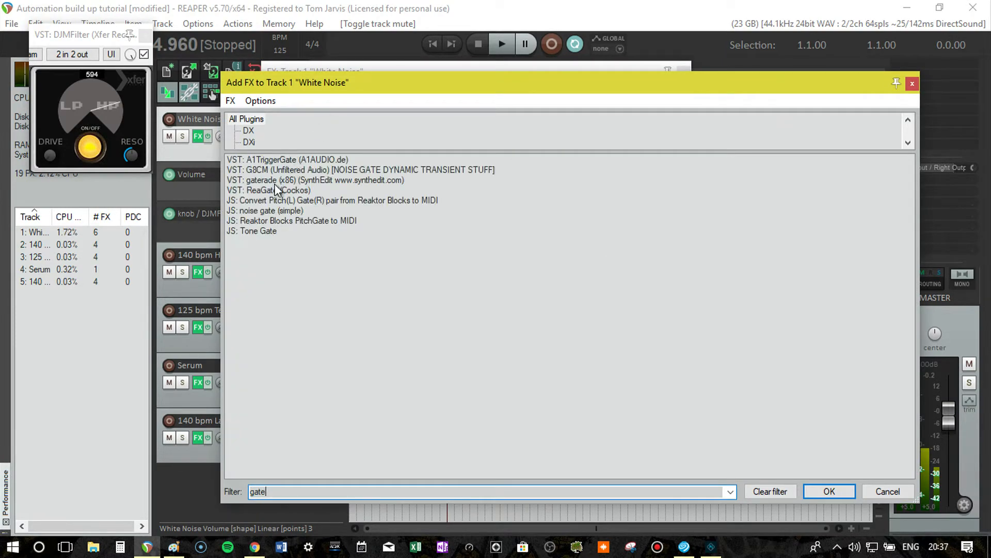
double_click(269, 191)
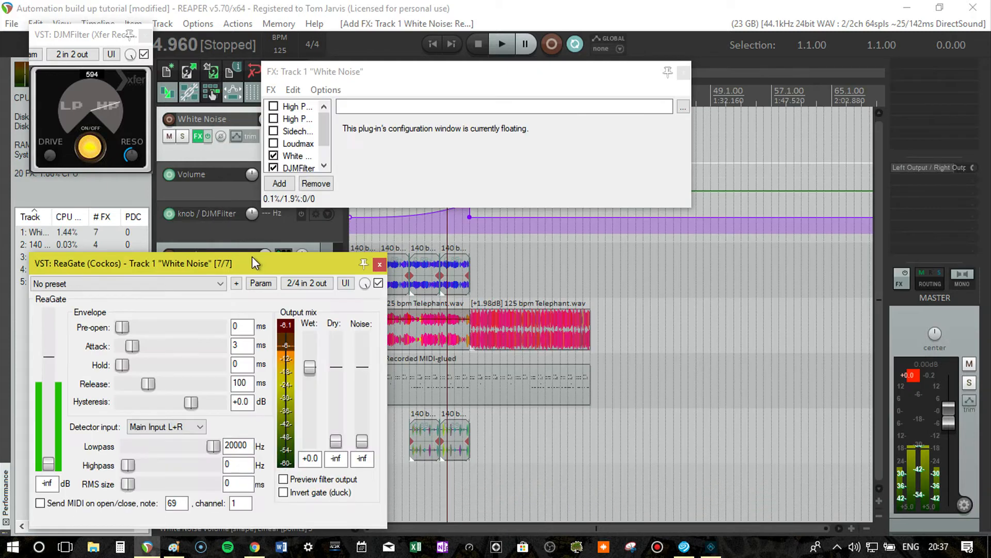
left_click_drag(252, 256, 542, 139)
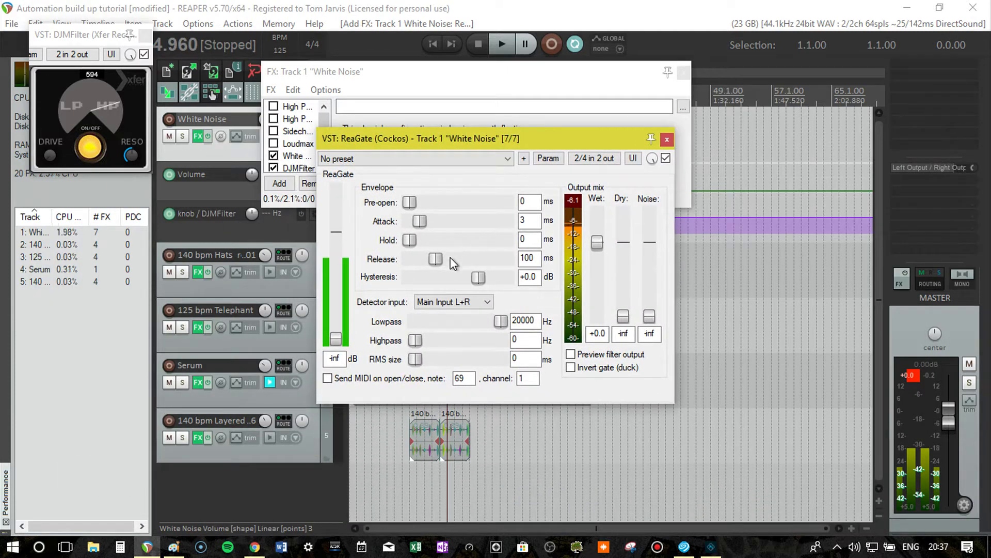
left_click(683, 73)
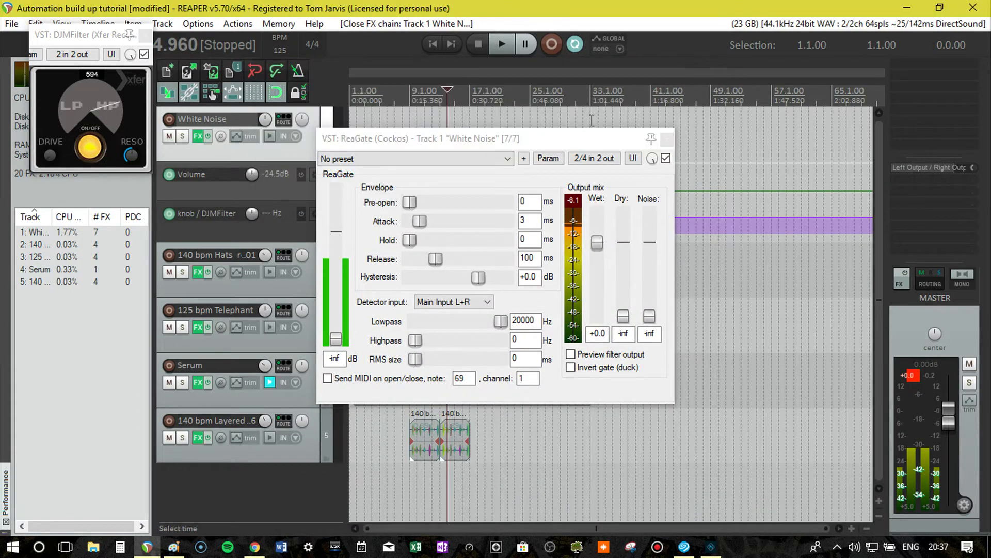
Place the edit cursor at bar 12 and set ReaGate's detector input to Auxiliary Input L+R.
left_click_drag(442, 141, 538, 250)
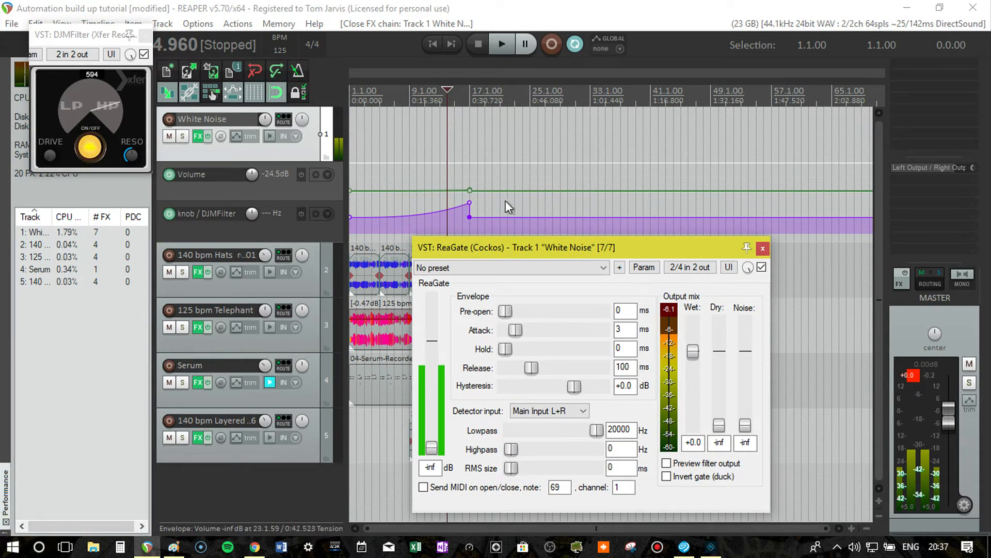
left_click(531, 110)
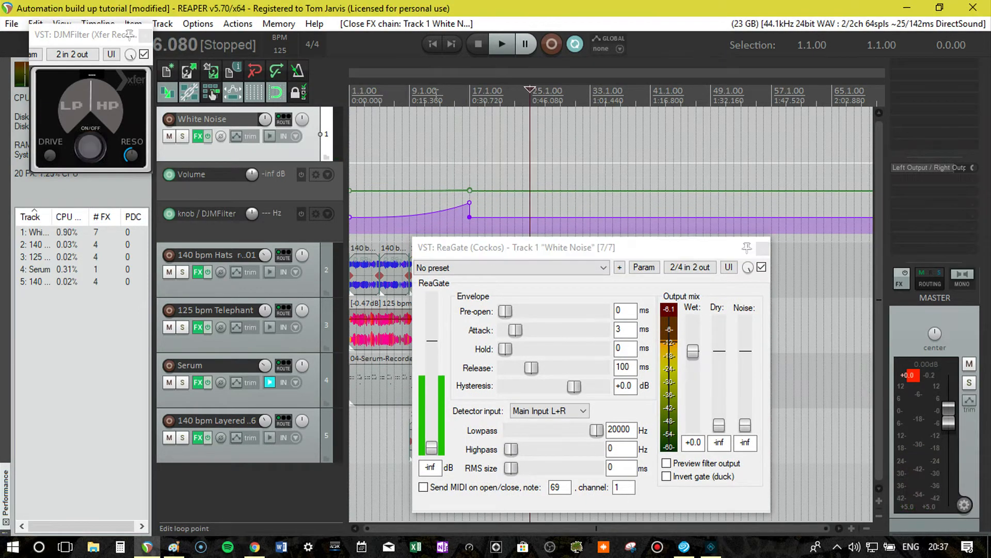
left_click(433, 97)
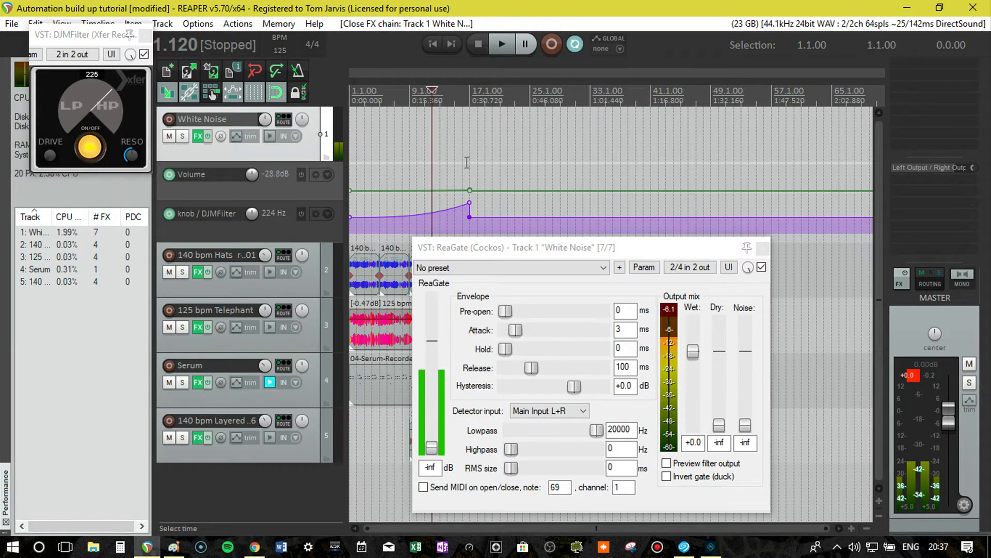
left_click_drag(500, 247, 556, 130)
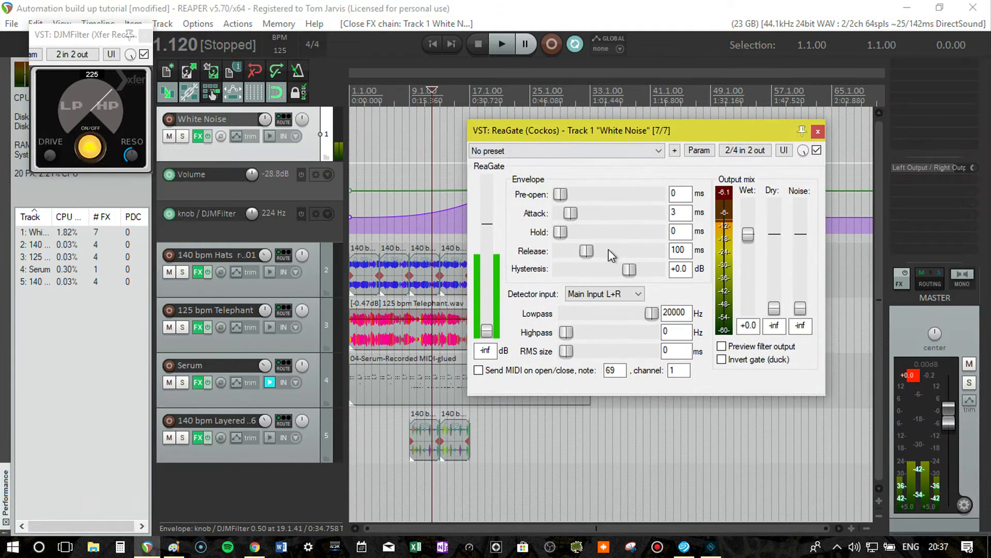
scroll(608, 296, "down", 1)
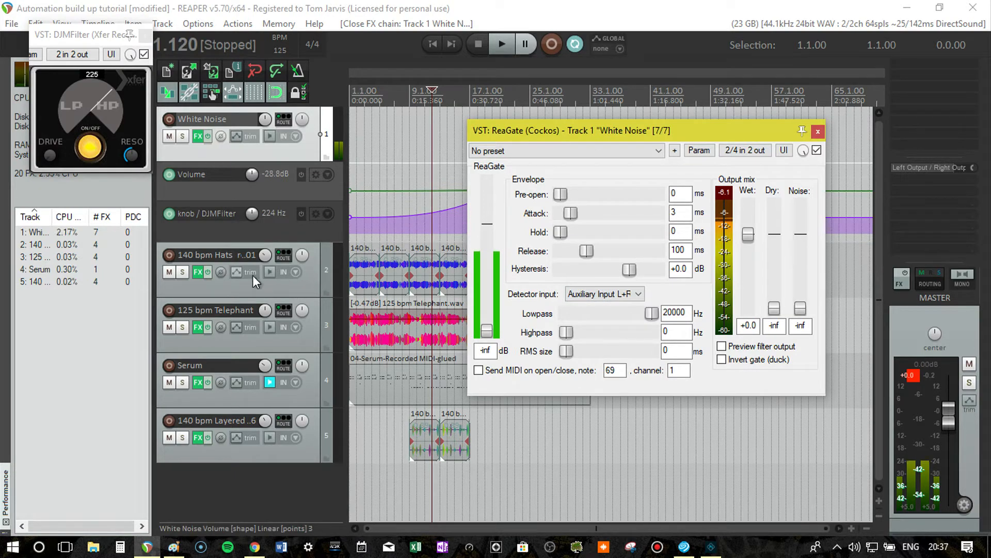
Create a send from the 125 bpm Telephant track to White Noise, routing audio 1/2 to new receiving channels 3/4.
left_click(336, 233)
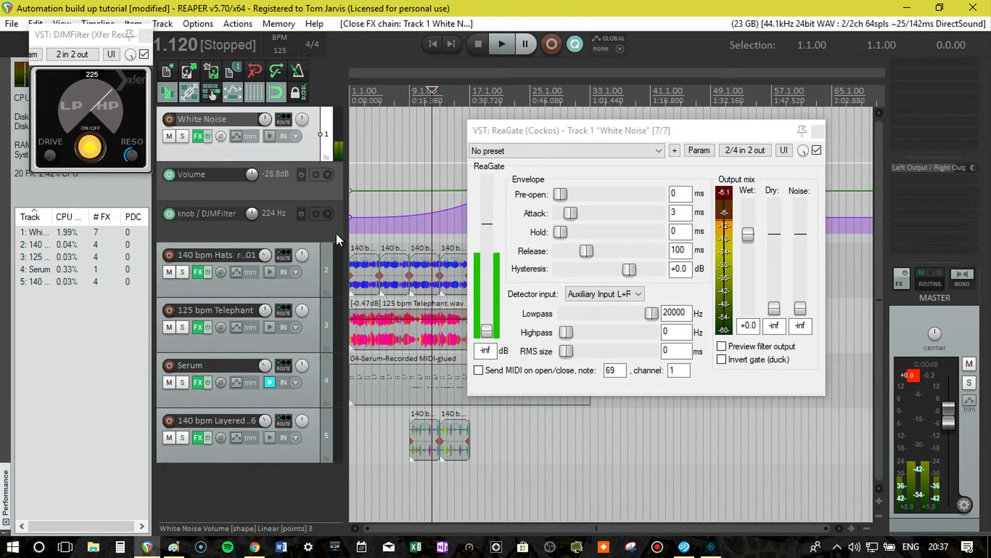
left_click_drag(284, 310, 285, 124)
left_click(401, 195)
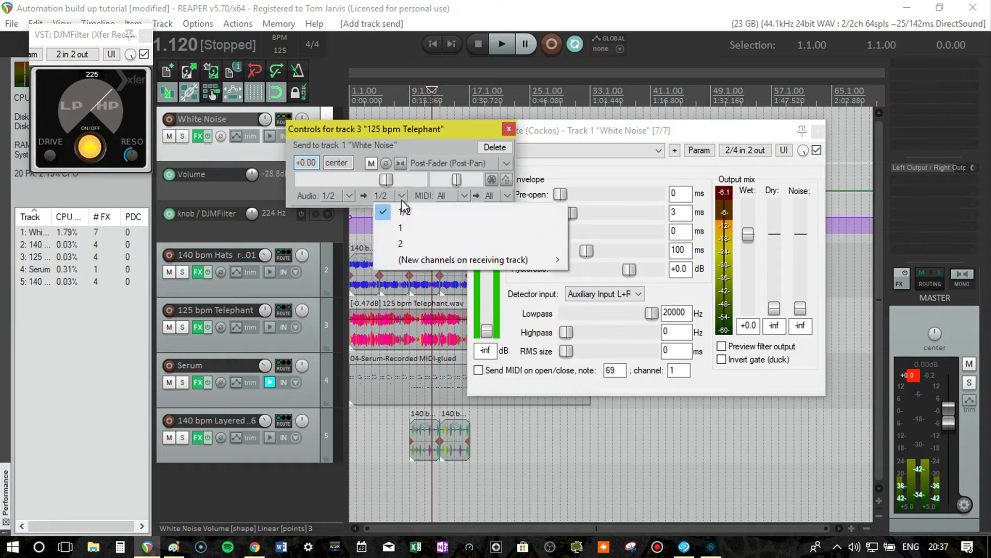
mouse_move(445, 263)
left_click(612, 261)
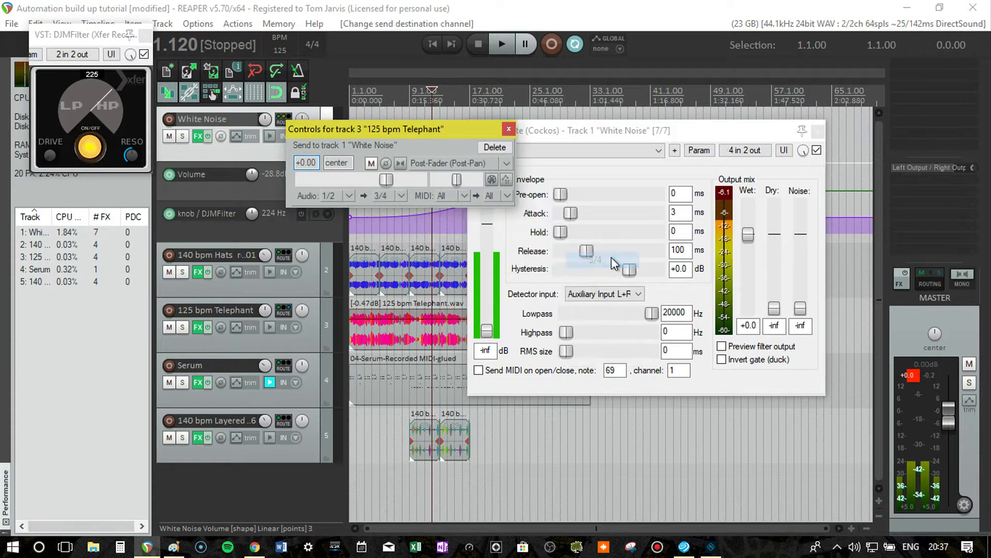
left_click(508, 129)
Raise ReaGate's threshold to -20.6 dB and play back the gated white noise from bar 12.
left_click_drag(487, 333, 491, 274)
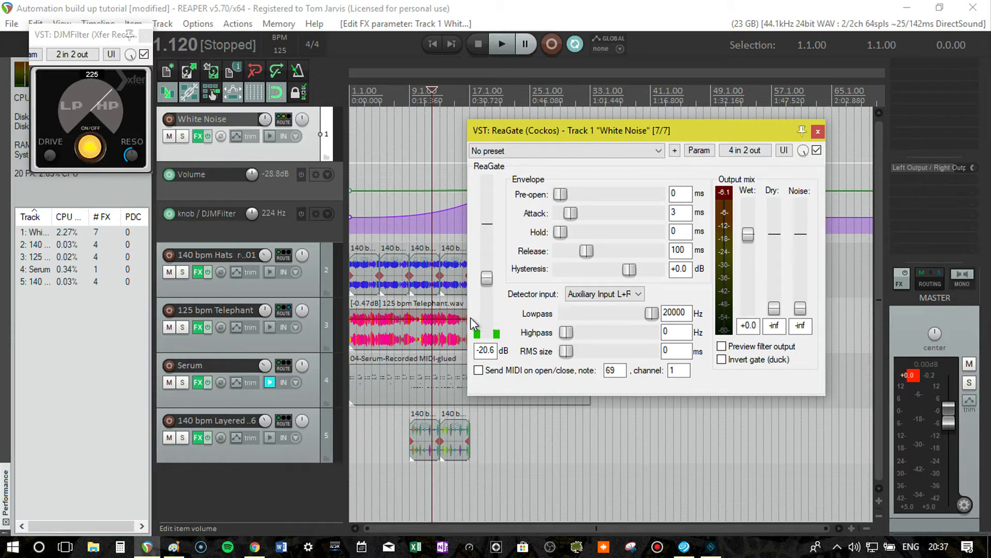
key("space")
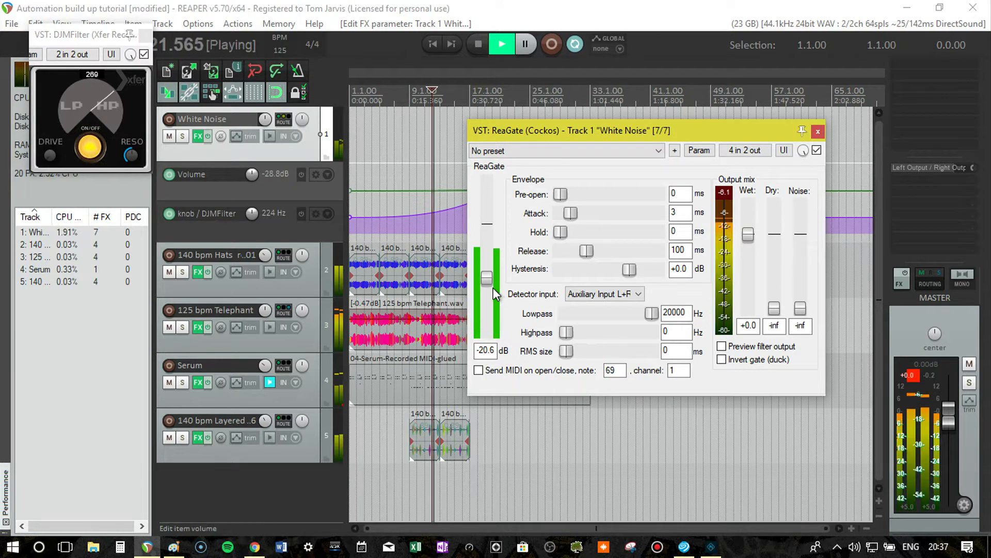
key("space")
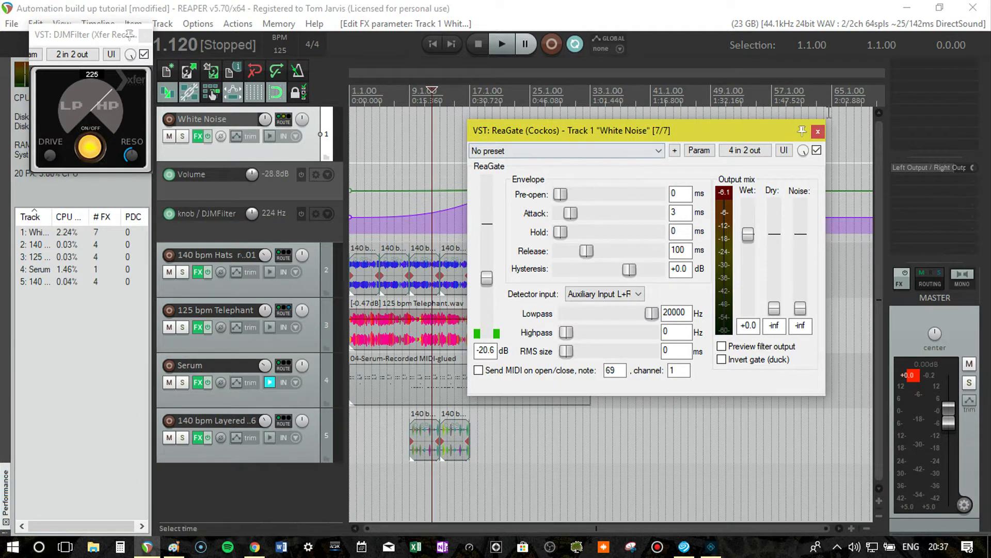
Close the ReaGate window and play back the full build-up from bar 13 to the drop at bar 17.
left_click(818, 133)
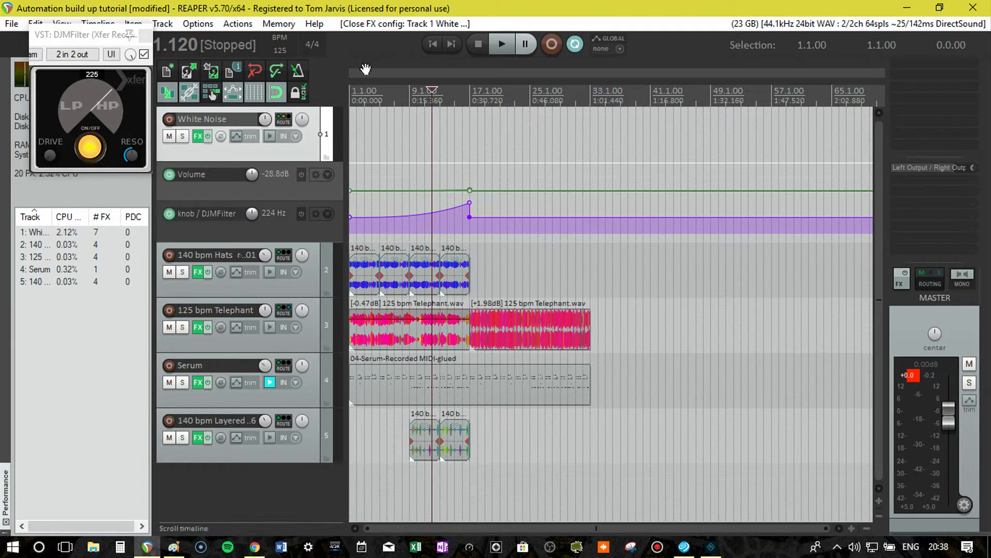
key("Home")
left_click(408, 93)
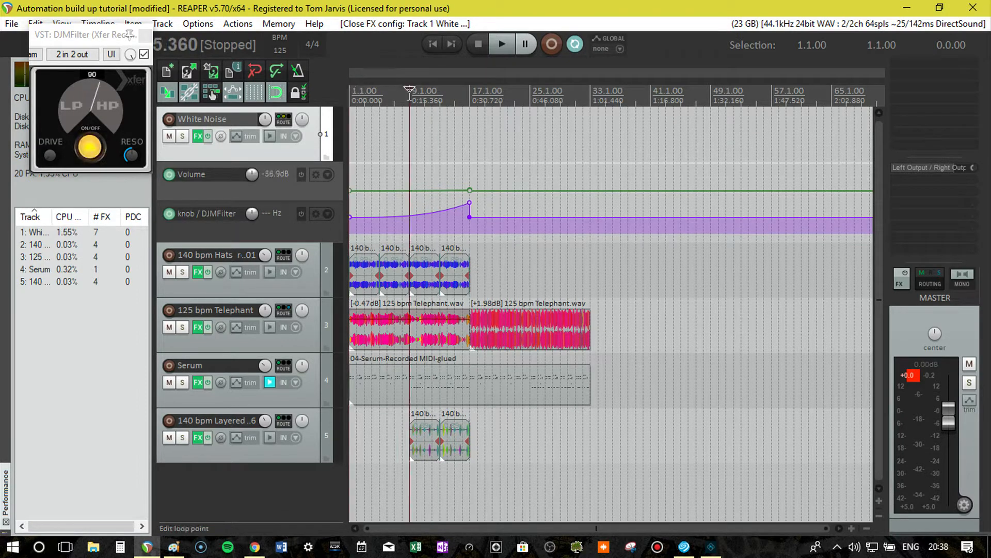
left_click(439, 93)
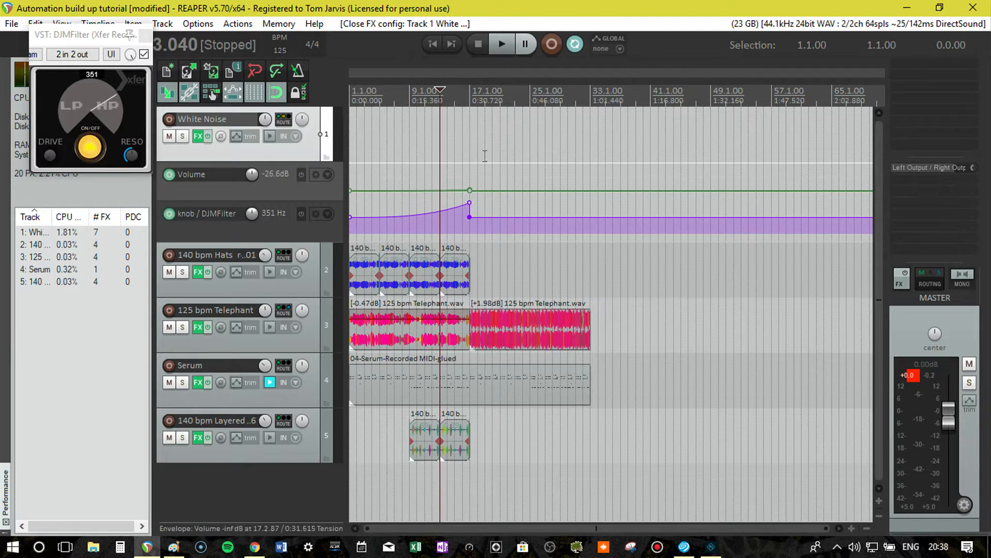
key("space")
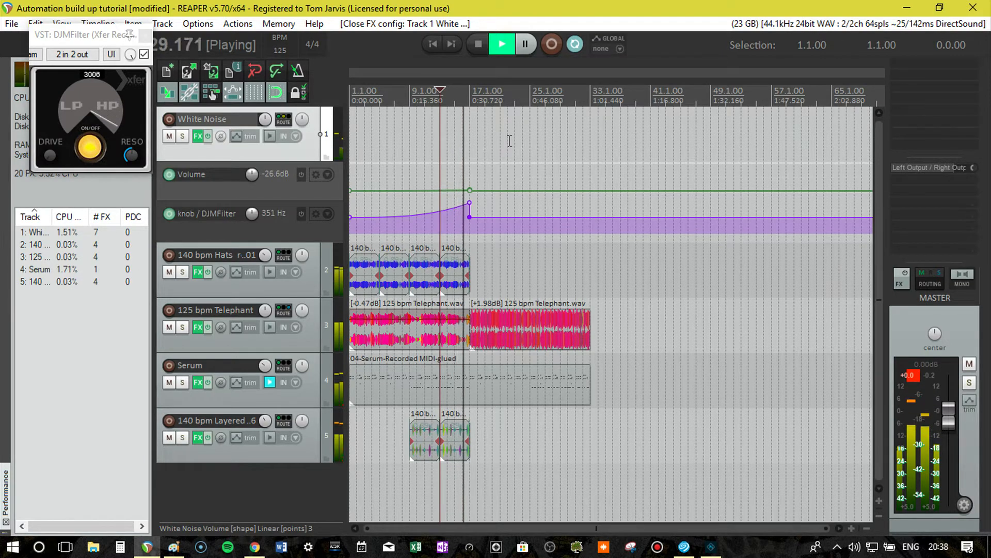
key("space")
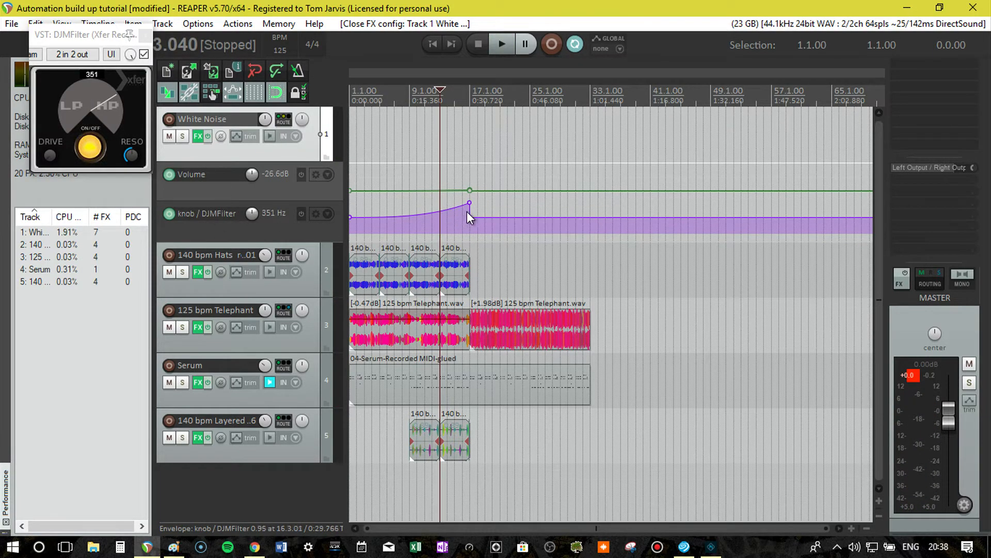
scroll(469, 211, "up", 3)
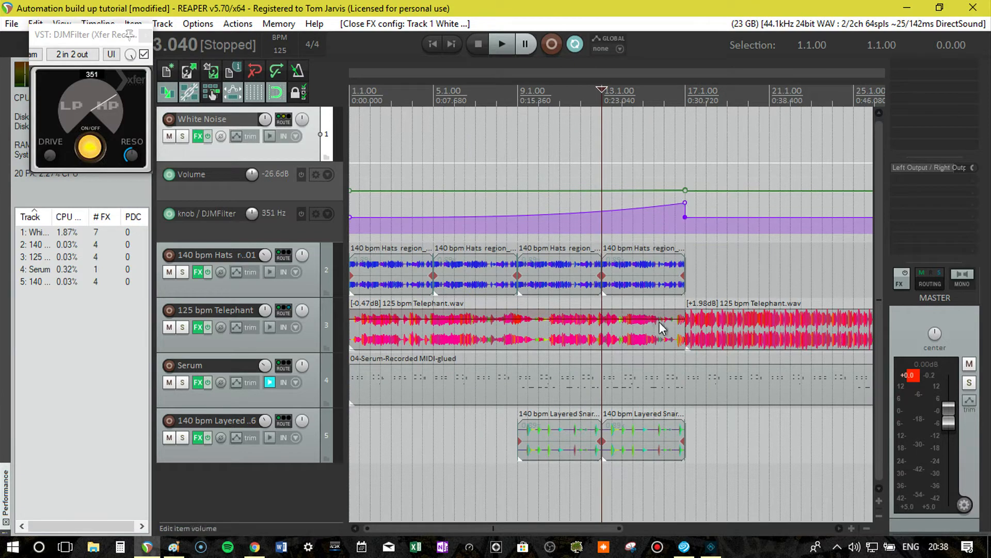
Add the ReaDelay plug-in to the end of the White Noise track's FX chain.
left_click(201, 138)
double_click(295, 229)
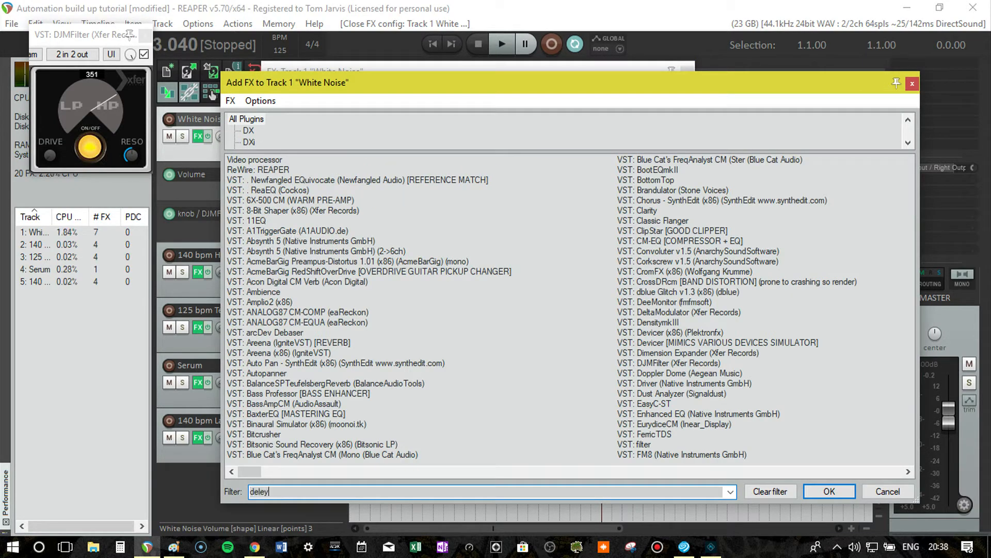
key("BackSpace")
type("ay")
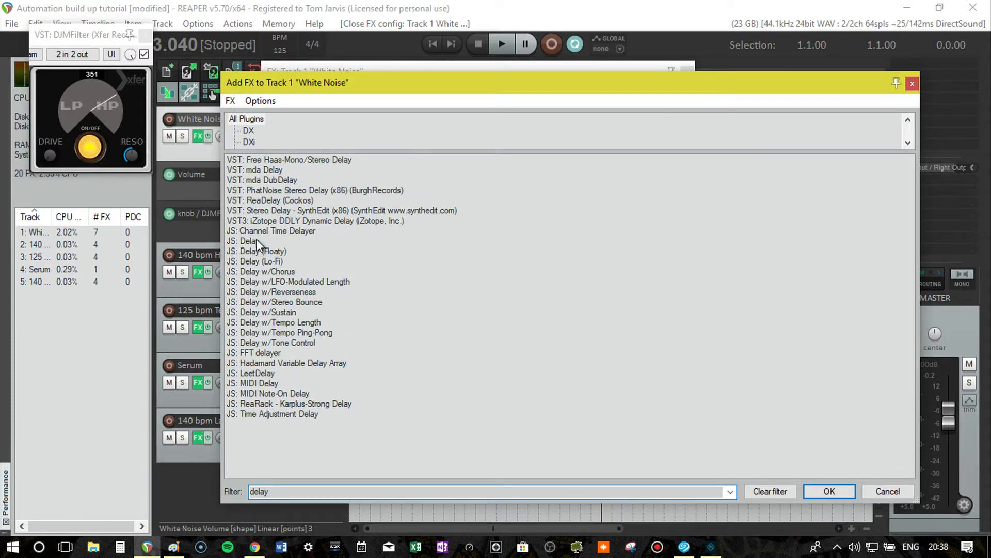
double_click(277, 200)
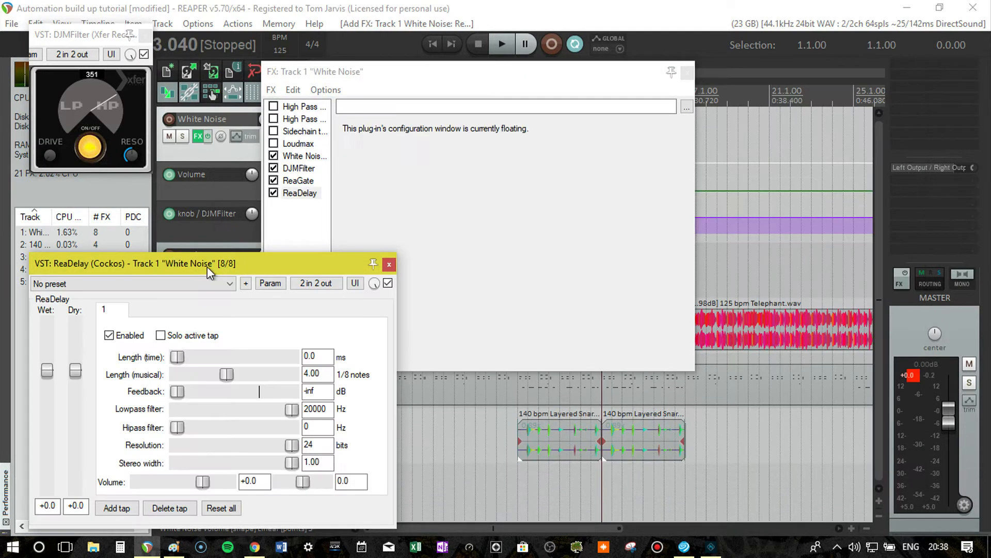
Load ReaDelay's "stock - basic 5 tap ping pong" preset and close the plug-in and FX chain windows.
left_click_drag(207, 266, 431, 104)
left_click(410, 125)
left_click(372, 176)
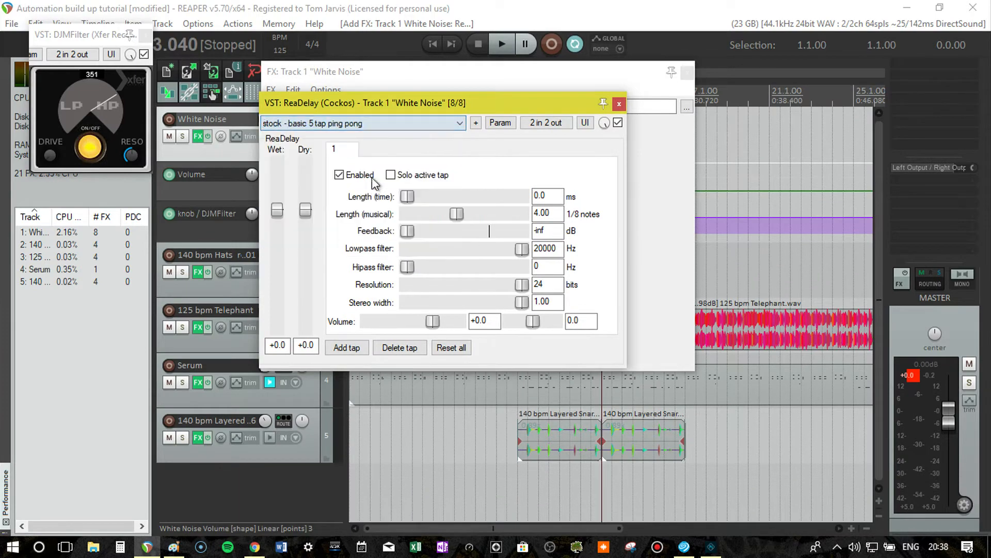
left_click(619, 104)
left_click(696, 71)
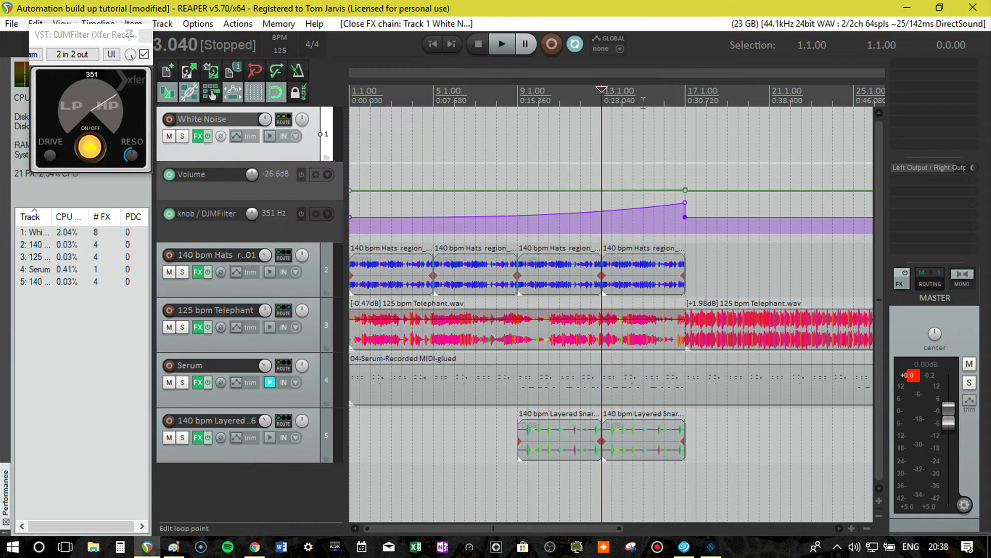
Play back the build-up from bar 13 with all tracks, and again with White Noise temporarily soloed.
key("space")
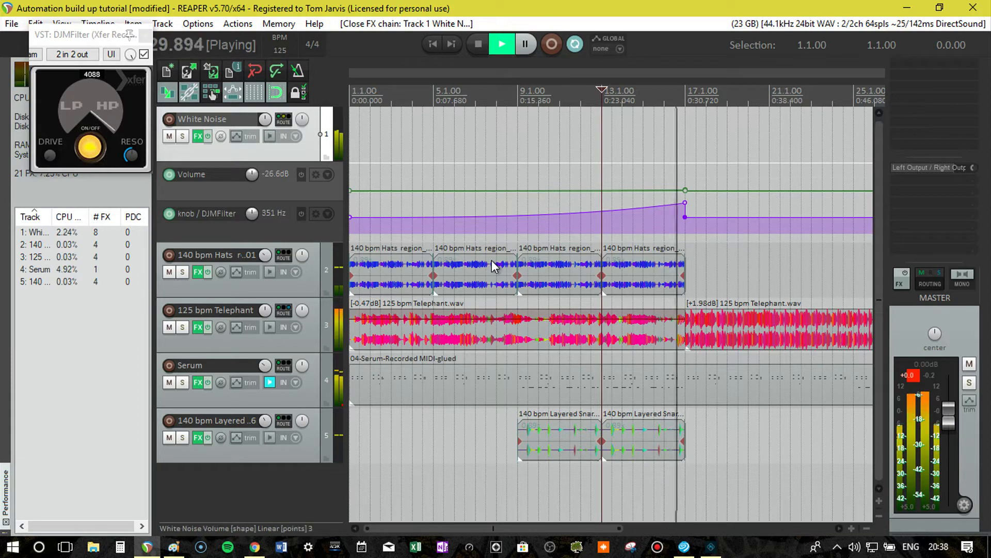
key("space")
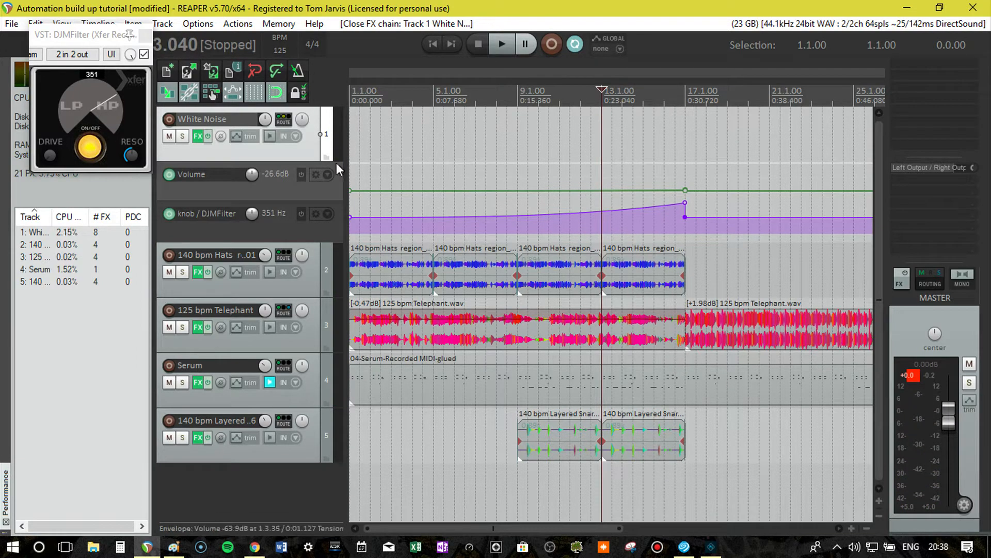
left_click(182, 137)
key("space")
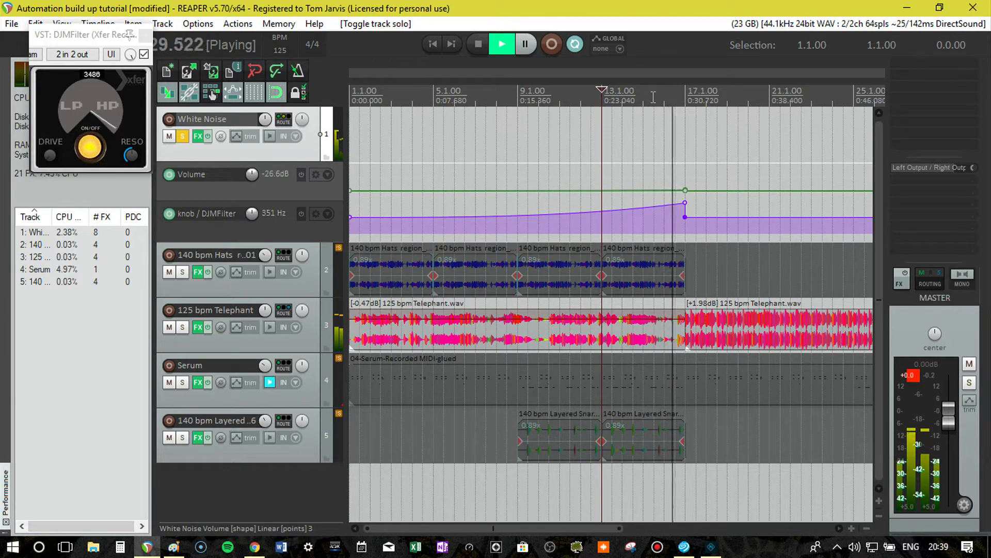
key("space")
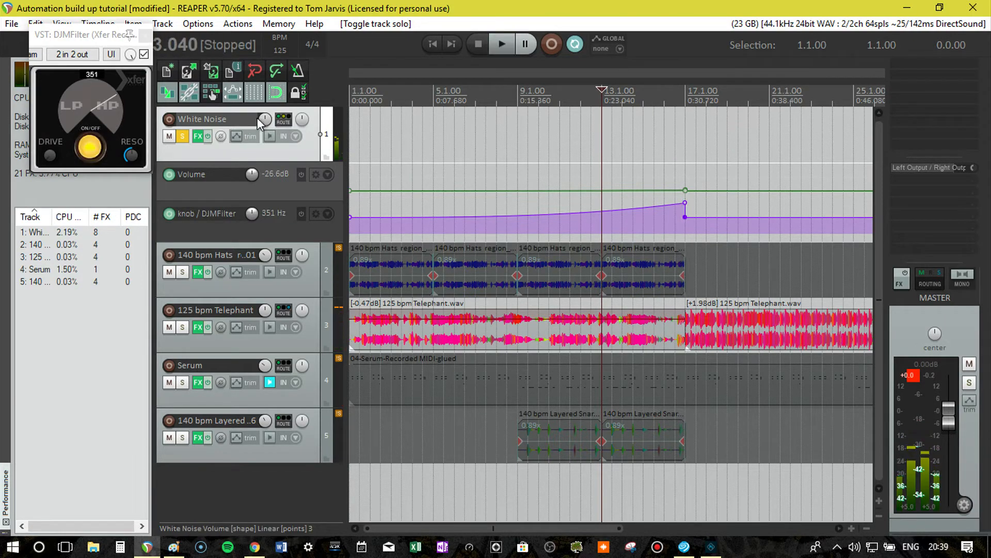
left_click(187, 135)
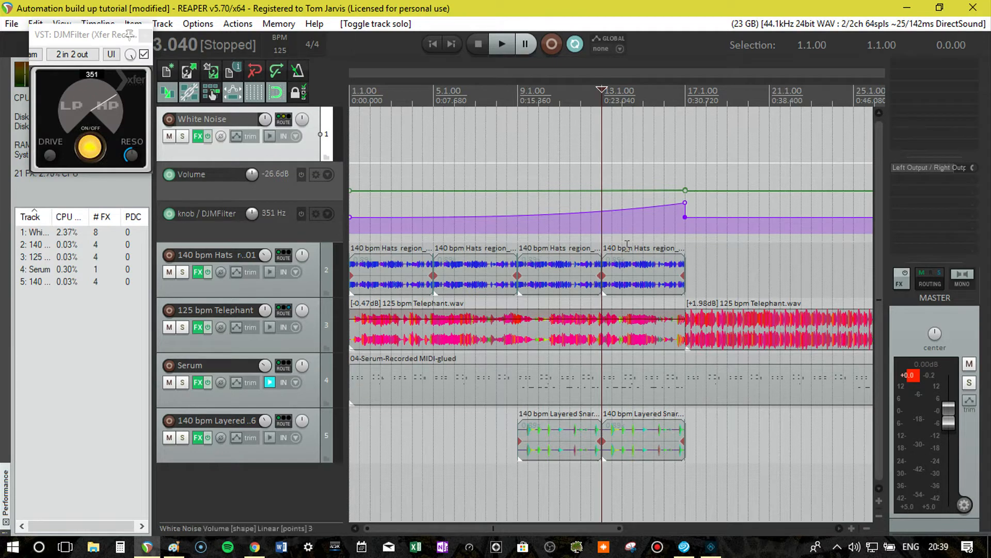
Place the edit cursor at the drop at bar 17.
scroll(615, 254, "down", 3)
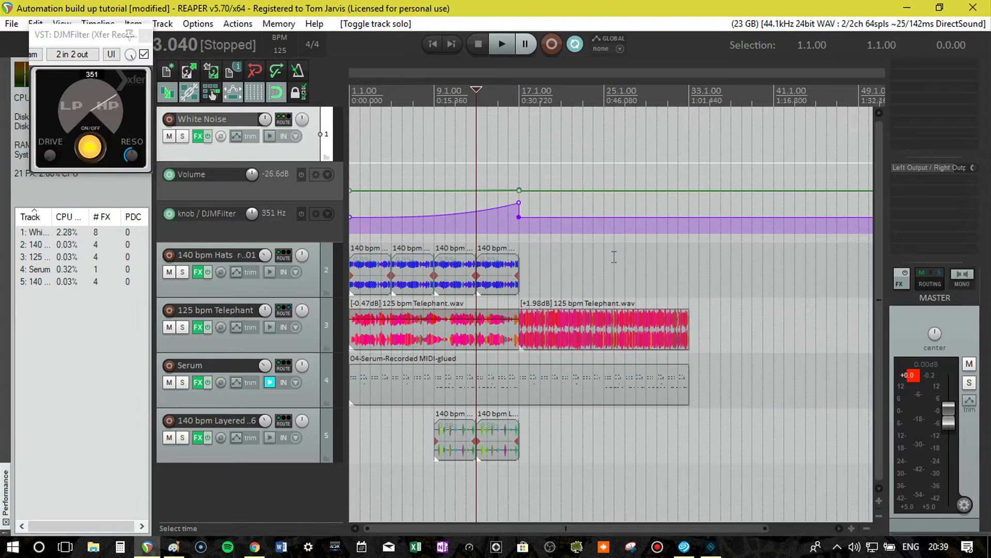
scroll(614, 257, "up", 2)
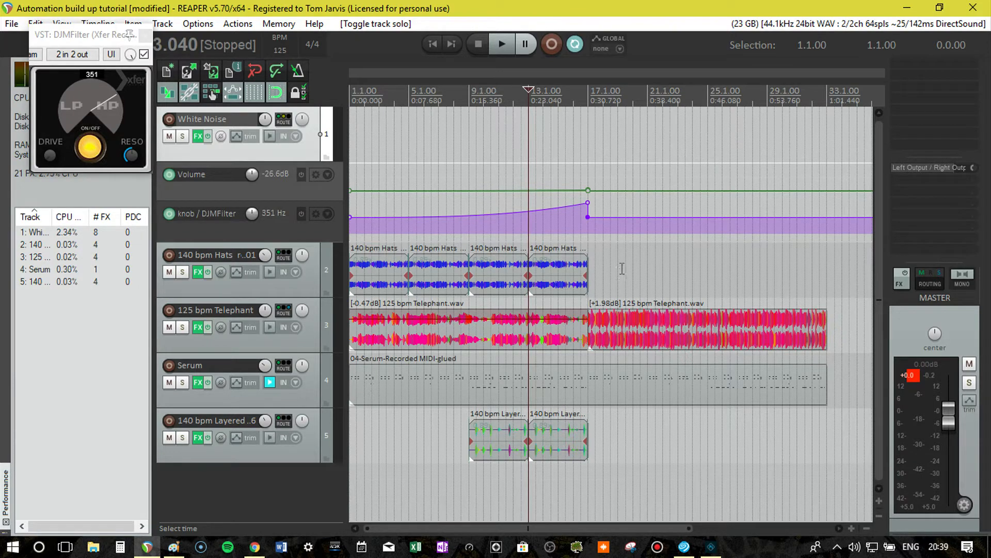
left_click(588, 94)
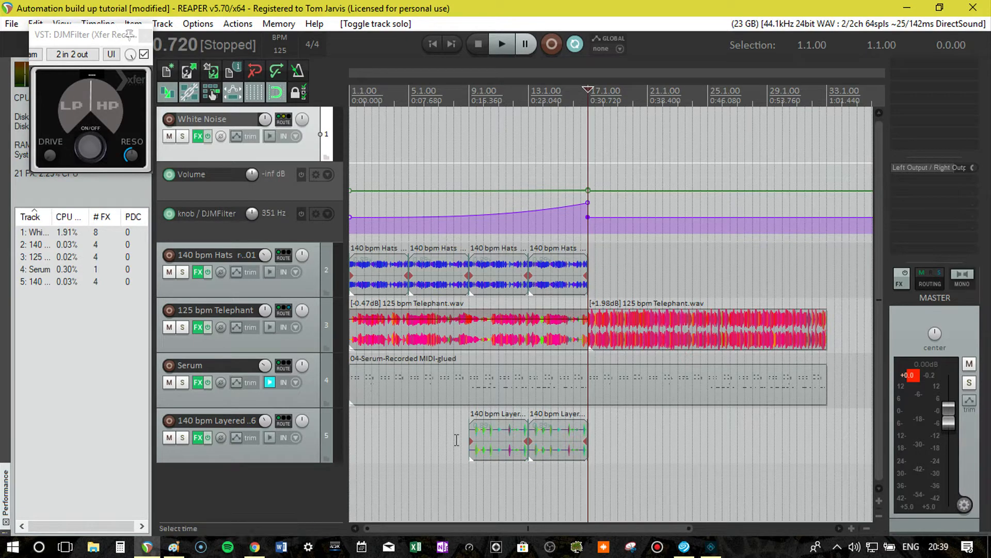
Insert a new track, move it above White Noise and name it Verb.
left_click(341, 280)
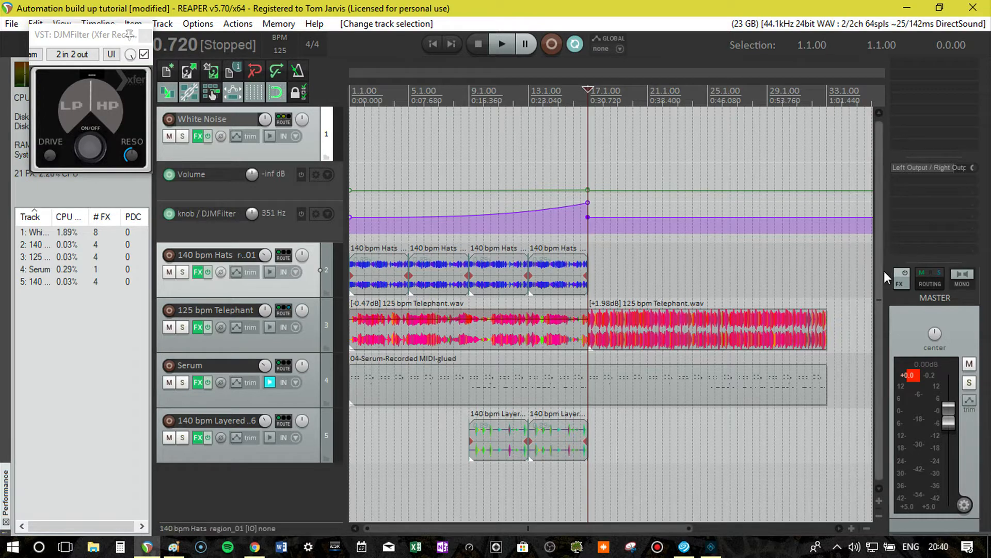
key("ctrl+t")
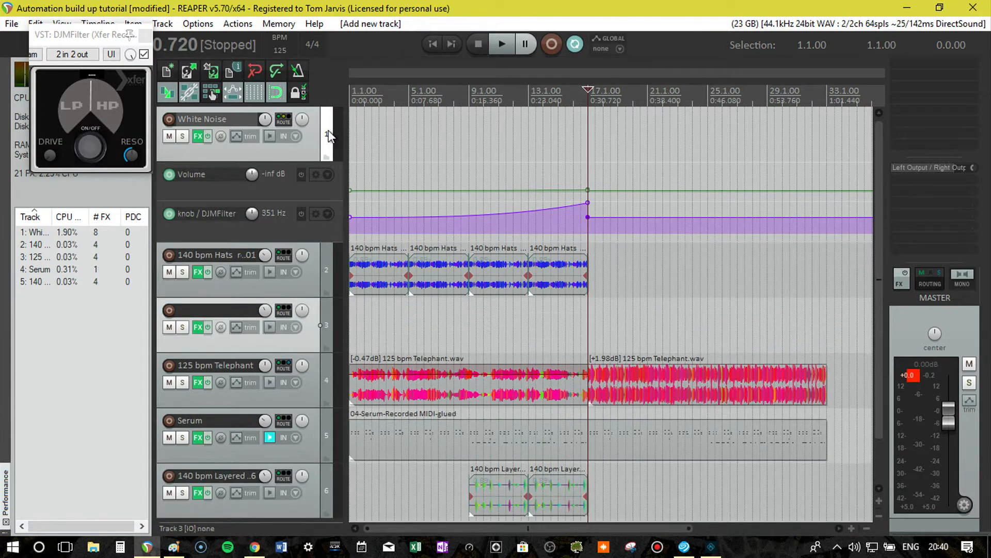
left_click_drag(326, 323, 326, 120)
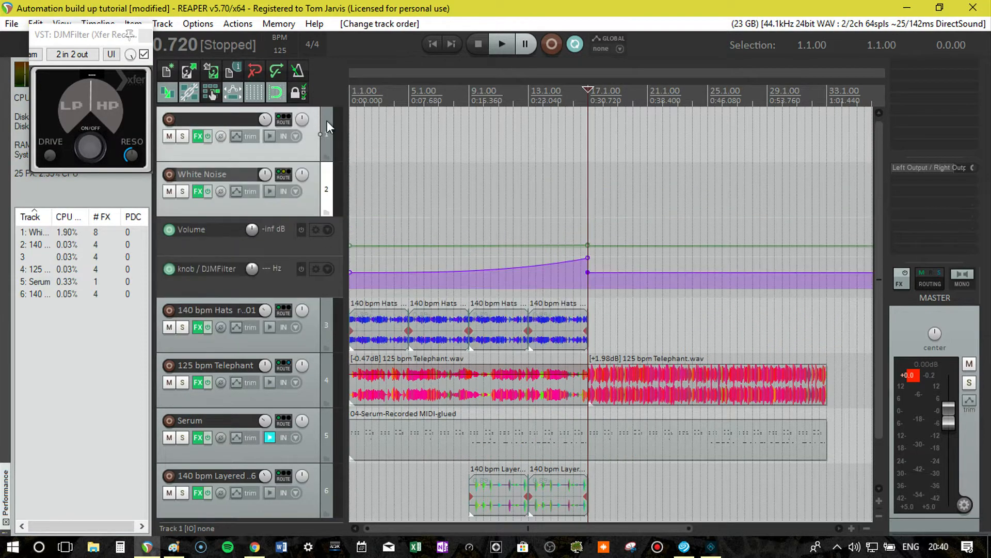
double_click(227, 118)
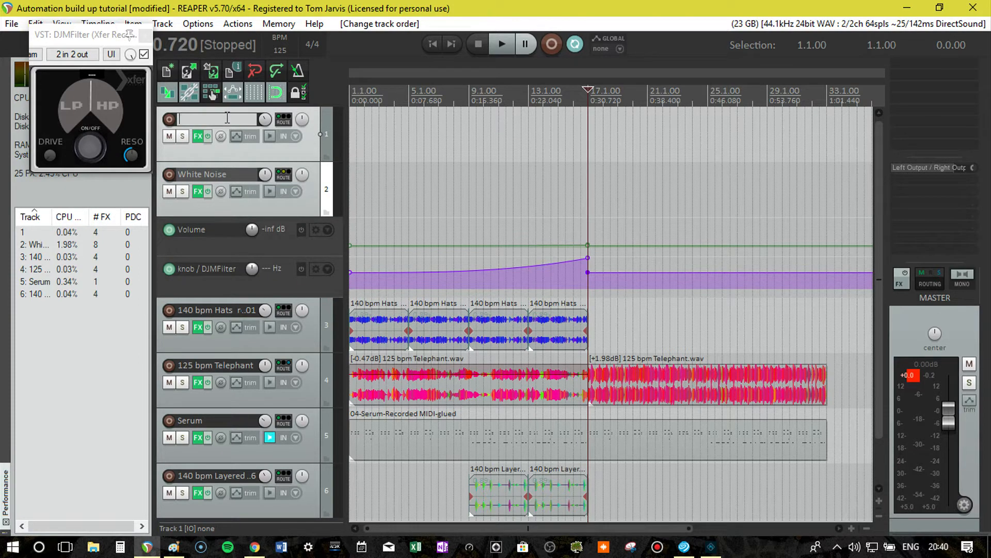
key("Return")
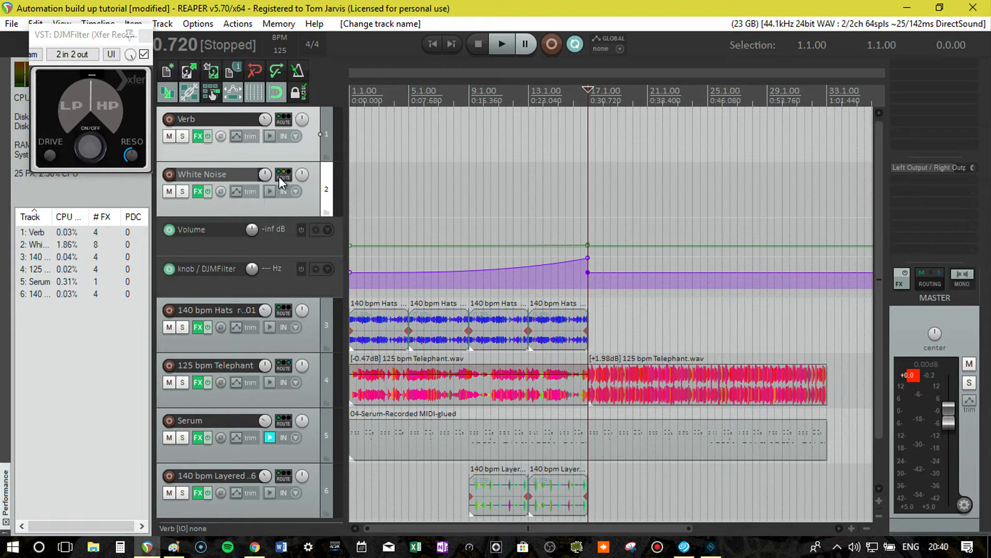
Create sends to Verb from the White Noise, 140 bpm Hats, Serum and 140 bpm Layered Snare tracks, keeping the default routing.
left_click_drag(279, 176, 283, 120)
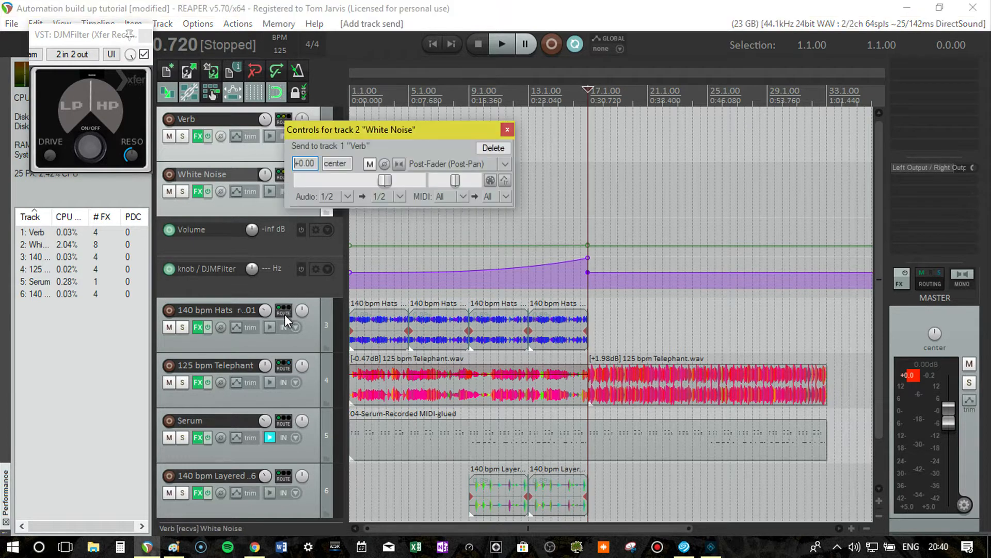
left_click_drag(285, 316, 279, 199)
left_click_drag(277, 118, 278, 119)
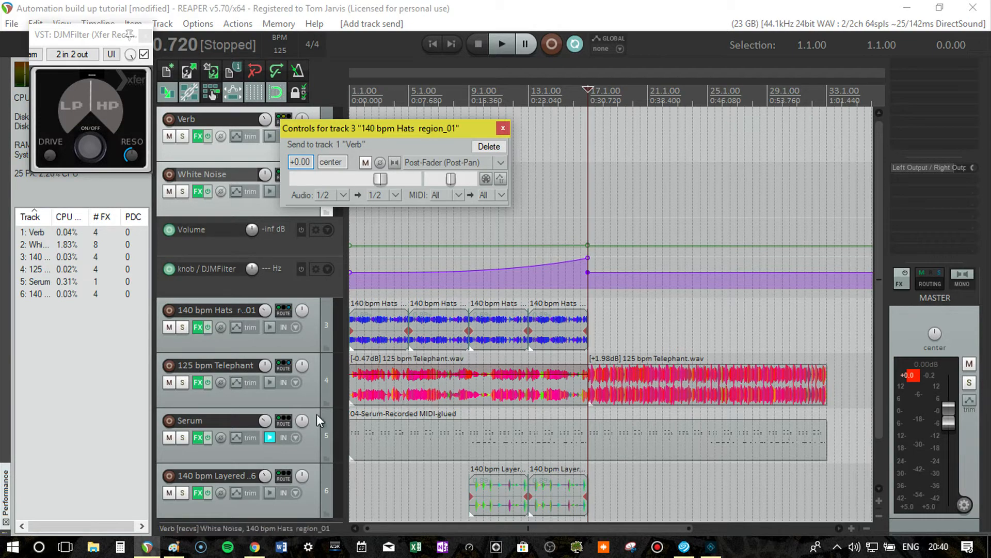
left_click_drag(286, 423, 283, 120)
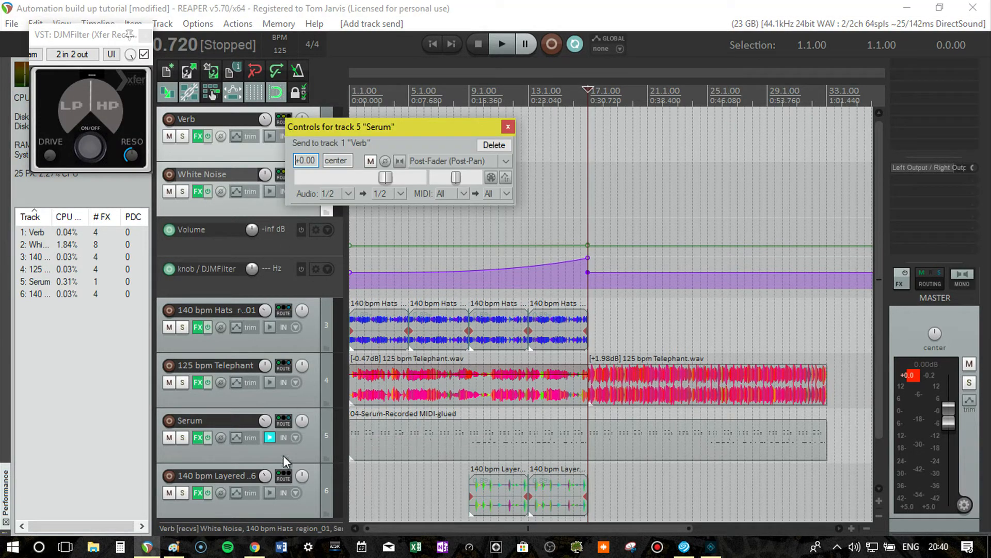
left_click_drag(282, 478, 283, 123)
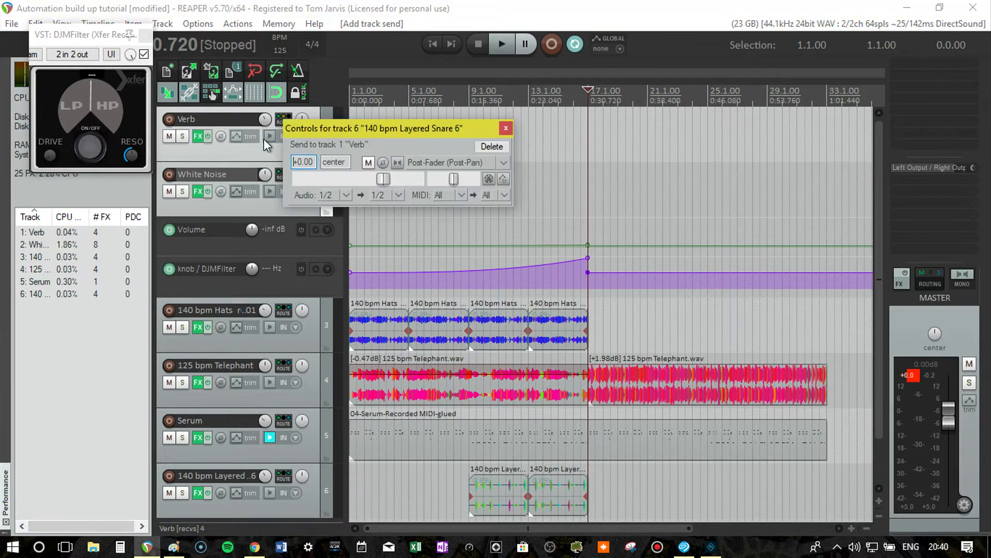
left_click(505, 129)
Solo the Verb track and start playback from bar 5.
left_click(182, 136)
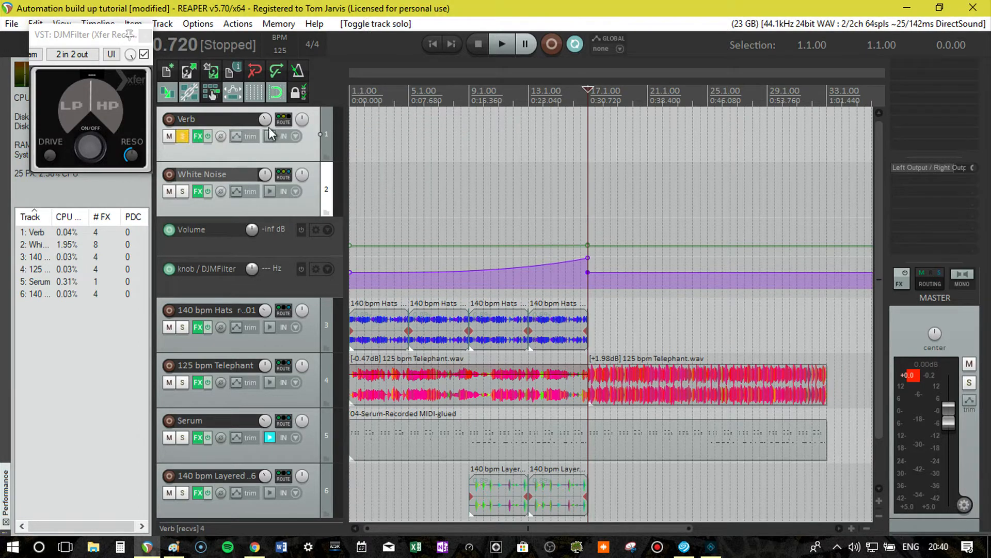
left_click(409, 93)
key("space")
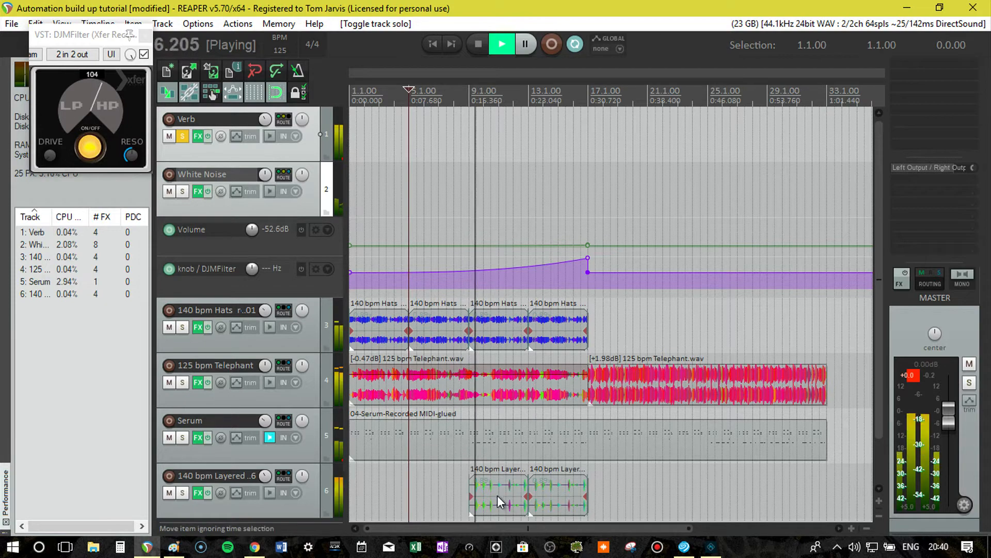
Add the RC 48 reverb to the Verb track, keep its output on Wet, and close its floating window.
left_click(199, 137)
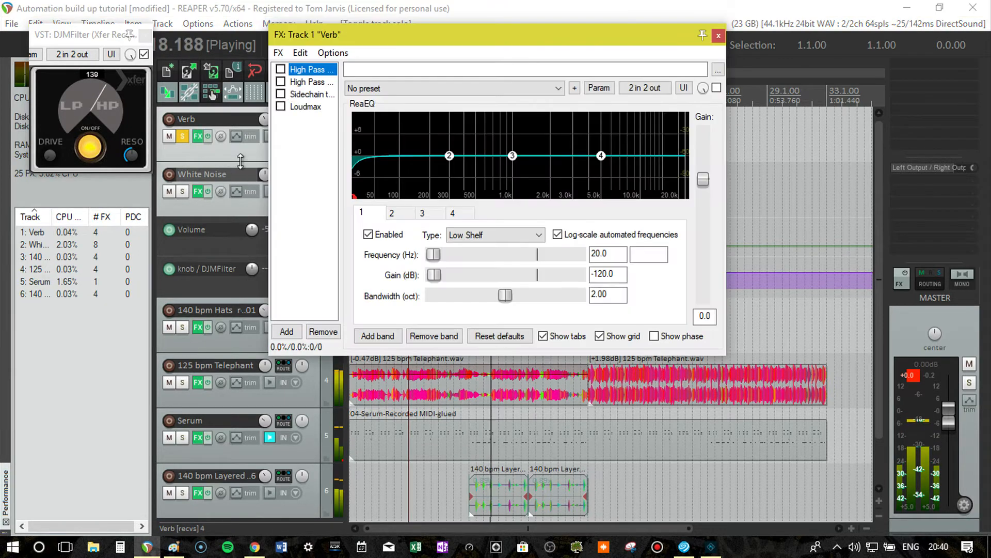
double_click(288, 151)
type("r")
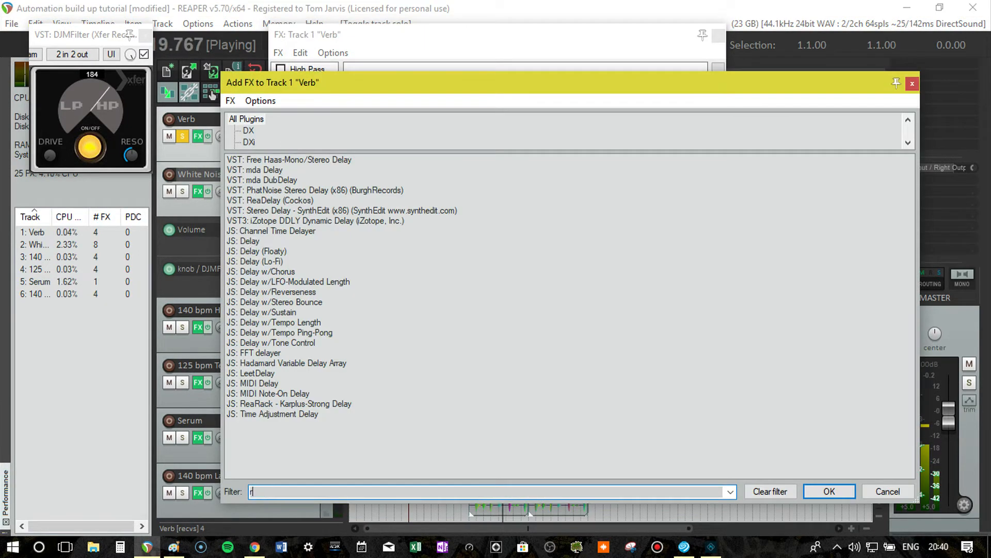
type("c 48")
left_click(299, 159)
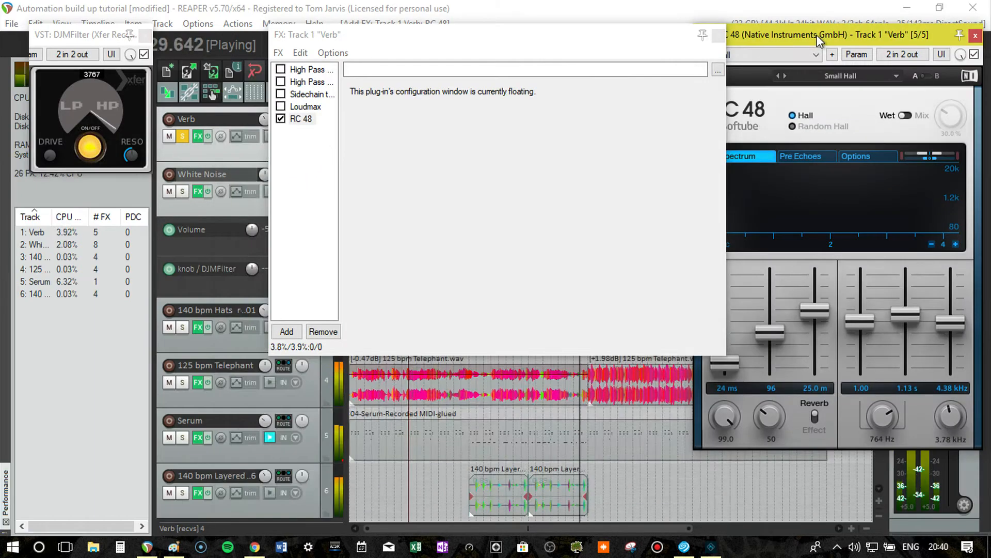
left_click_drag(818, 40, 595, 48)
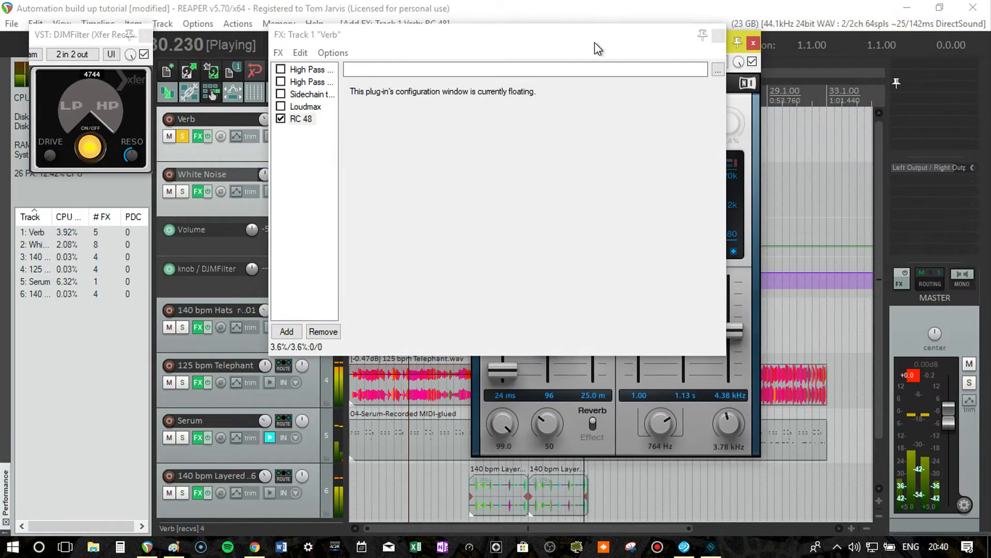
left_click(718, 36)
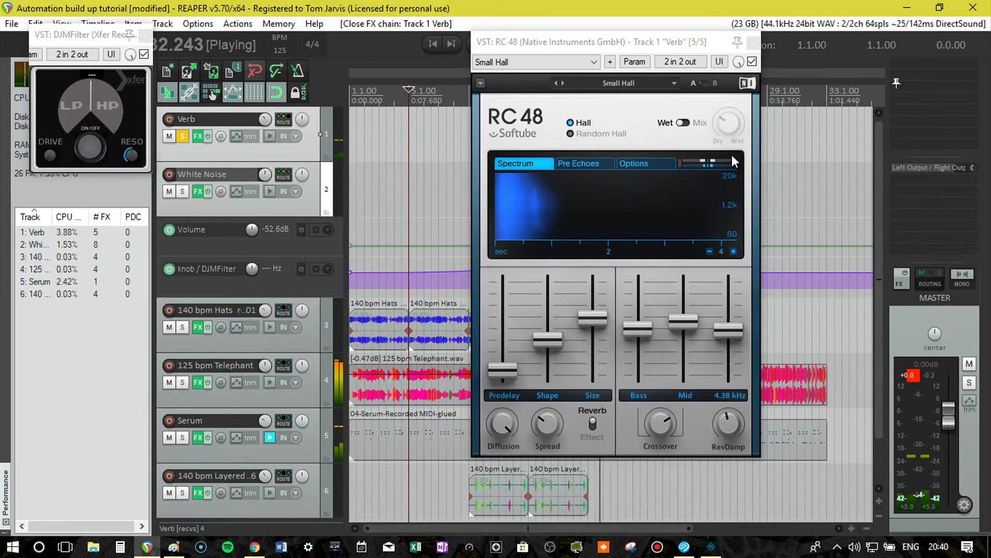
left_click(687, 123)
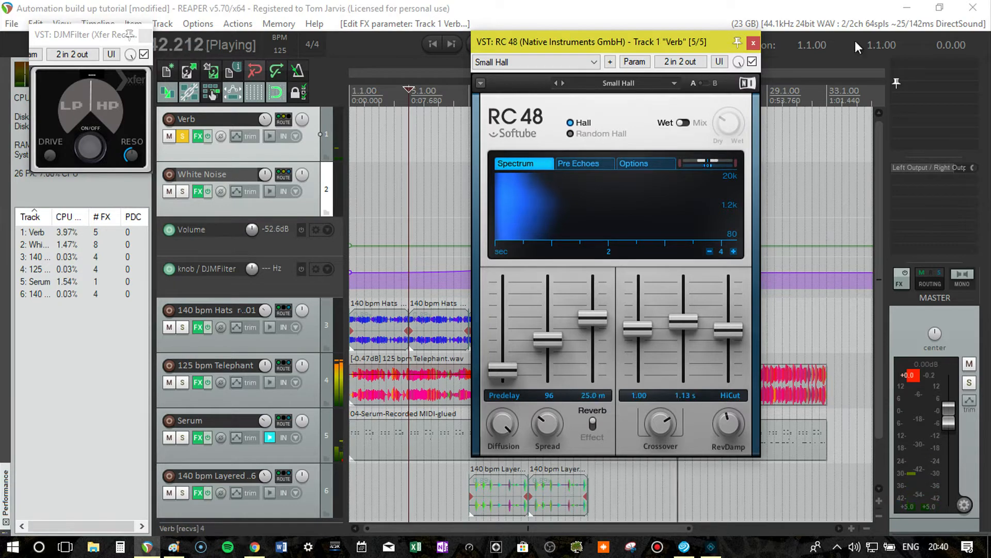
left_click(754, 47)
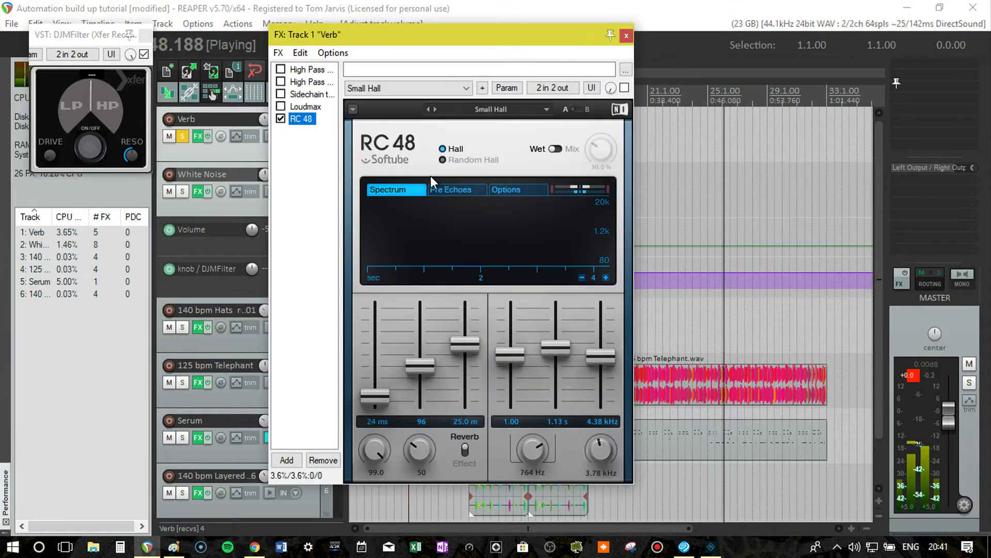
Raise RC 48's Size and Shape, set its Mid decay to 7.51 s, and show the Pre Echoes display.
left_click_drag(465, 336, 474, 320)
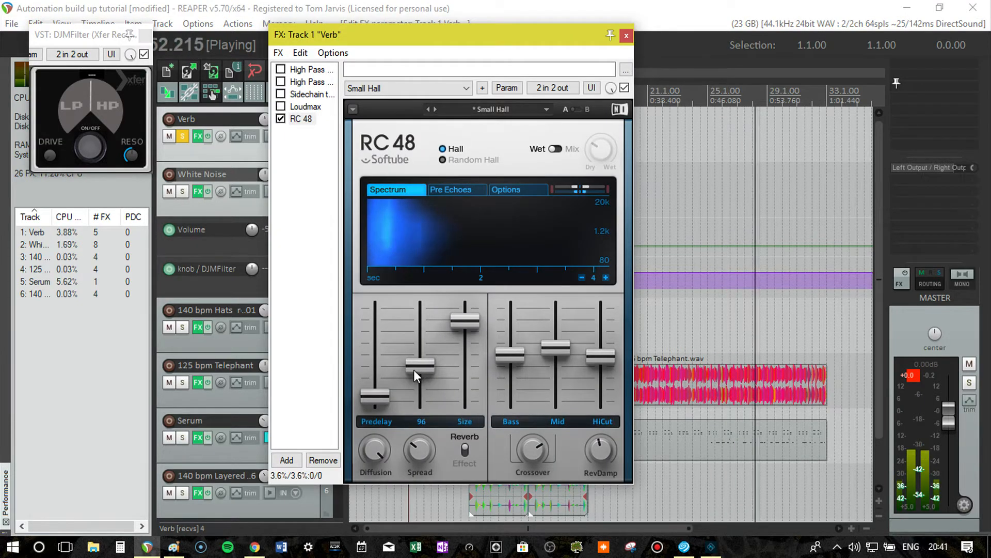
left_click_drag(414, 369, 419, 327)
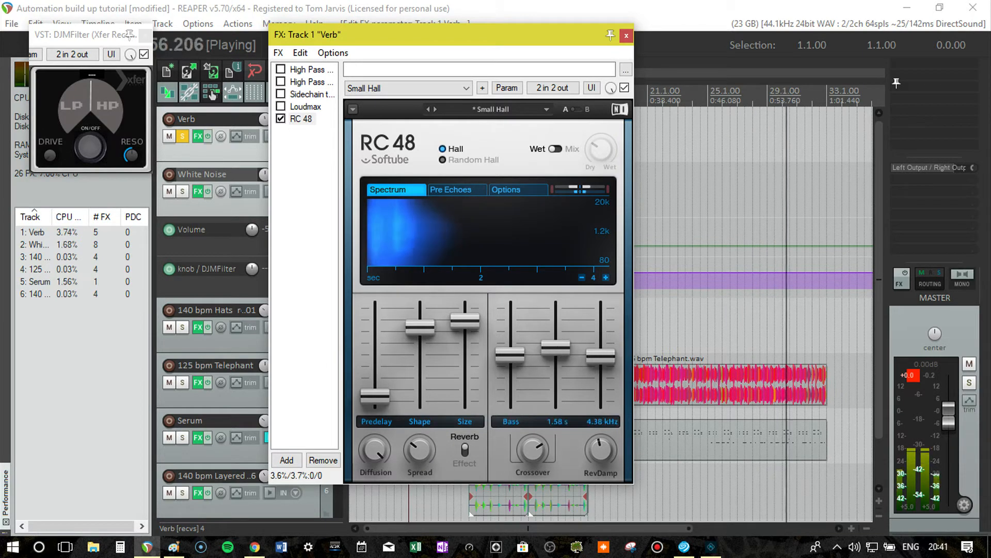
left_click_drag(556, 349, 557, 318)
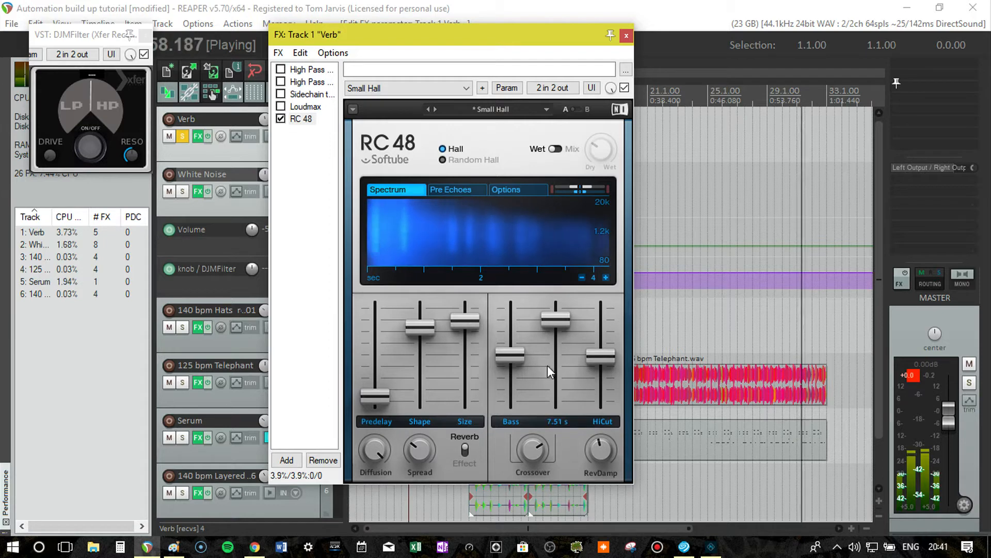
left_click(465, 189)
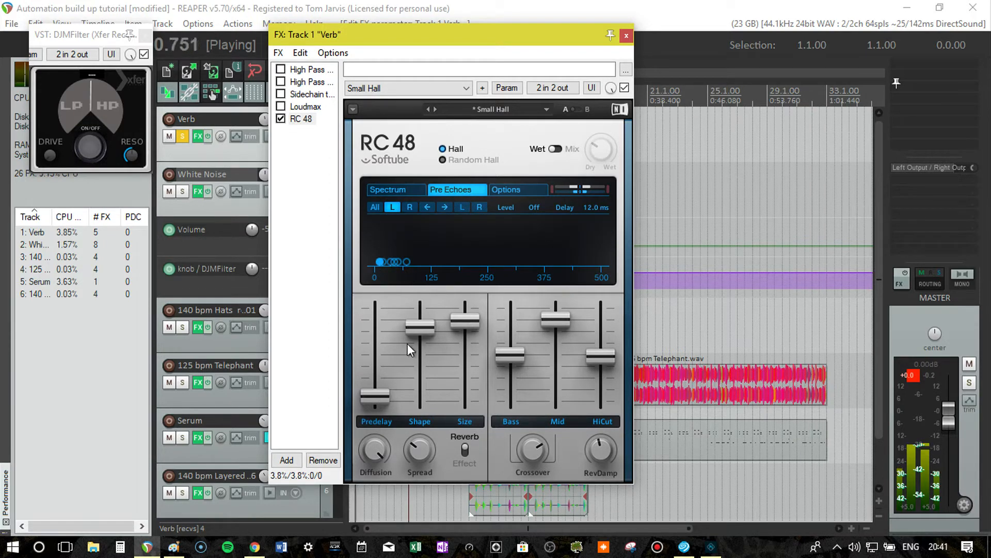
Set RC 48's Predelay to 132 ms and Spread to 118, close its window, and stop playback.
left_click_drag(373, 407, 374, 383)
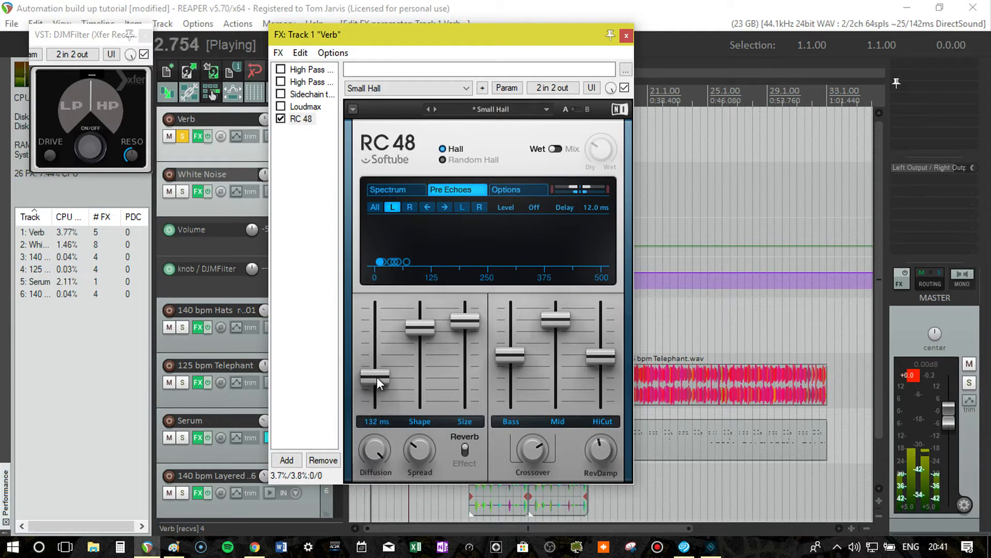
left_click_drag(429, 447, 428, 428)
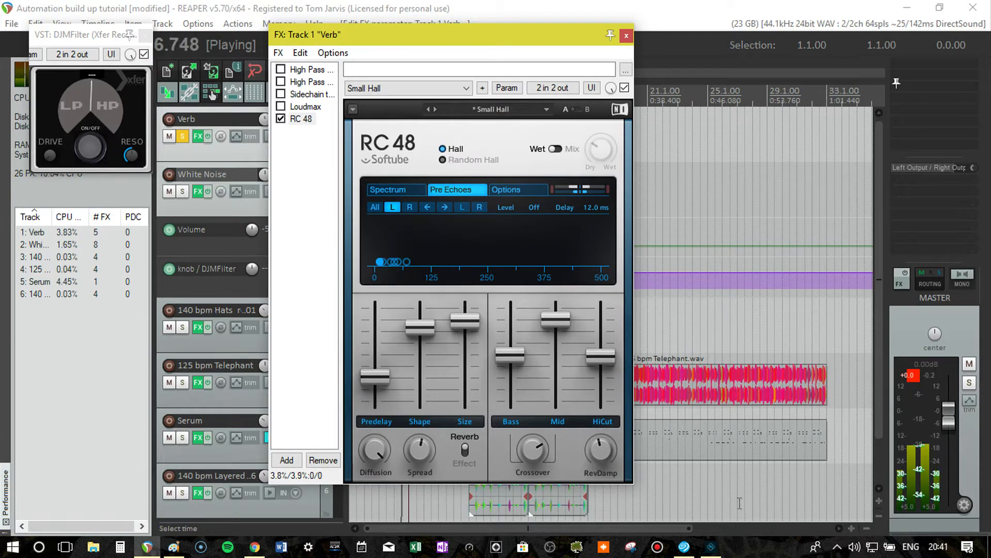
left_click(626, 35)
key("space")
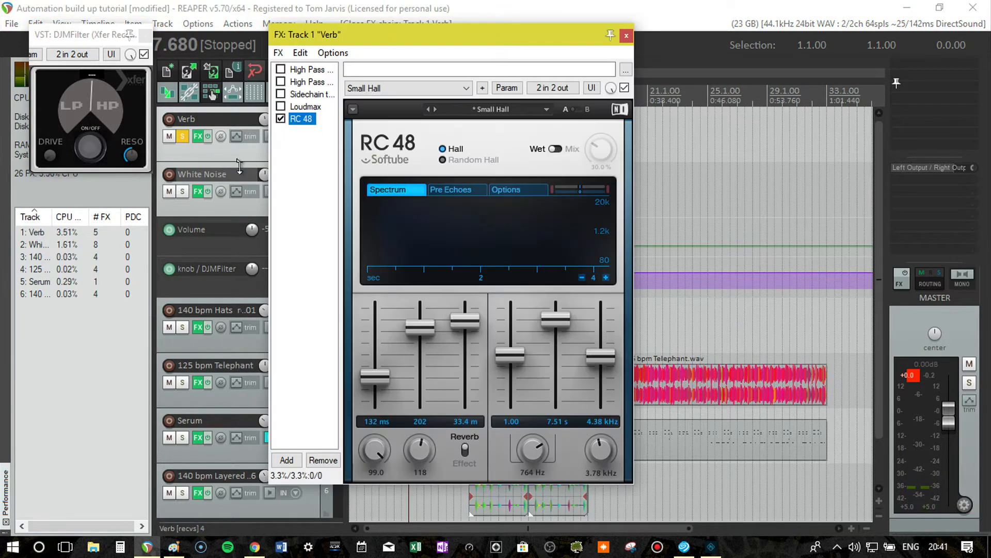
Add the A1TriggerGate plugin after RC 48 on the Verb track and close the FX chain.
double_click(308, 160)
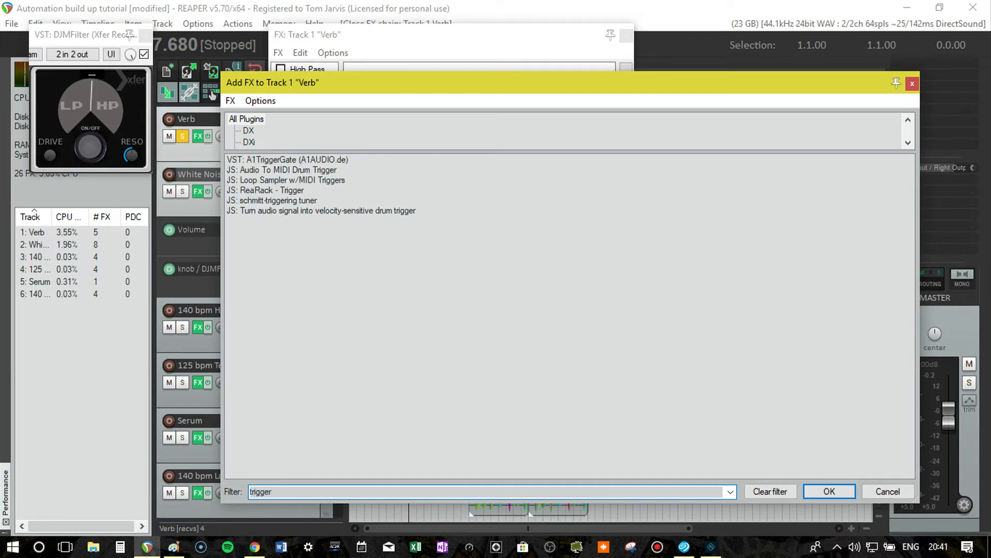
left_click(323, 159)
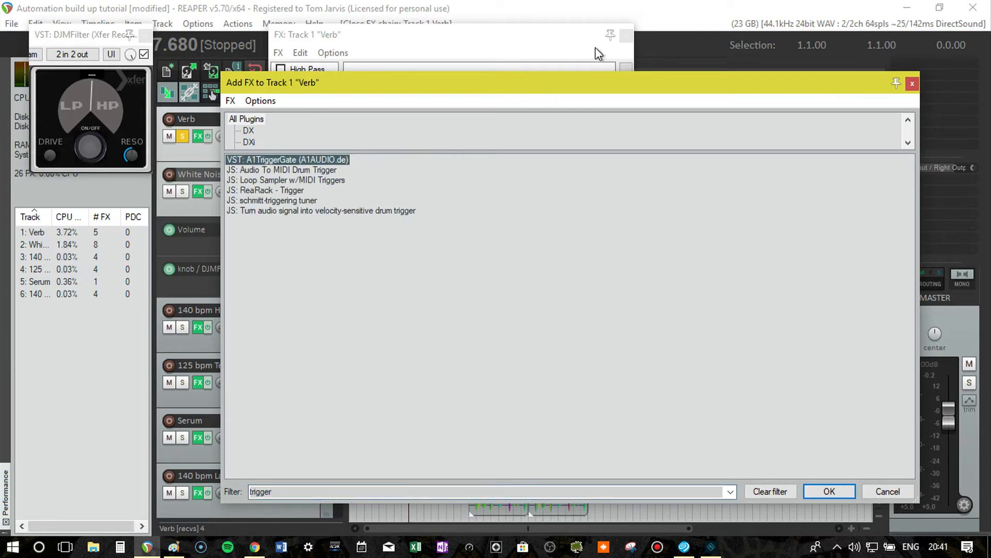
key("Return")
left_click(627, 36)
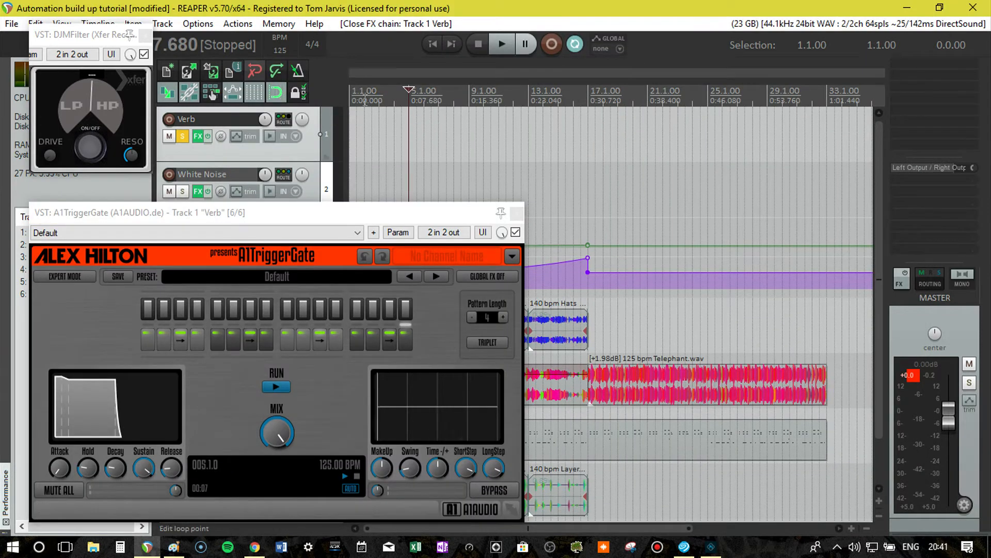
Play the soloed Verb track from bar 1 to audition the gated reverb, with the A1TriggerGate window moved clear of the Serum track.
left_click(349, 85)
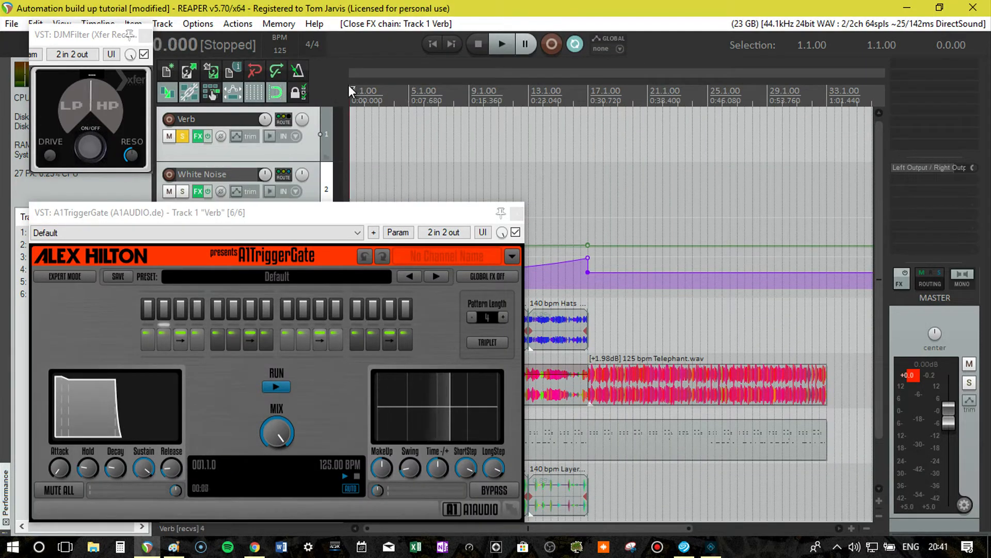
key("space")
left_click_drag(266, 209, 419, 94)
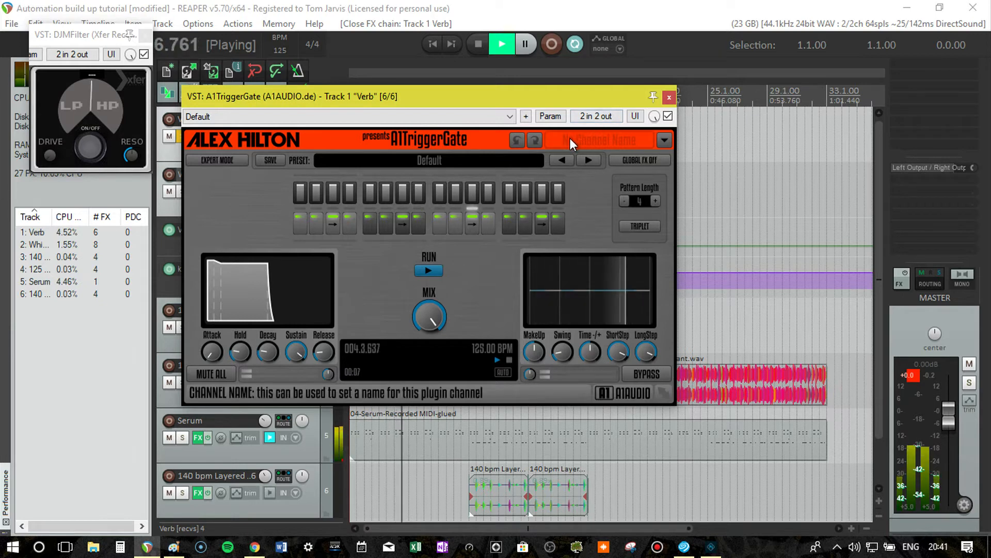
Unsolo the Verb track, close the A1TriggerGate and DJMFilter windows, and stop playback.
left_click(669, 98)
left_click(179, 140)
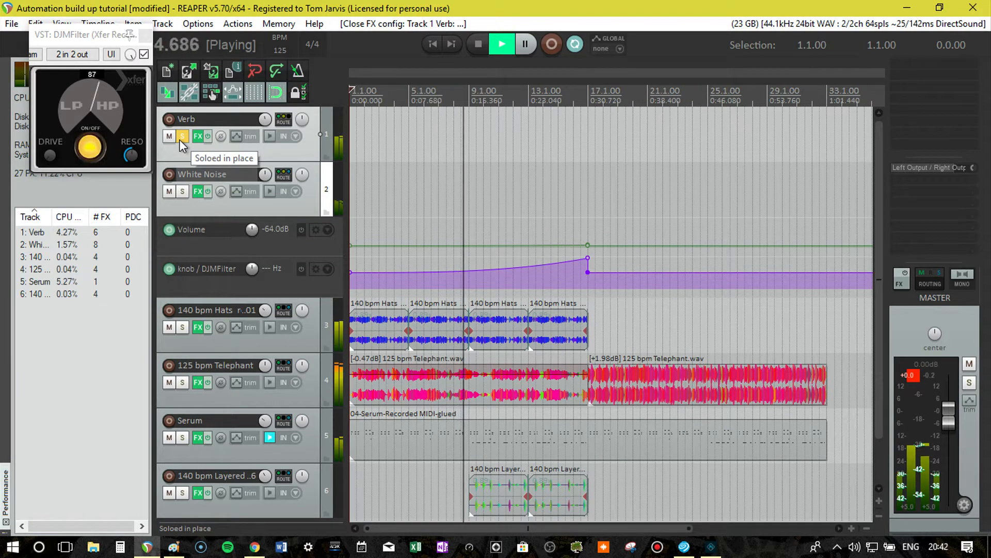
left_click(179, 138)
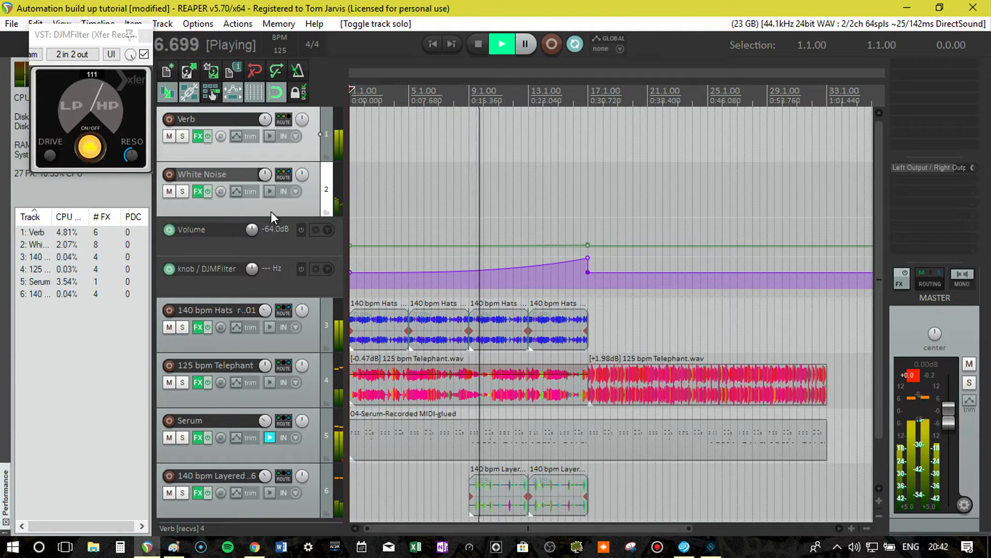
left_click(145, 36)
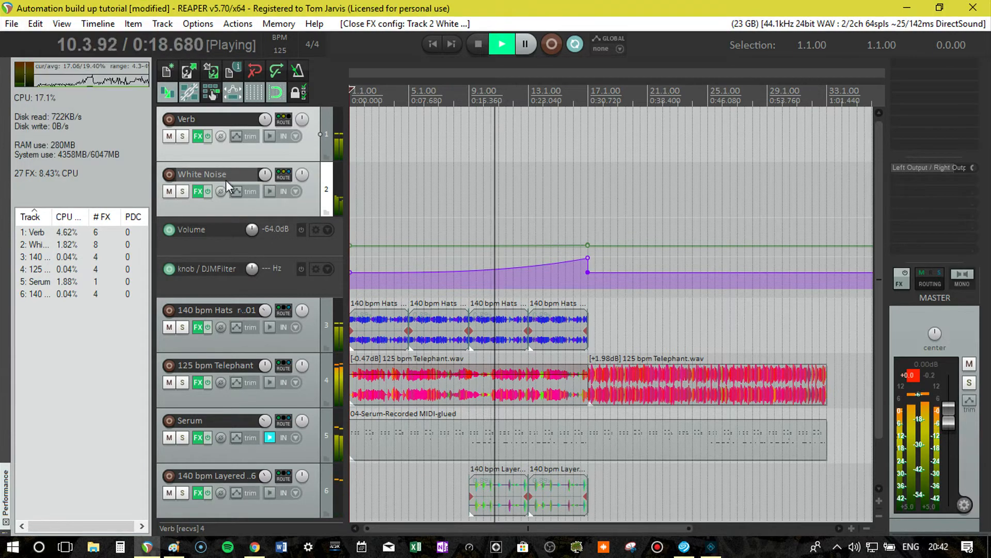
key("space")
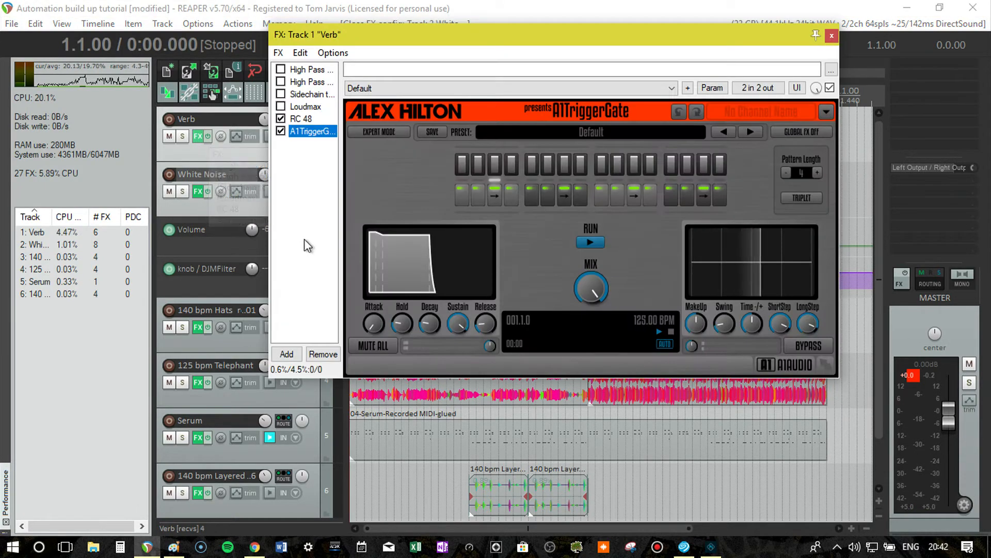
Add ReaPitch (Cockos) after A1TriggerGate on the Verb track, close the FX chain, and move the ReaPitch window clear of the track controls.
double_click(303, 230)
key("BackSpace")
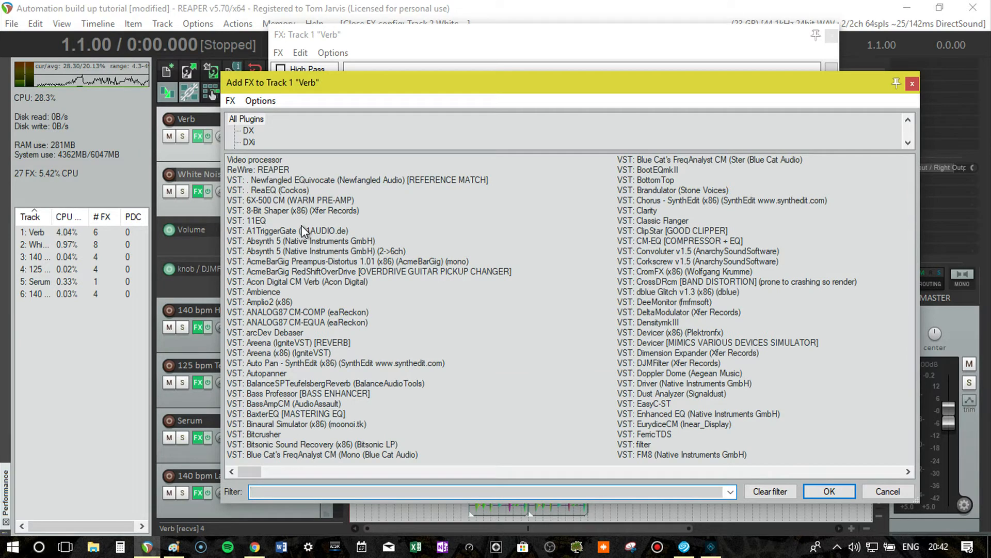
type("pitch")
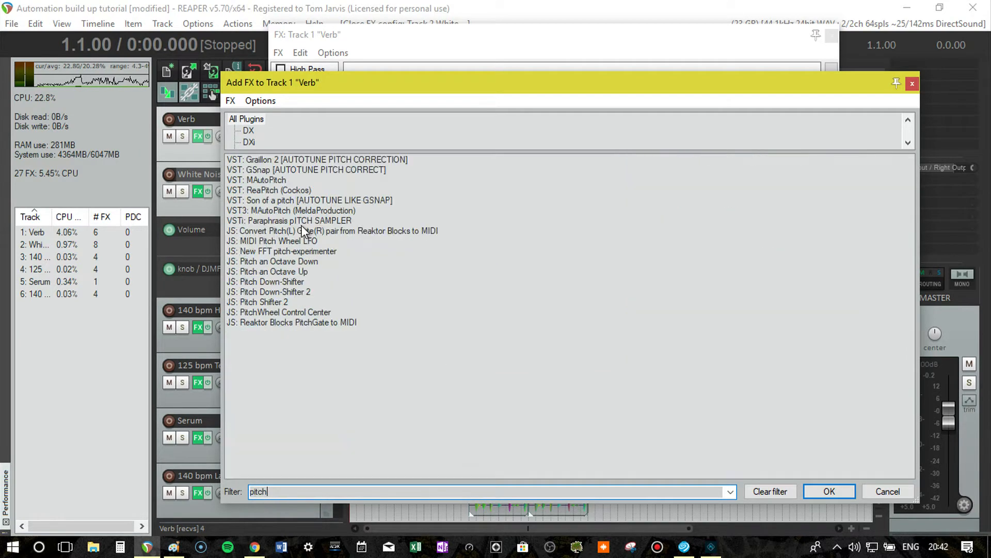
double_click(269, 190)
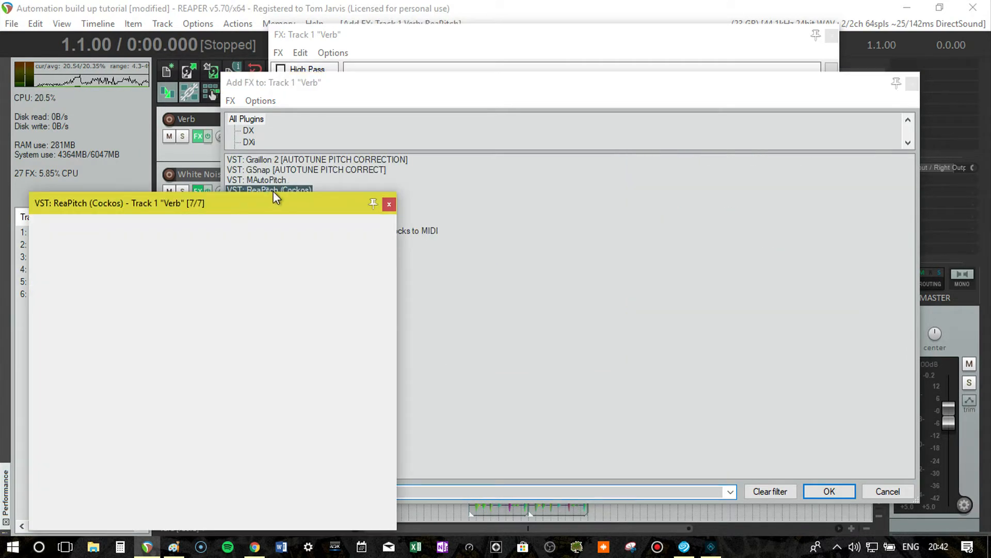
left_click_drag(258, 202, 392, 45)
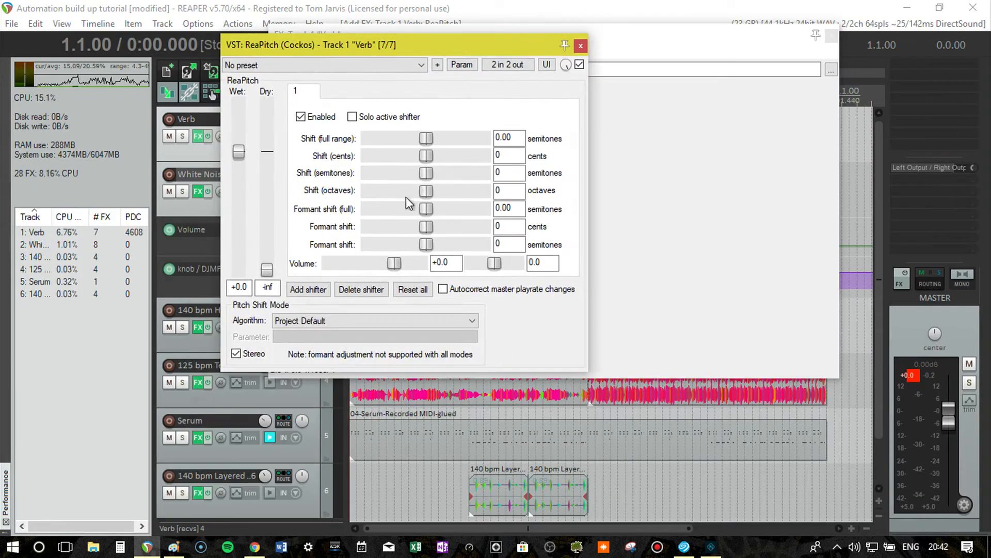
left_click(834, 36)
left_click_drag(403, 49, 726, 85)
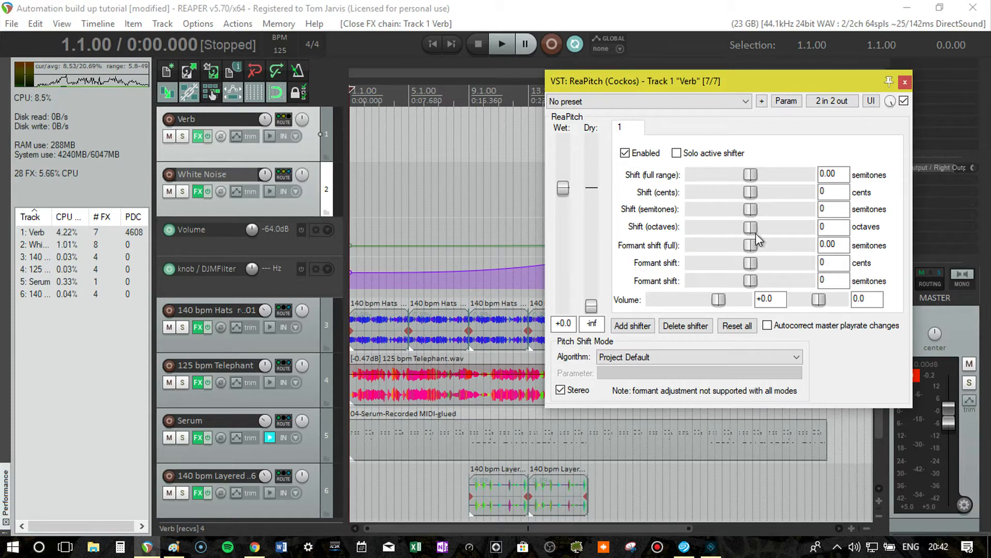
Try ReaPitch's Formant shift (full) in both directions, returning it to 0.00 semitones.
left_click_drag(751, 245, 808, 247)
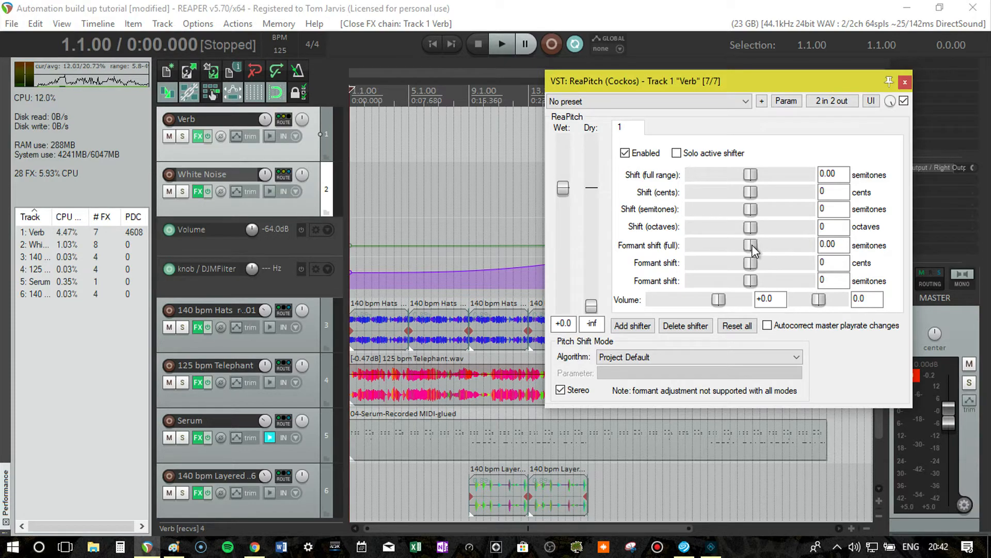
left_click_drag(751, 246, 701, 248)
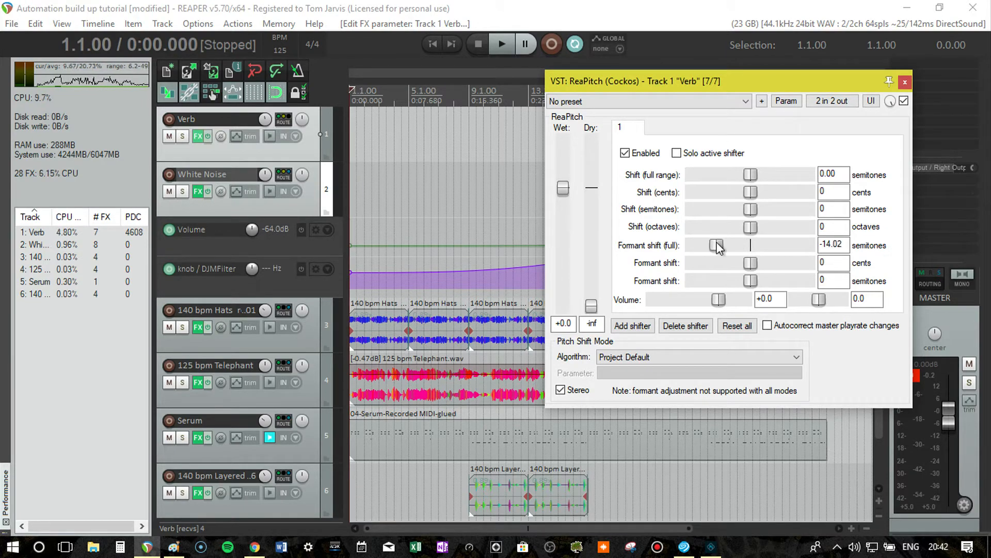
double_click(750, 243)
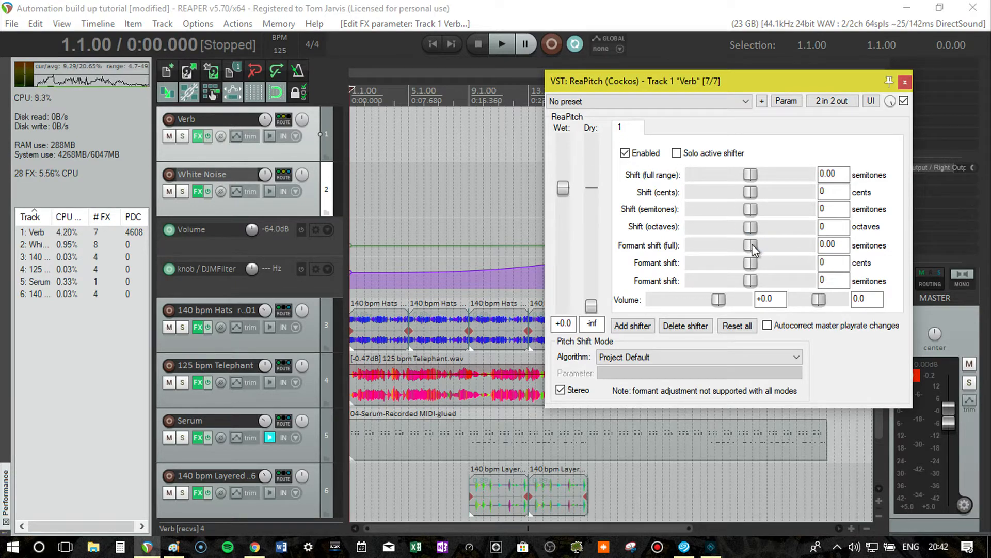
left_click_drag(811, 243, 749, 239)
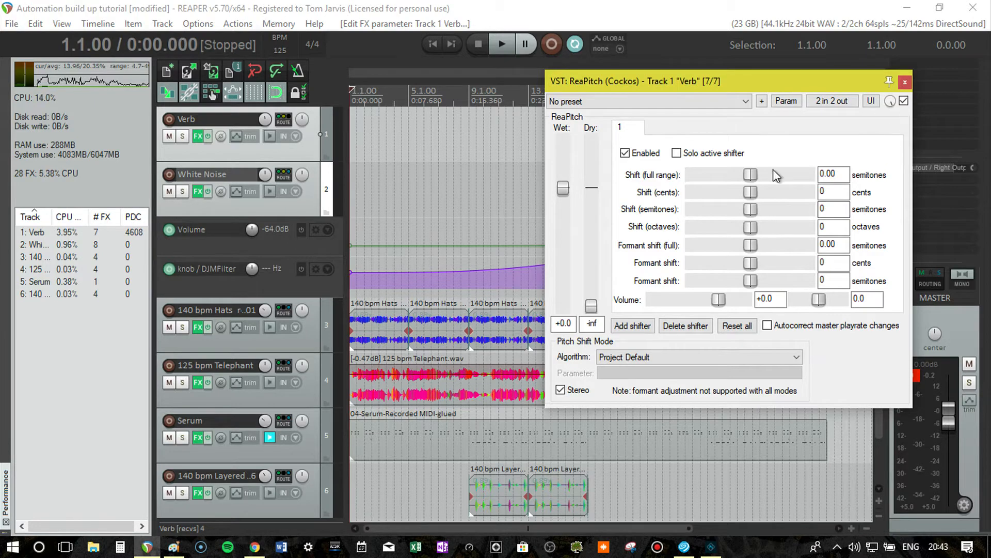
Close ReaPitch and show an armed automation envelope for its Formant adjust (full range) parameter on the Verb track.
left_click(905, 81)
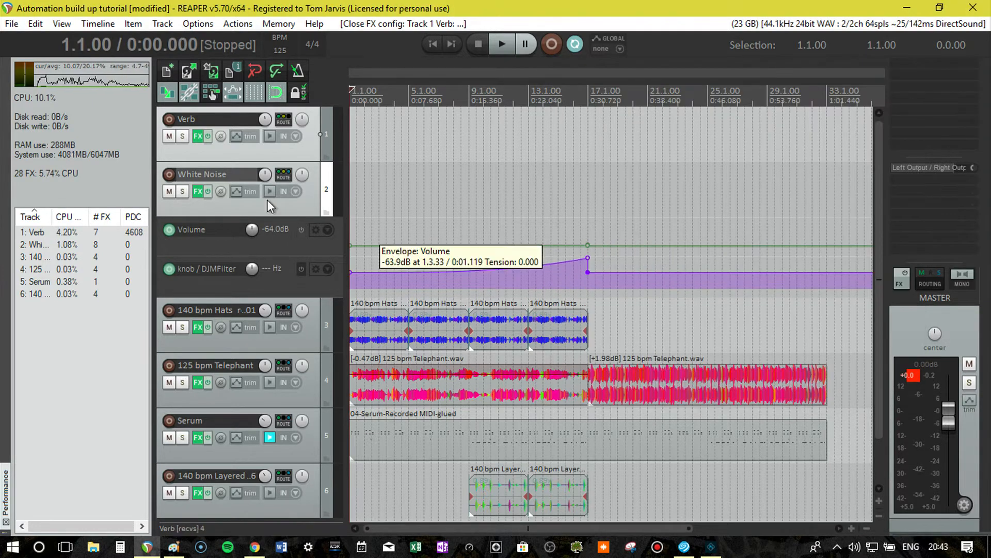
left_click(235, 136)
scroll(690, 296, "down", 5)
scroll(689, 296, "up", 5)
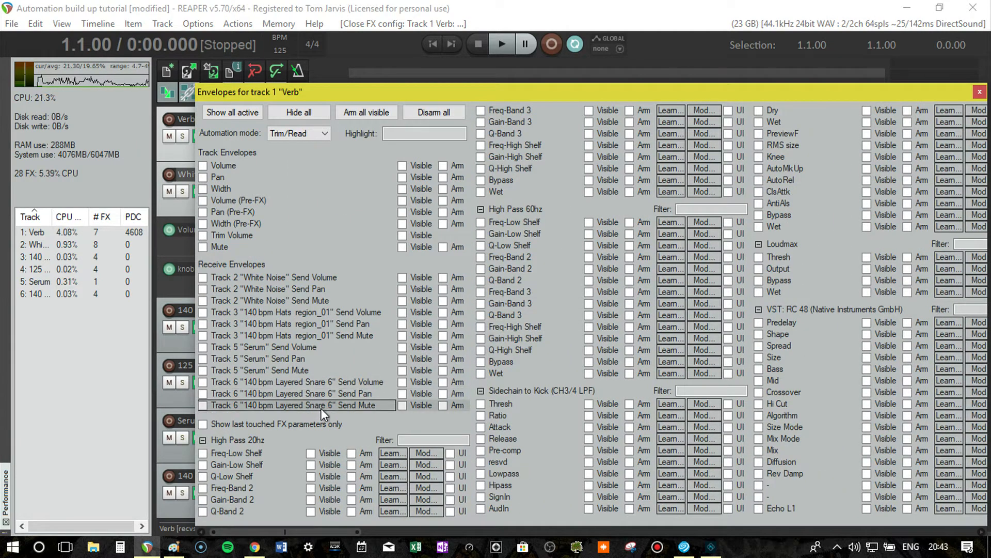
left_click_drag(384, 90, 422, 396)
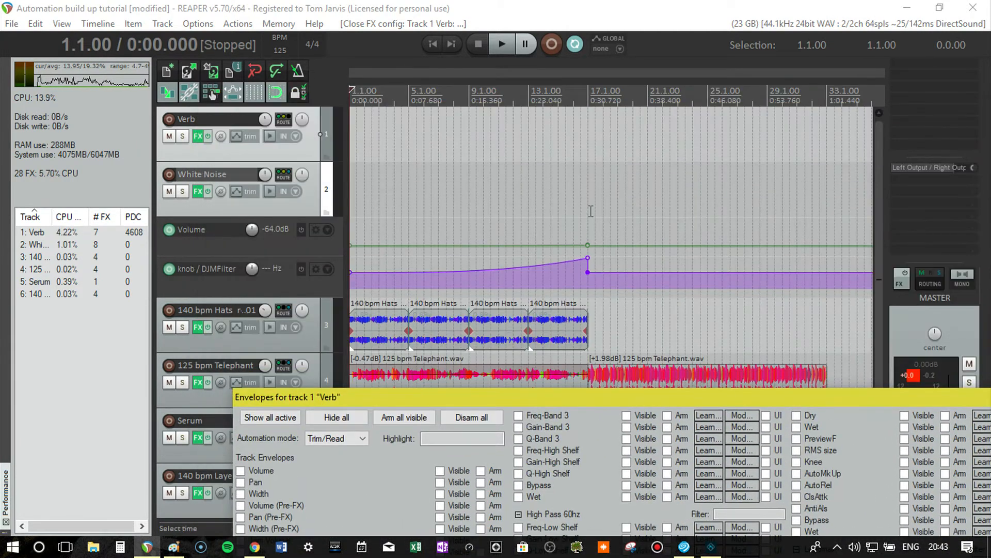
left_click_drag(532, 394, 426, 47)
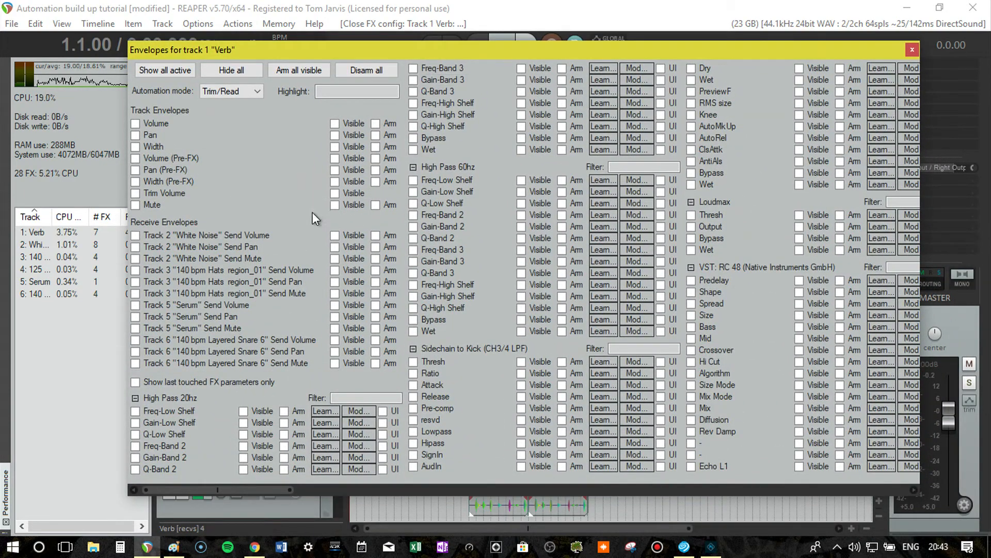
left_click_drag(408, 50, 432, 382)
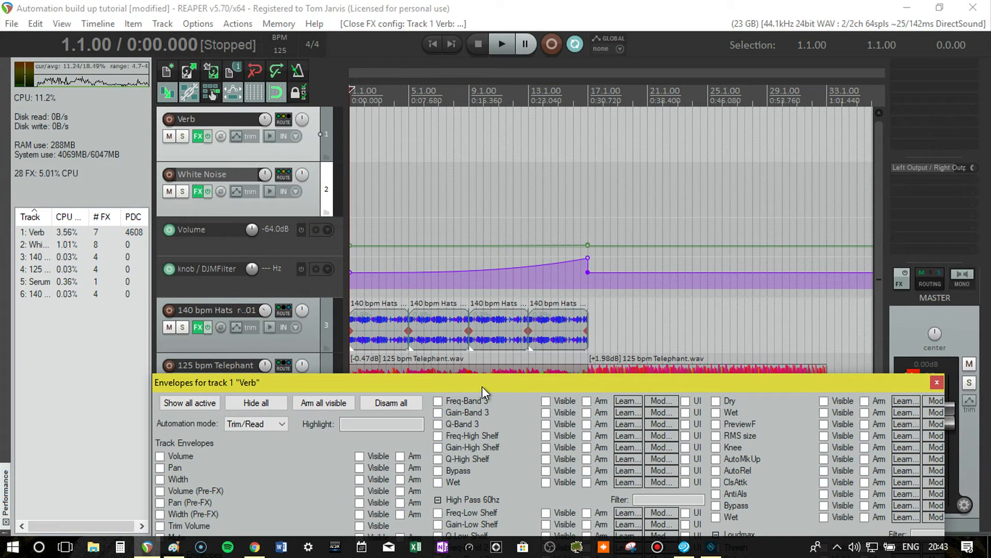
left_click_drag(482, 387, 473, 64)
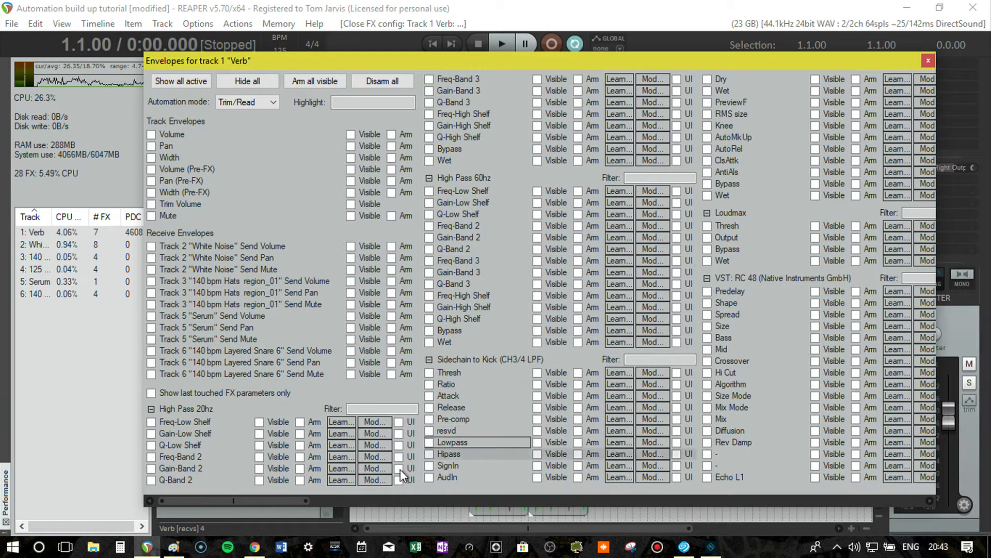
left_click_drag(280, 498, 910, 483)
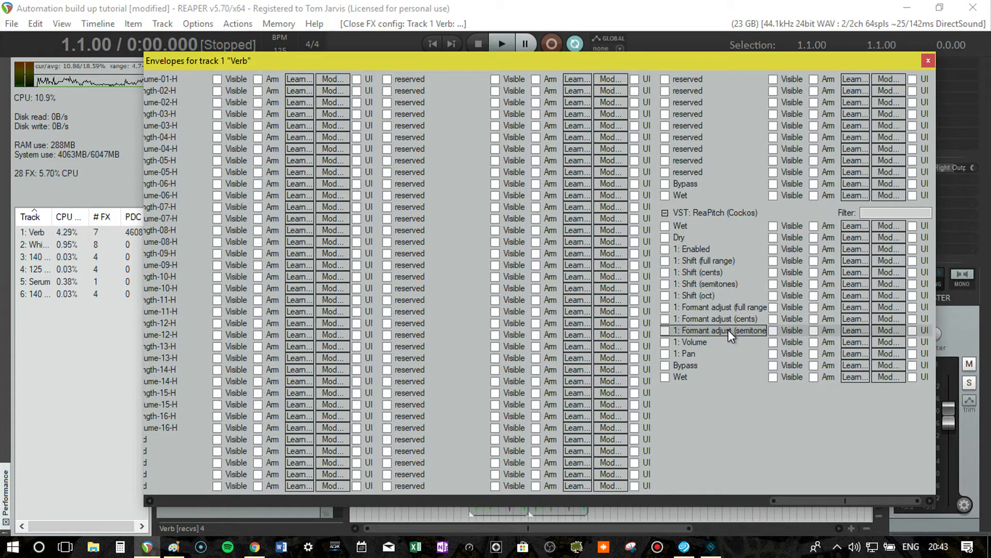
left_click(726, 308)
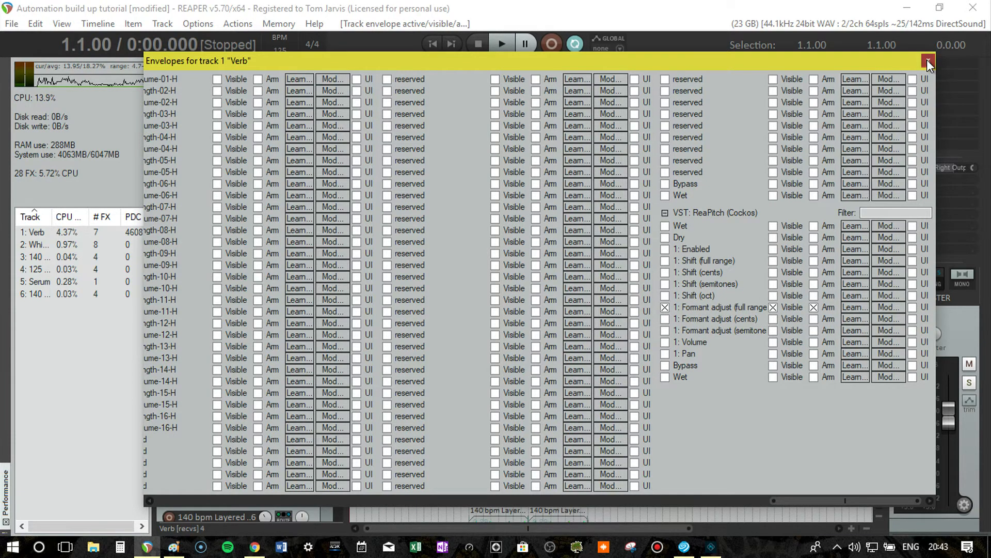
left_click(928, 61)
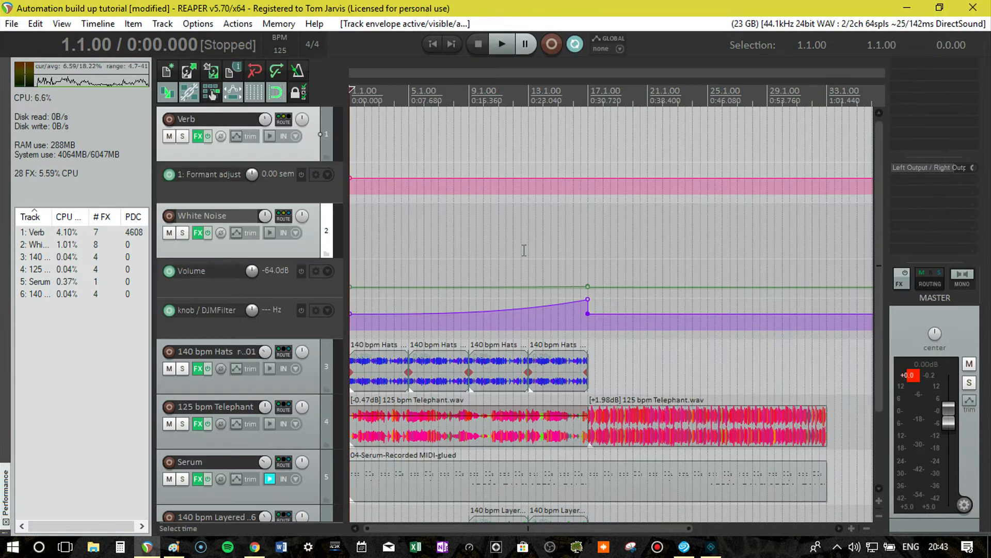
Add two points to the Formant adjust envelope at bar 17, raising the first so the line ramps up and drops back to 0.00 semitones there.
right_click(591, 175)
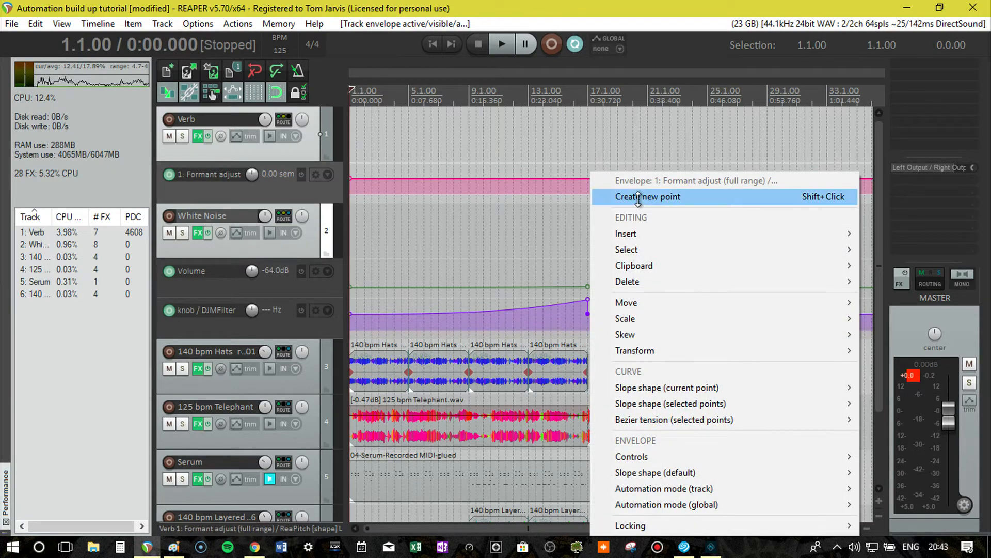
left_click(625, 197)
right_click(610, 178)
left_click(648, 196)
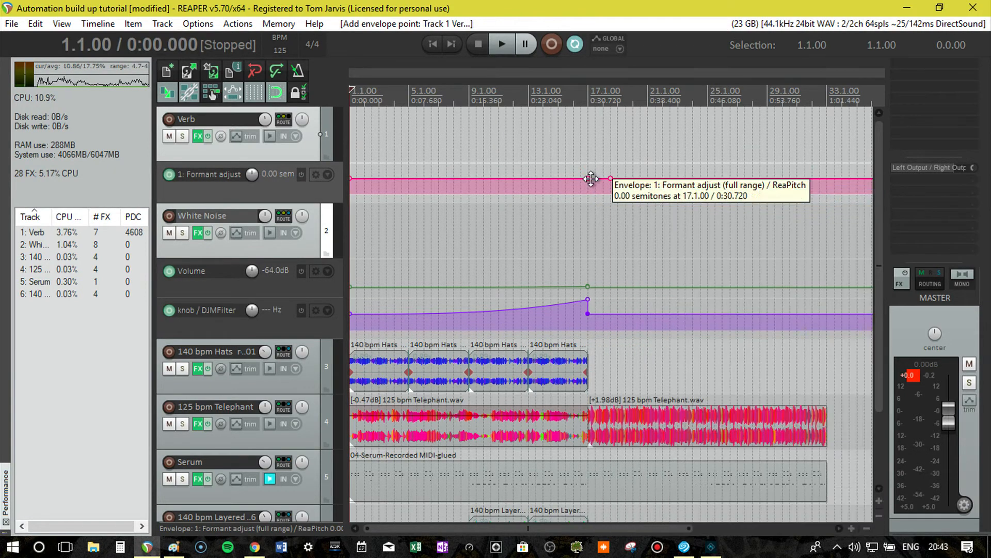
left_click_drag(588, 178, 588, 178)
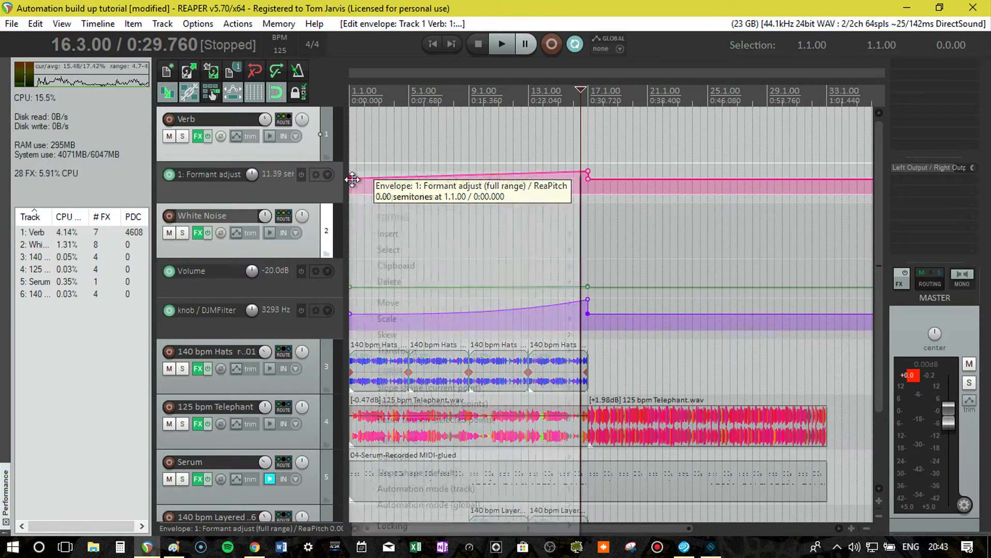
Change the slope shape of the Formant adjust envelope's first point so the ramp accelerates toward bar 17.
right_click(352, 179)
mouse_move(439, 387)
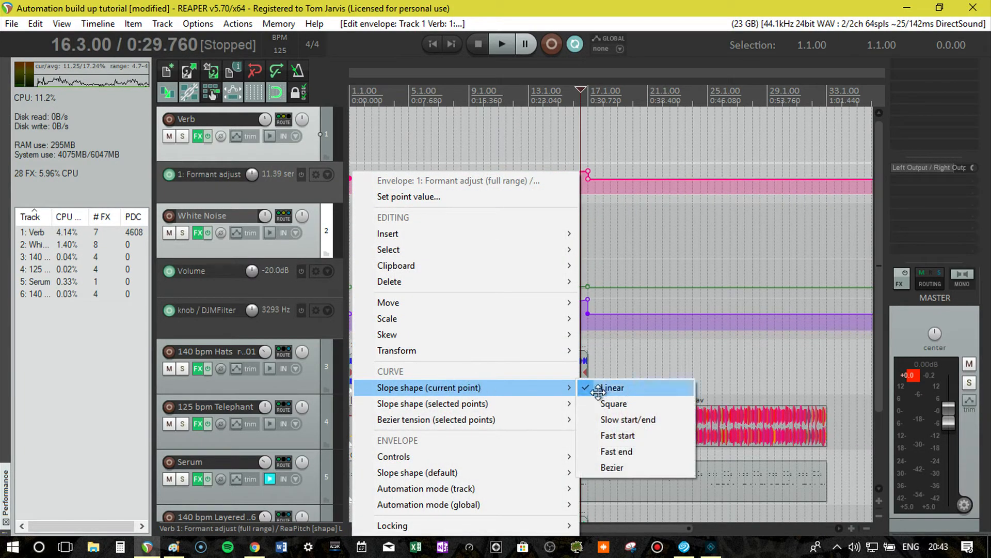
left_click(619, 436)
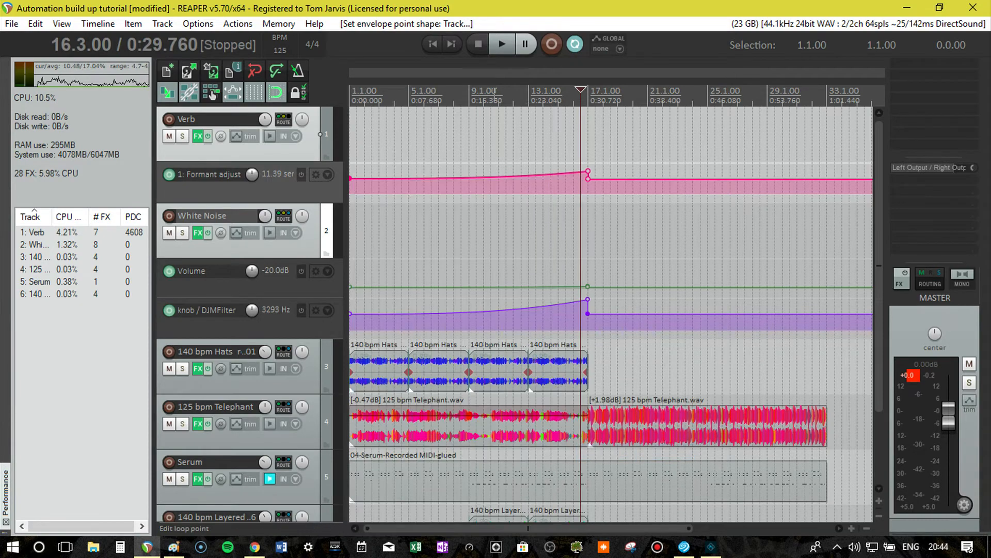
Play the arrangement from bar 9 and solo the Verb track to hear its formant ramp.
left_click(468, 92)
key("space")
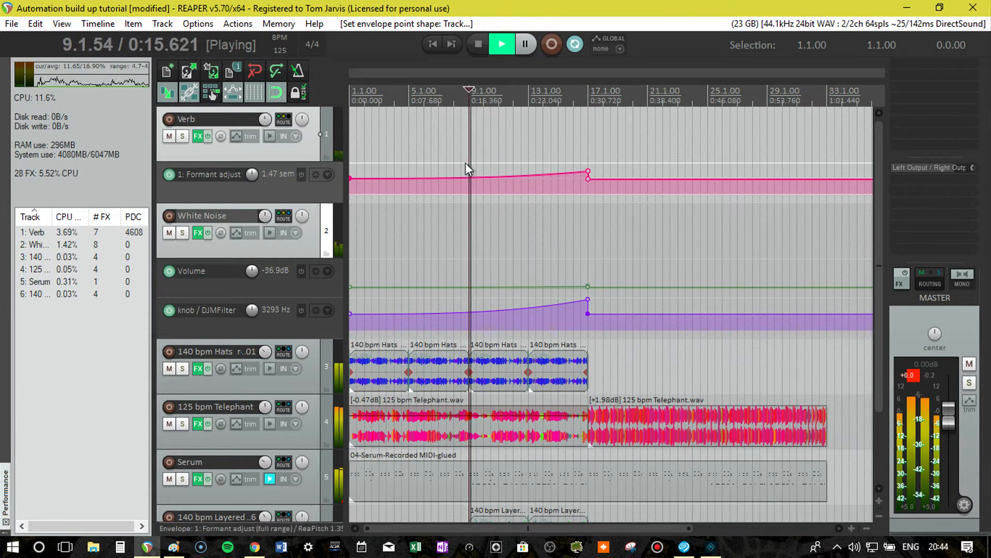
left_click(182, 135)
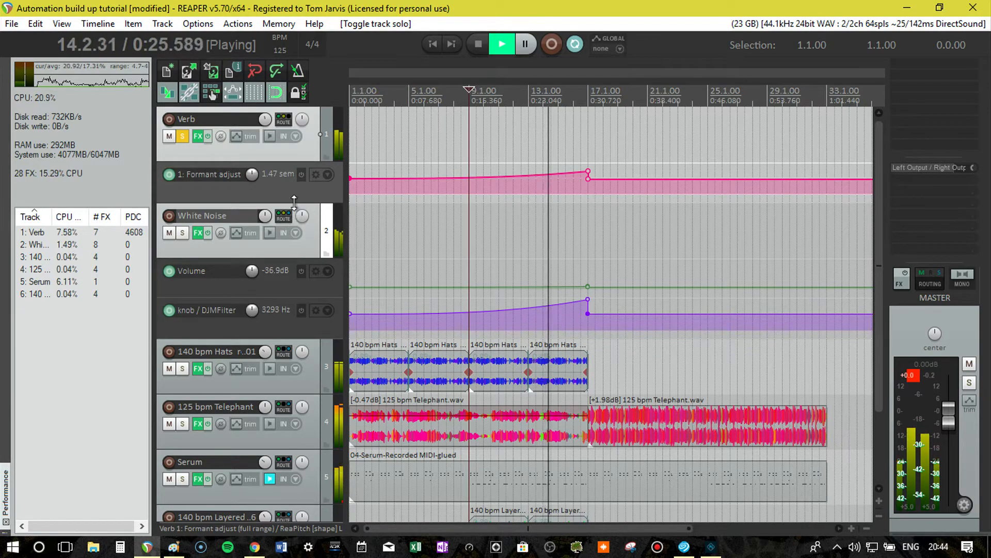
Enlarge the Verb track's Formant adjust lane, raise the ramp's peak point at bar 17 to the top, and audition it from bar 9.
left_click_drag(294, 202, 293, 328)
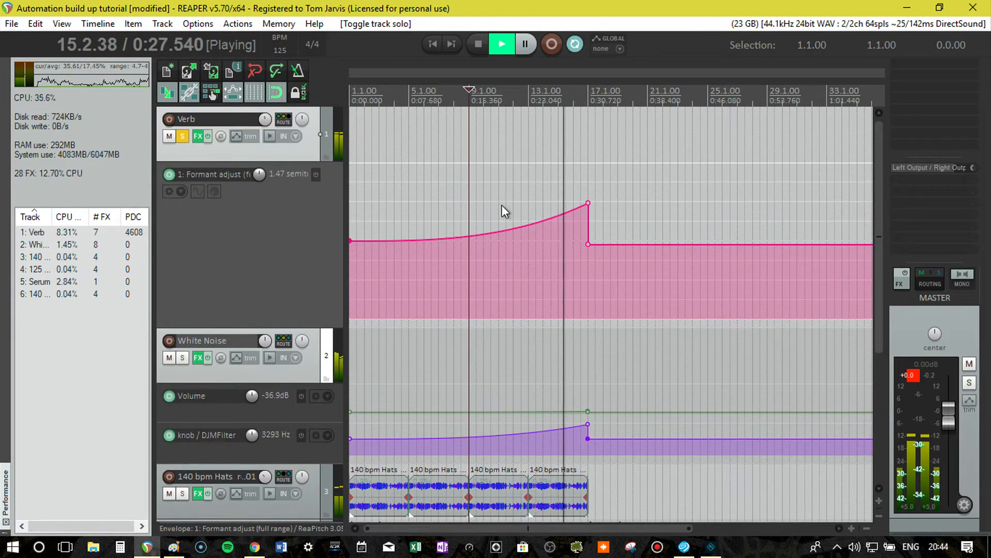
mouse_move(589, 202)
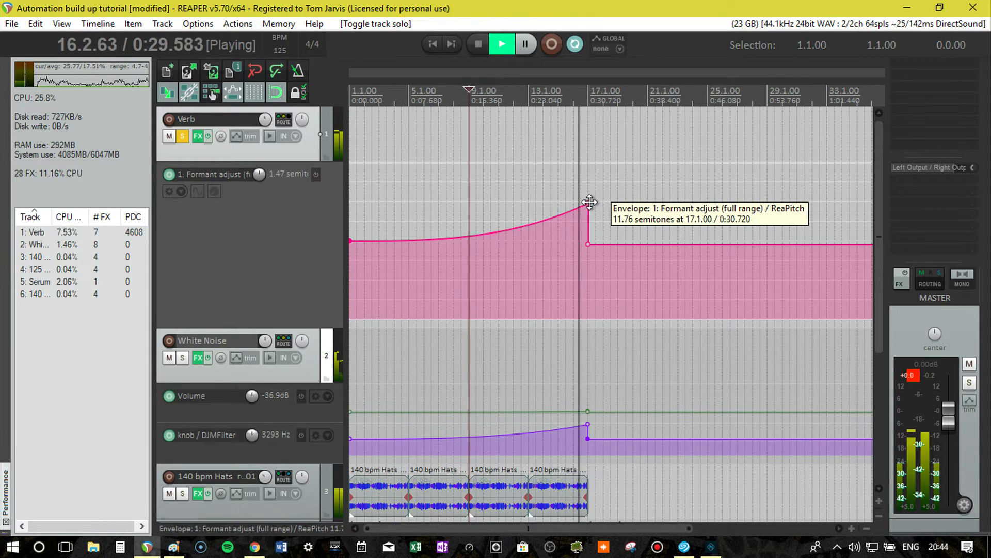
key("space")
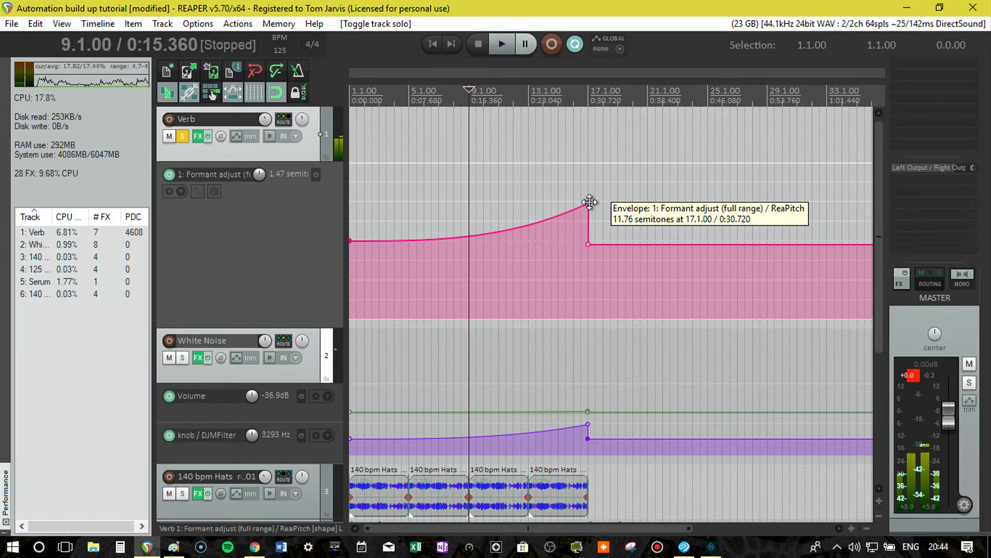
left_click_drag(589, 203, 588, 160)
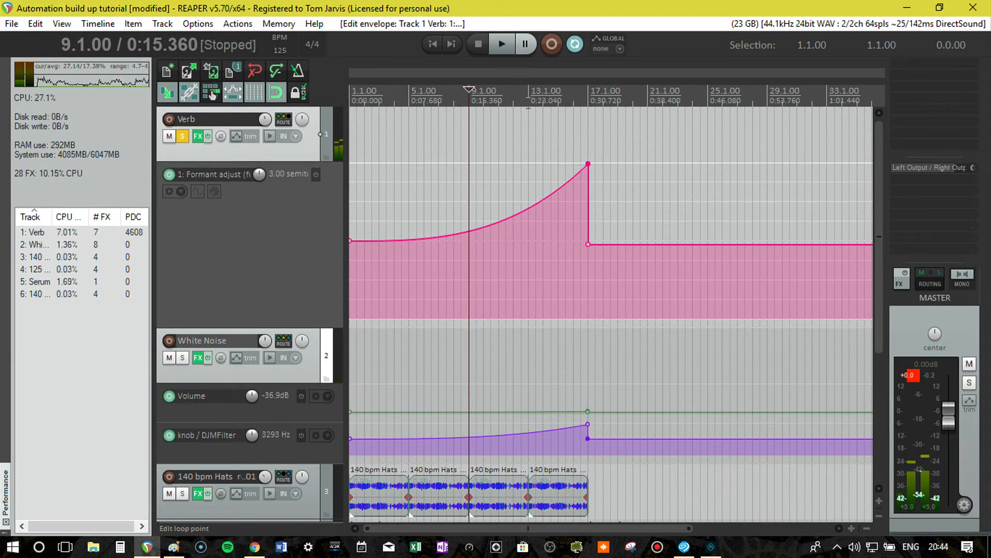
key("space")
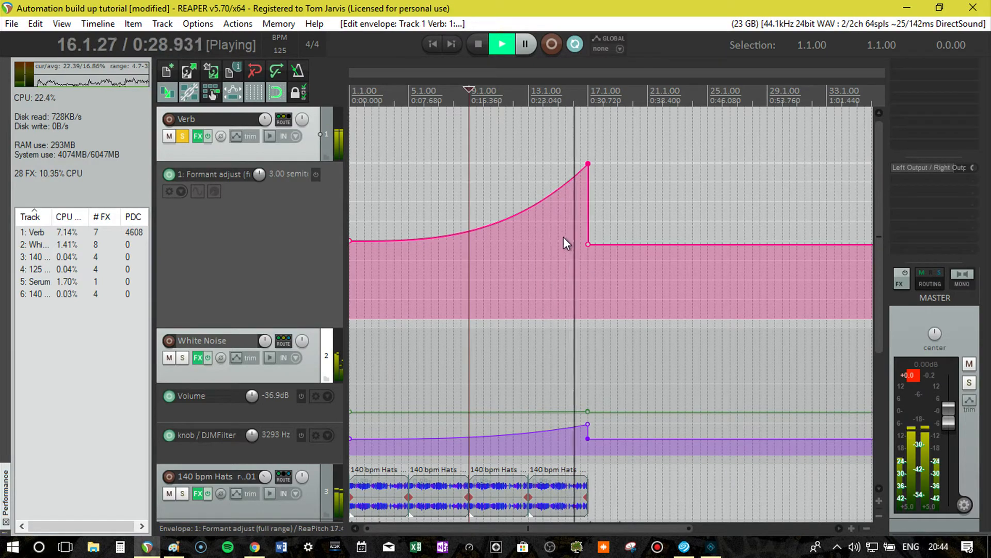
key("space")
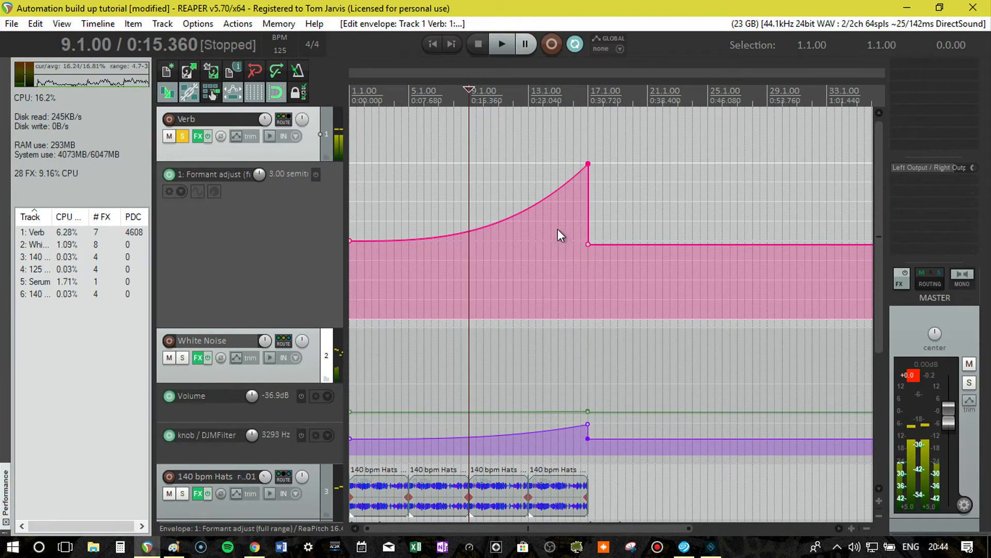
Remove the Verb track's receive from track 6, 140 bpm Layered Snare 6, and close the routing window.
left_click_drag(876, 215, 885, 393)
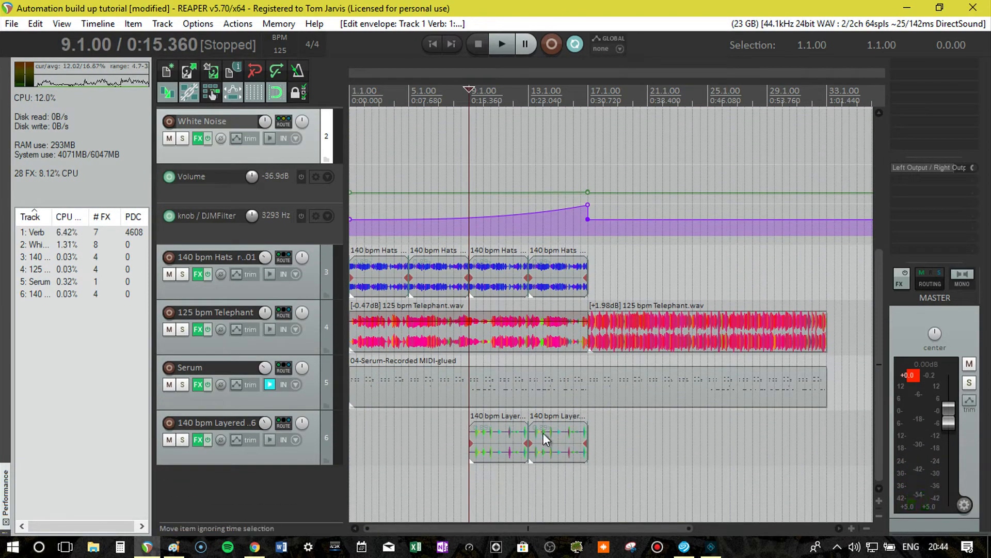
left_click_drag(879, 363, 778, 188)
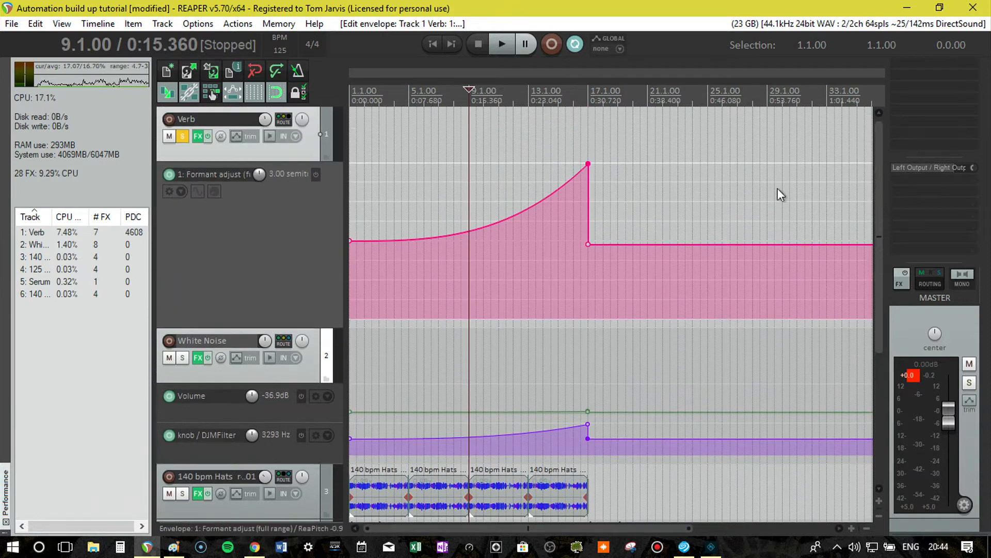
left_click(280, 117)
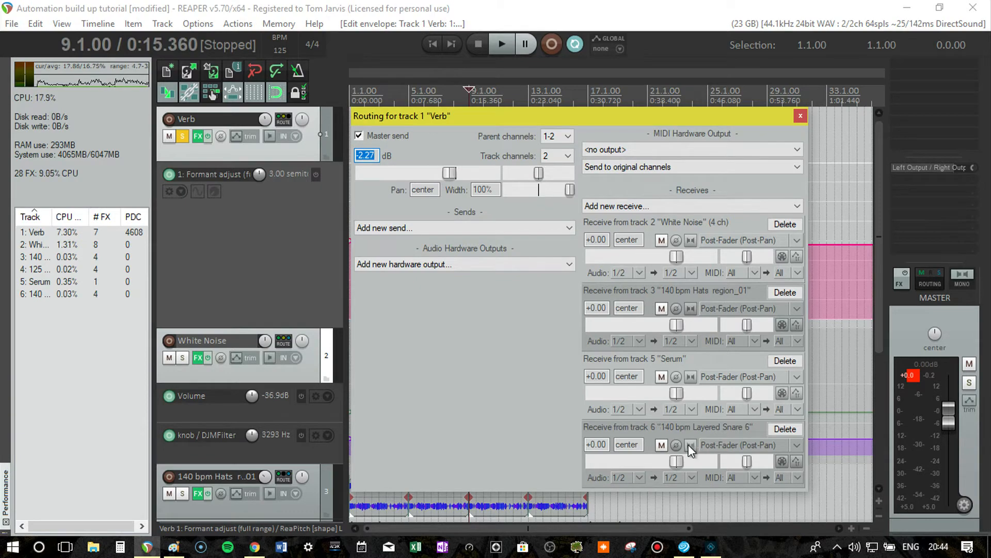
left_click(785, 429)
left_click(800, 116)
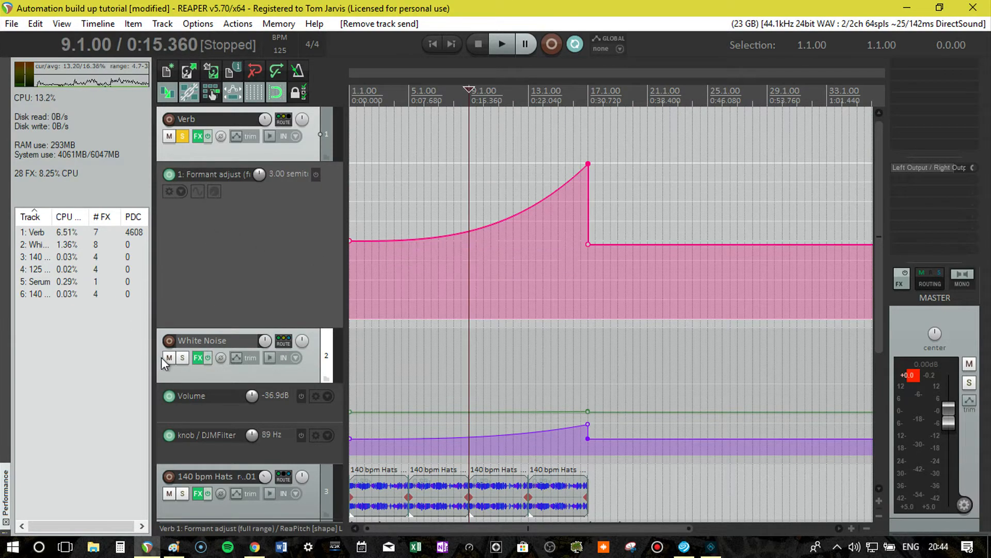
Solo White Noise together with Verb, play from bar 13 toward the drop, and unsolo both tracks.
left_click(182, 358)
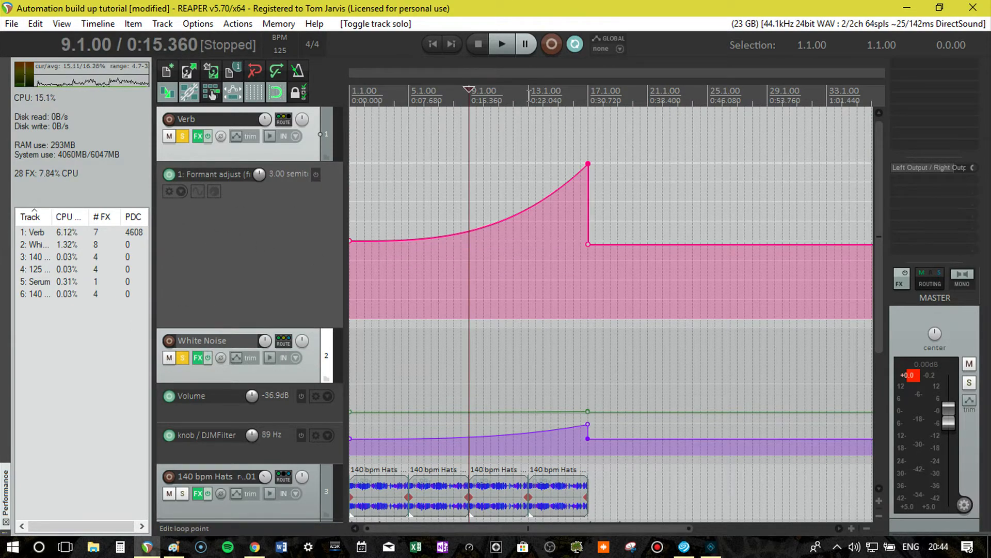
left_click(529, 92)
key("space")
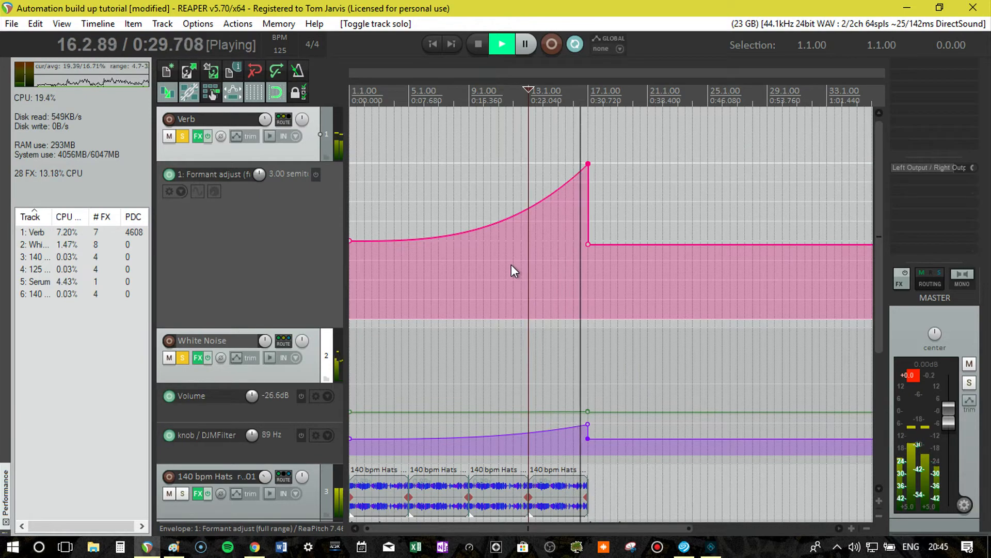
key("space")
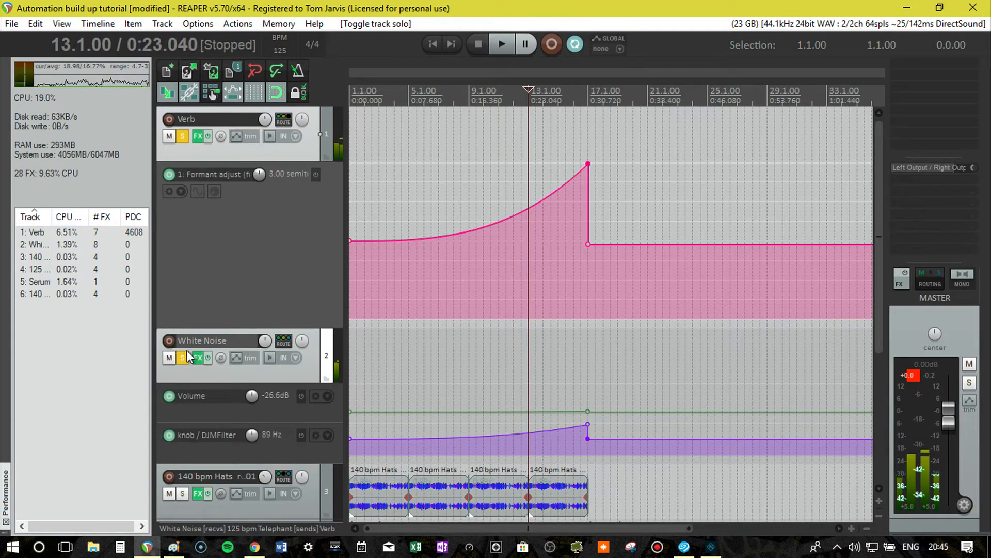
left_click(182, 138)
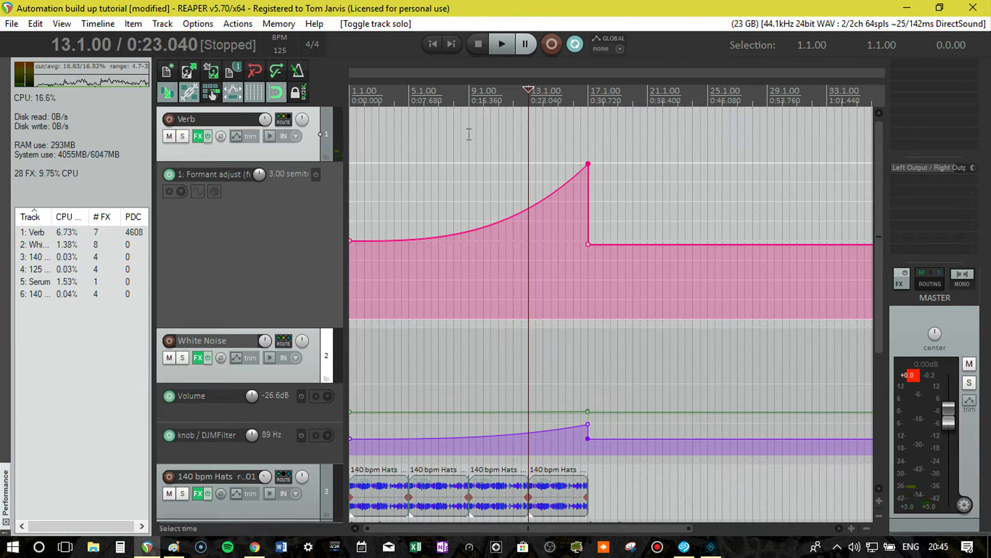
Shrink the Formant adjust lane and play the whole mix from bar 9 through the drop at bar 17.
left_click(471, 107)
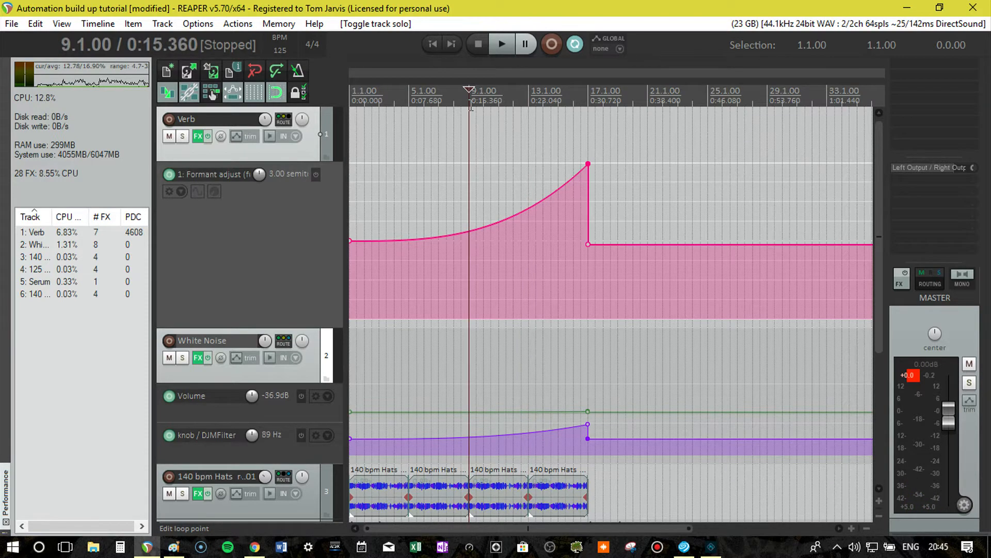
scroll(564, 243, "down", 1)
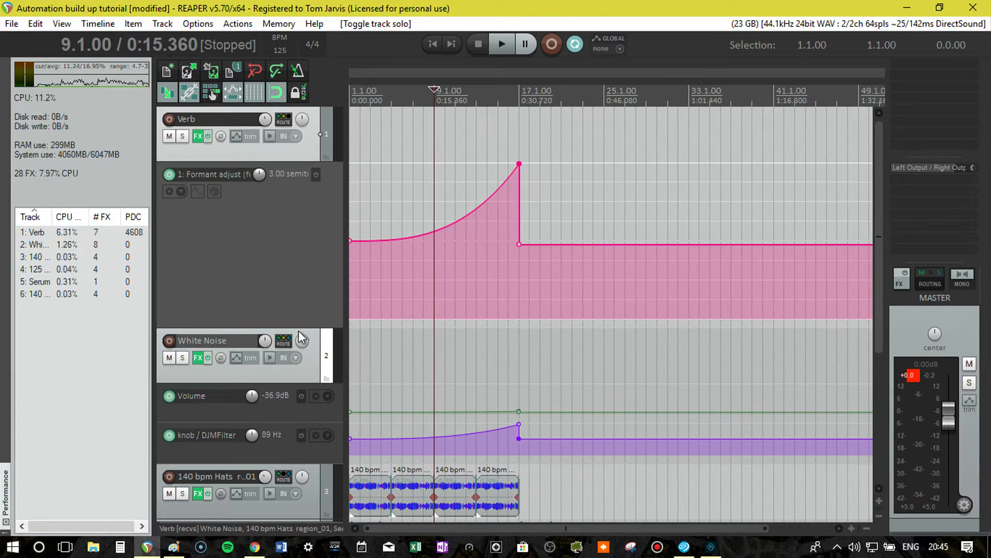
left_click_drag(299, 327, 293, 175)
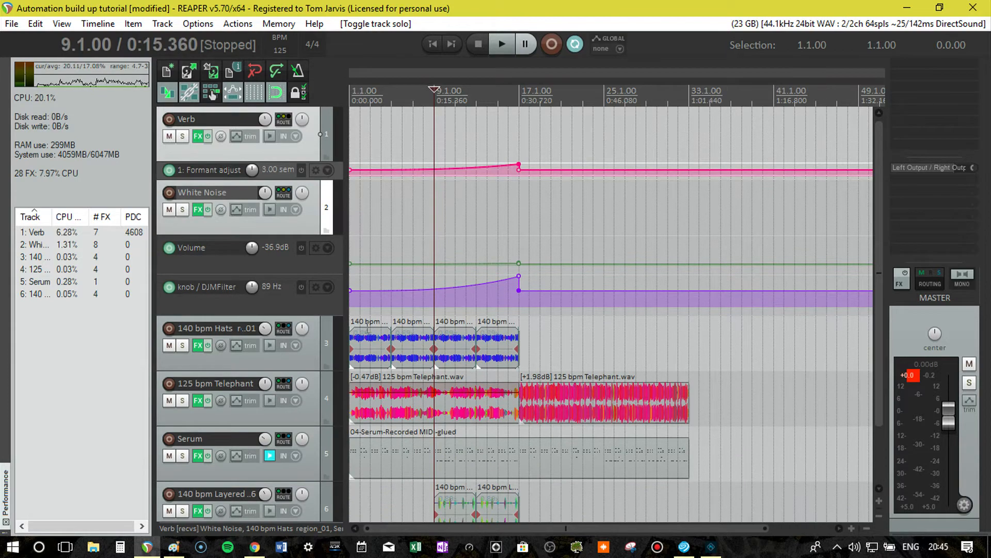
key("space")
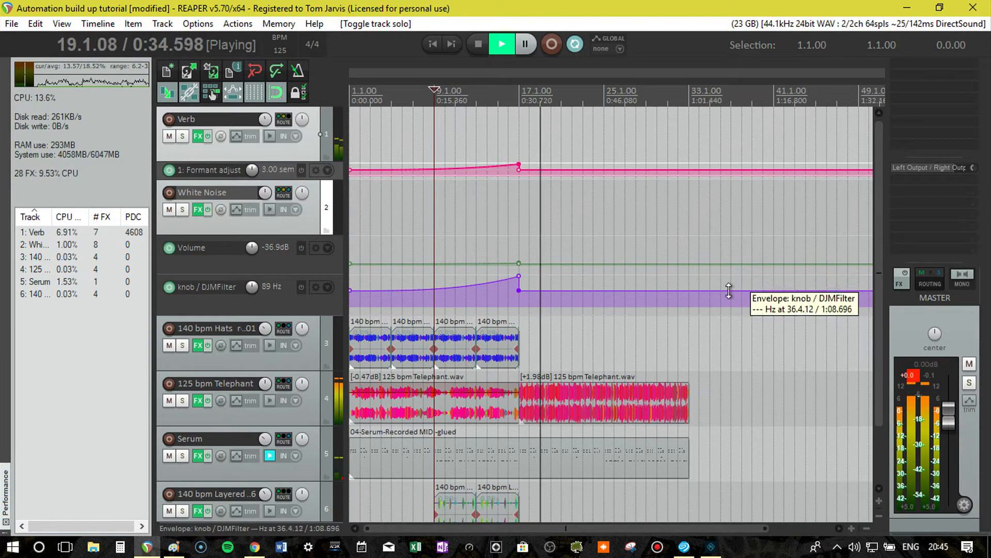
key("space")
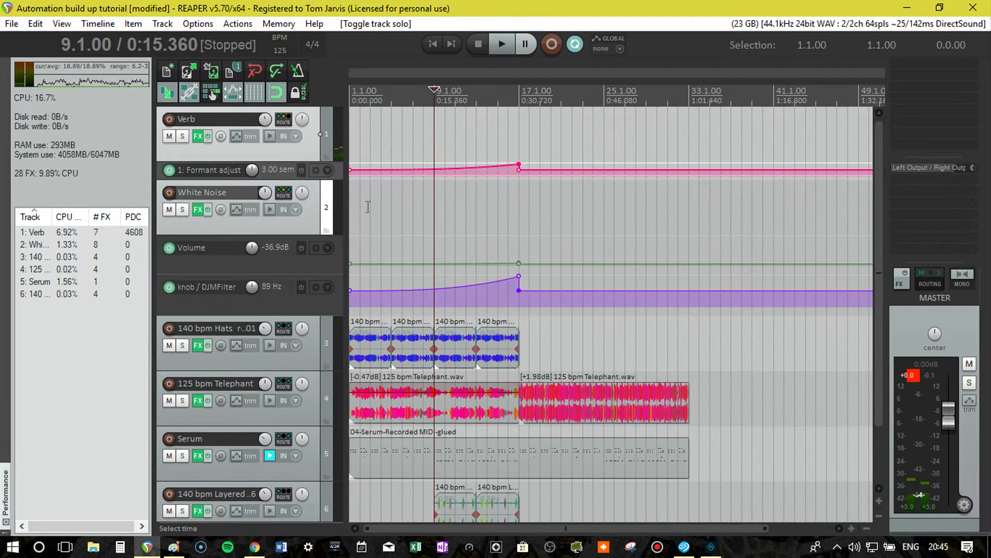
Mute the Verb and White Noise tracks and play from bar 16 to hear the mix without them.
left_click(169, 136)
left_click(168, 209)
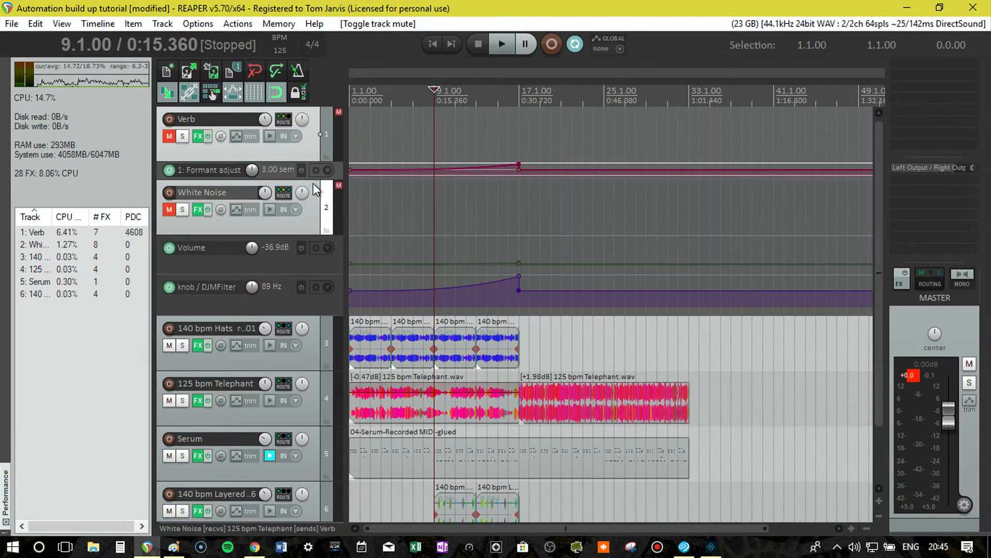
left_click(520, 98)
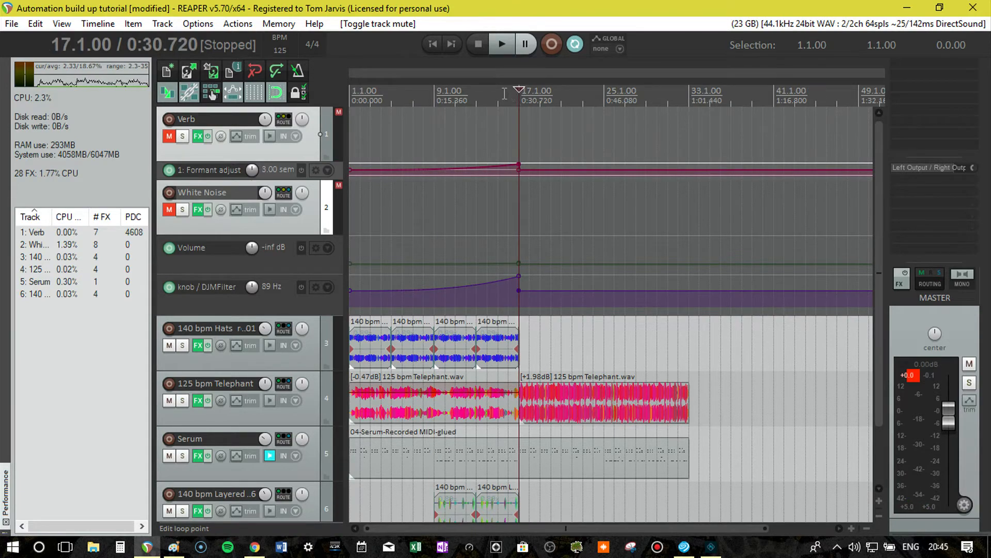
left_click(504, 93)
key("space")
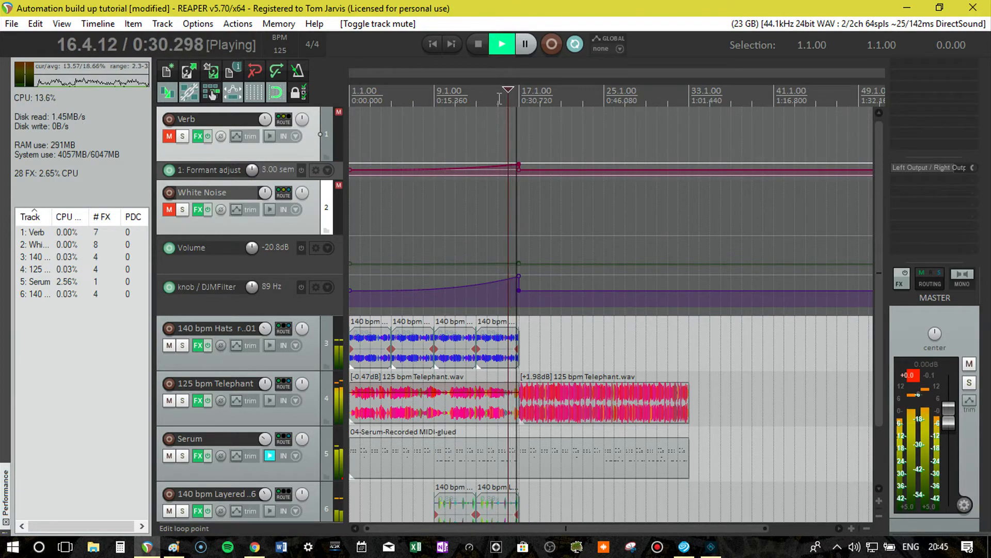
key("space")
Unmute Verb and White Noise, replay the transition from bar 16 for comparison, and return the edit cursor to the project start.
left_click(169, 136)
left_click(169, 209)
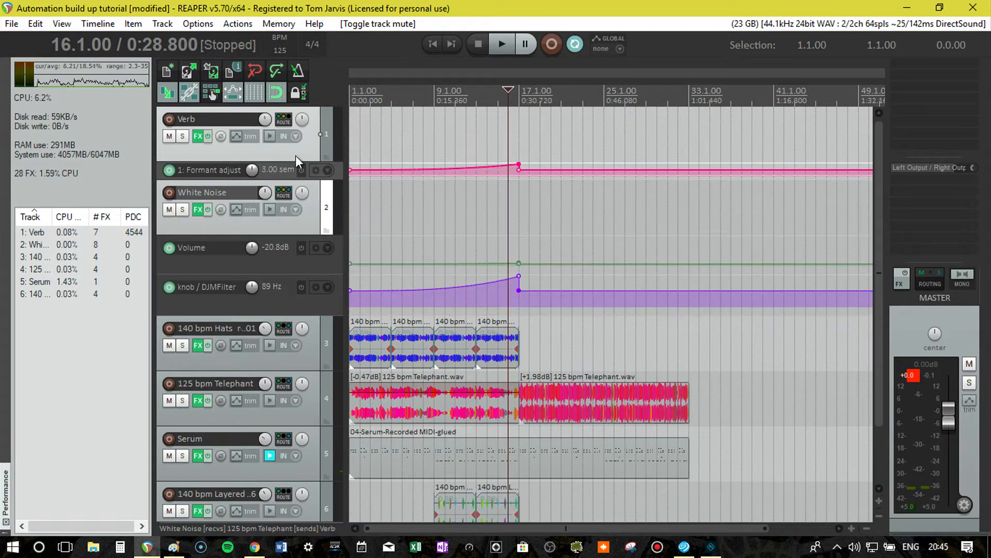
key("space")
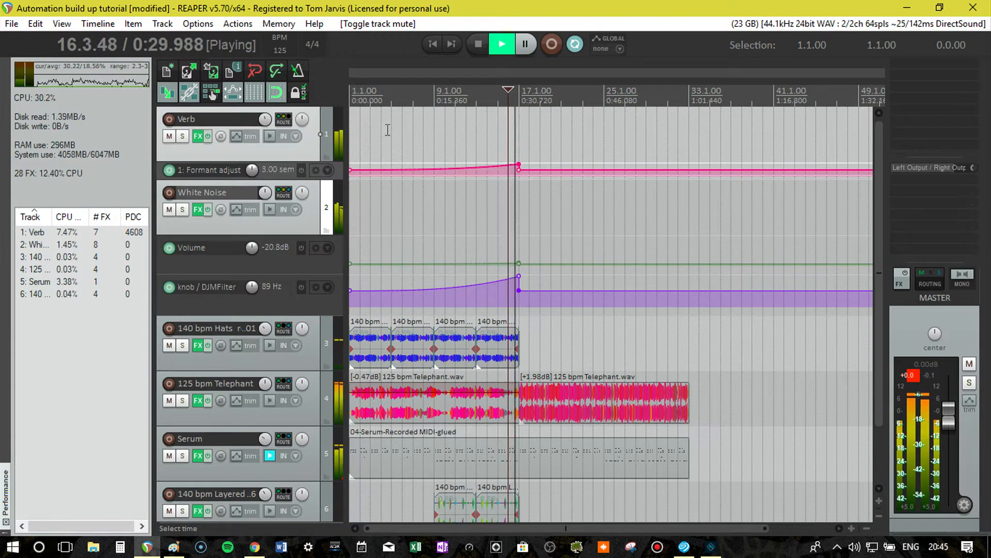
key("space")
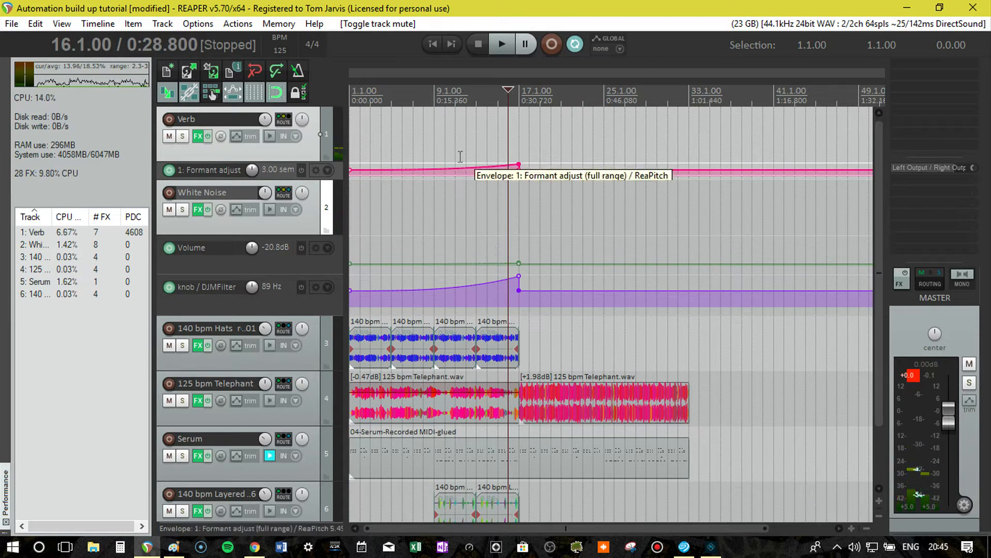
left_click(523, 106)
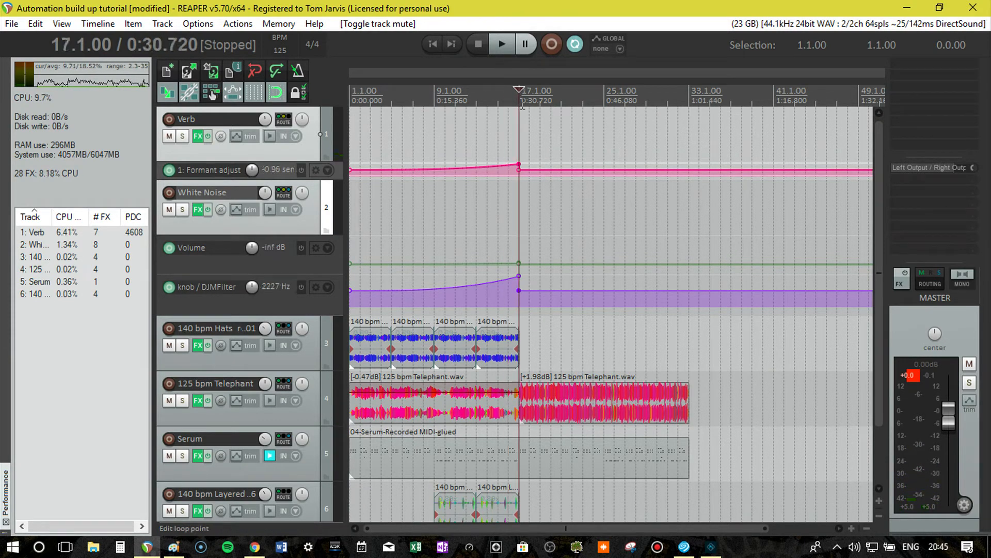
key("Home")
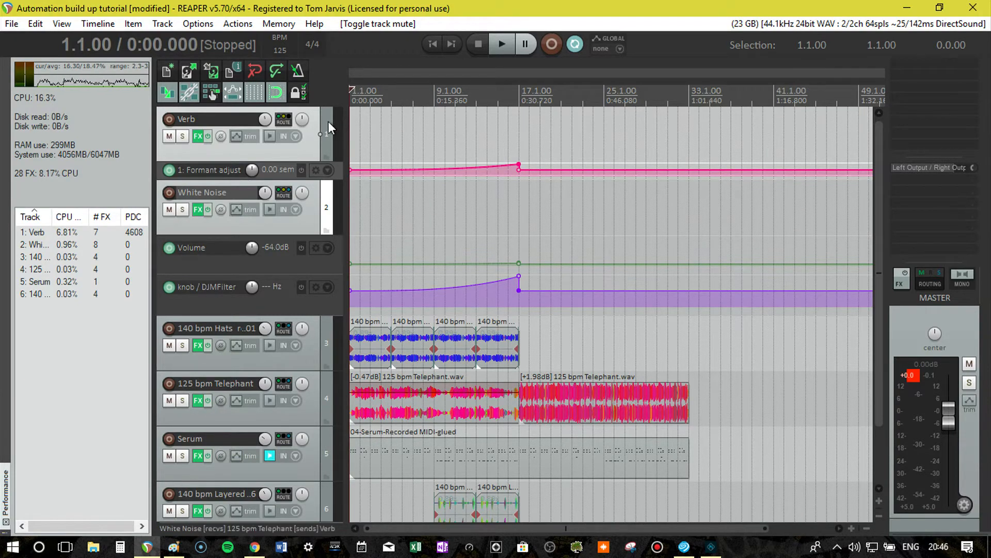
Insert a new track above Verb, make it the folder parent of all the tracks, and name it Main Mix.
key("ctrl+t")
left_click_drag(325, 206, 324, 143)
left_click(326, 155)
left_click(232, 121)
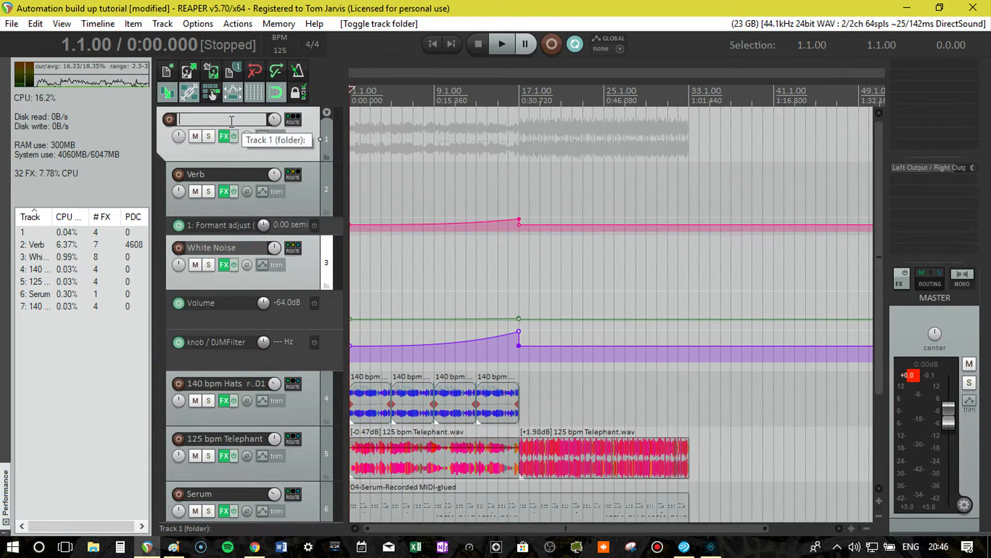
type("Main Mix")
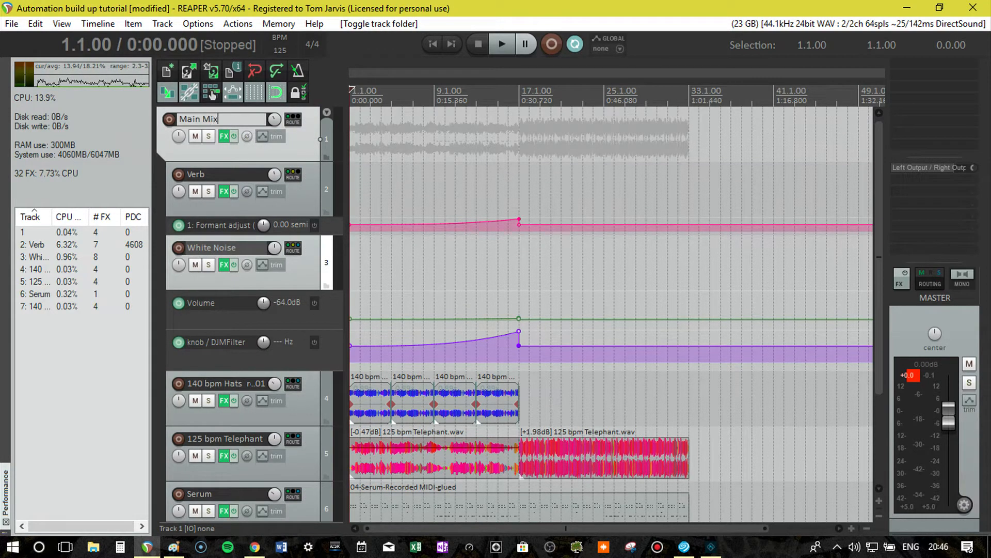
key("Return")
Enable the High Pass 60hz EQ on Main Mix and set its low shelf to 167.3 Hz, 0.0 dB gain and 0.82 oct bandwidth.
right_click(225, 136)
key("Escape")
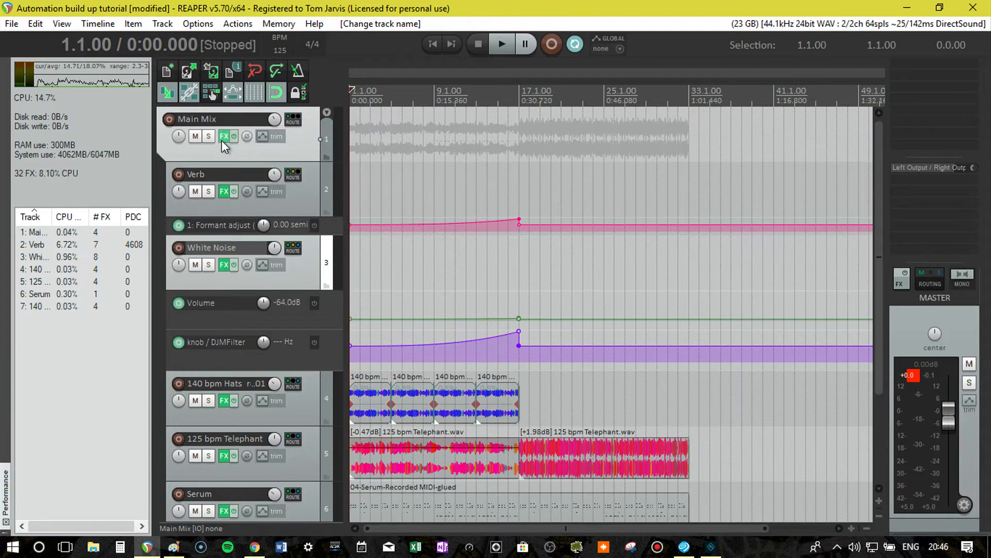
right_click(225, 136)
left_click(225, 137)
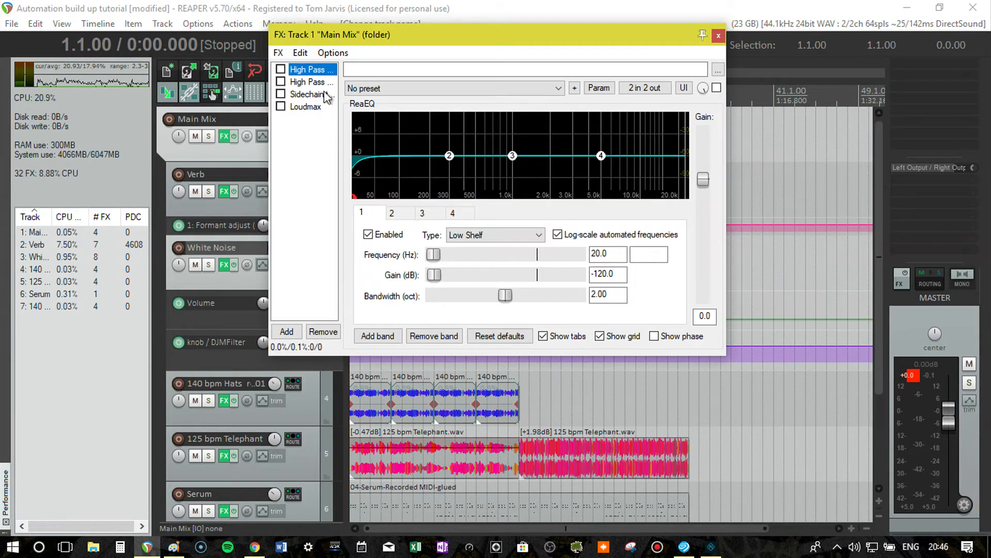
left_click(310, 82)
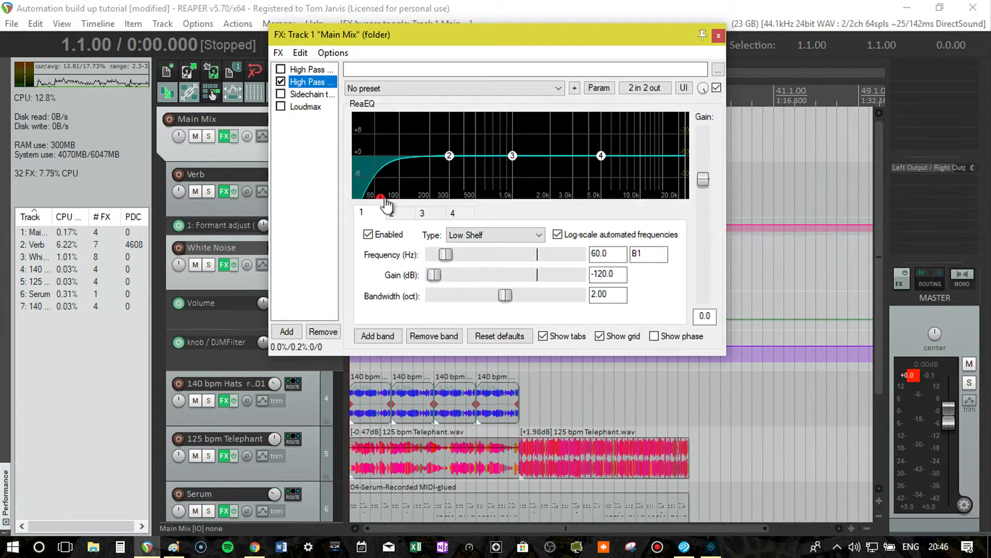
left_click_drag(385, 200, 423, 156)
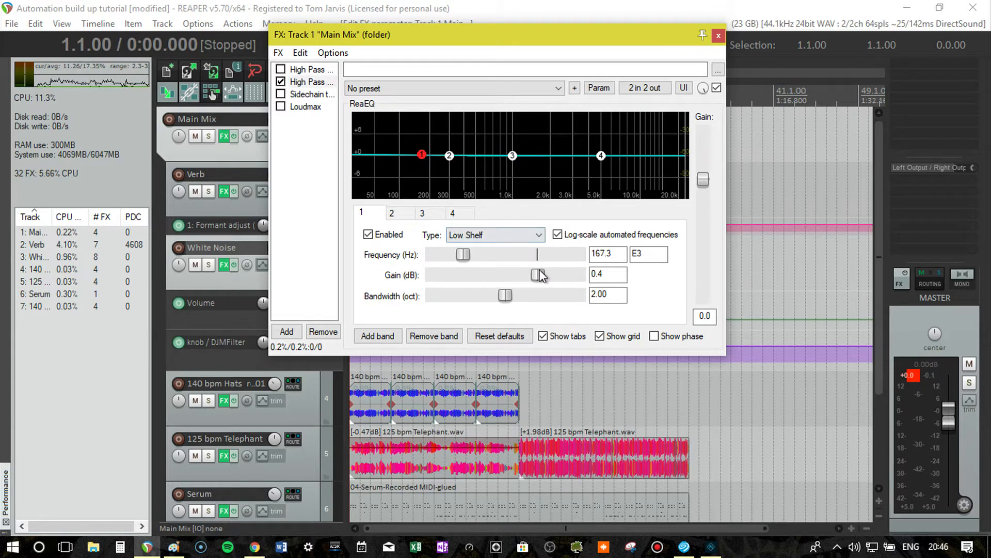
mouse_move(540, 275)
left_mouse_down()
mouse_move(466, 277)
mouse_move(558, 277)
mouse_move(506, 277)
mouse_move(499, 296)
mouse_move(465, 300)
mouse_move(538, 275)
mouse_move(502, 275)
mouse_move(537, 277)
left_mouse_up()
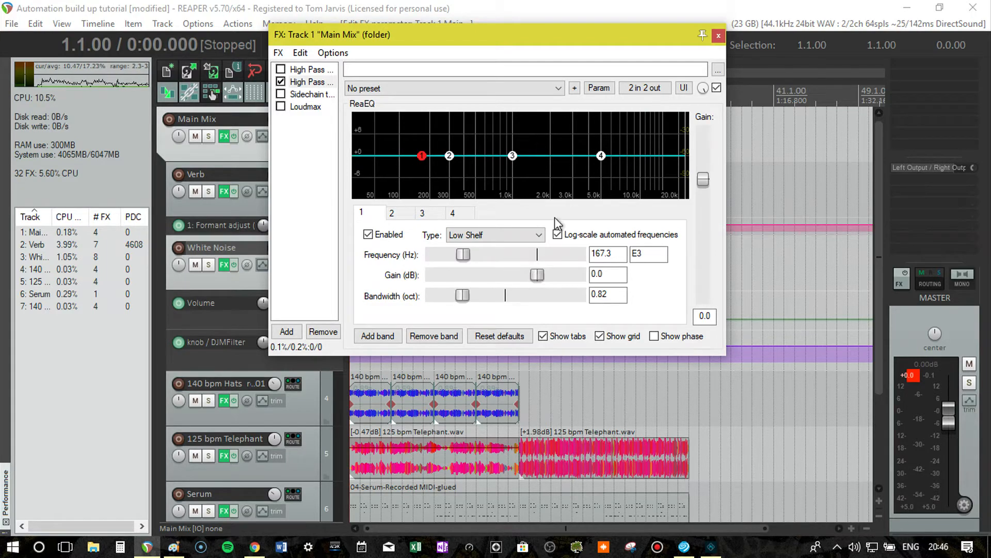
left_click(718, 35)
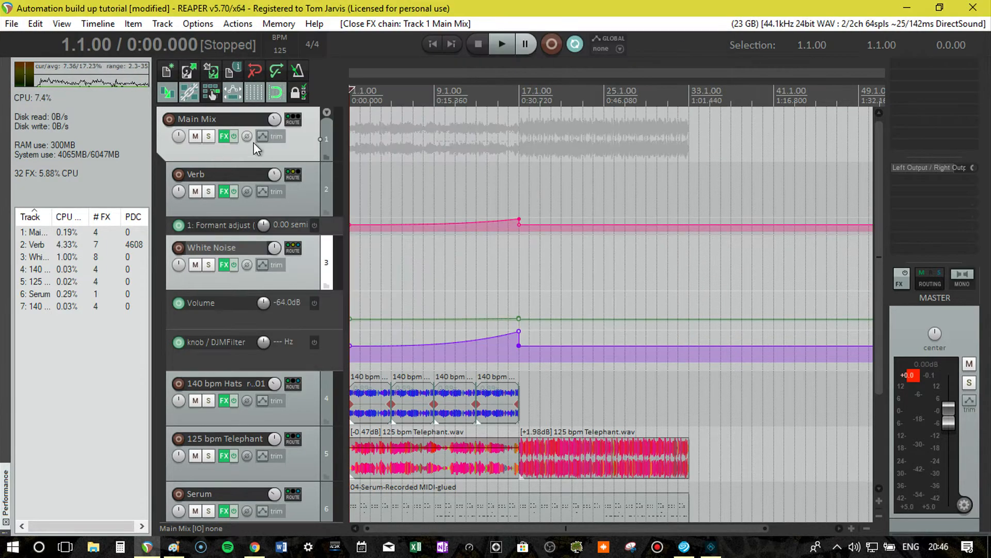
Show and arm the Gain-Low Shelf automation envelope of High Pass 60hz on the Main Mix track.
left_click(262, 136)
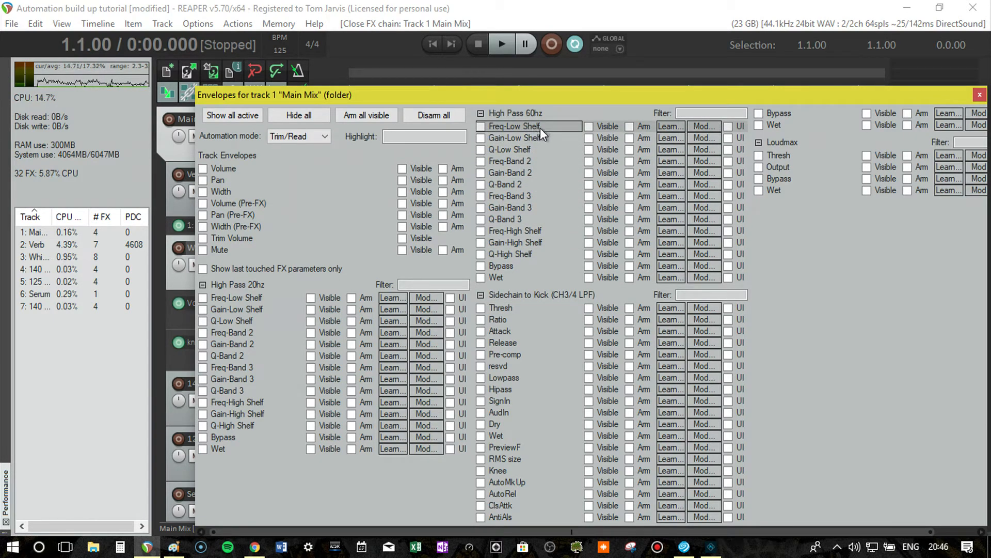
left_click(524, 137)
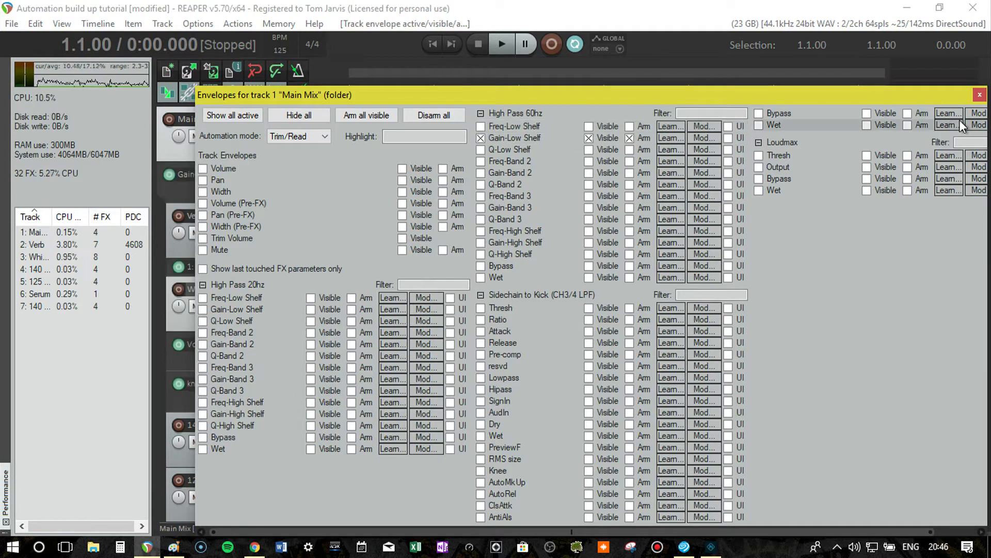
left_click(979, 97)
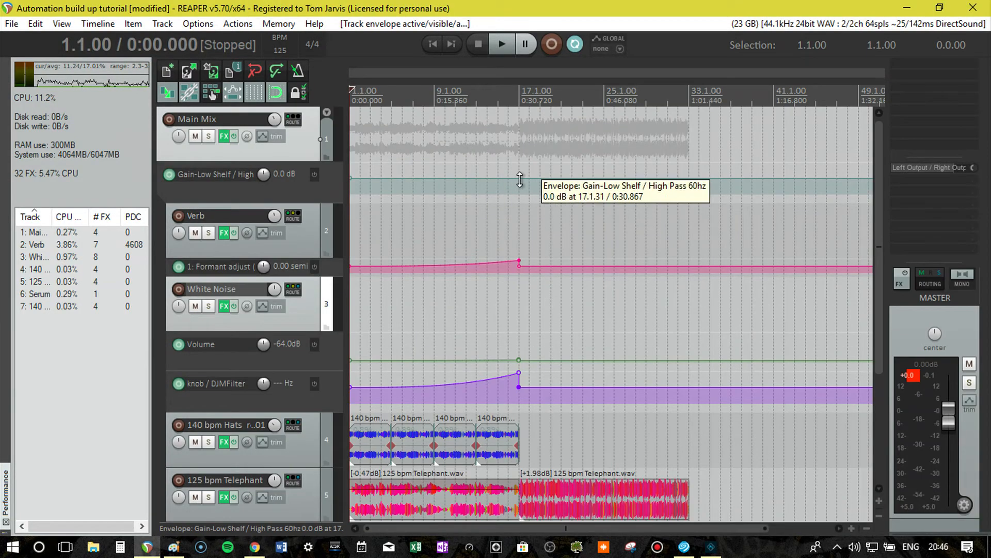
Add two Gain-Low Shelf points at bar 17 so the gain ramps down from the start and jumps back to 0.0 dB at the drop.
right_click(519, 179)
left_click(540, 197)
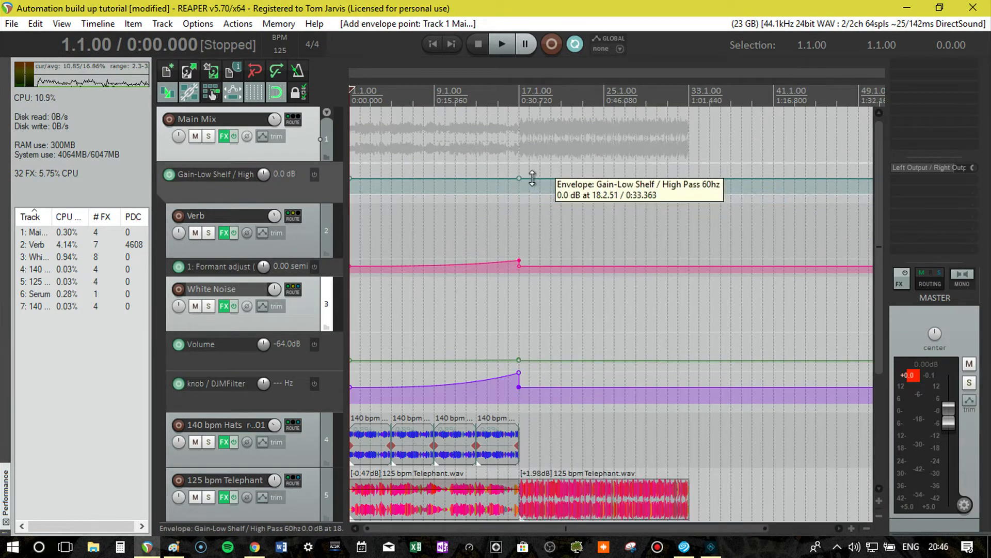
right_click(526, 178)
left_click(550, 193)
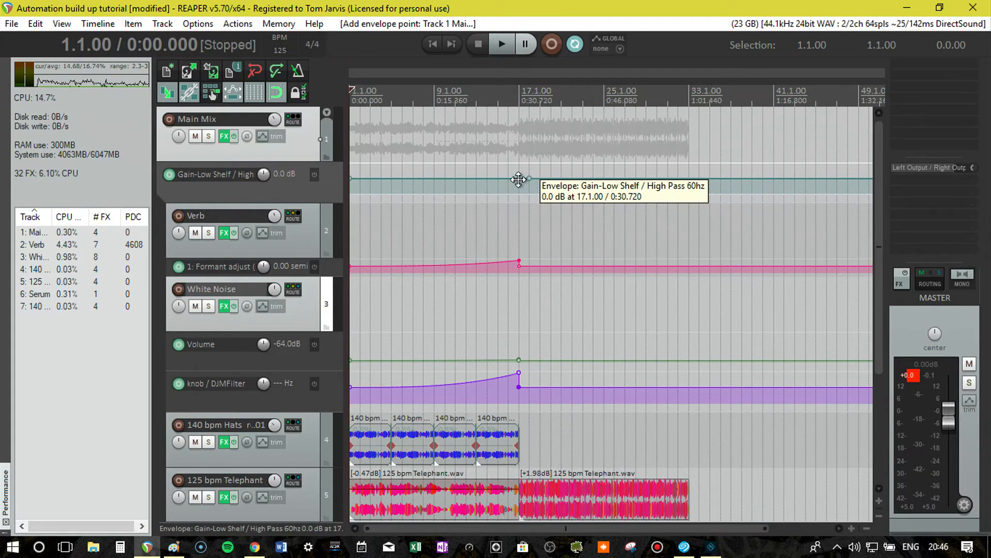
mouse_move(519, 178)
left_mouse_down()
mouse_move(516, 265)
mouse_move(531, 181)
mouse_move(519, 178)
left_mouse_up()
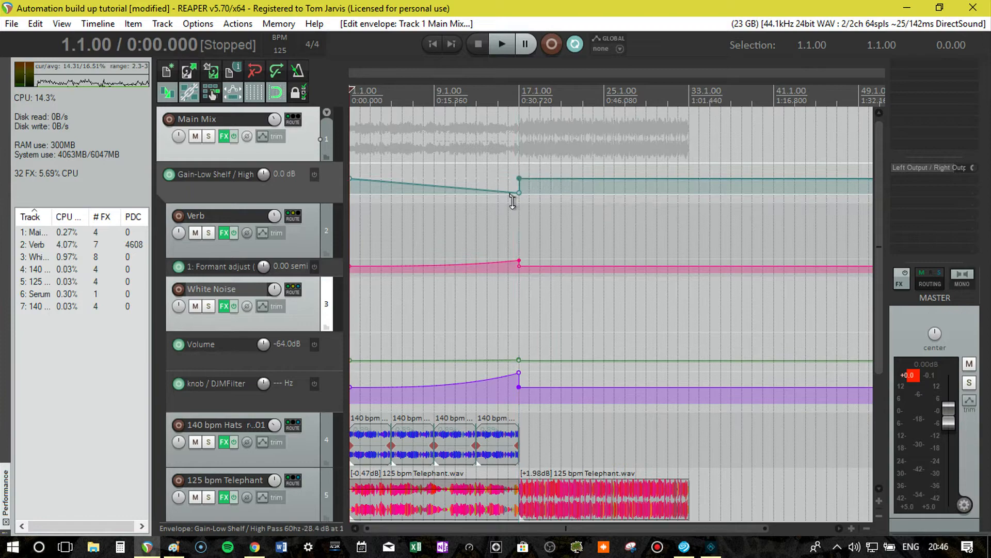
Change the slope shape of the first Gain-Low Shelf envelope point to Fast end.
right_click(353, 180)
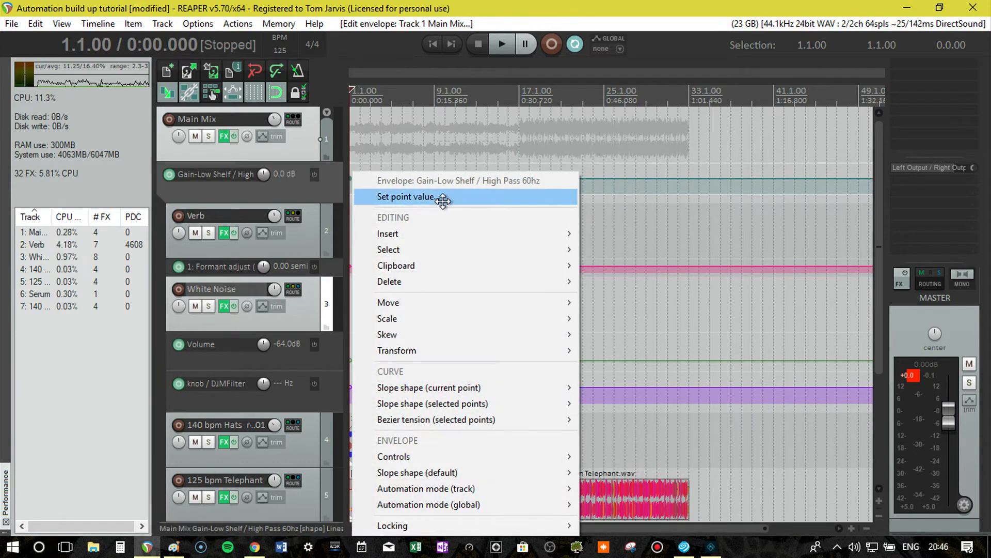
mouse_move(476, 387)
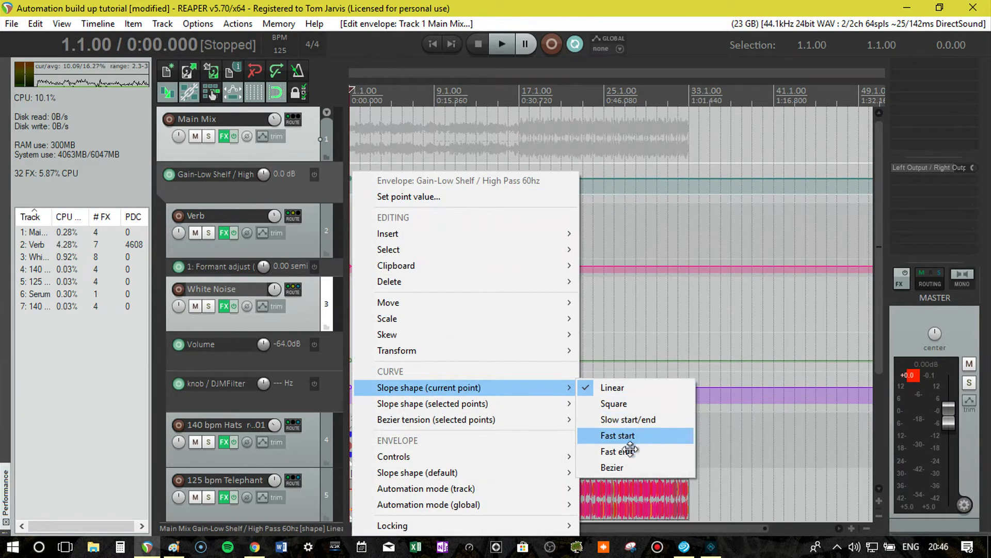
left_click(631, 449)
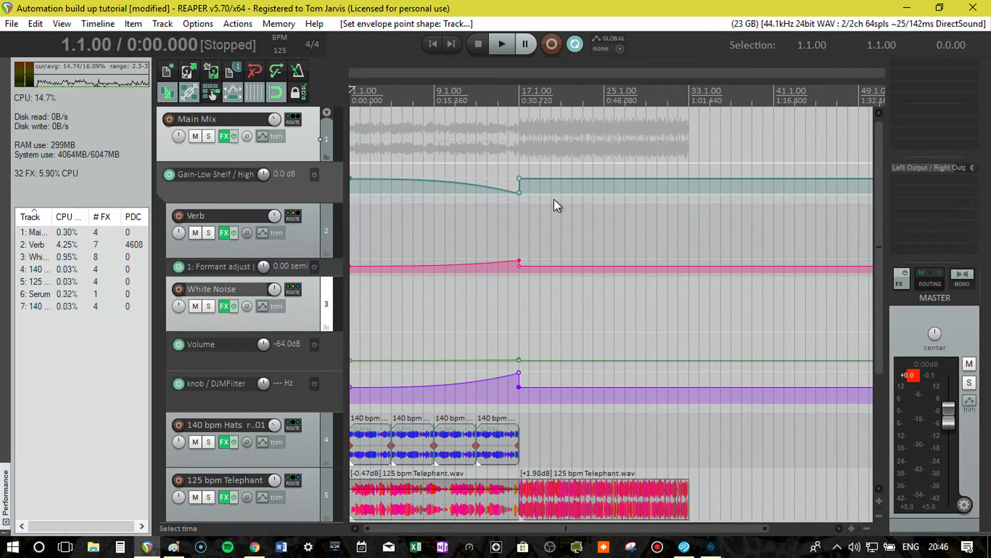
Play the mix from bar 13 through the drop at bar 17 to hear the low-shelf automation.
left_click(476, 178)
key("space")
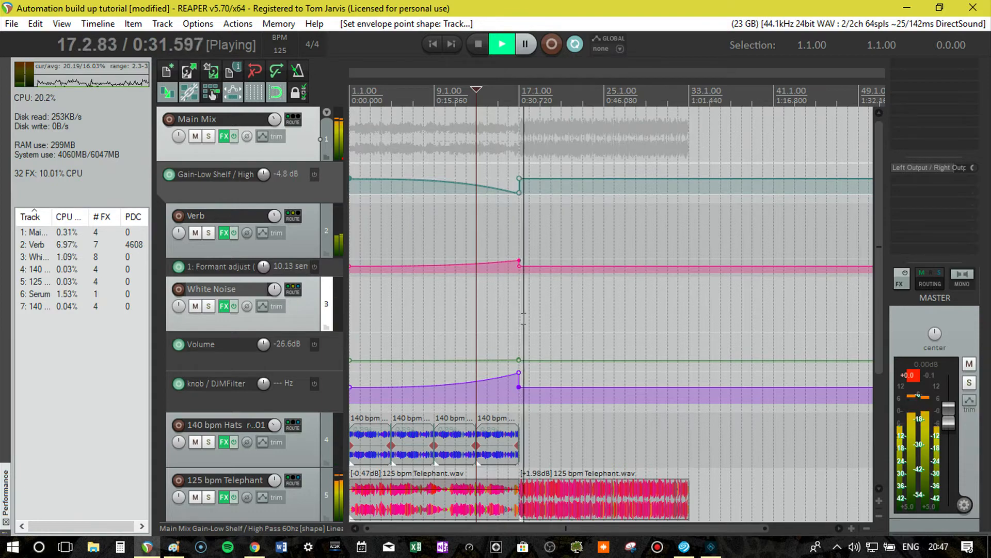
key("space")
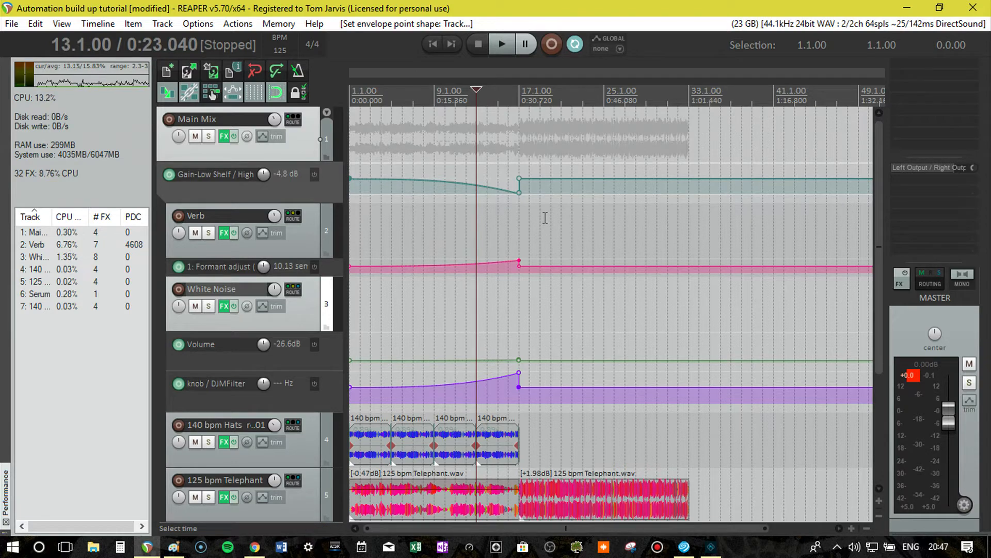
Return the edit cursor to the project start and shrink the track heights so every track fits in view.
key("Home")
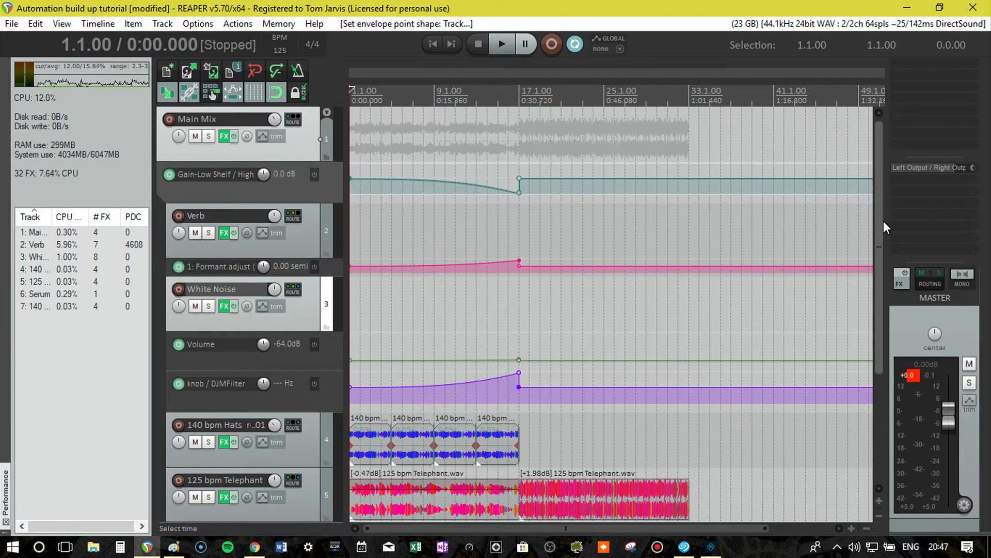
left_click_drag(885, 221, 882, 352)
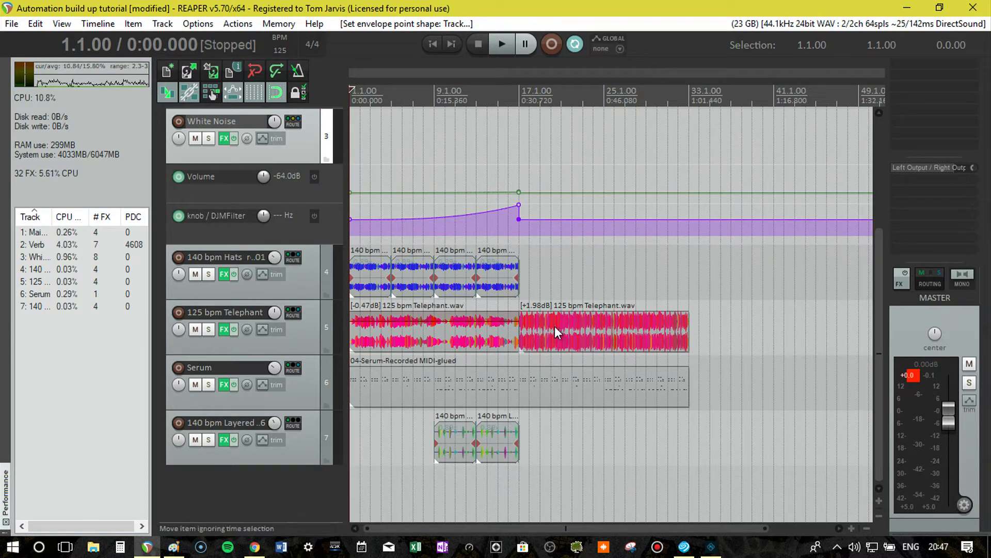
double_click(879, 346)
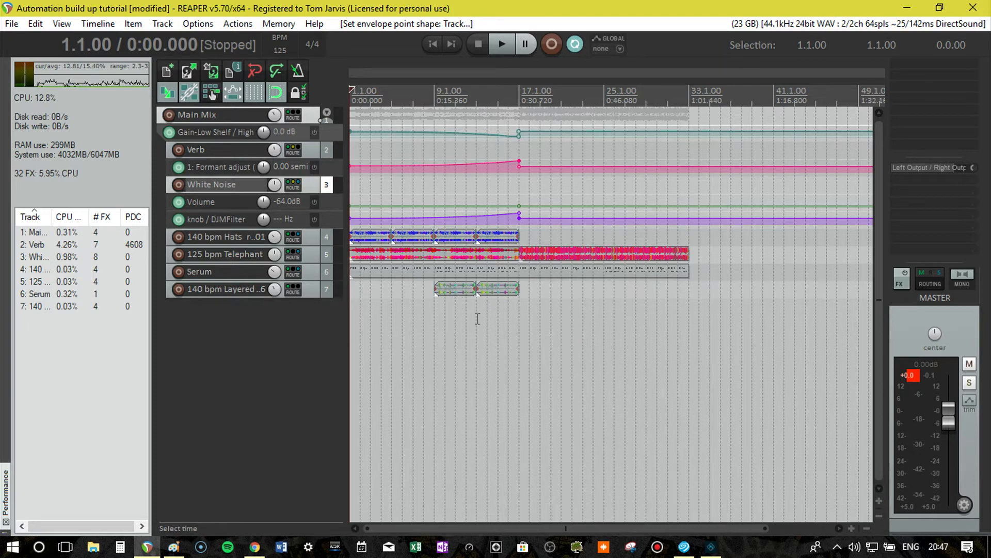
left_click(247, 334)
key("ctrl+r")
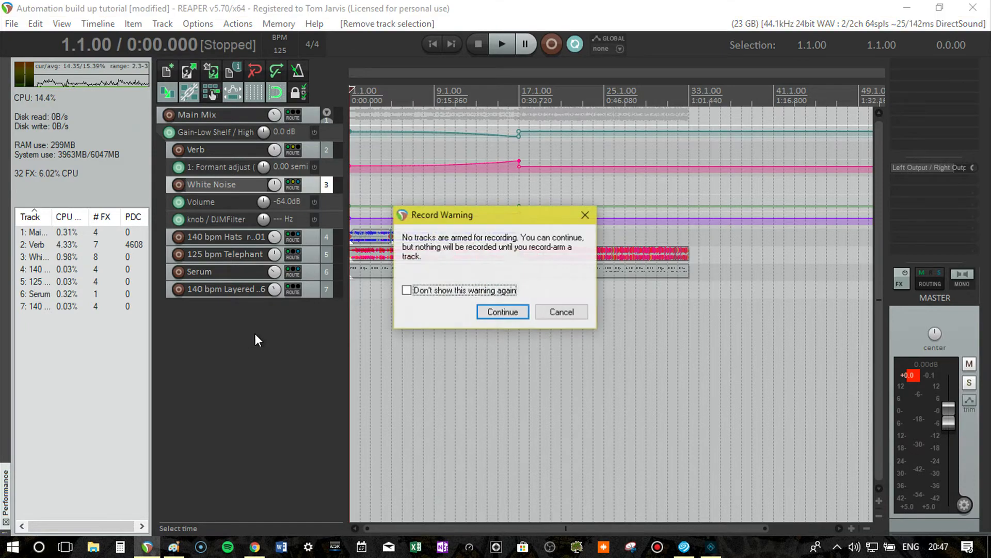
left_click(552, 311)
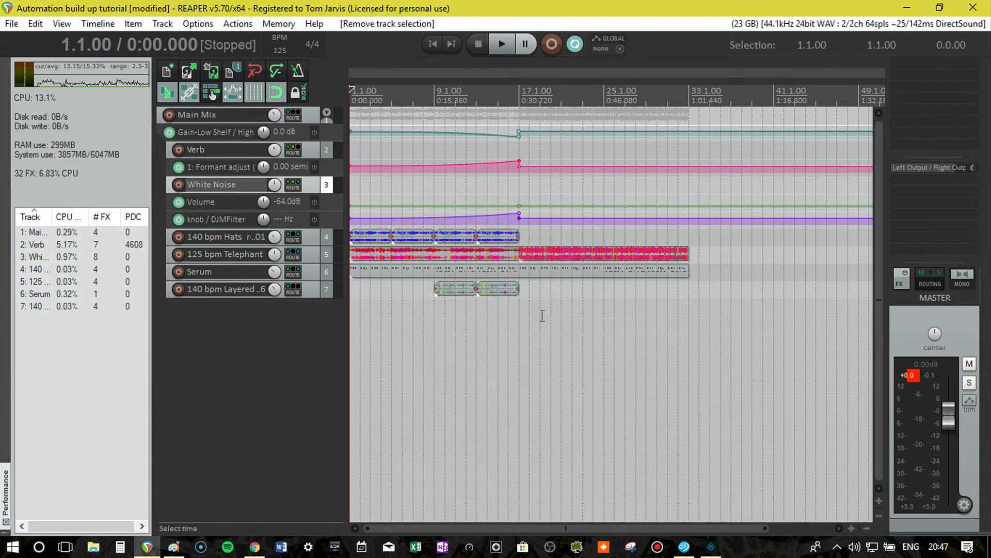
Insert a new track, move it below the 140 bpm Layered track at the end of the list, and name it Percussion.
key("ctrl+t")
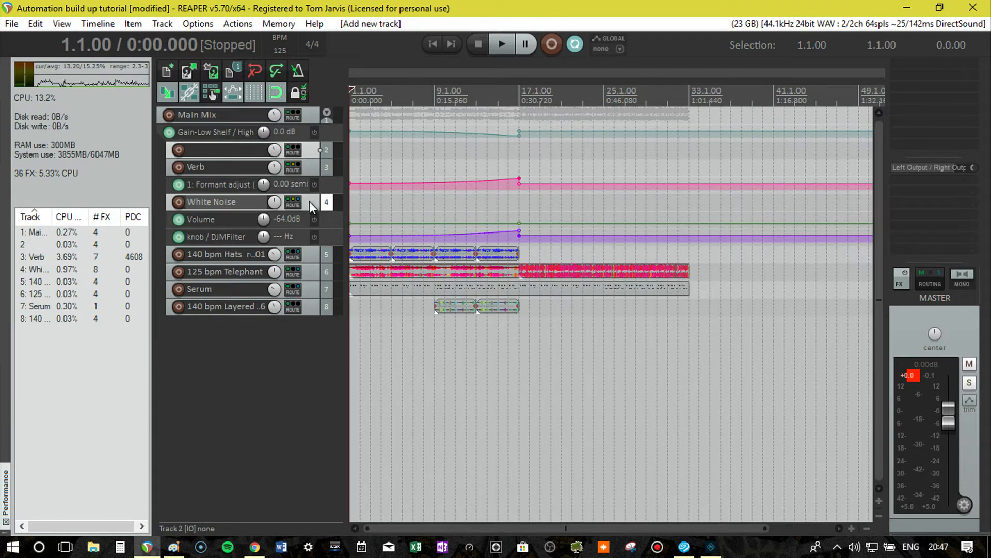
left_click_drag(314, 165, 302, 313)
double_click(249, 306)
type("P")
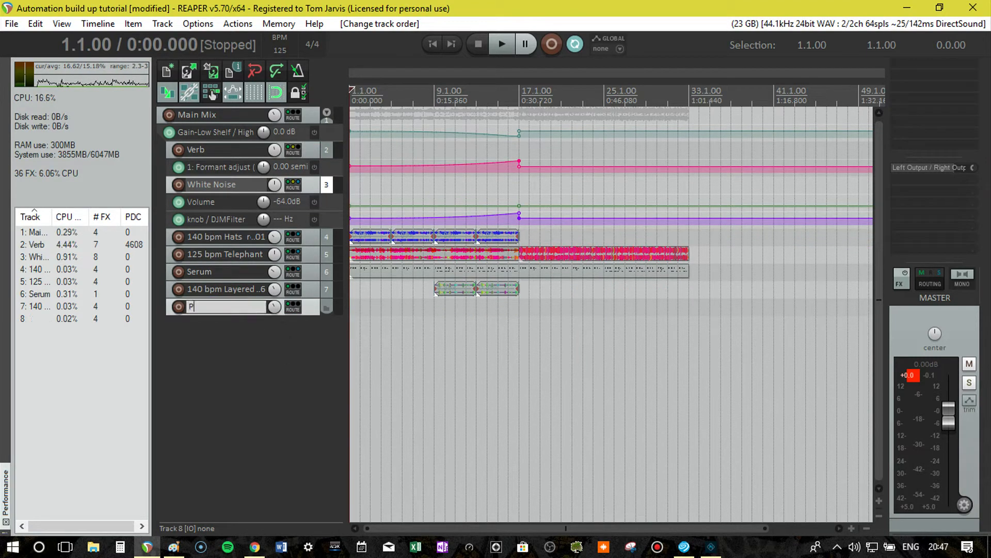
type("ercussion")
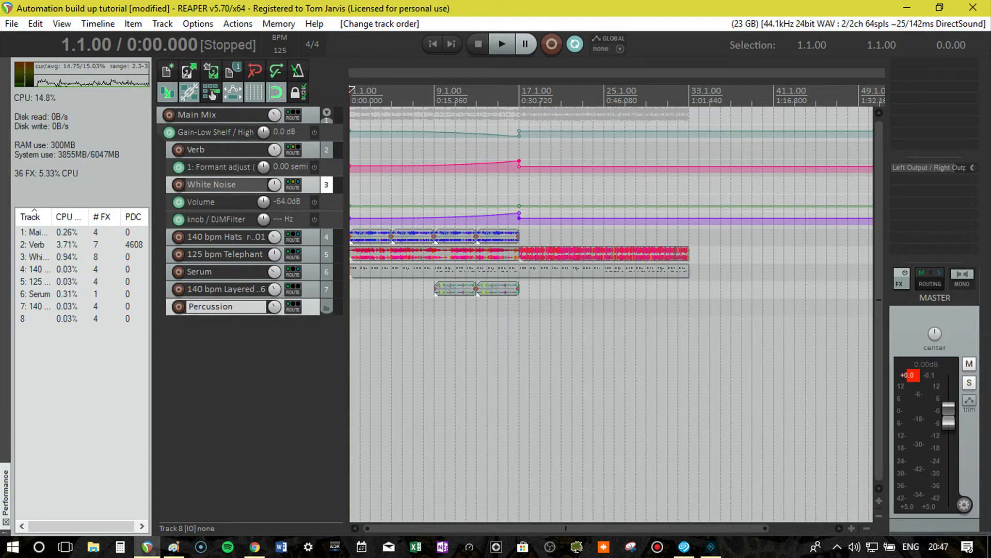
key("Return")
Open the Media Explorer at the MUSIC PRODUCTION shortcut, widen its file list, and enter the # ELECTRONIC GENRES folder.
key("ctrl+alt+x")
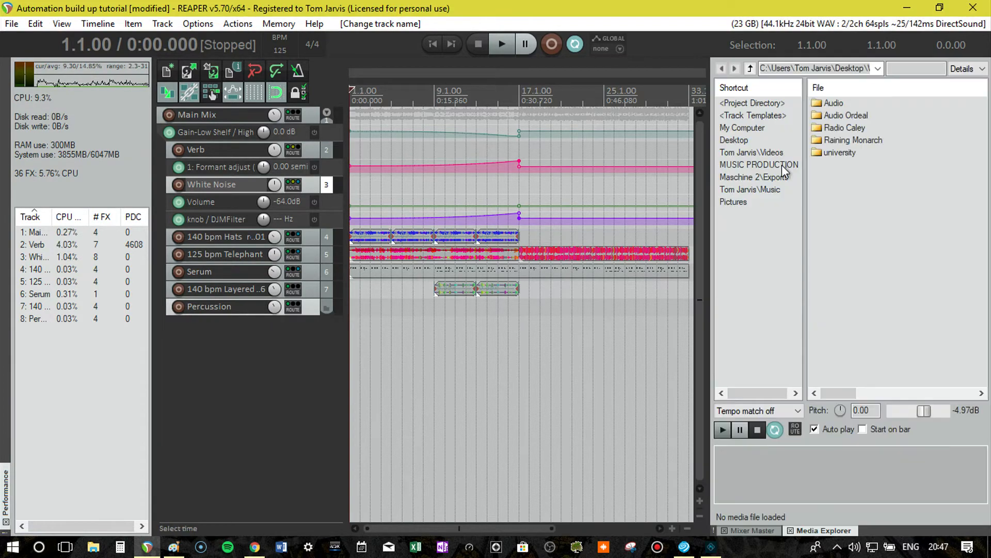
left_click(779, 165)
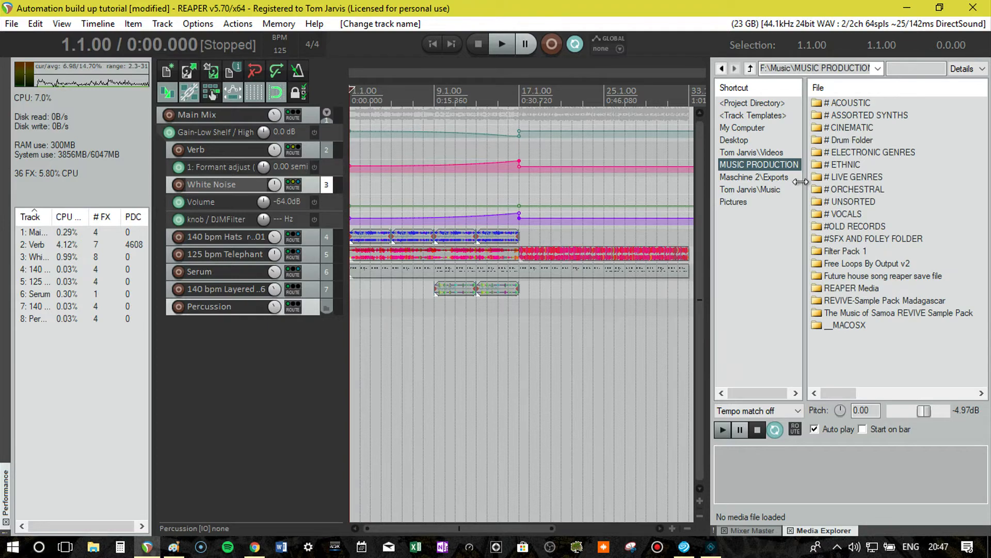
left_click_drag(801, 182, 701, 180)
double_click(775, 152)
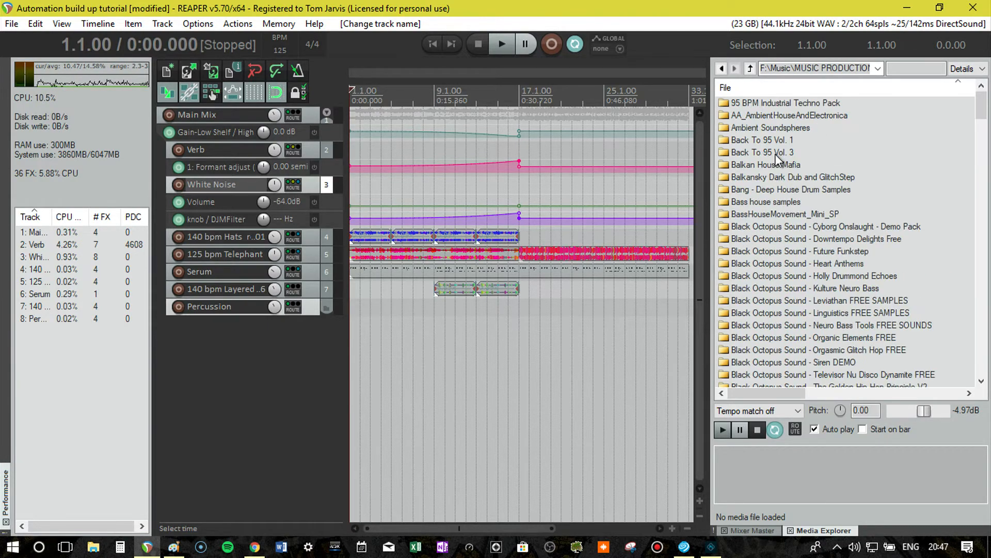
Find and open the Cymatics - Hybrid Trap Synth Fills sample folder.
scroll(801, 233, "down", 5)
scroll(801, 235, "down", 1)
scroll(832, 197, "up", 3)
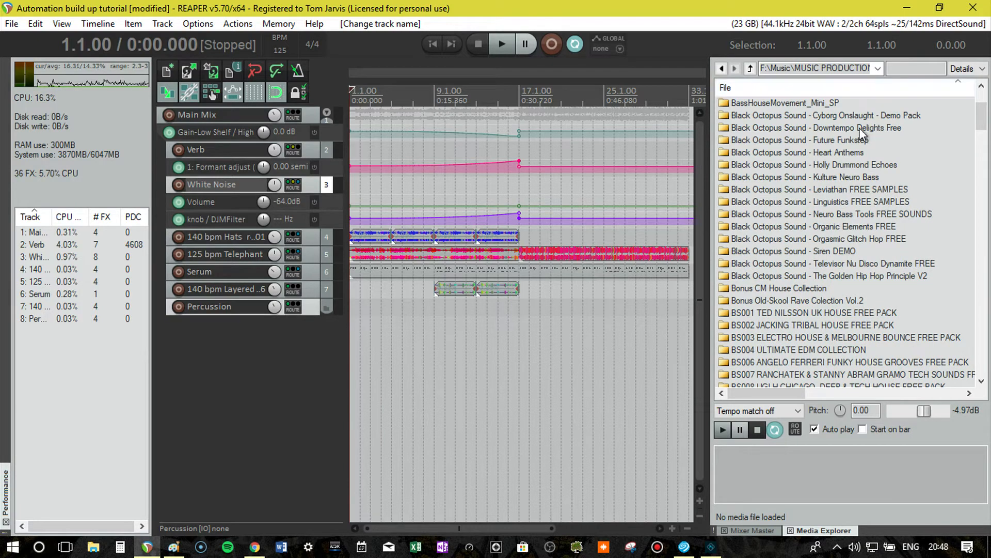
scroll(829, 226, "down", 10)
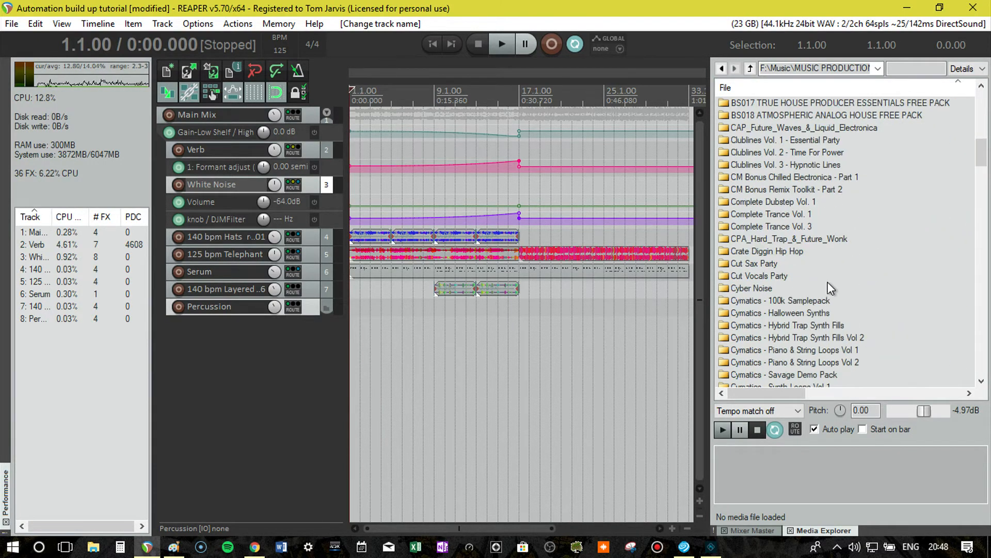
scroll(853, 302, "down", 2)
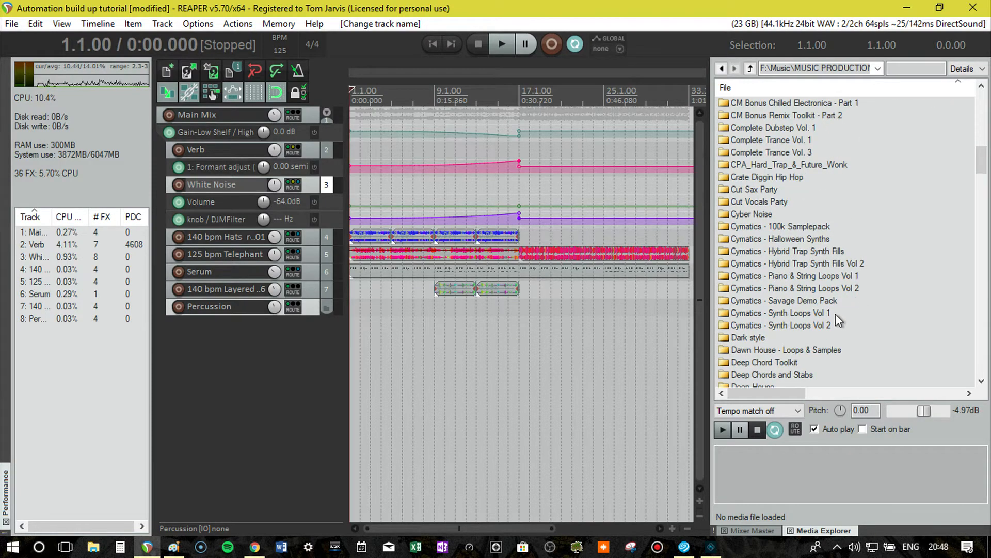
double_click(826, 250)
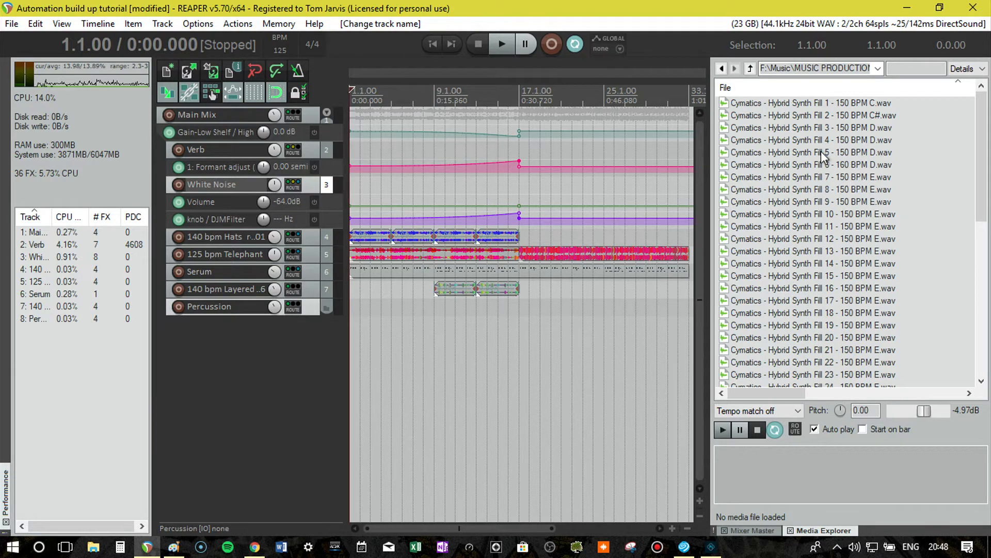
Audition several Hybrid Synth Fill samples throughout the folder, ending on Cymatics - Hybrid Synth Fill 6 - 160 BPM D.wav.
scroll(829, 176, "down", 4)
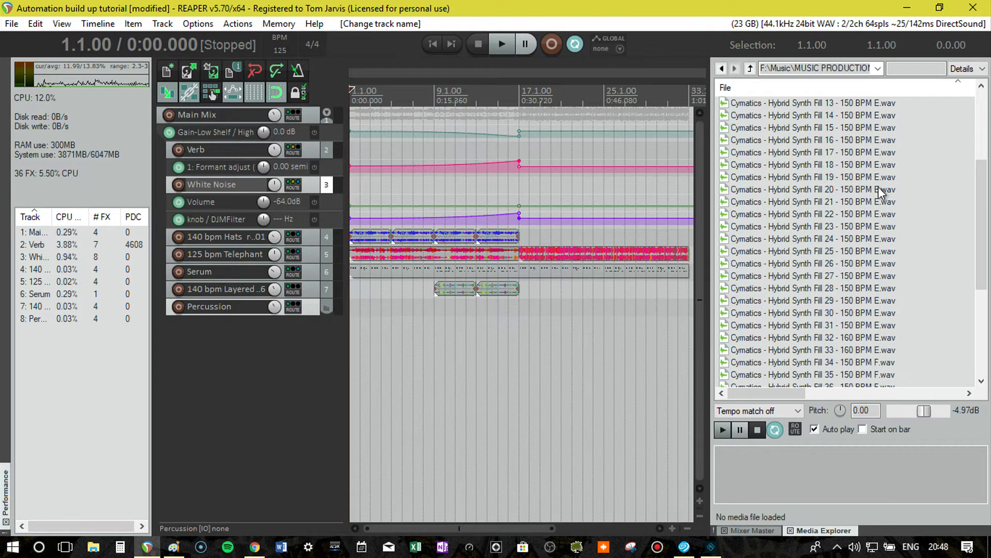
scroll(878, 192, "down", 5)
left_click(836, 287)
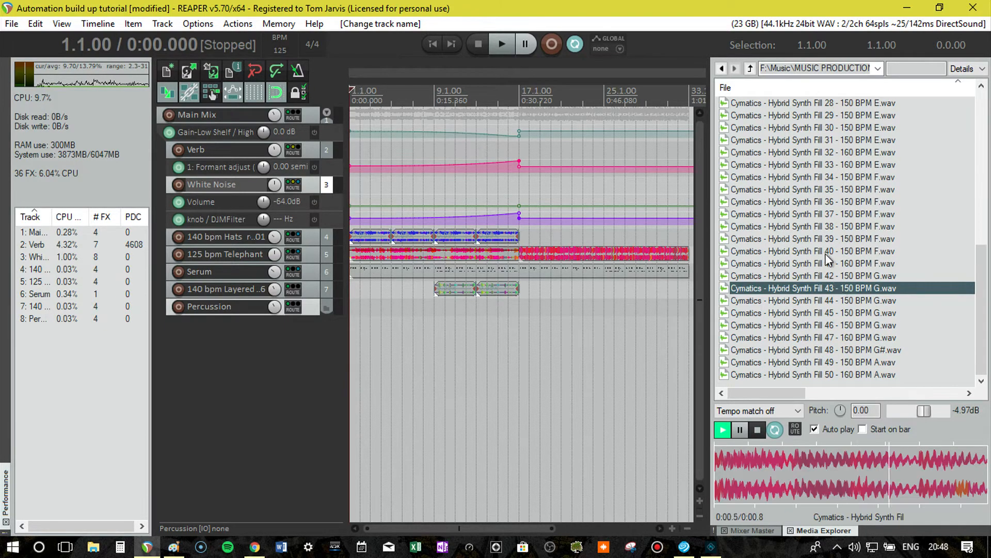
left_click(833, 214)
scroll(832, 155, "up", 4)
left_click(829, 152)
scroll(831, 155, "up", 5)
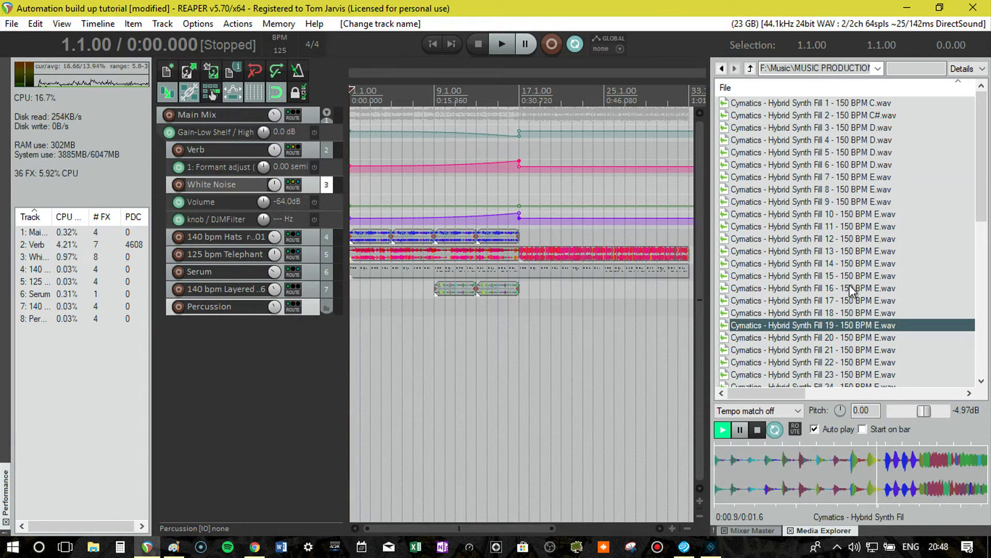
left_click(859, 154)
left_click(846, 165)
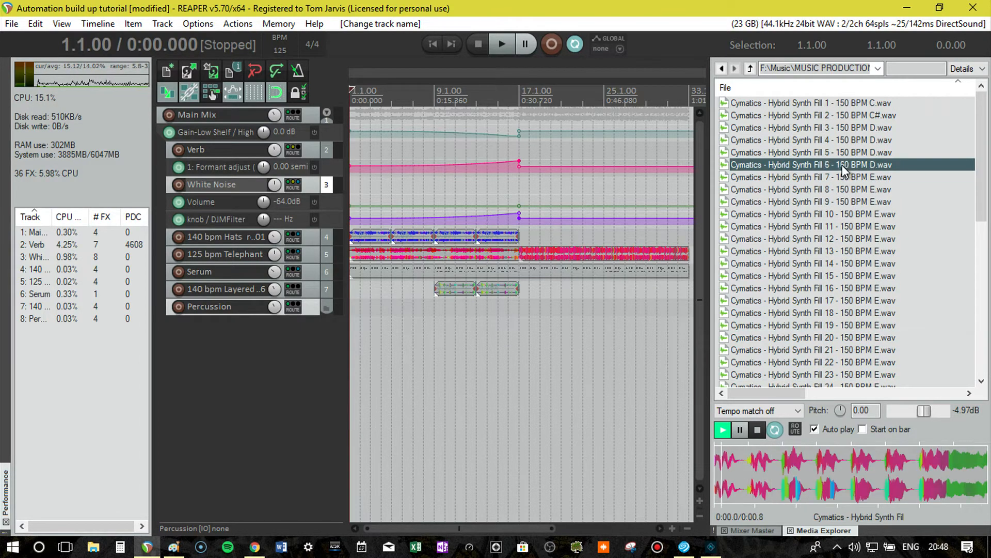
left_click(841, 178)
left_click(844, 164)
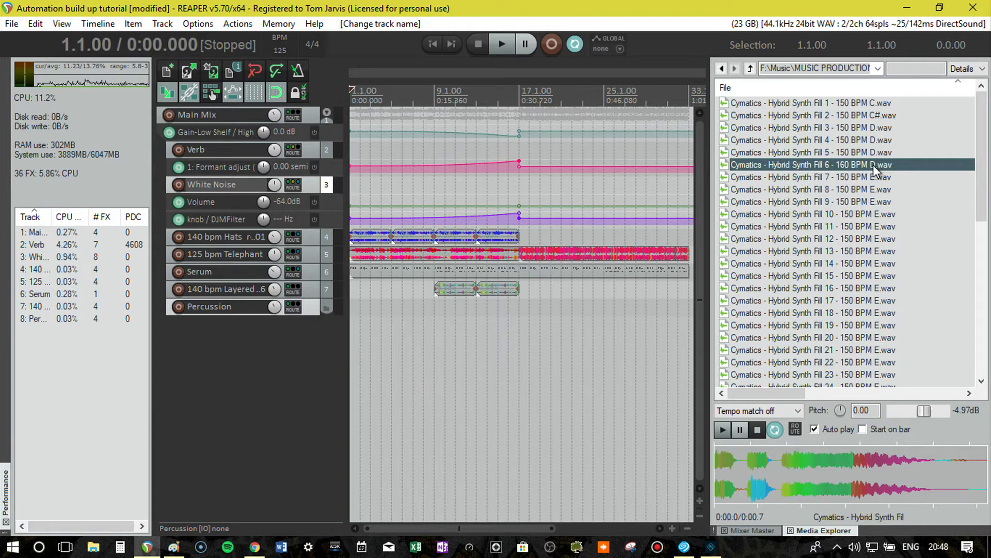
Insert the Hybrid Synth Fill 6 - 160 BPM D sample on the Percussion track at bar 6.
left_click_drag(825, 170, 803, 179)
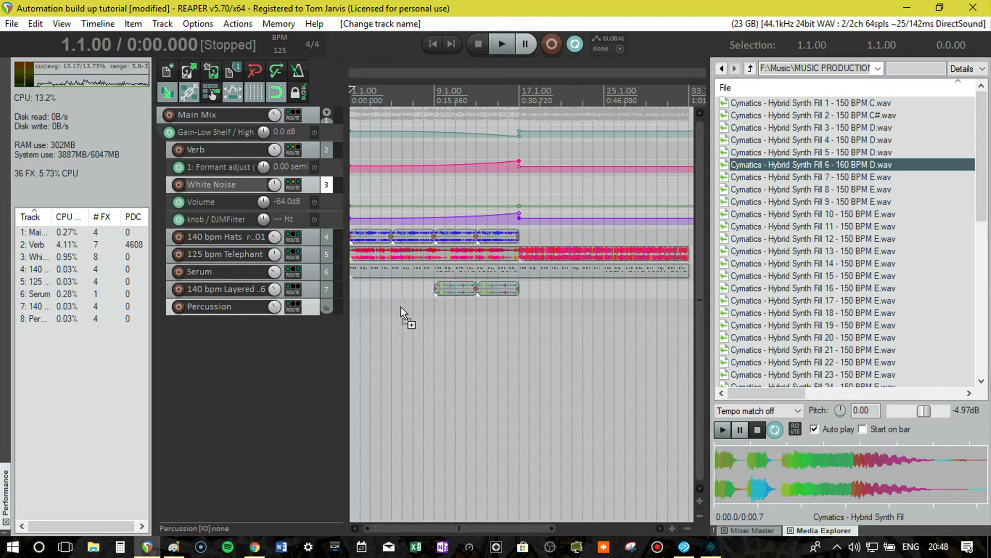
left_click_drag(407, 310, 404, 310)
scroll(449, 316, "up", 6)
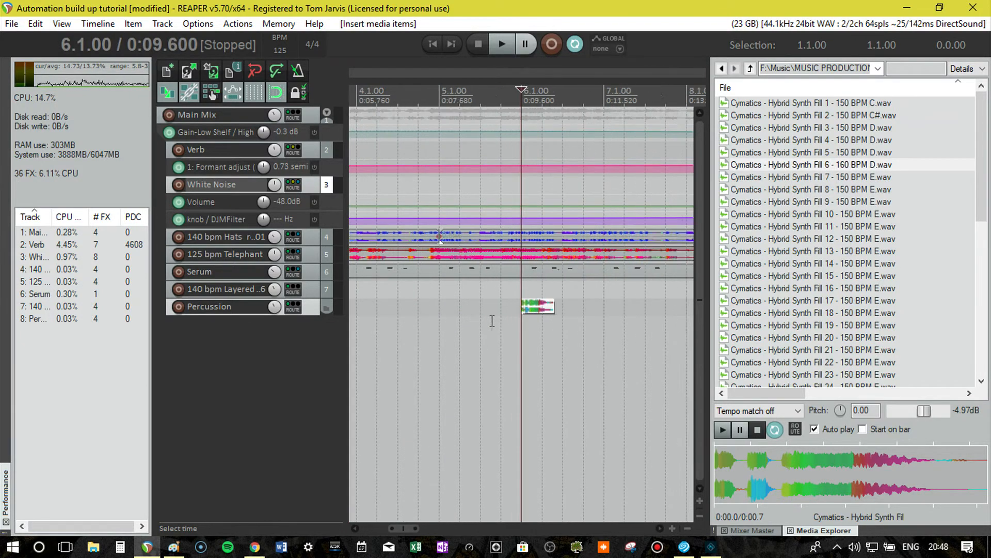
Add a stretch marker at the end of the Fill 6 item, stretch it to half a bar, and move the item to bar 9.
left_click(566, 310)
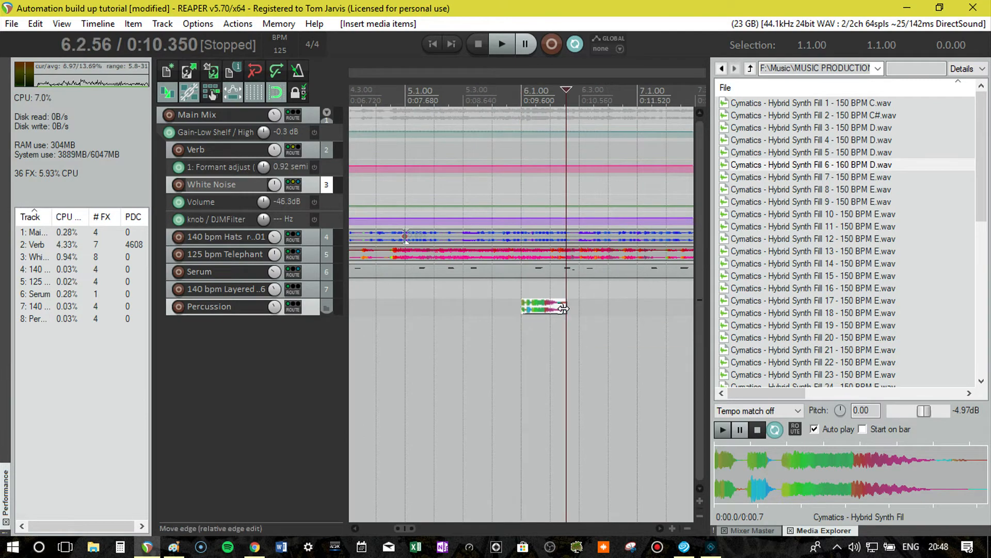
key("shift+w")
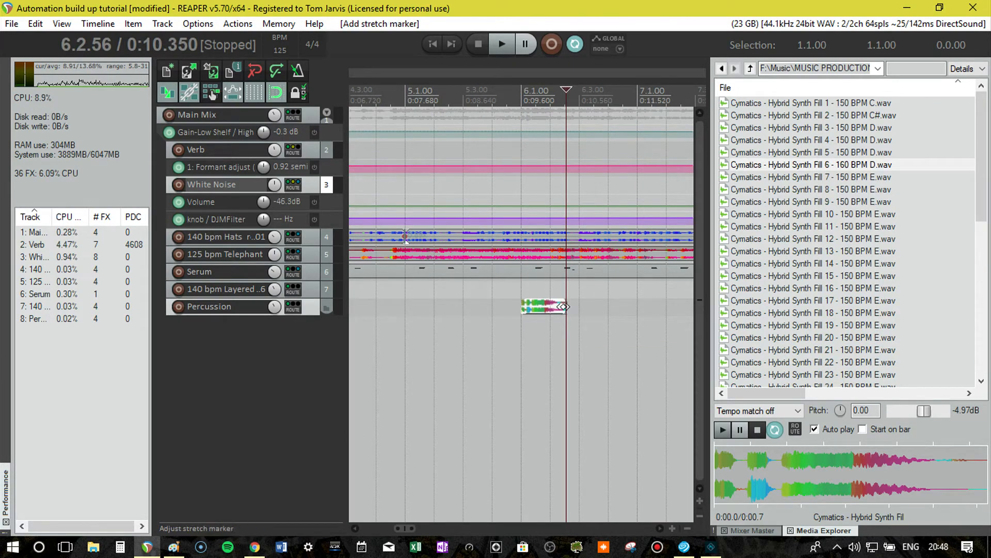
mouse_move(563, 306)
left_mouse_down()
mouse_move(531, 305)
mouse_move(651, 317)
mouse_move(644, 311)
left_mouse_up()
scroll(536, 297, "down", 3)
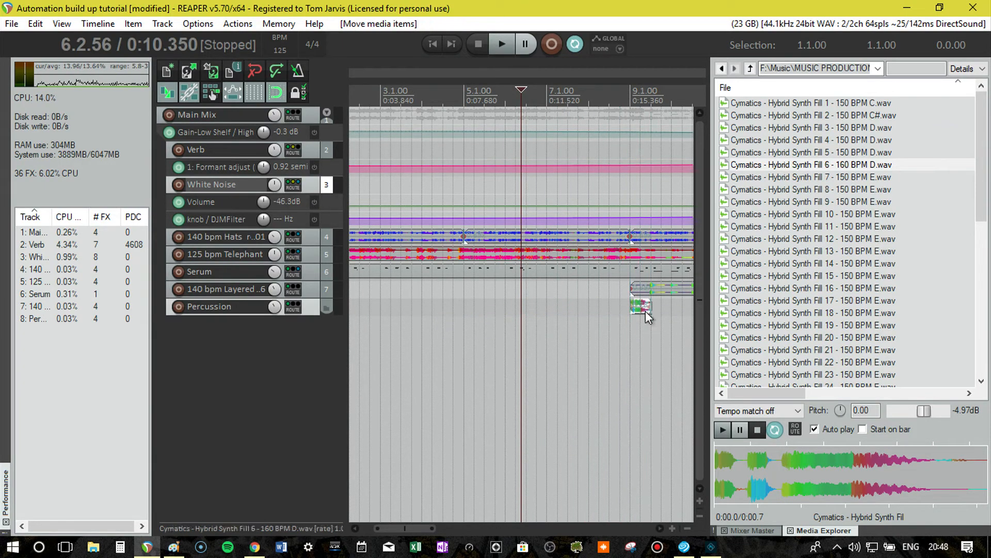
Play the arrangement from bar 9 to check the fill, and repeat the Fill 6 item back to back up to bar 17.
left_click(630, 102)
key("space")
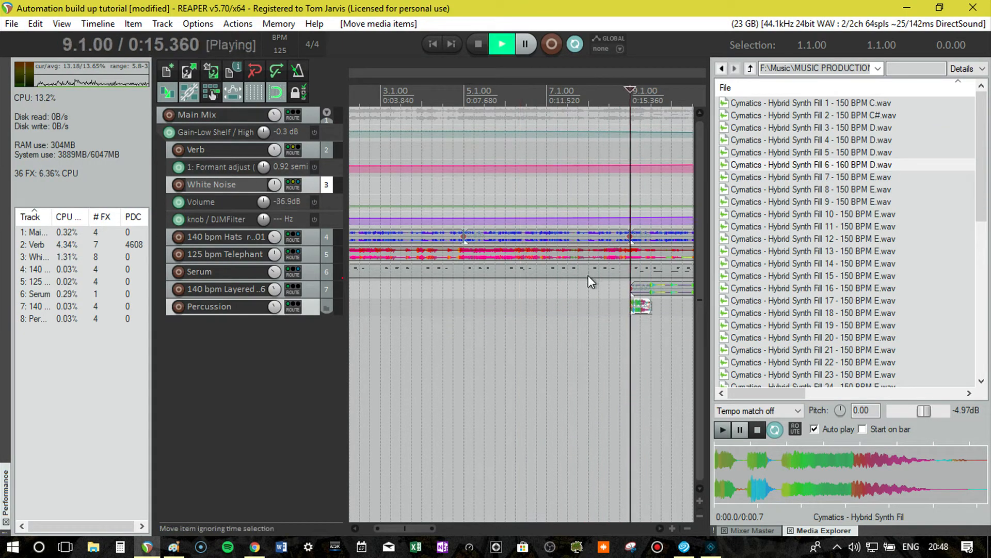
scroll(589, 299, "down", 3)
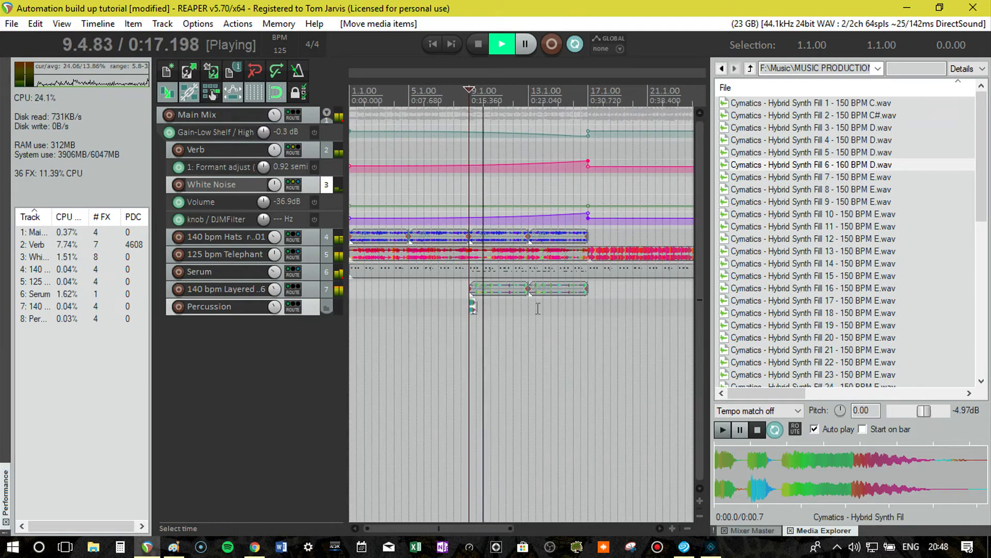
key("space")
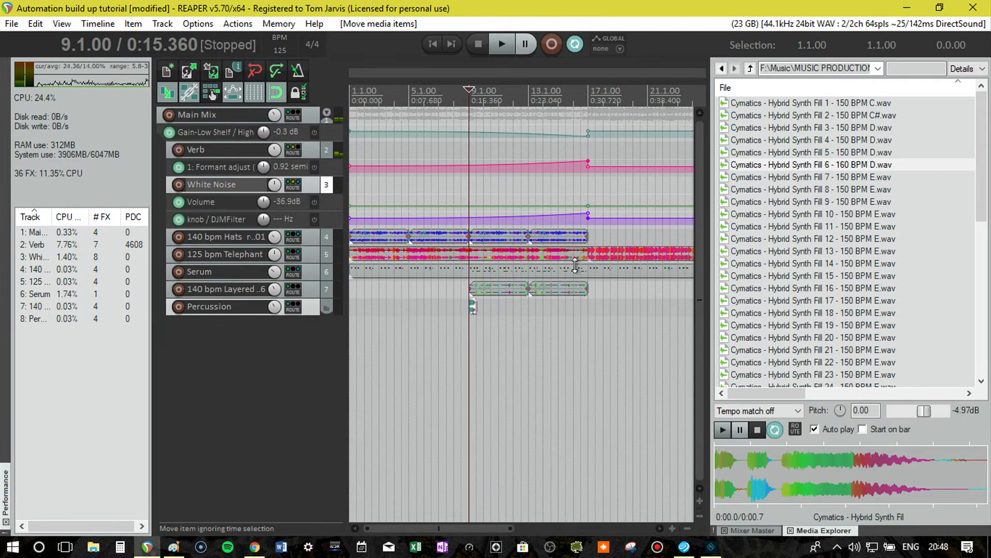
left_click(477, 307)
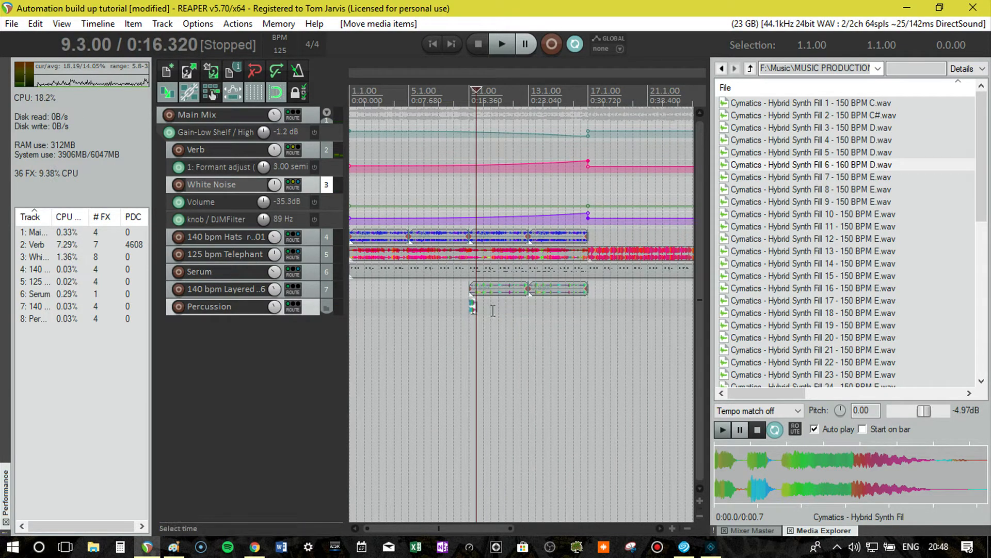
mouse_move(474, 307)
left_mouse_down()
mouse_move(551, 319)
mouse_move(588, 312)
left_mouse_up()
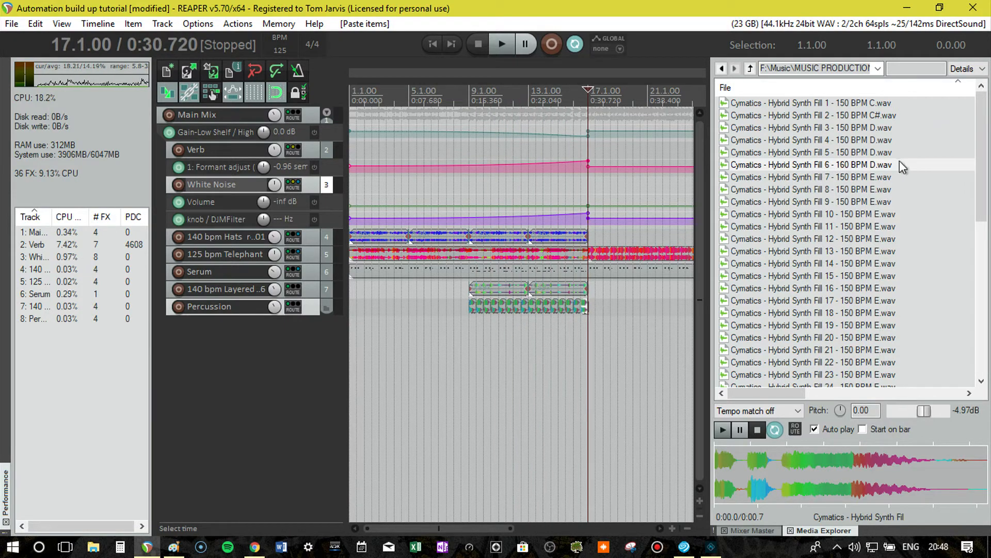
Audition Hybrid Synth Fills 5 and 4, and insert Fill 5 - 150 BPM D on the Percussion track at 17.3.
left_click(882, 152)
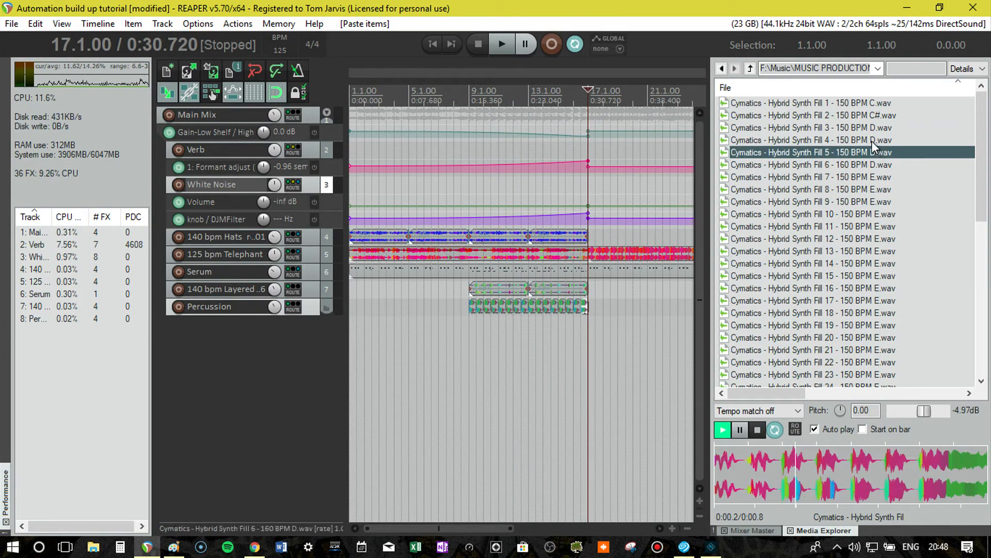
left_click(872, 140)
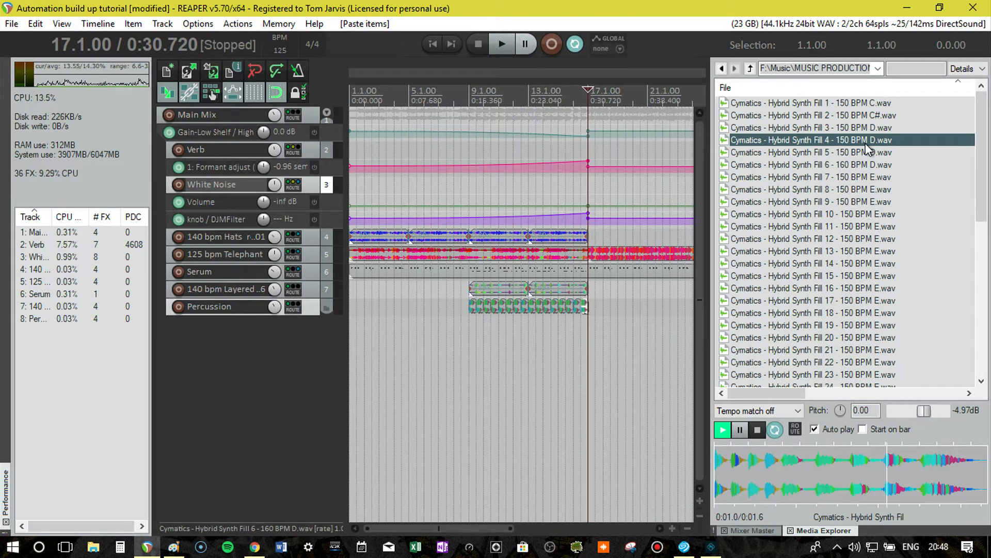
key("Up")
left_click(870, 153)
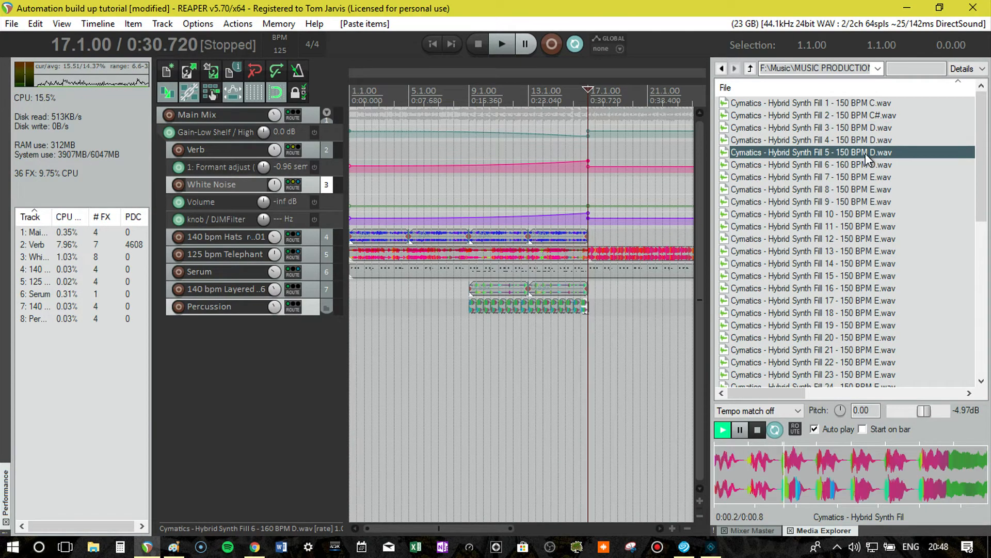
left_click_drag(599, 313, 599, 310)
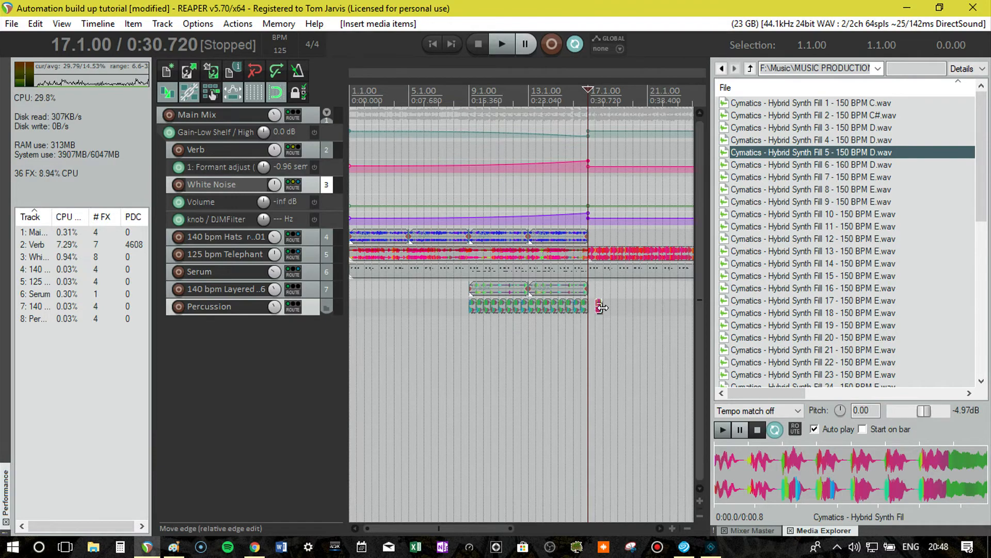
Add a stretch marker at the end of the Fill 5 item and stretch it to reach bar 18.
left_click(599, 308)
scroll(601, 310, "up", 4)
scroll(602, 310, "up", 4)
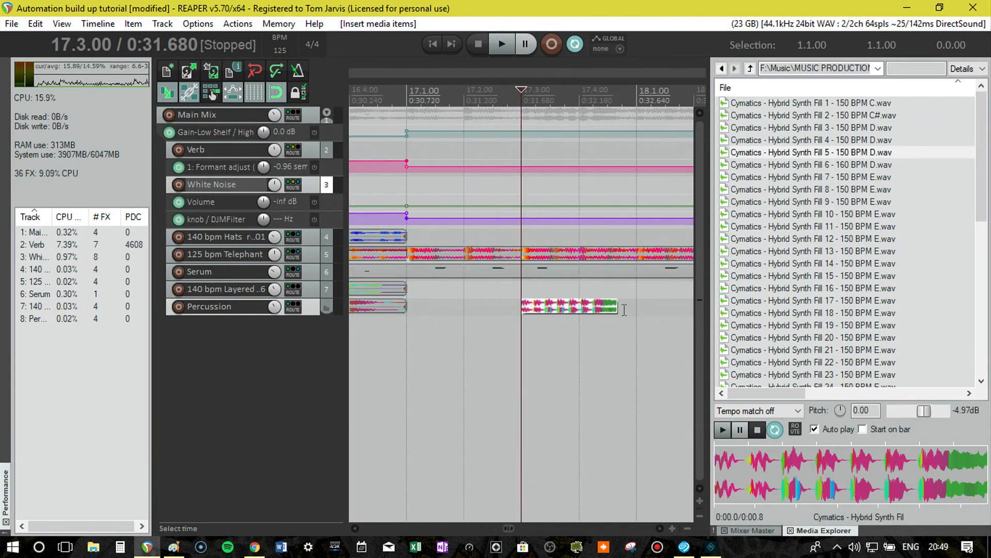
left_click(616, 309)
key("shift+w")
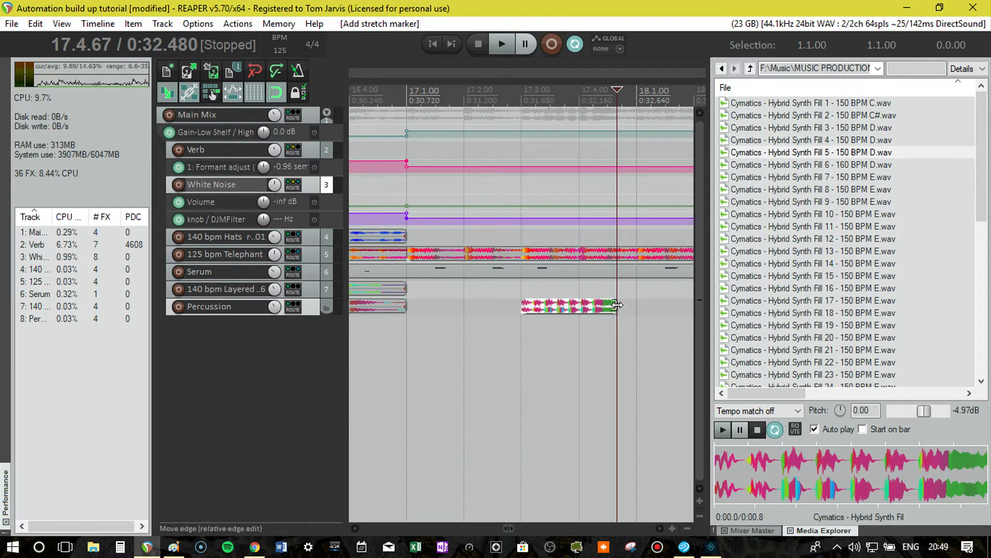
left_click_drag(613, 305, 628, 308)
Delete the last Fill 6 repeat before bar 17 and move the Fill 5 item into its place at 16.3.
scroll(501, 315, "down", 3)
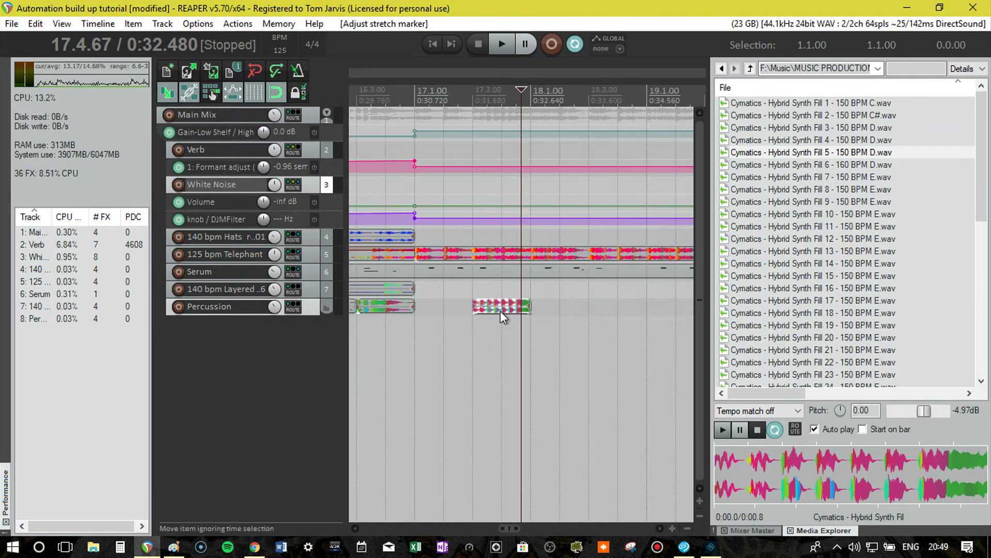
left_click(396, 312)
key("Delete")
left_click_drag(517, 307, 398, 307)
Select all the fill items on the Percussion track and glue them into one item.
scroll(408, 310, "down", 8)
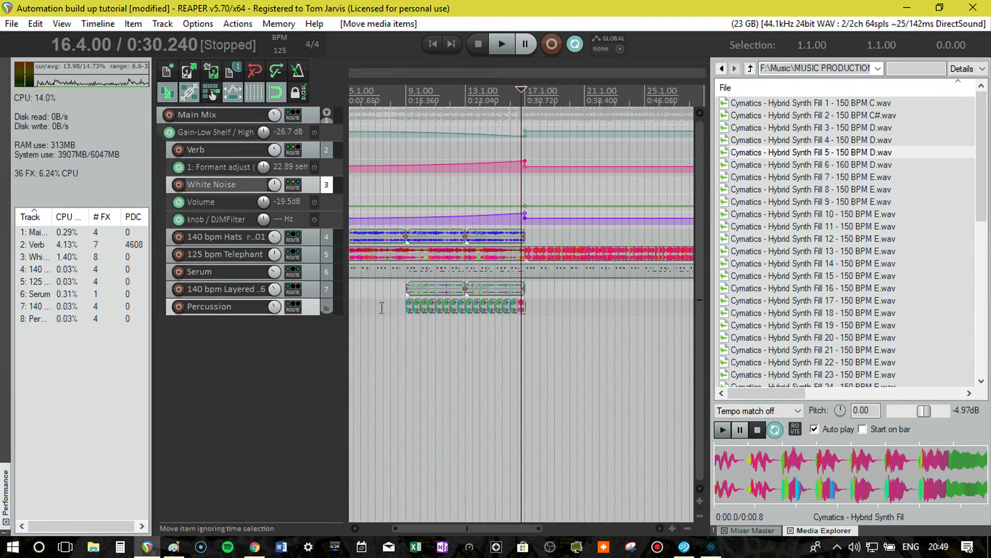
left_click(403, 313)
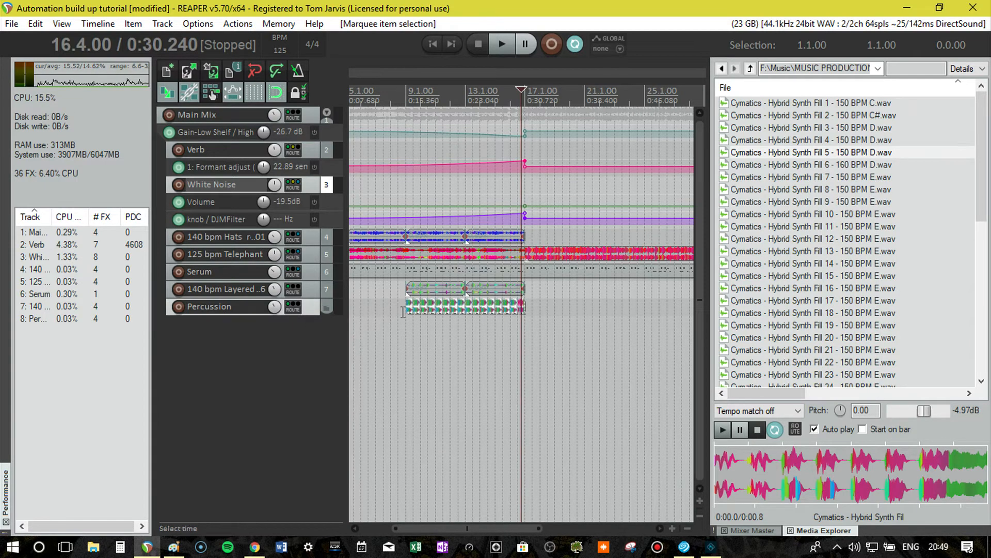
right_click(416, 315)
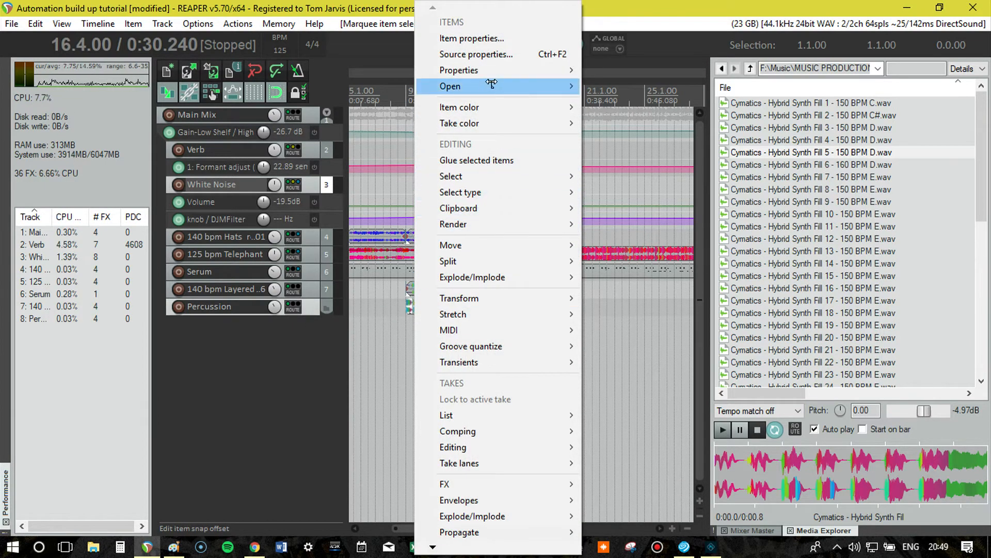
left_click(480, 160)
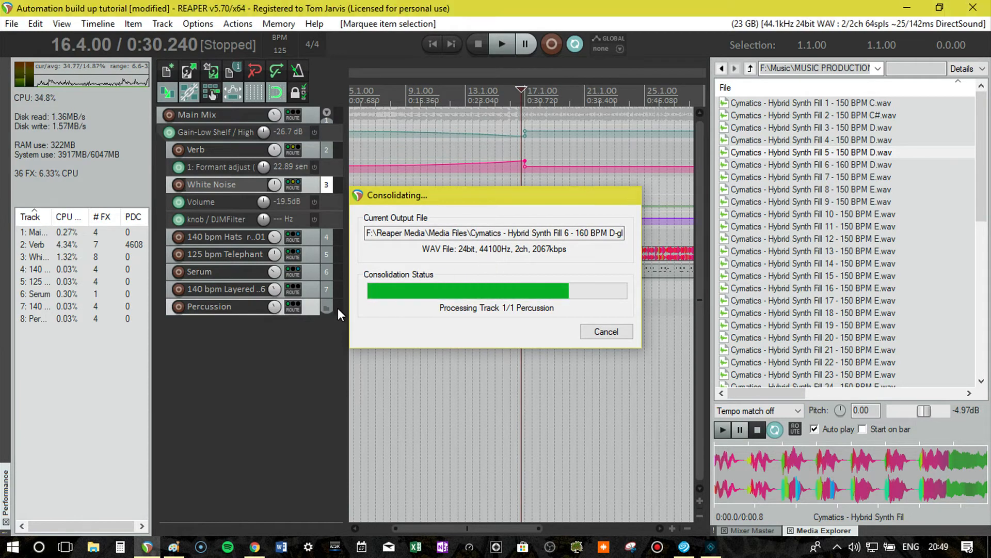
Enlarge the Percussion track and add a send from it to the Verb track at the default level.
left_click(303, 344)
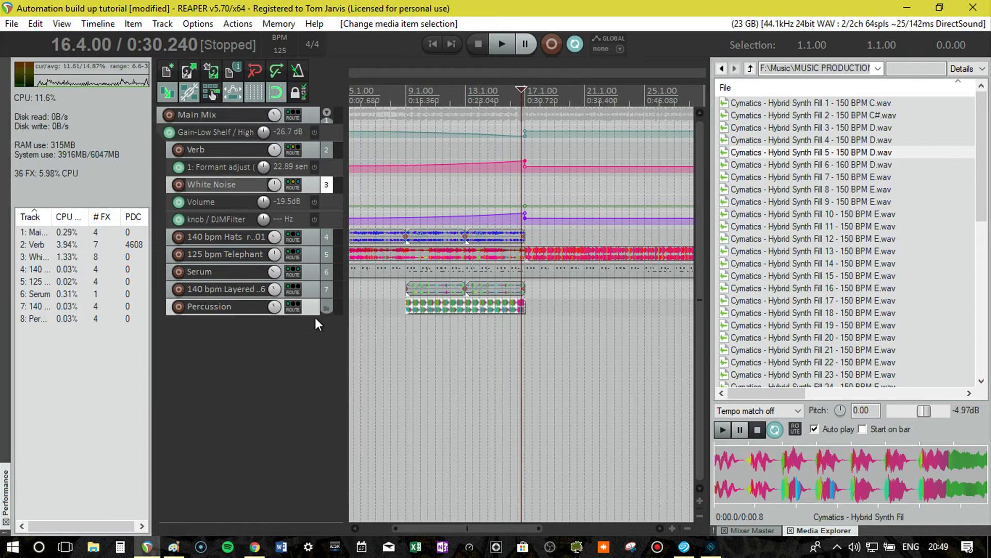
left_click_drag(313, 313, 313, 338)
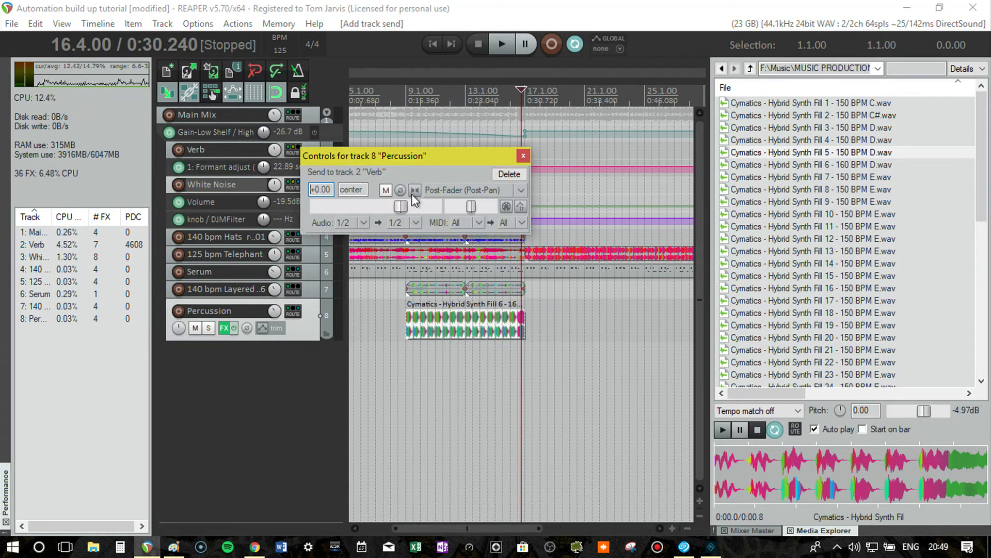
left_click(523, 156)
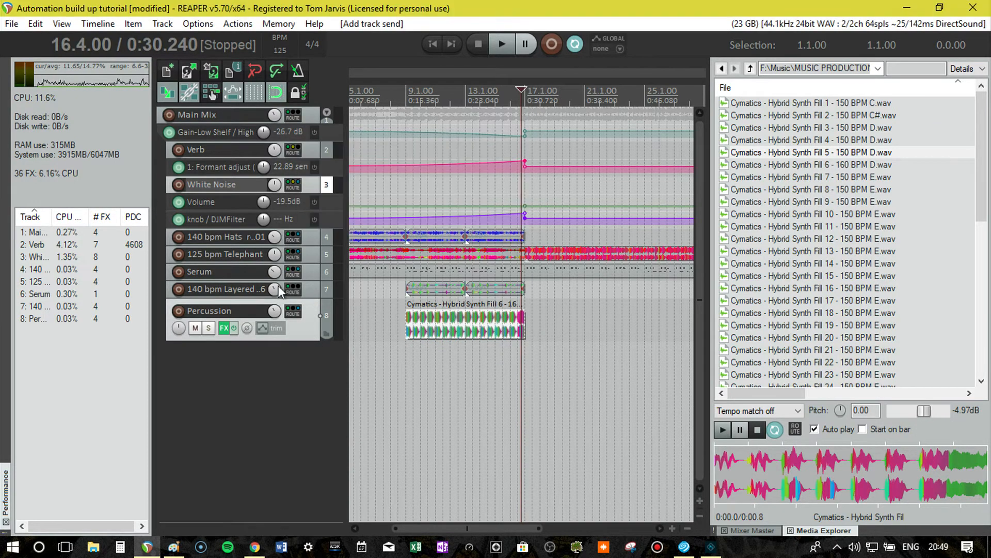
Enable the second High Pass effect in the Percussion track's FX chain and add ReaDelay (Cockos) to it.
left_click(224, 331)
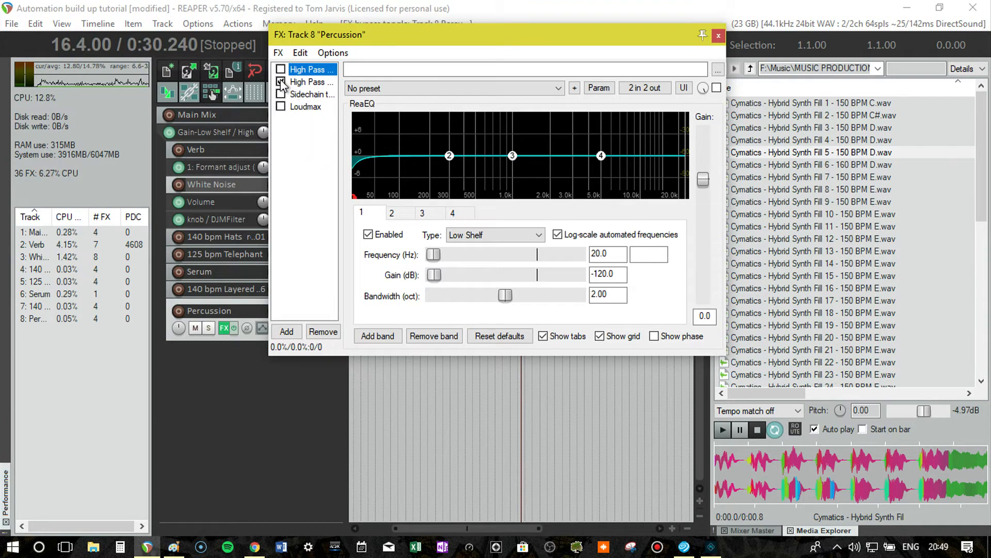
double_click(306, 134)
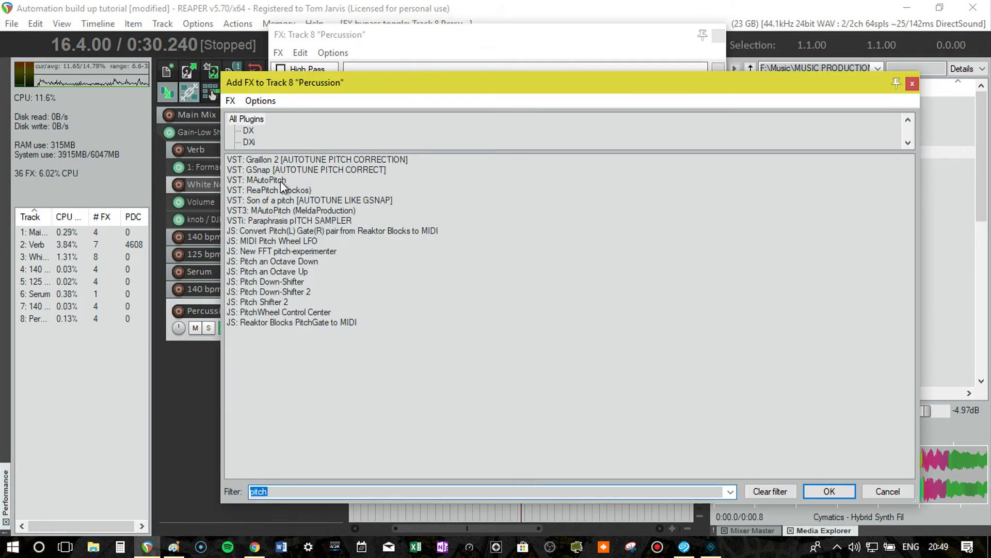
type("delay")
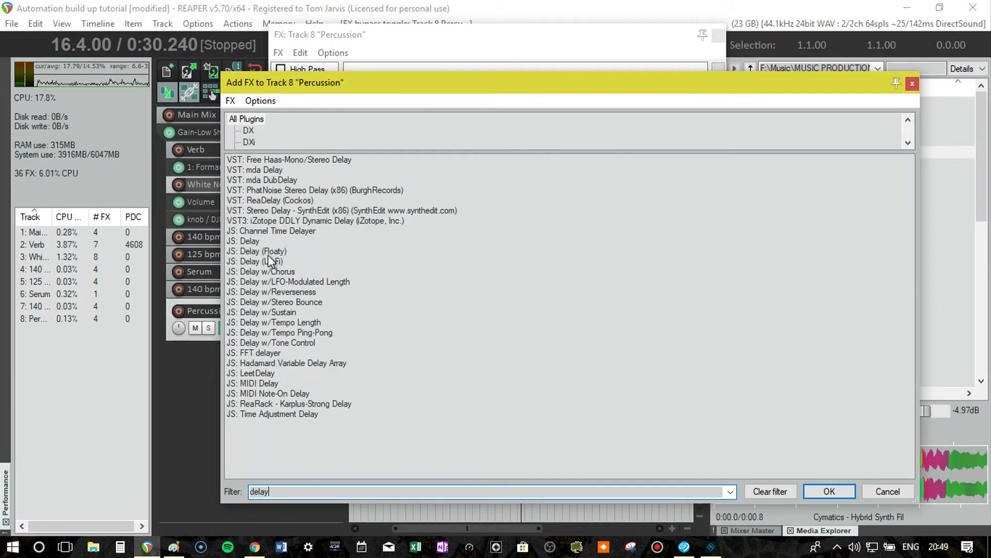
double_click(283, 202)
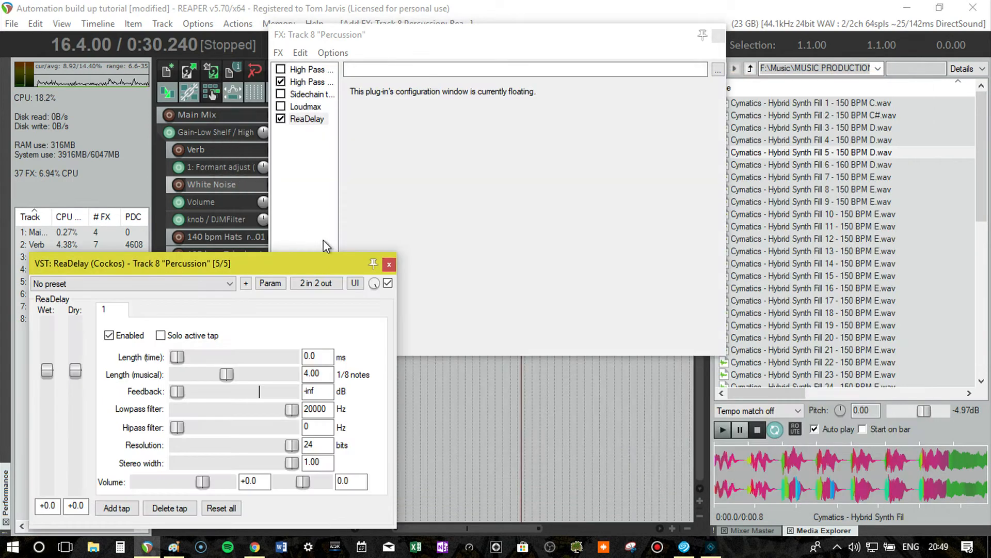
Load the "stock - basic 5 tap ping pong" preset in ReaDelay and close the Percussion FX chain.
left_click_drag(288, 258, 400, 128)
left_click(258, 153)
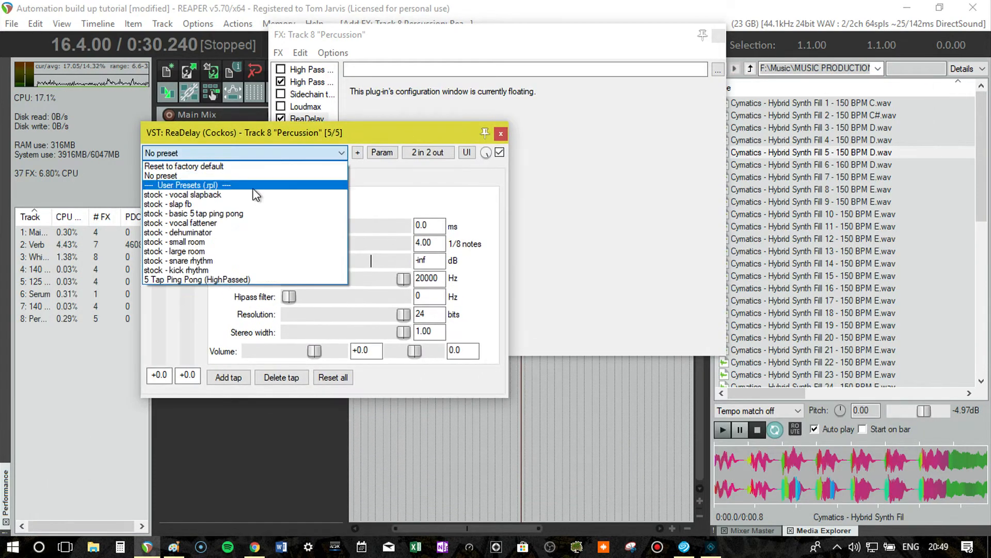
left_click(241, 213)
left_click(719, 36)
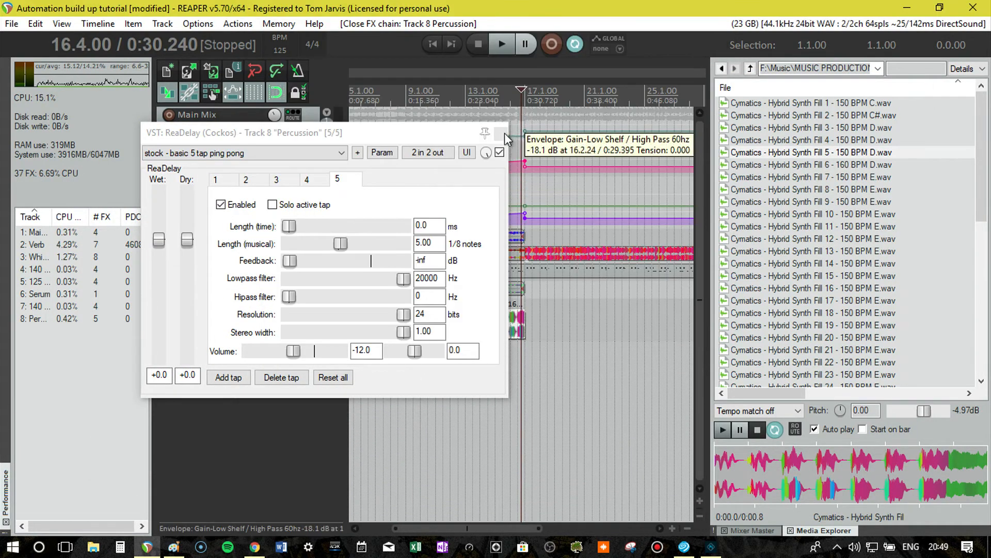
Enable ReaDelay's Wet parameter as a visible, armed envelope on the Percussion track and close the plug-in and envelope windows.
left_click(504, 133)
left_click(262, 328)
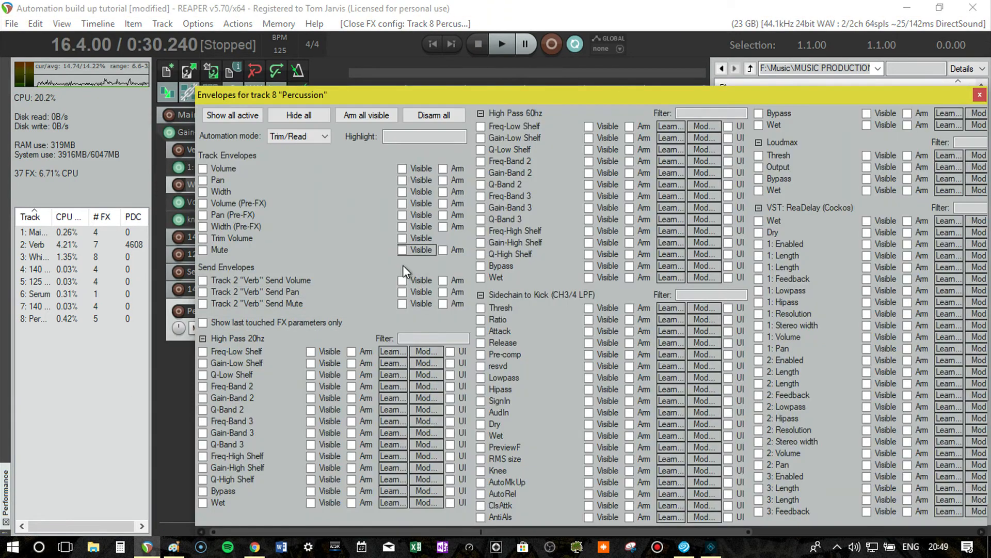
left_click(203, 339)
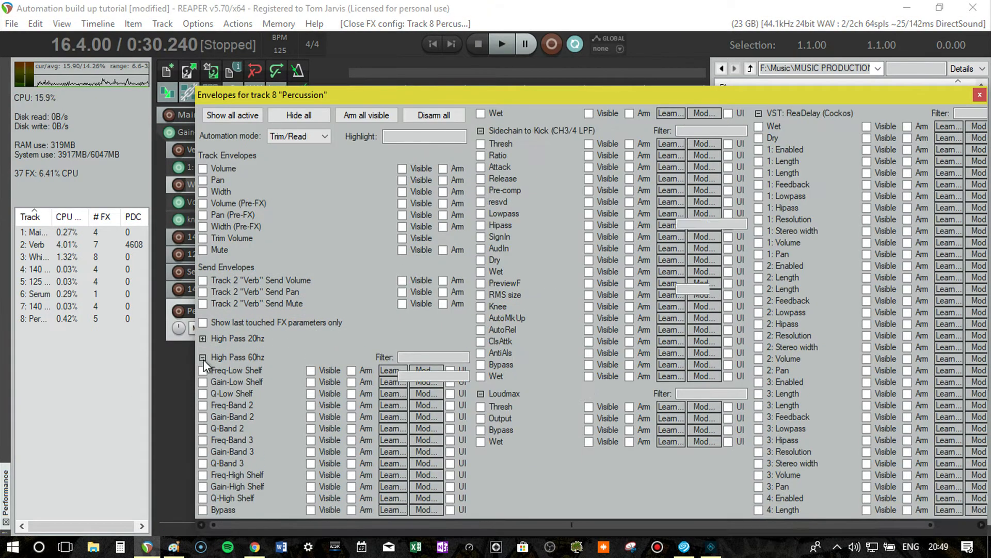
left_click(203, 358)
left_click(202, 376)
left_click(203, 394)
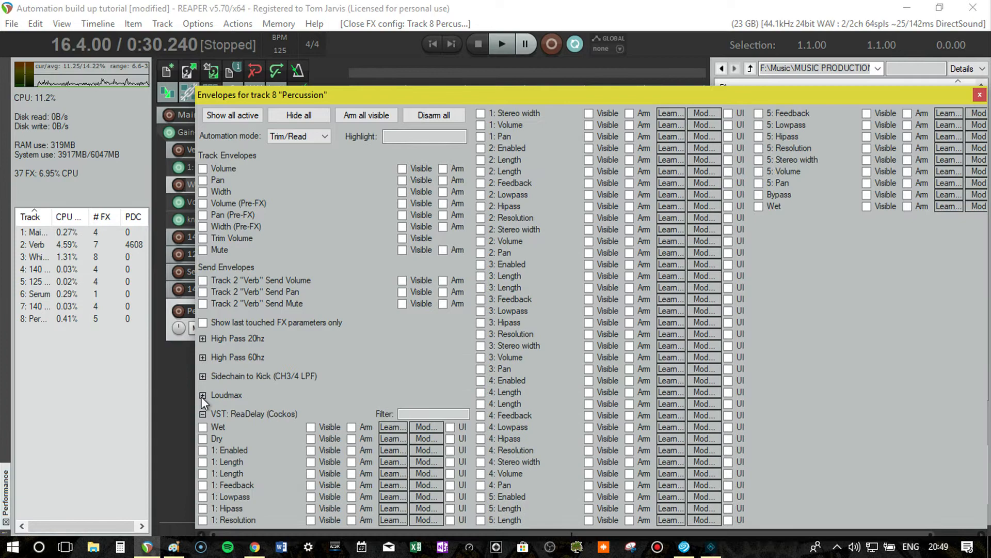
left_click(203, 427)
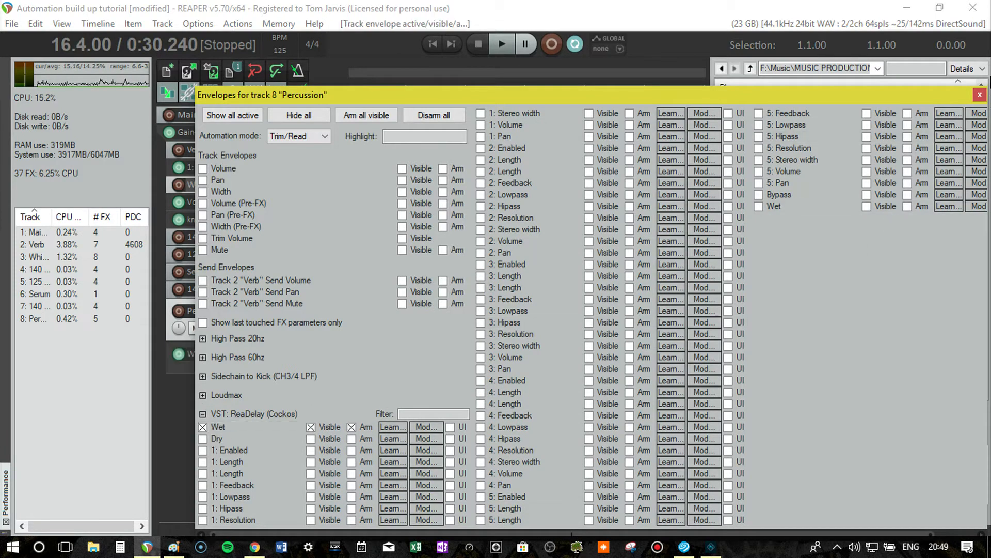
left_click(980, 96)
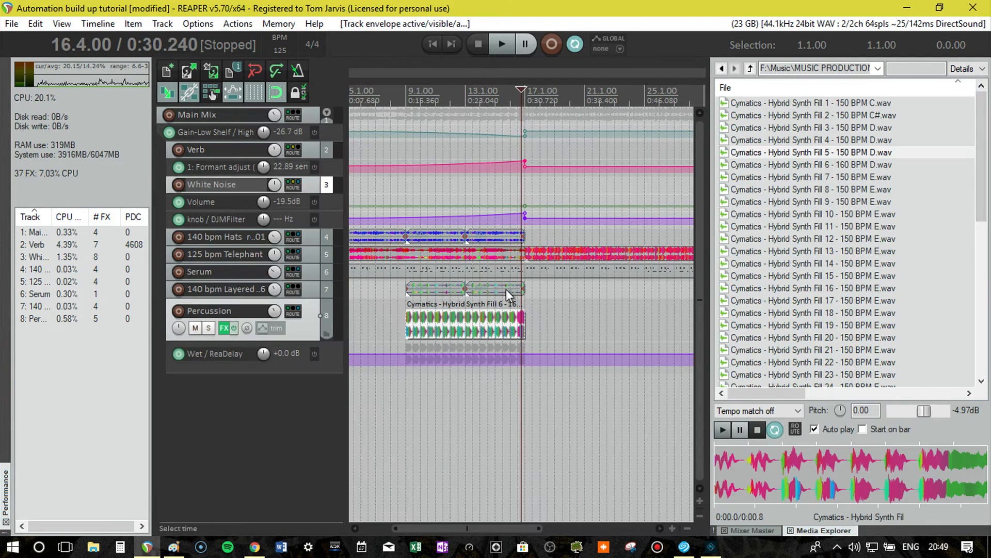
Add two points to the Percussion track's Wet envelope around bar 17 and shape a drop to -inf dB there.
right_click(526, 351)
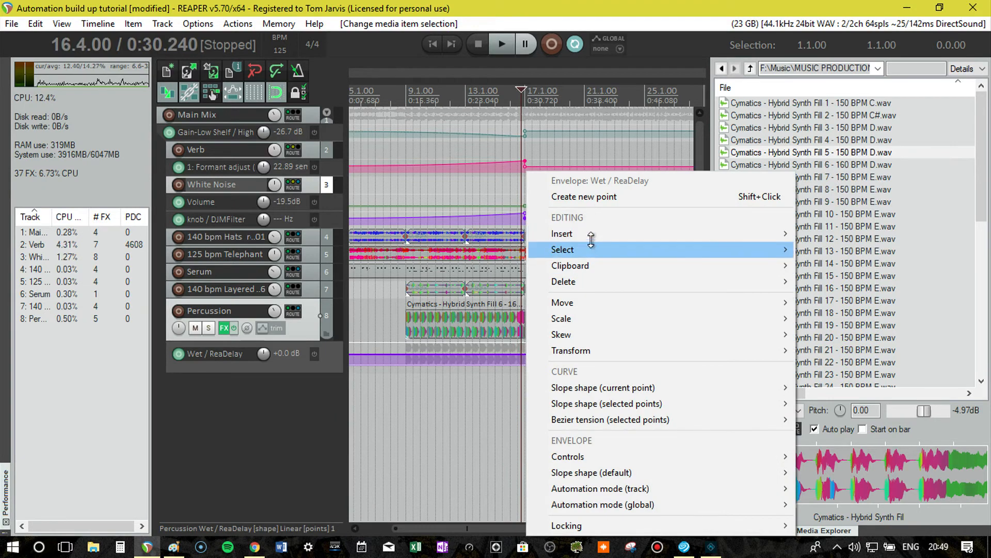
left_click(591, 197)
right_click(533, 355)
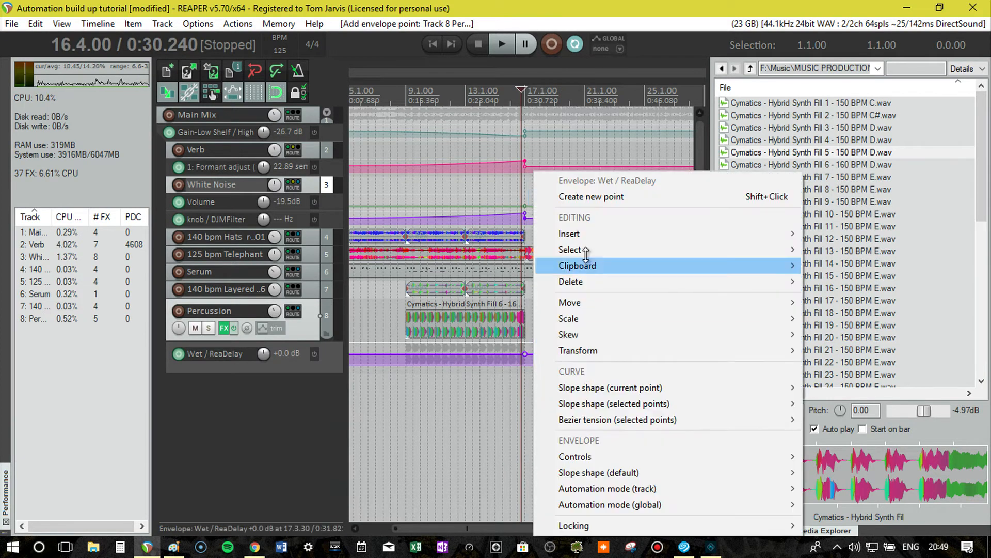
left_click(601, 199)
left_click_drag(533, 354, 541, 455)
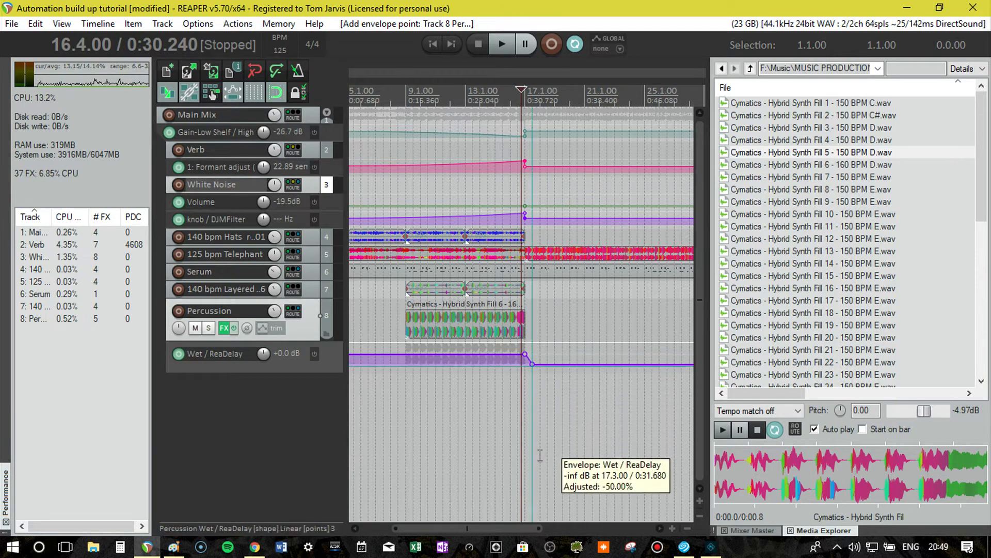
left_click_drag(526, 366, 523, 364)
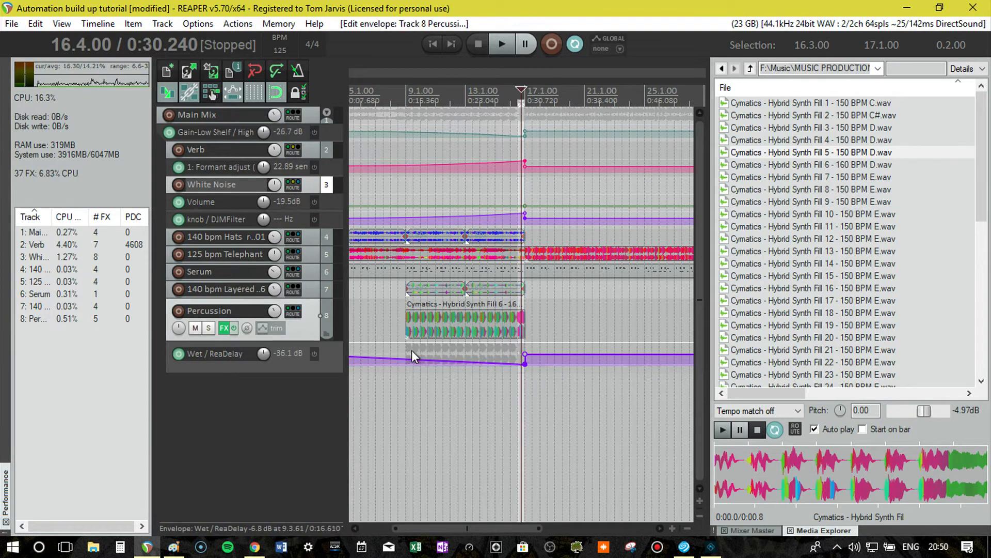
Lower the Wet envelope's starting point at 1.1.00 to -inf dB.
scroll(361, 362, "down", 2)
double_click(350, 354)
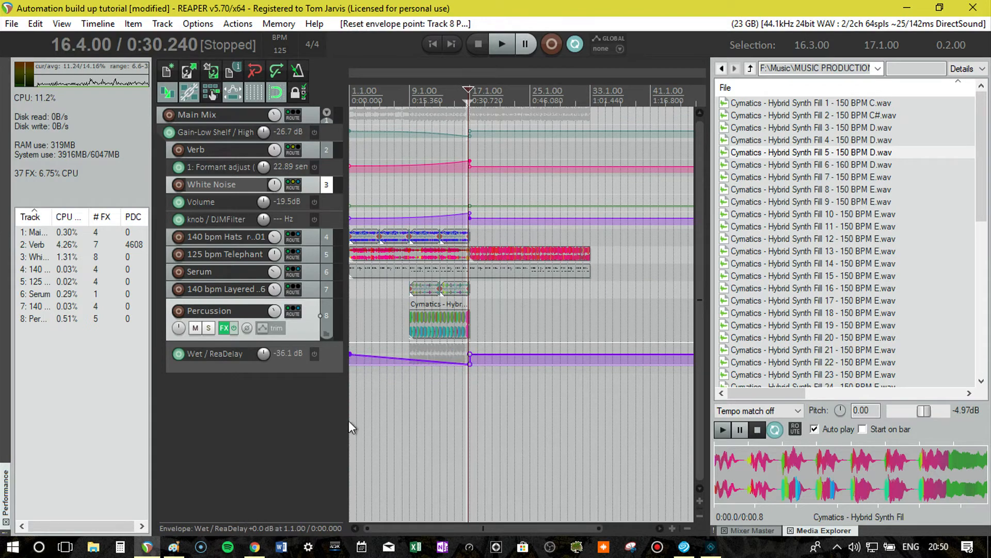
left_click(349, 421)
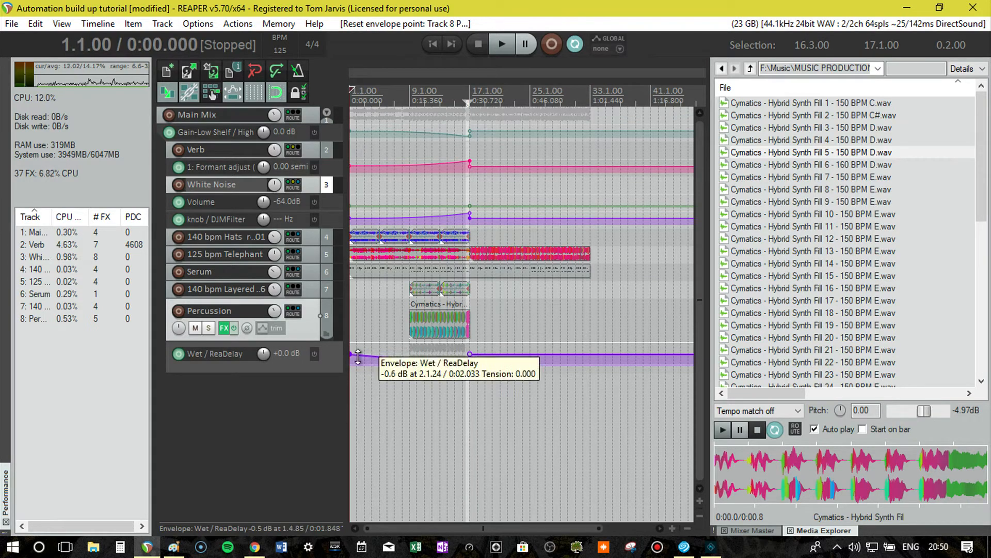
left_click(366, 368)
scroll(361, 362, "up", 5)
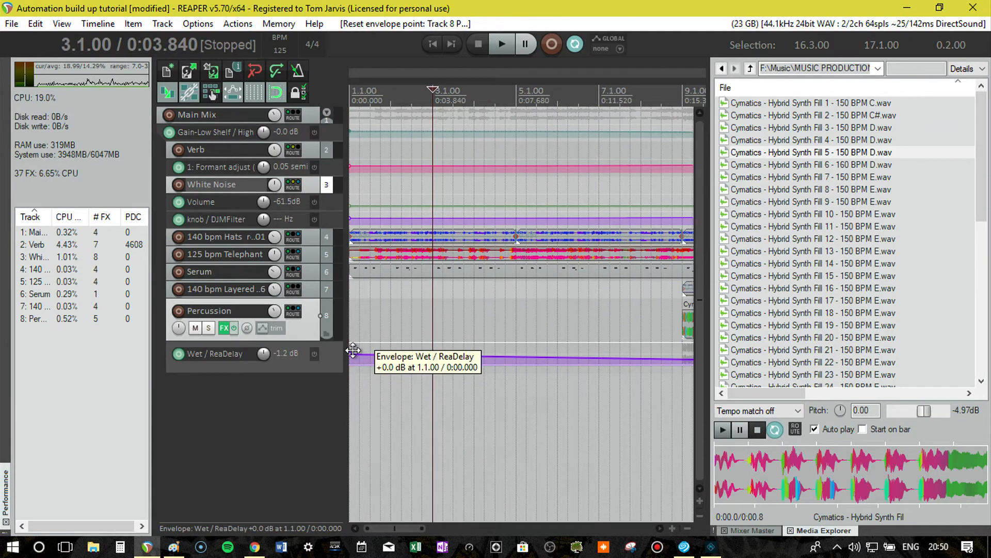
left_click_drag(353, 350, 353, 434)
scroll(568, 349, "down", 3)
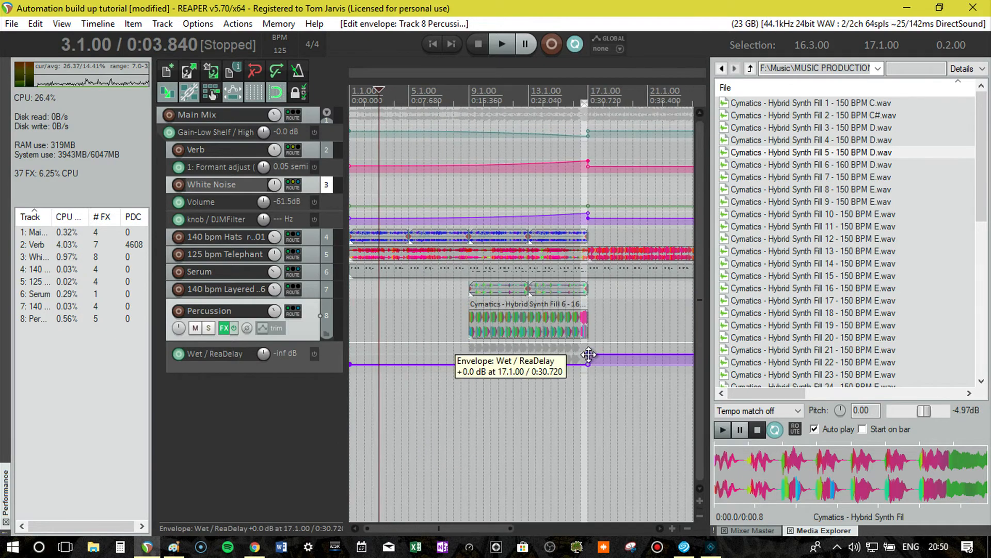
Ramp the Wet envelope up to 0 dB at 17.1.00 and drop it to -inf dB at a point around 17.3.
left_click(611, 378)
left_click_drag(591, 360, 587, 291)
double_click(595, 355)
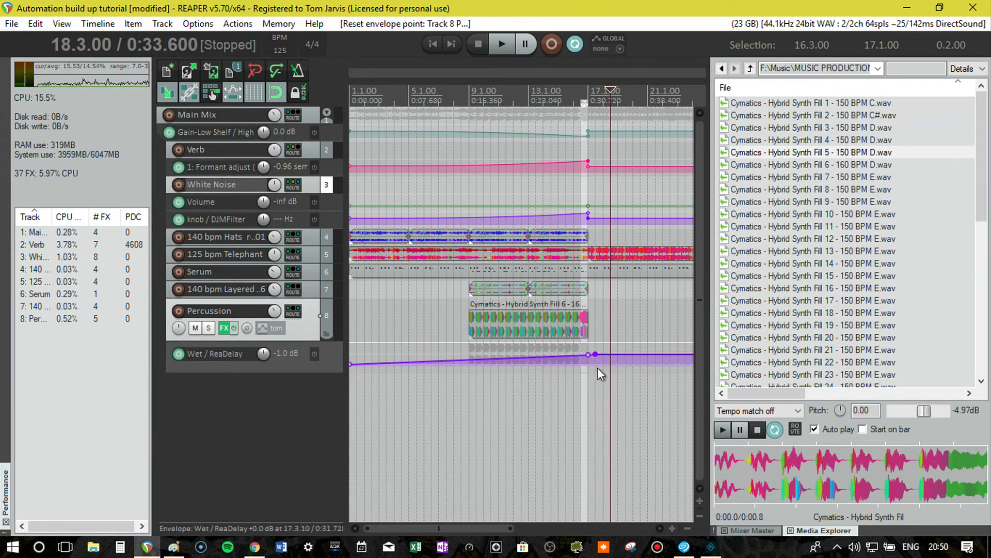
left_click_drag(613, 354, 609, 445)
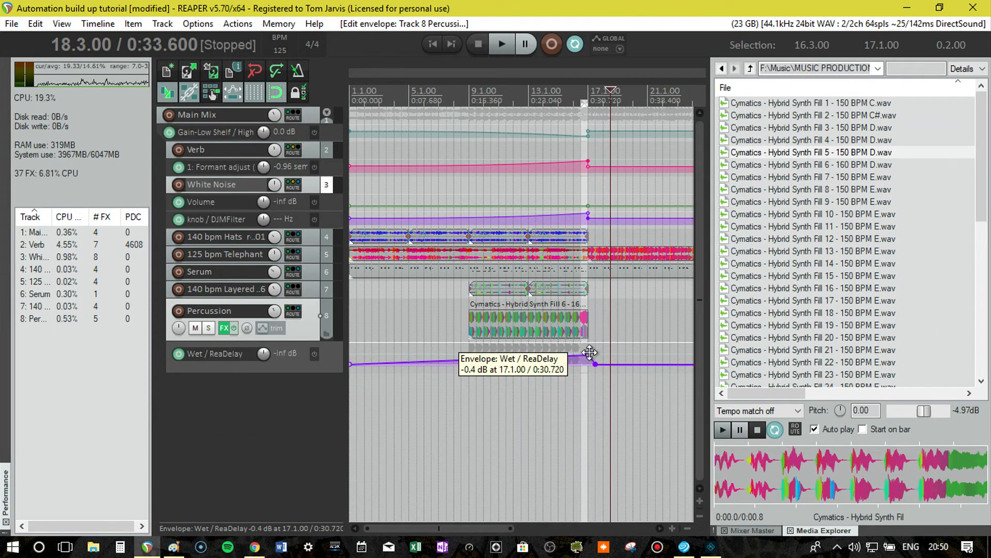
mouse_move(590, 352)
left_mouse_down()
mouse_move(591, 367)
mouse_move(588, 355)
left_mouse_up()
double_click(585, 356)
Clear the time selection and play from bar 9, lowering the Wet envelope's peak at bar 17 and adjusting the Percussion track's volume.
left_click(577, 96)
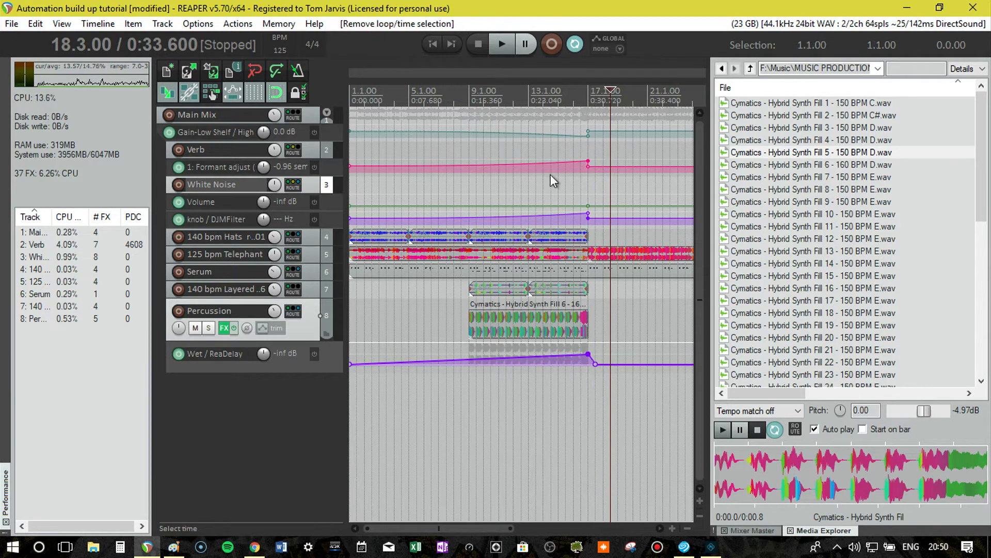
left_click(474, 100)
key("space")
left_click(470, 100)
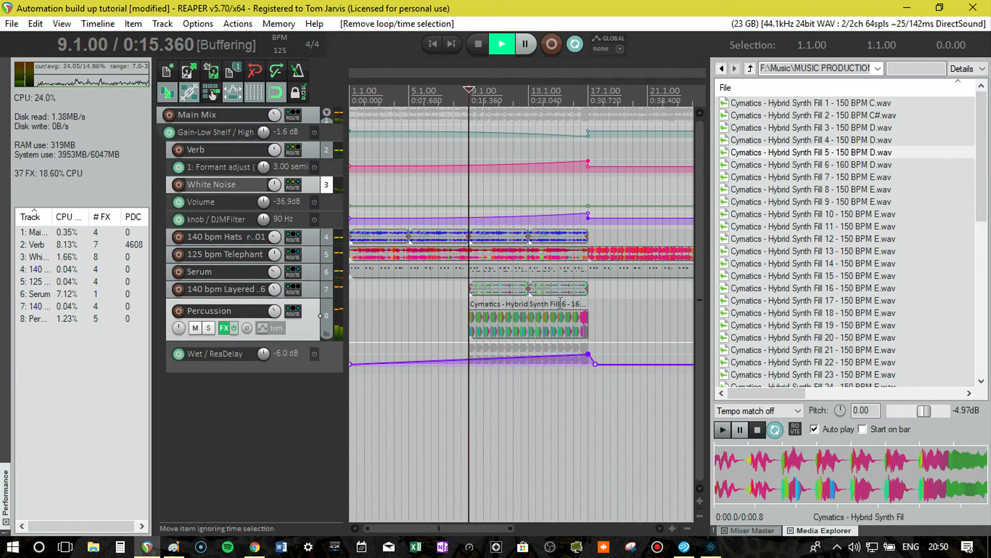
left_click_drag(585, 353, 581, 358)
mouse_move(274, 312)
left_mouse_down()
mouse_move(275, 326)
mouse_move(278, 310)
left_mouse_up()
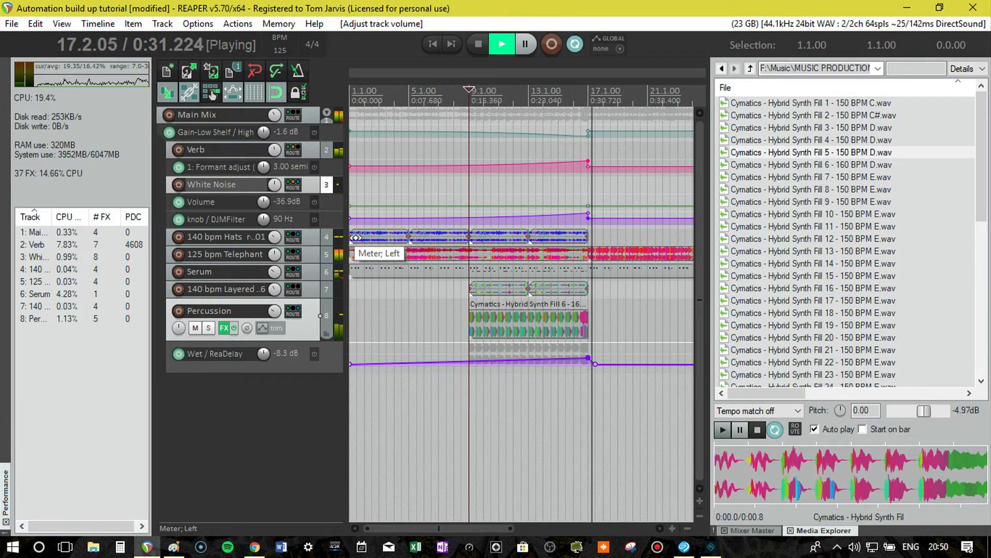
key("space")
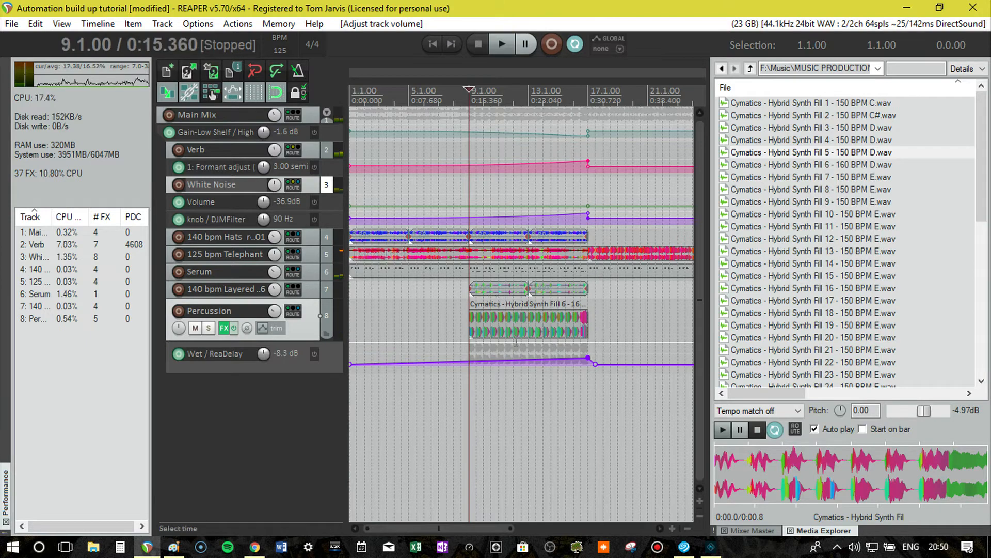
Copy the glued Percussion item from bar 9 to the start of the project at bar 1.
left_click(490, 327)
left_click_drag(525, 327, 386, 331)
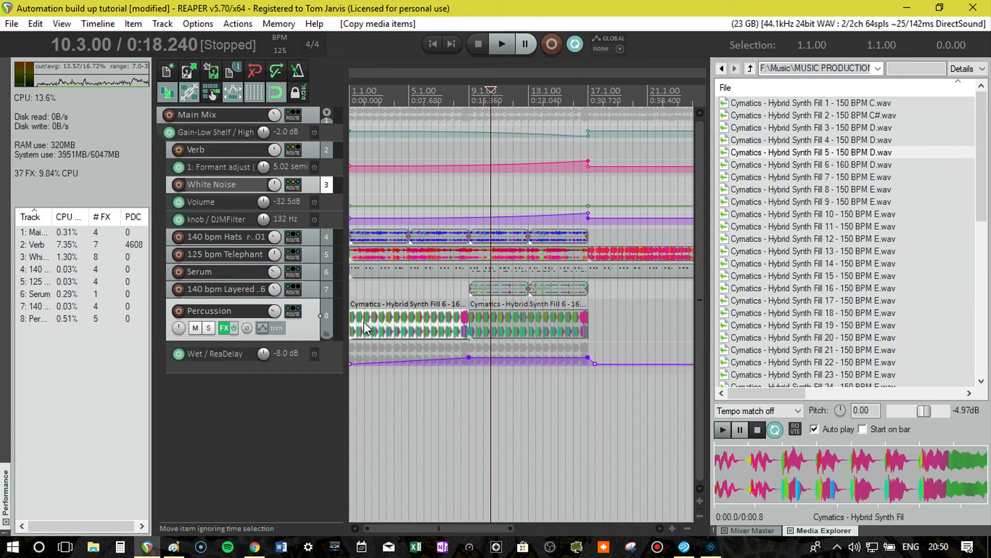
left_click(364, 328)
Split the copied Percussion item into slices of varying length at successive beats from 1.3.00 to 8.2.00.
scroll(361, 333, "up", 2)
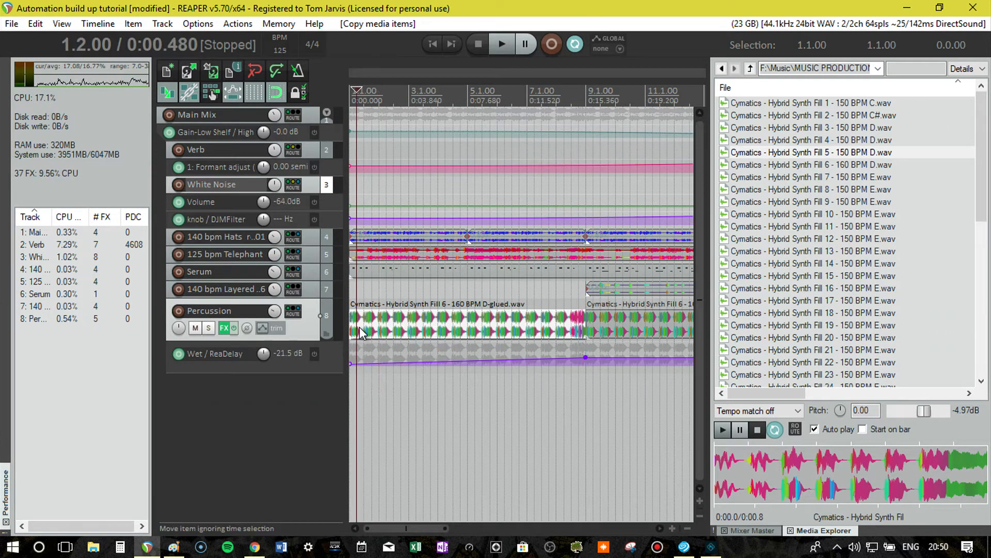
left_click(364, 91)
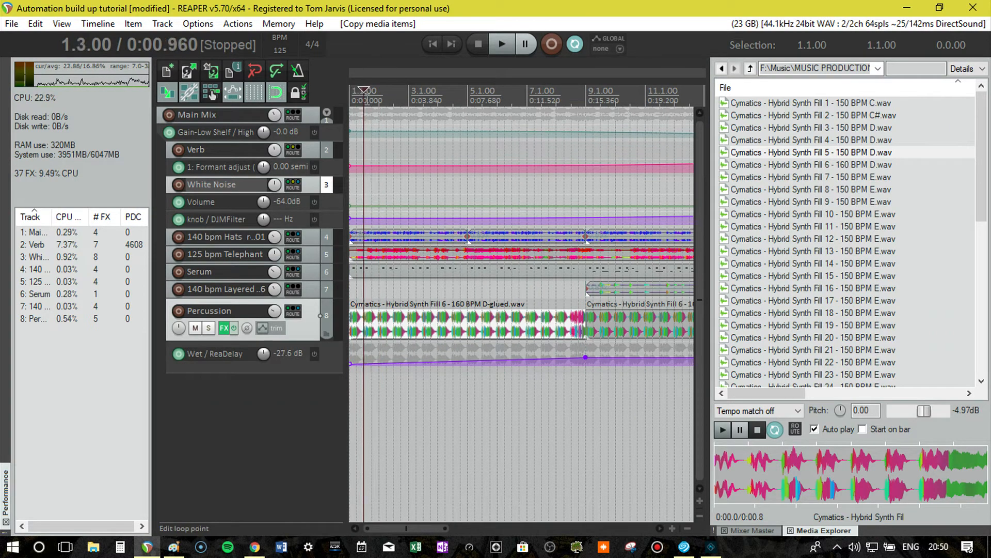
key("s")
left_click(379, 92)
key("s")
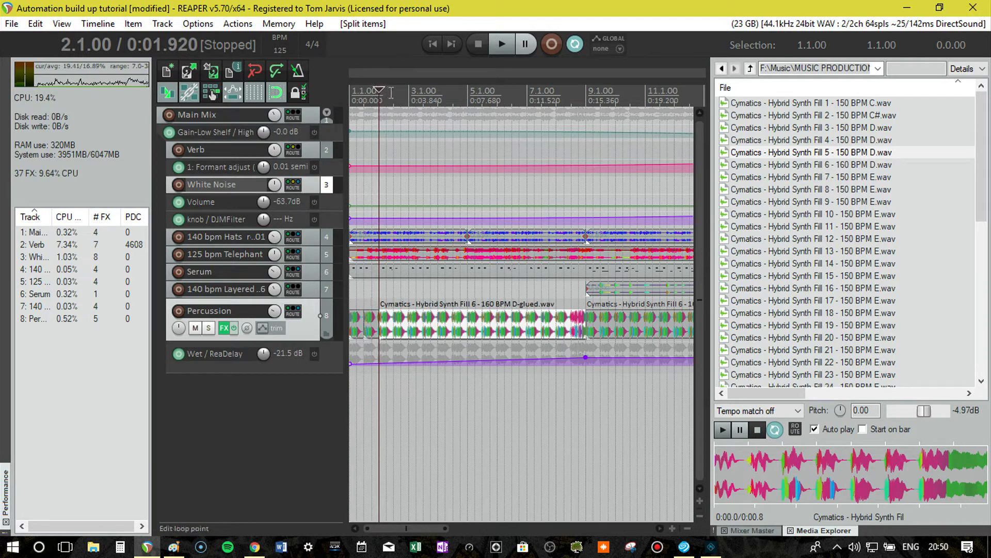
left_click(394, 92)
left_click(408, 91)
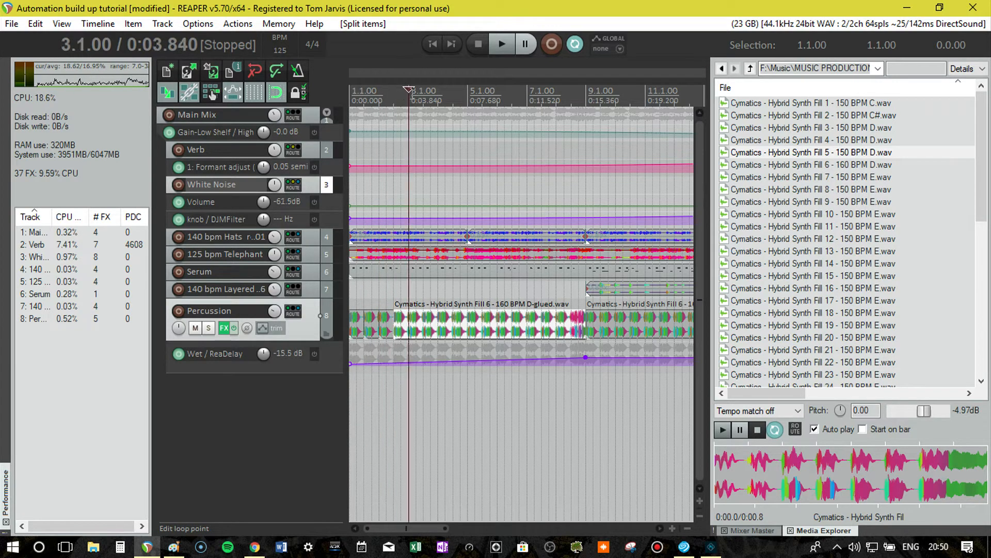
left_click(431, 92)
key("s")
left_click(439, 92)
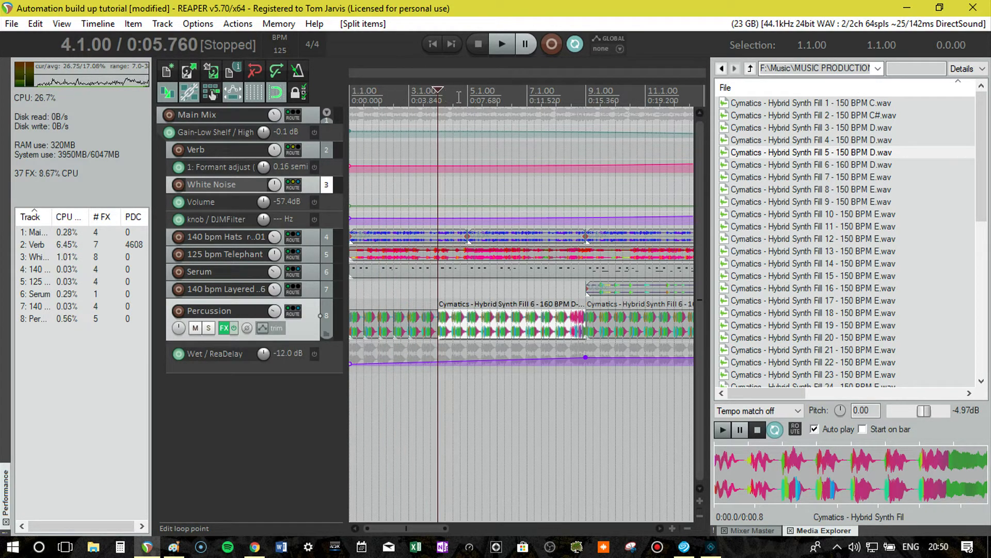
left_click(453, 98)
key("s")
left_click(476, 97)
key("s")
left_click(498, 97)
key("s")
left_click(520, 97)
key("s")
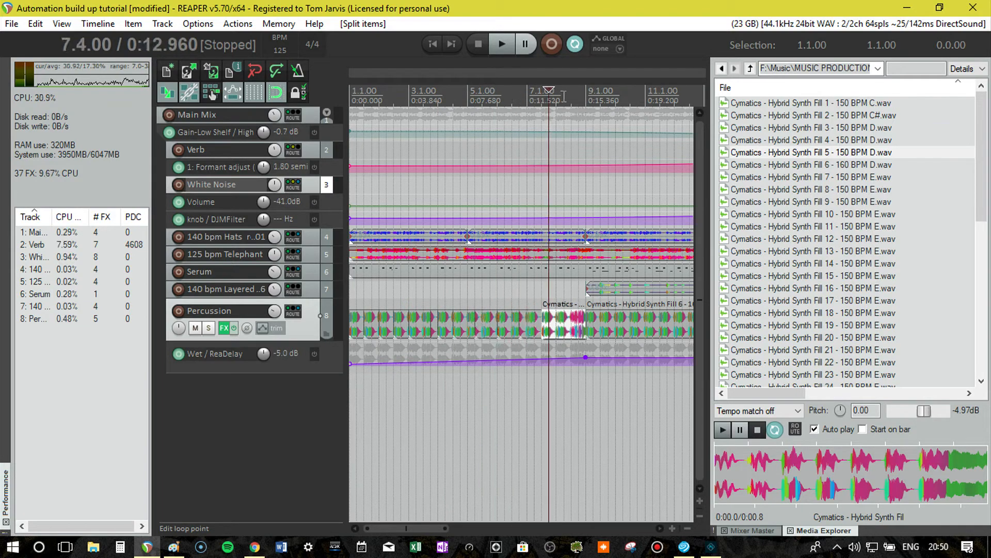
key("s")
left_click(564, 96)
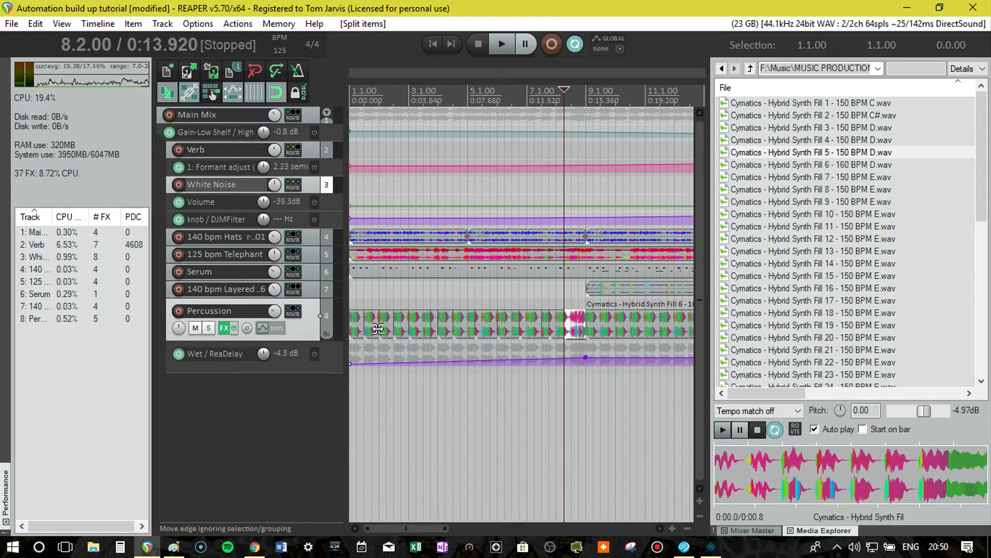
Select the alternating slices of the copied Percussion item between bars 1 and 9 and delete them.
left_click(373, 329, "ctrl")
left_click(401, 329, "ctrl")
left_click(445, 329, "ctrl")
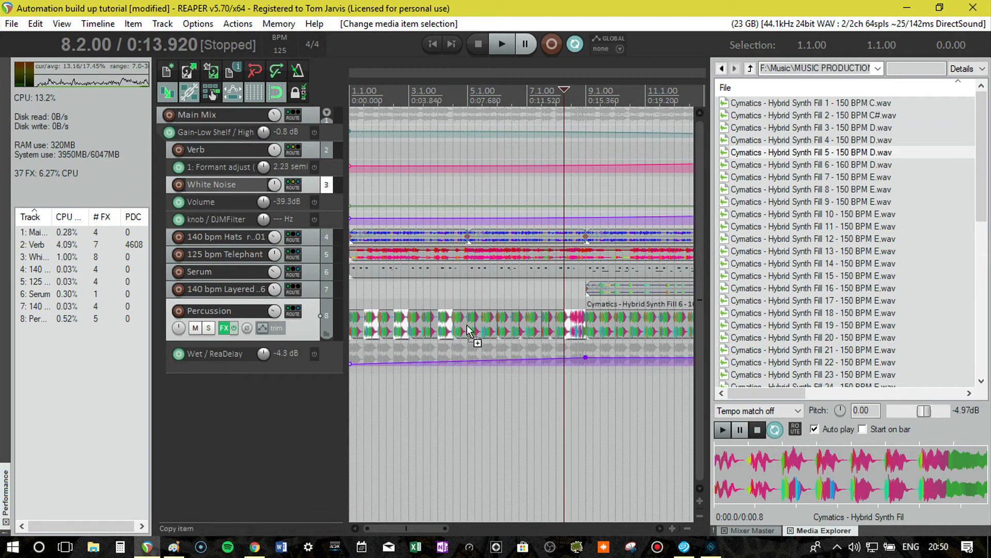
left_click(509, 330, "ctrl")
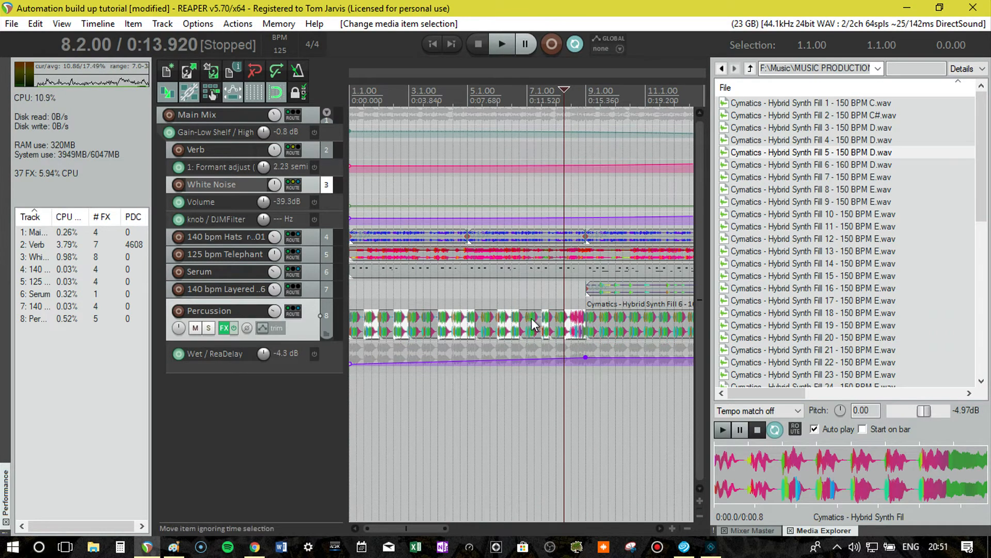
key("Delete")
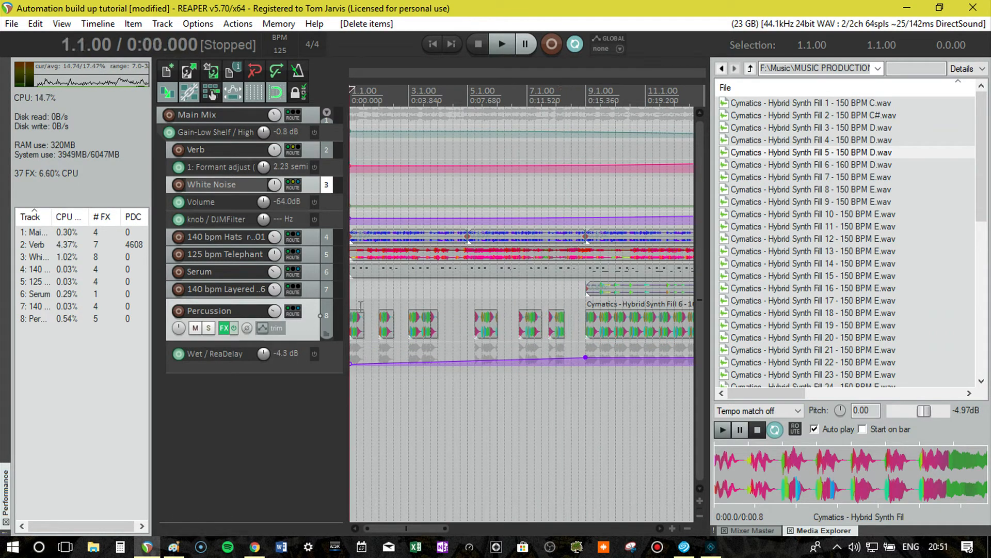
Delete the remaining Percussion slice that starts at bar 2, leaving its media item properties unchanged.
scroll(361, 306, "down", 3)
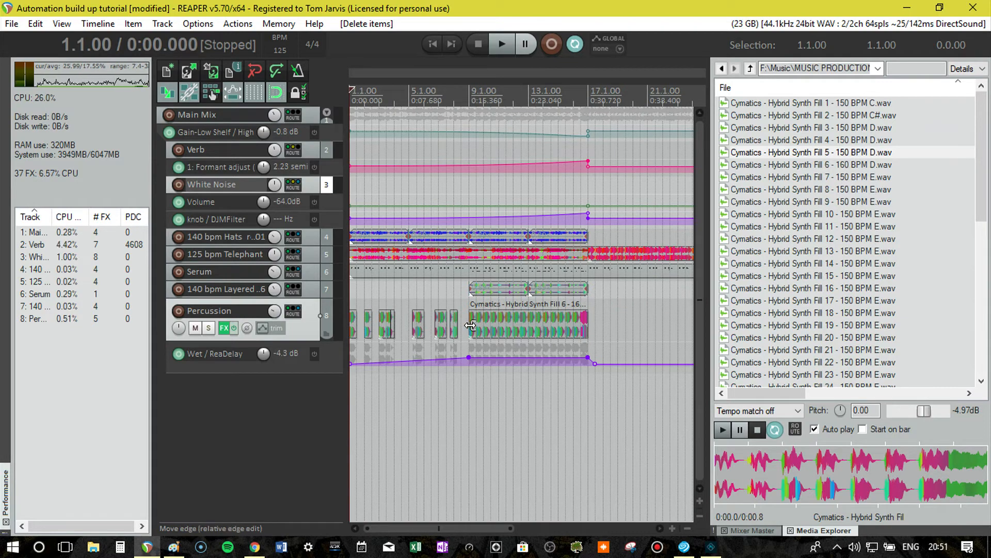
double_click(369, 323)
key("Delete")
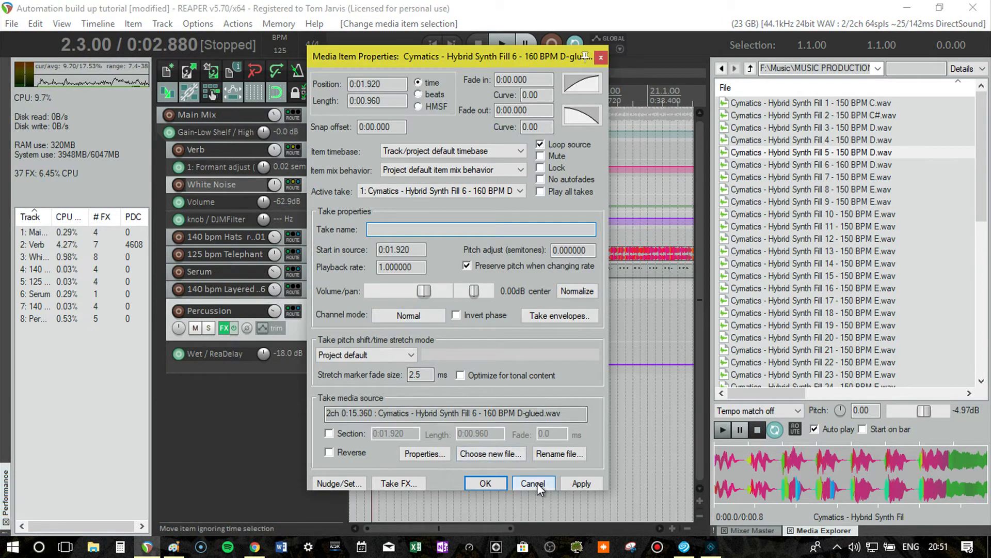
left_click(533, 483)
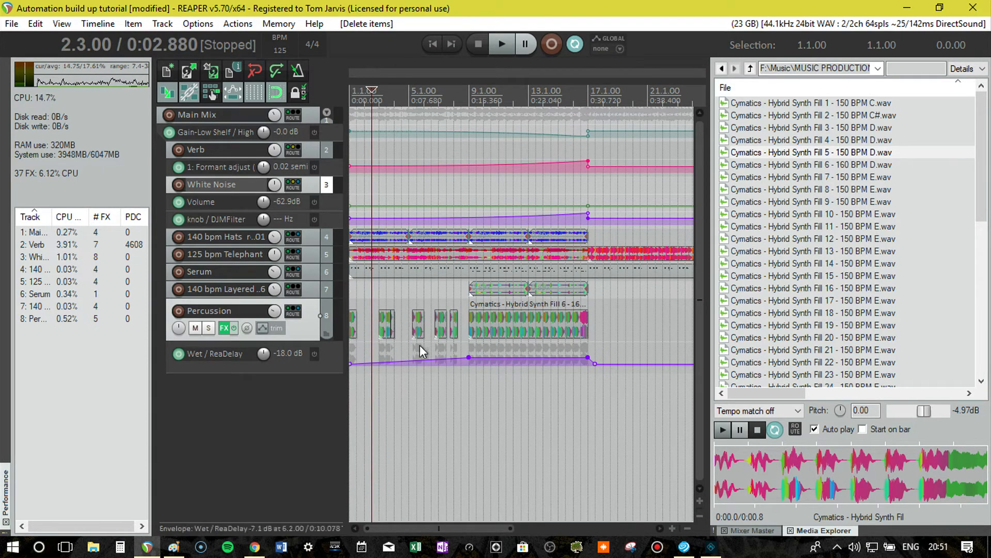
Play the arrangement from the start of the project to review the thinned-out percussion.
key("Home")
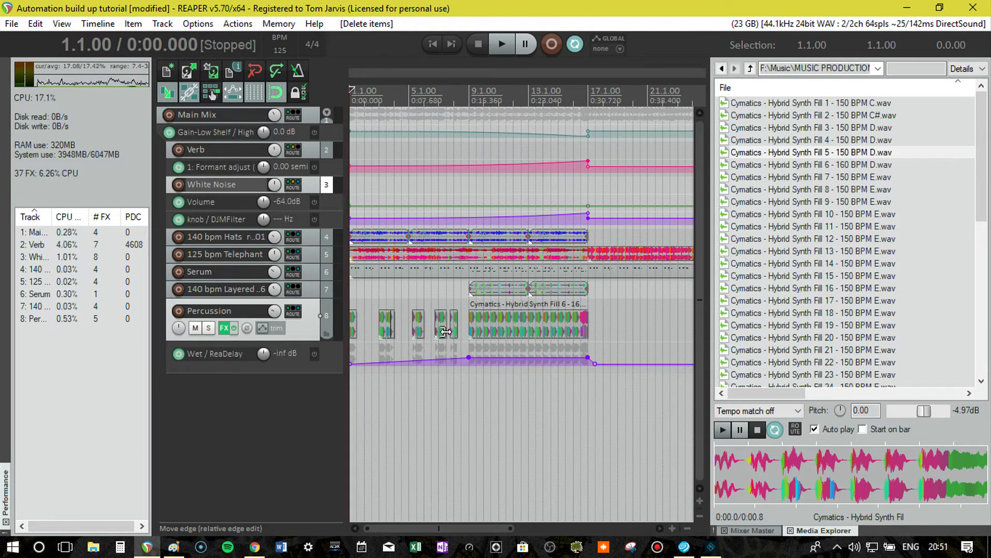
key("space")
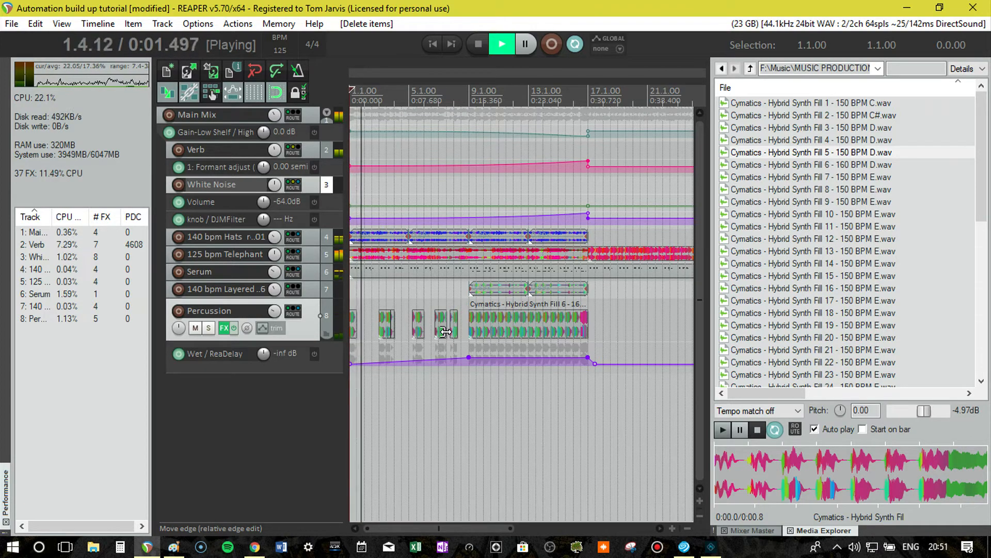
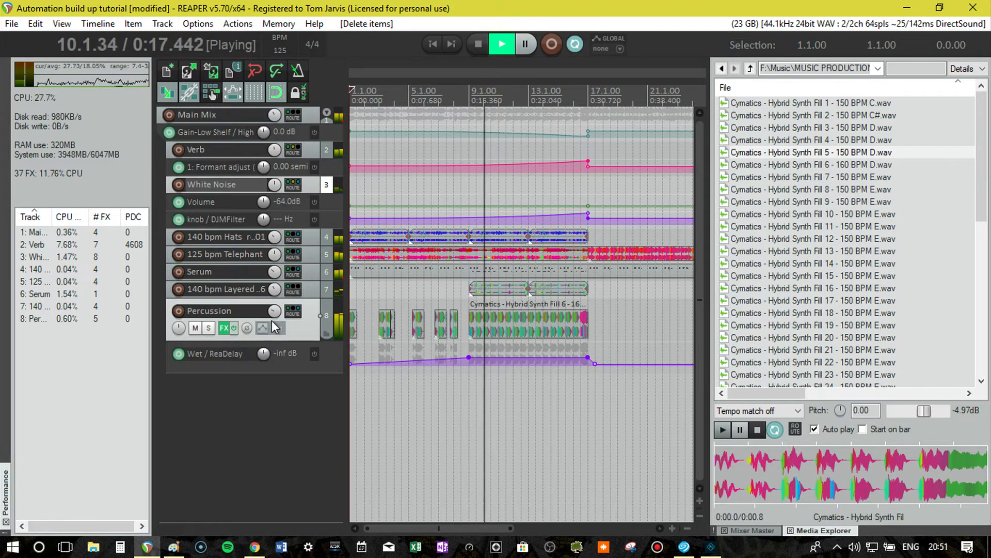
Lower the Percussion track's volume during playback and stop after the drop at bar 17.
left_click_drag(273, 313, 274, 333)
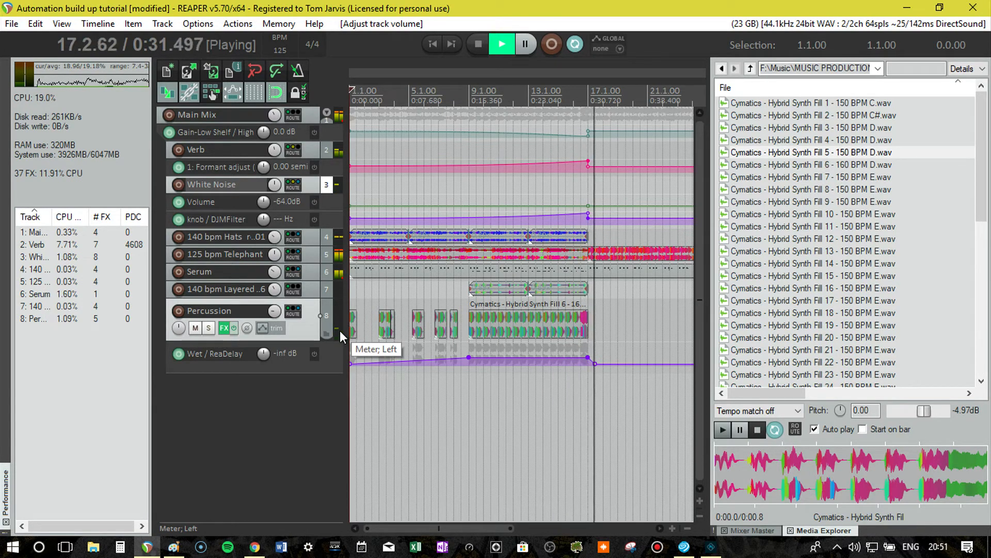
key("space")
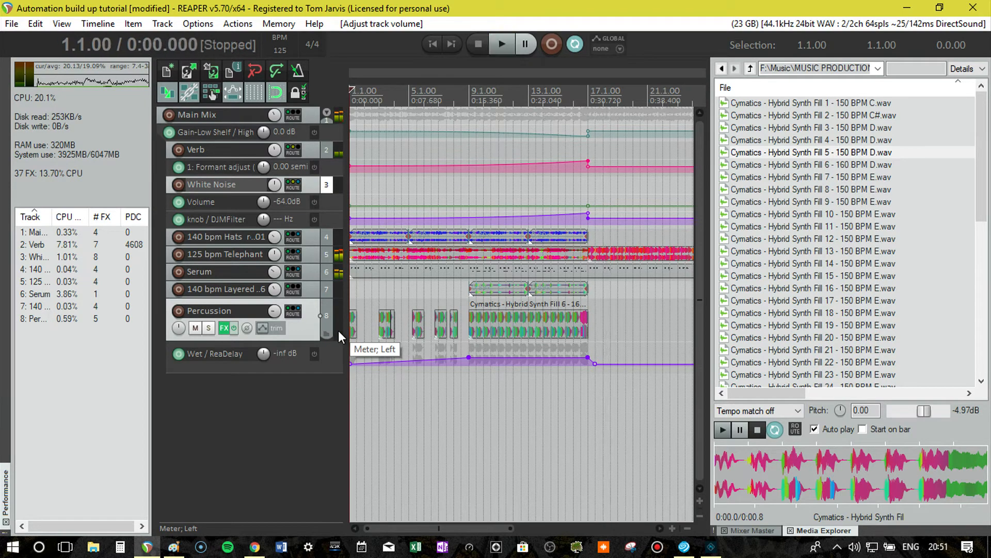
Split the long Percussion item at bars 13 and 15, compress the slices for faster hits, and copy the compressed slice up to the final fill.
left_click(528, 317)
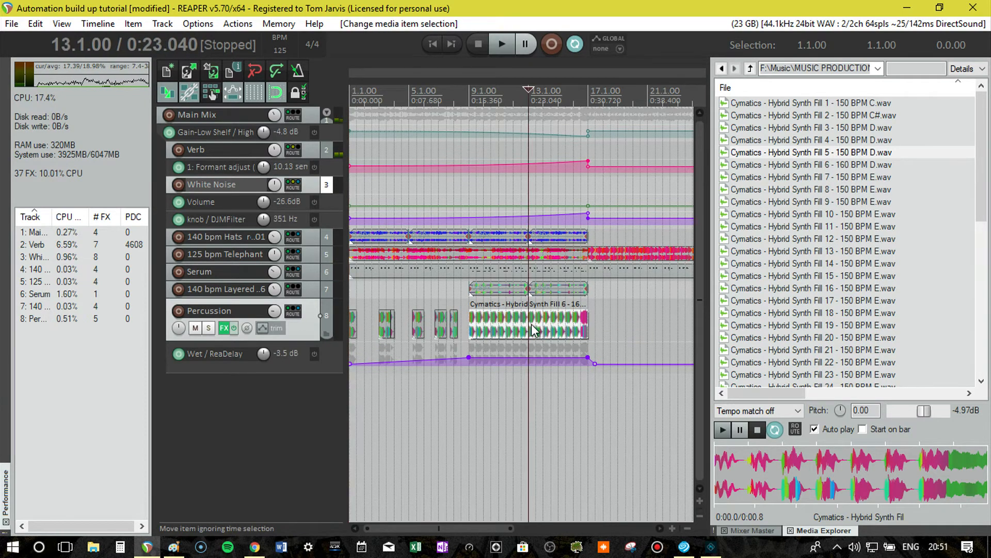
left_click(556, 329)
key("s")
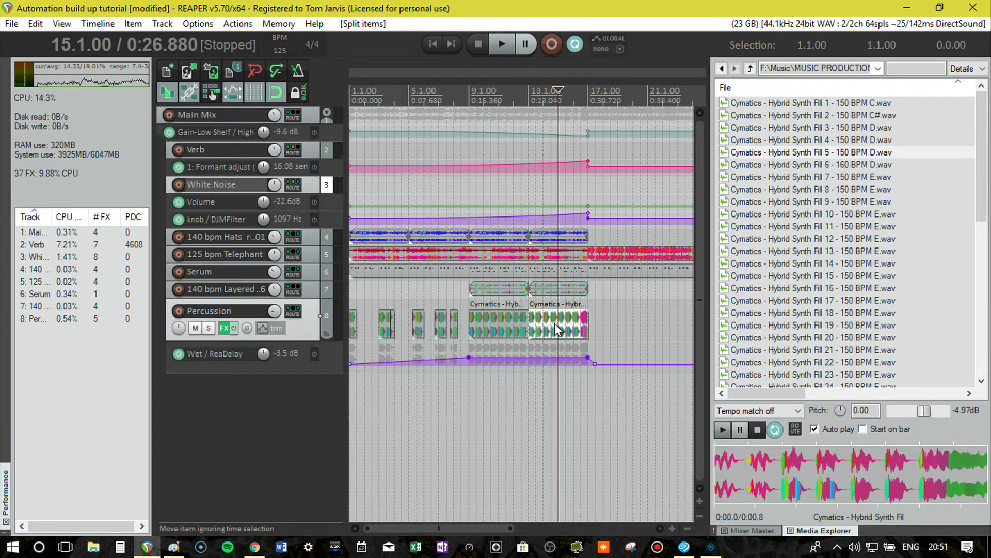
left_click(548, 333)
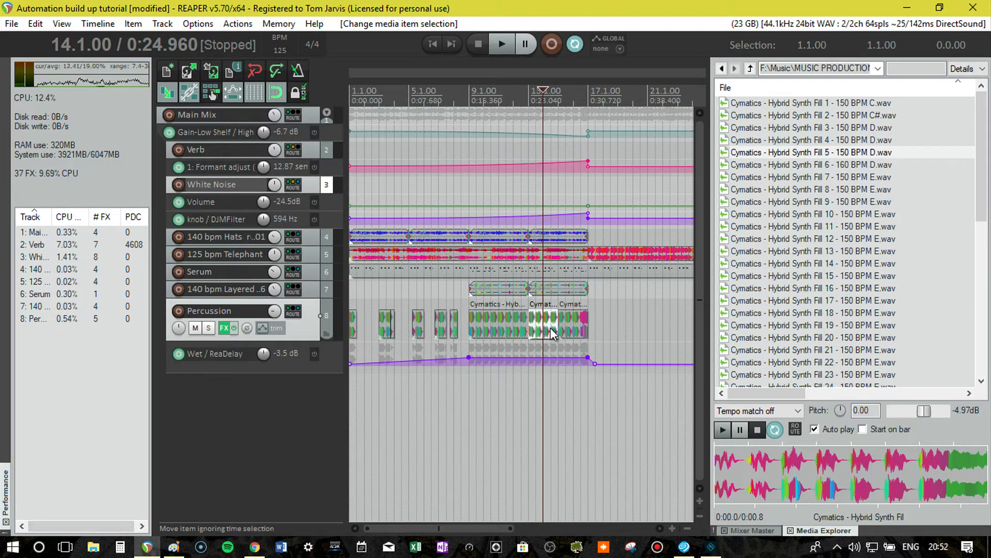
left_click(566, 331)
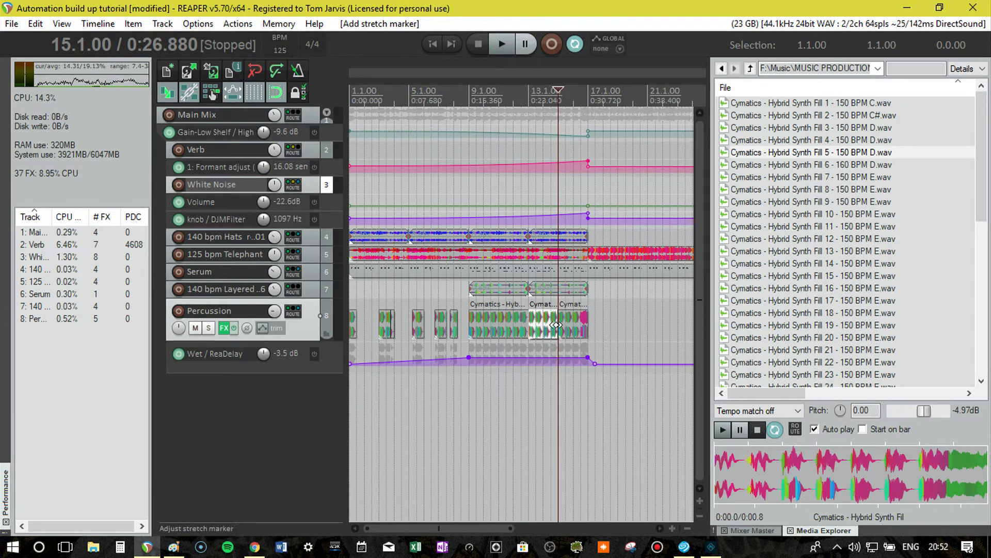
mouse_move(556, 324)
left_mouse_down()
mouse_move(537, 321)
mouse_move(572, 330)
left_mouse_up()
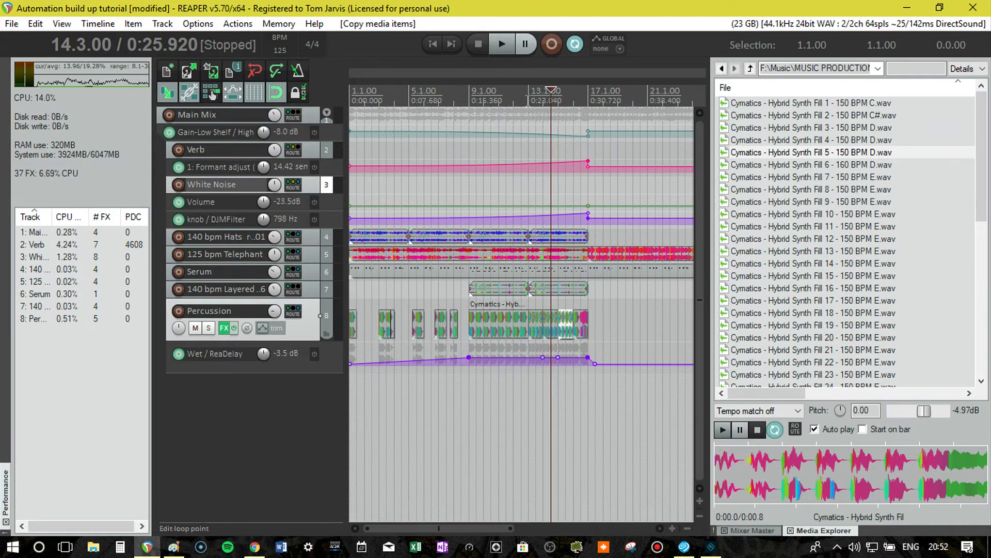
Play the soloed Percussion track from bar 13, lower its volume slightly, and take it out of solo.
left_click(528, 98)
left_click(209, 327)
key("space")
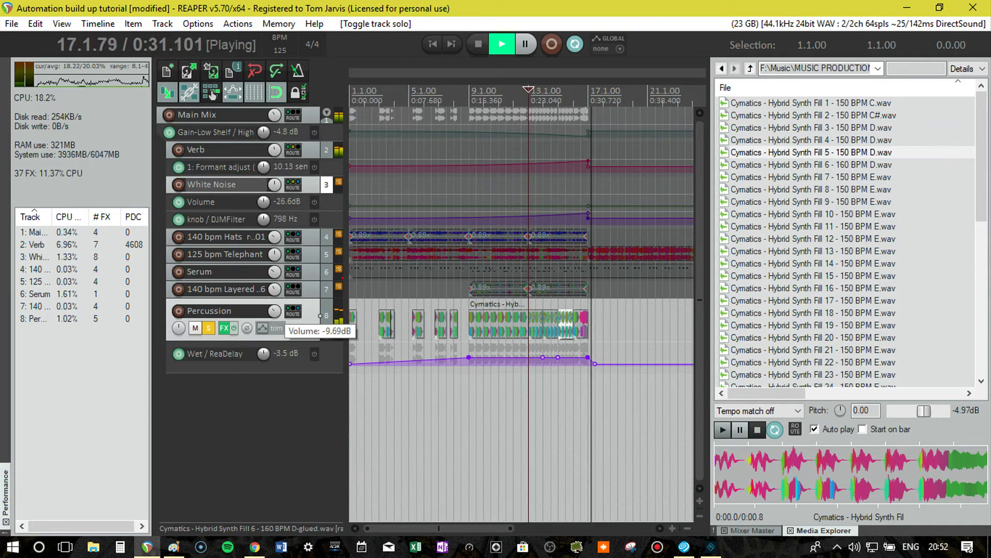
left_click_drag(277, 315, 278, 327)
key("space")
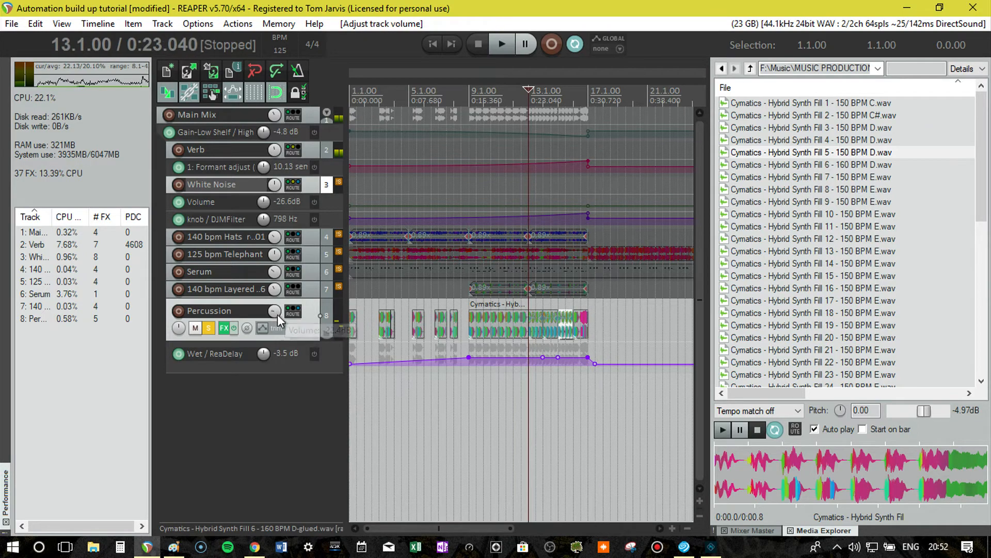
left_click(208, 330)
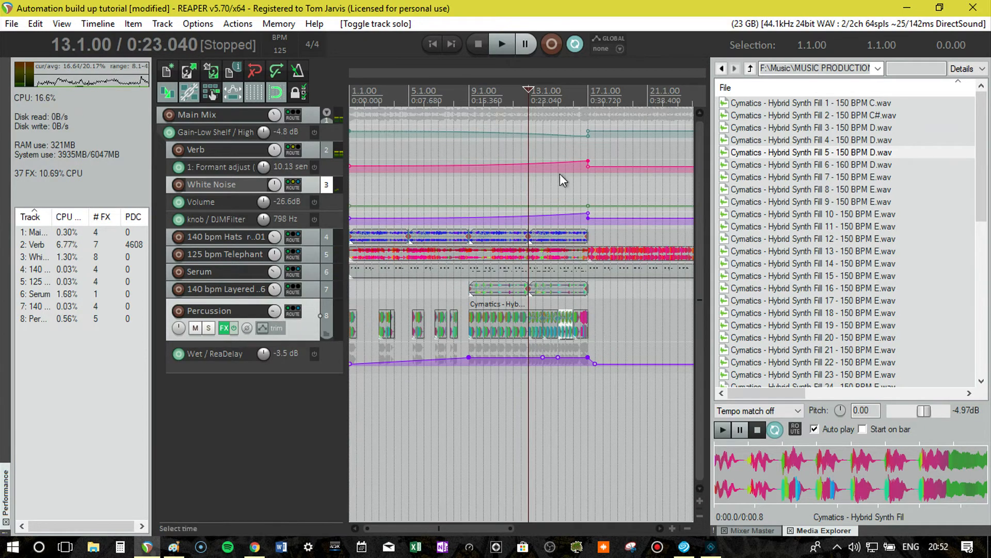
Add the ReaPitch (Cockos) effect to the end of the Percussion track's effects chain.
left_click(224, 328)
double_click(310, 155)
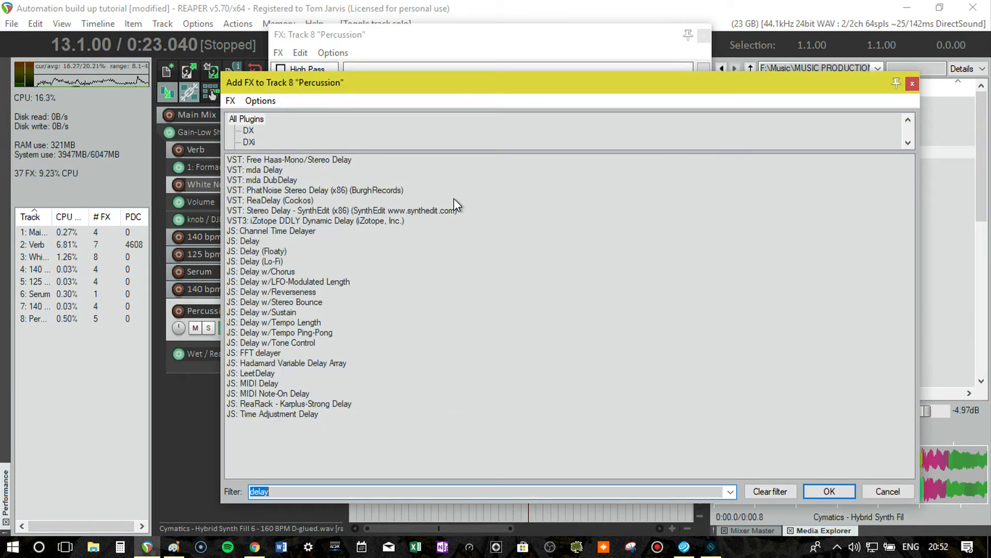
type("pitch")
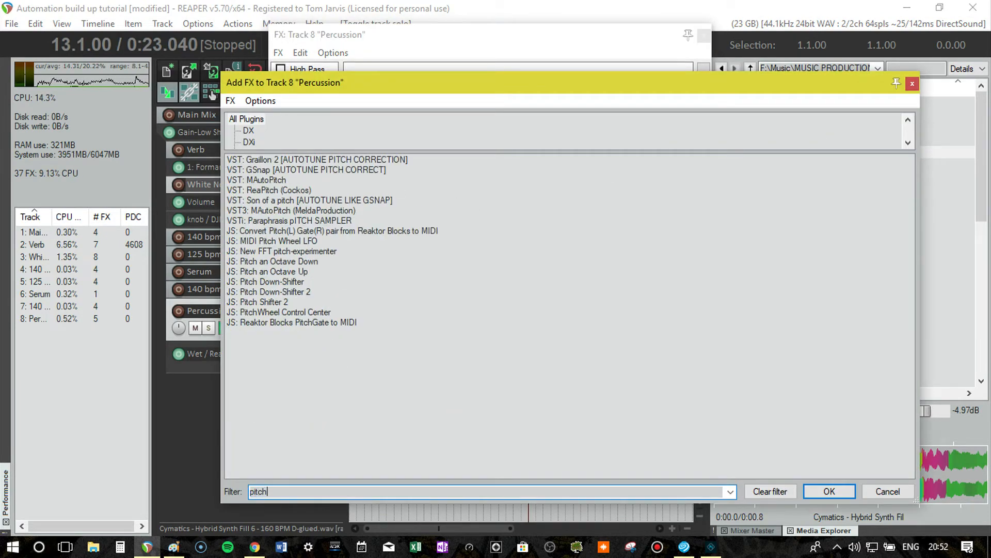
double_click(274, 193)
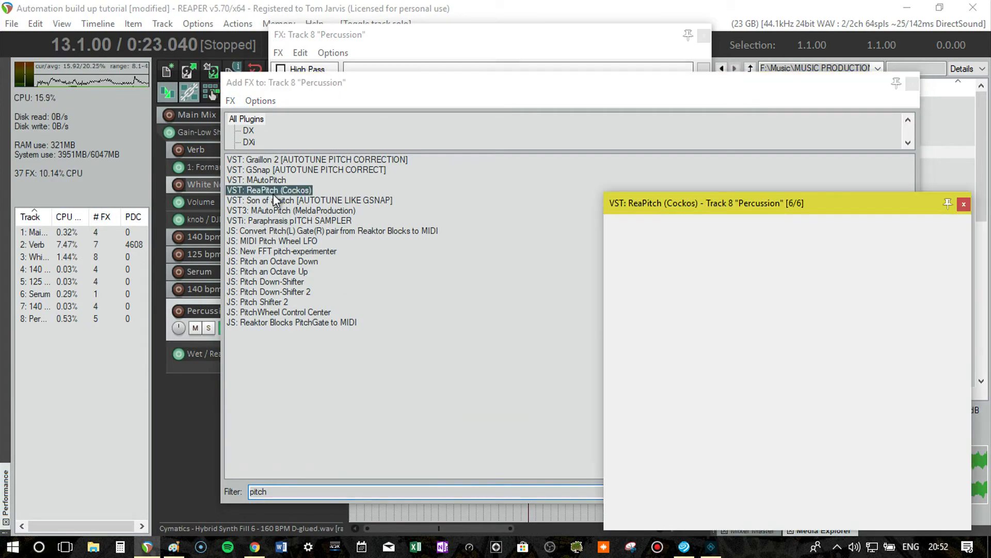
left_click_drag(787, 202, 687, 153)
left_click(704, 35)
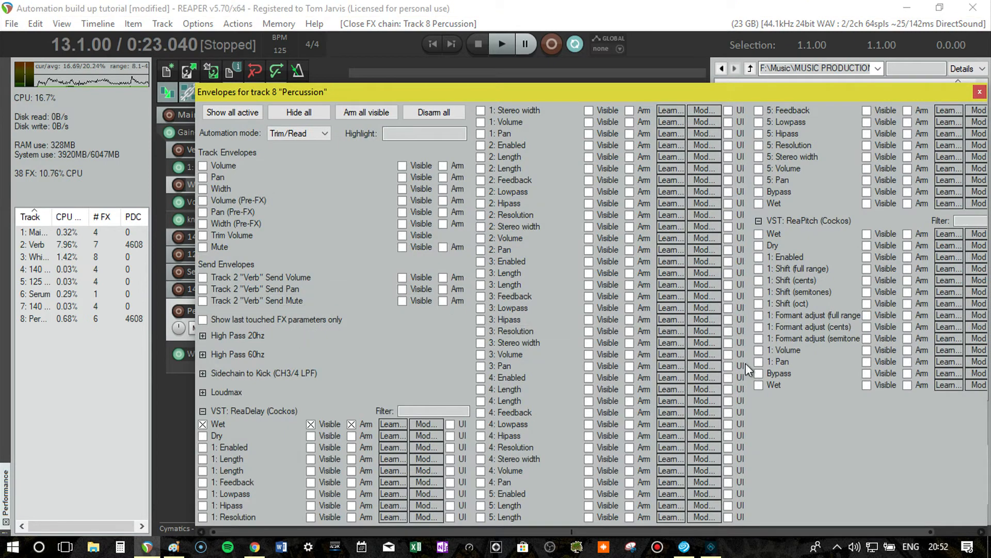
Show and arm the ReaPitch Formant adjust (full range) envelope for the Percussion track.
left_click(807, 316)
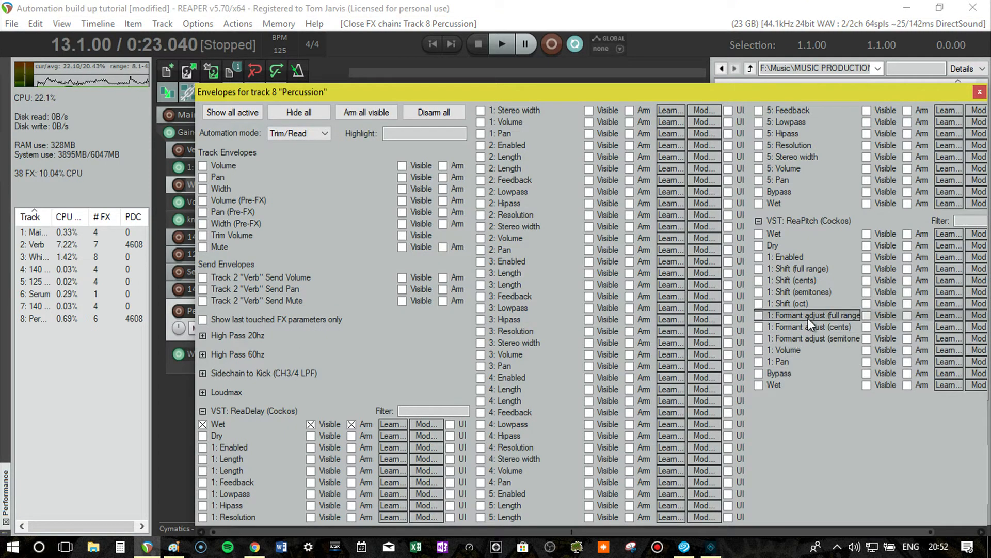
left_click(979, 92)
left_click(868, 154)
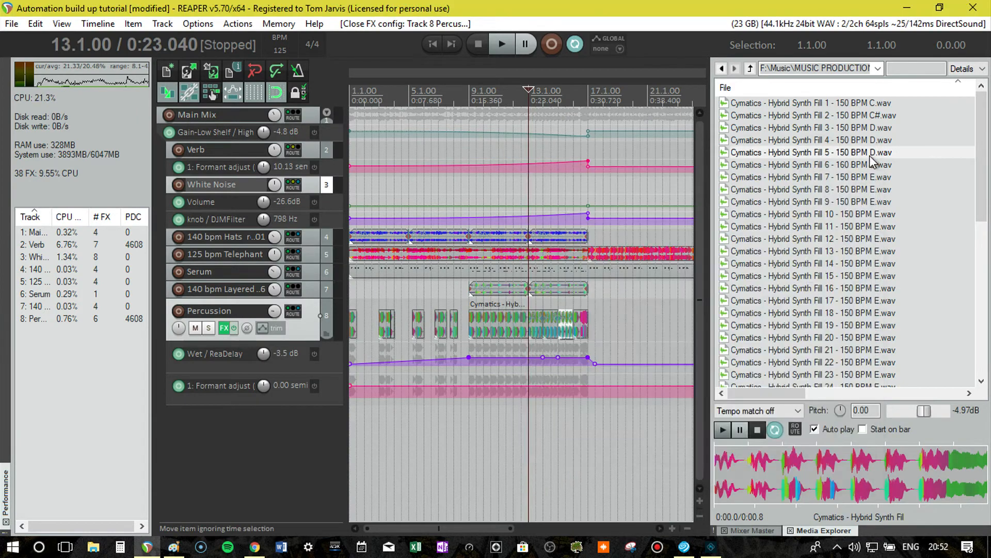
Add two points to Percussion's Formant adjust envelope and raise one at bar 17 to form a ramp with an immediate drop back to zero.
left_click(589, 385)
right_click(590, 384)
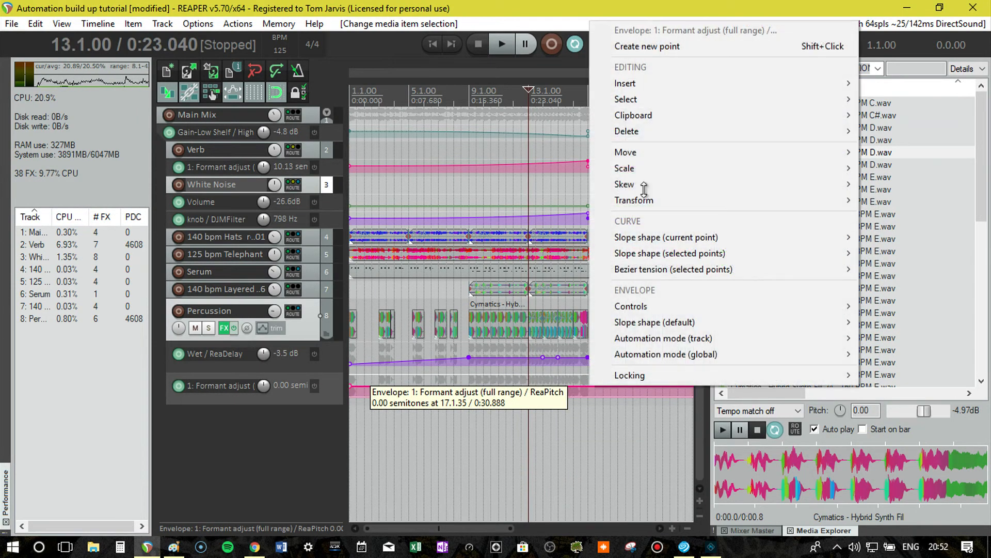
left_click(667, 45)
right_click(561, 385)
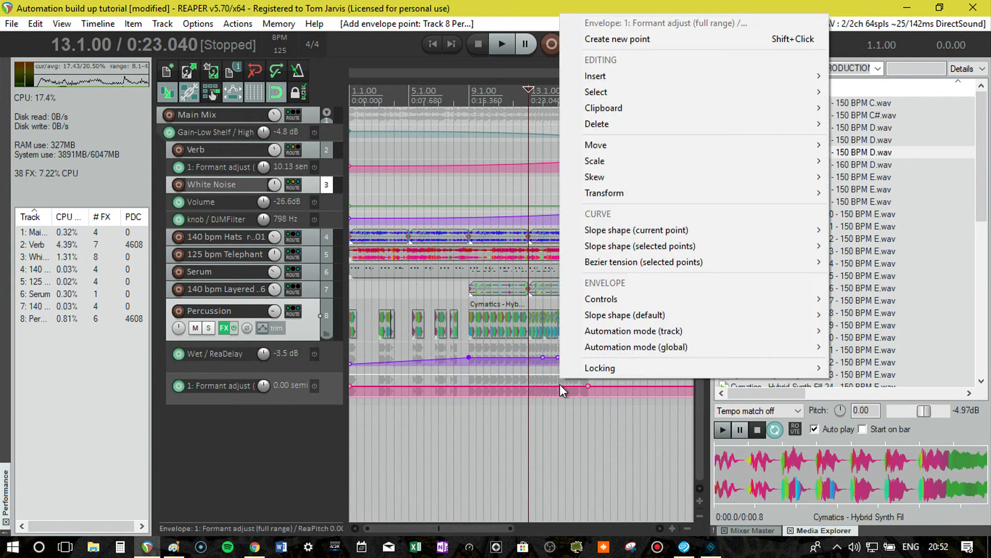
left_click(666, 40)
left_click_drag(558, 386, 588, 290)
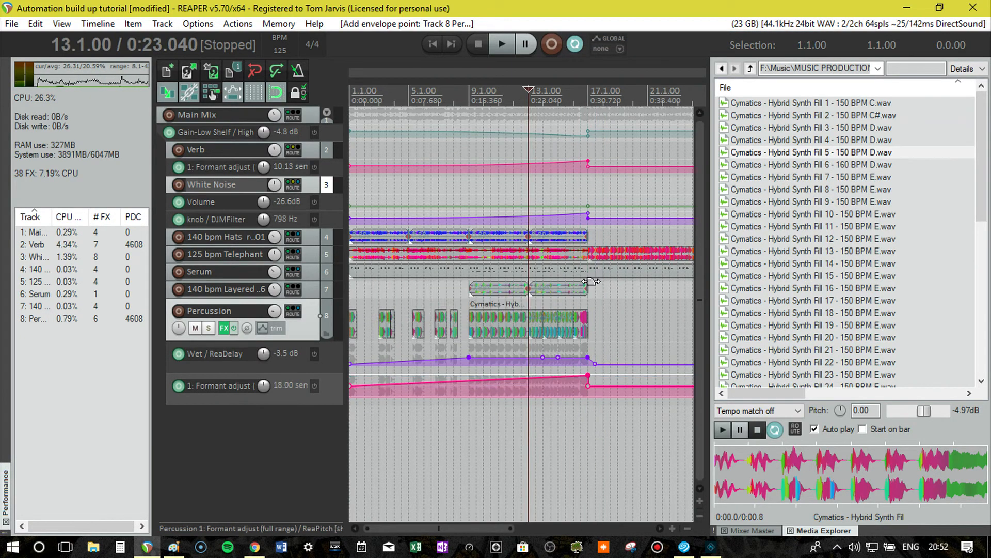
Change the slope shape of the Percussion formant envelope's first point to a curve that rises faster toward bar 17.
right_click(350, 385)
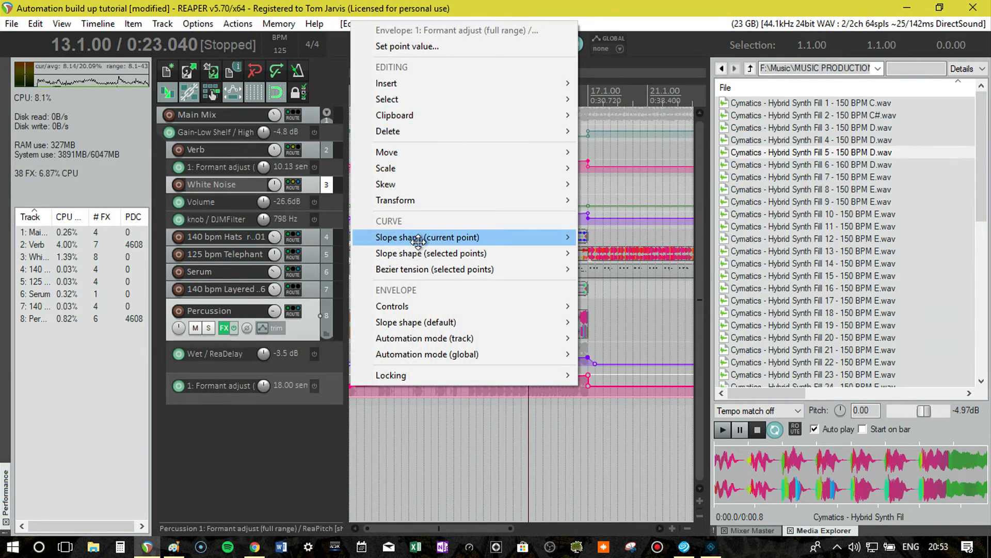
mouse_move(480, 237)
left_click(611, 302)
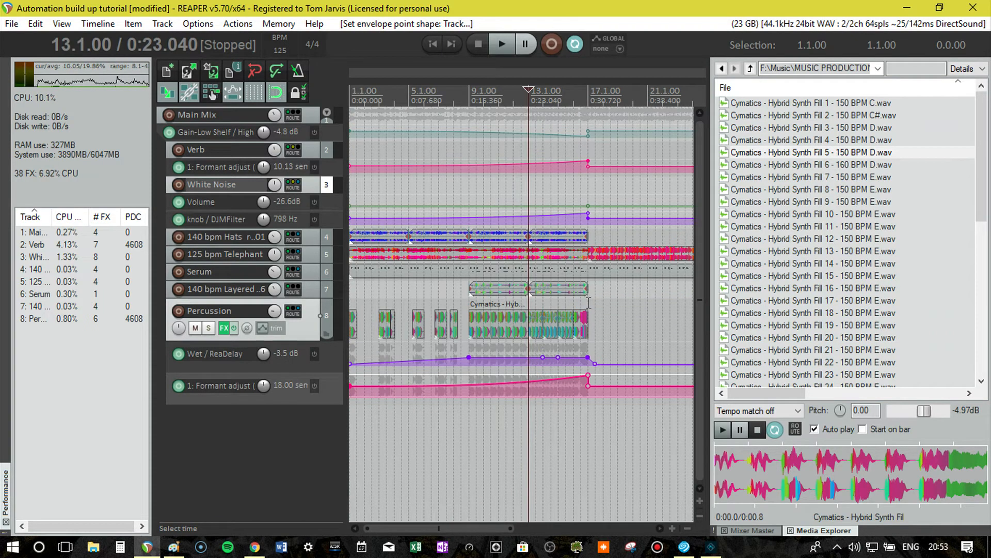
Audition the soloed Percussion from bar 13, enlarge its formant envelope lane, and lower the peak at bar 17 to about a third of its height.
key("space")
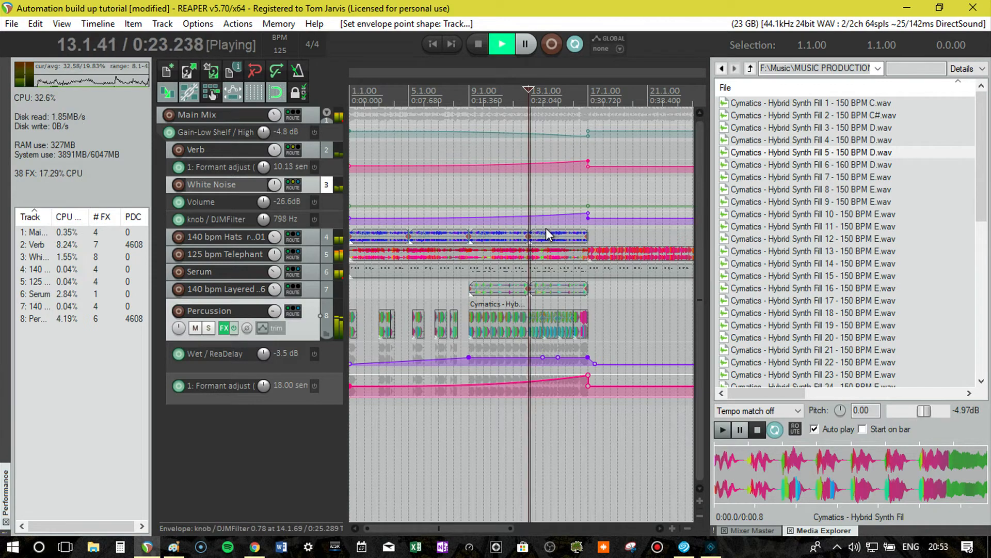
left_click(209, 329)
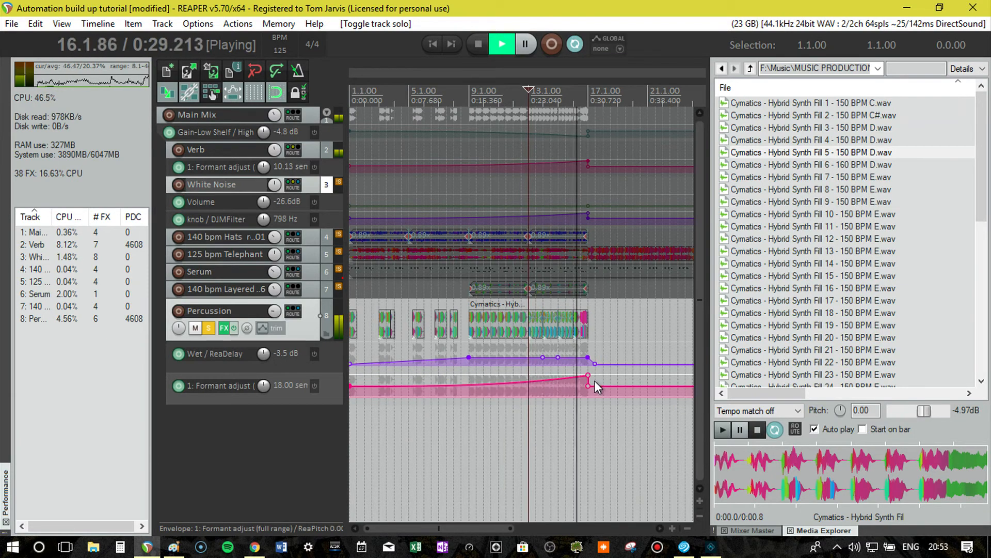
key("space")
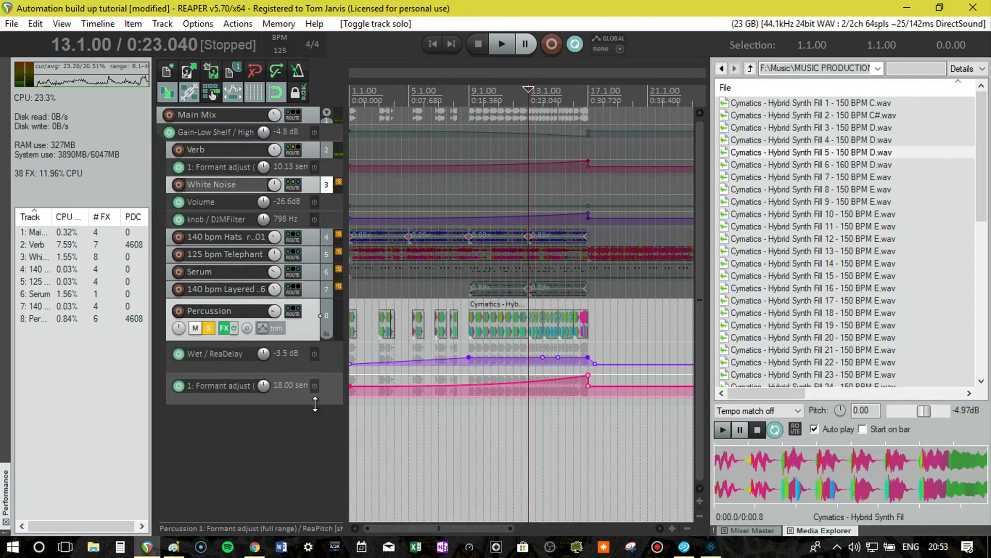
left_click_drag(310, 398, 309, 497)
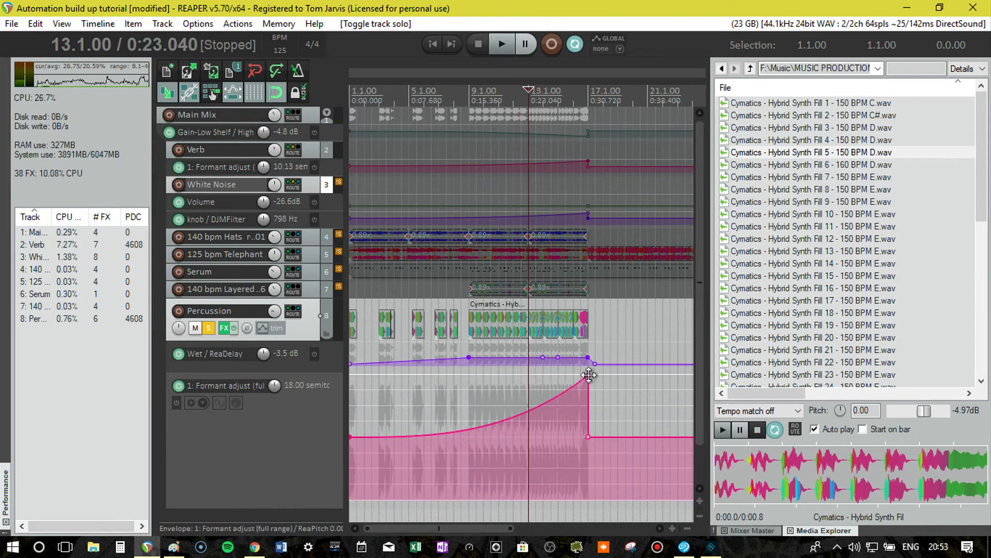
left_click_drag(589, 375, 588, 416)
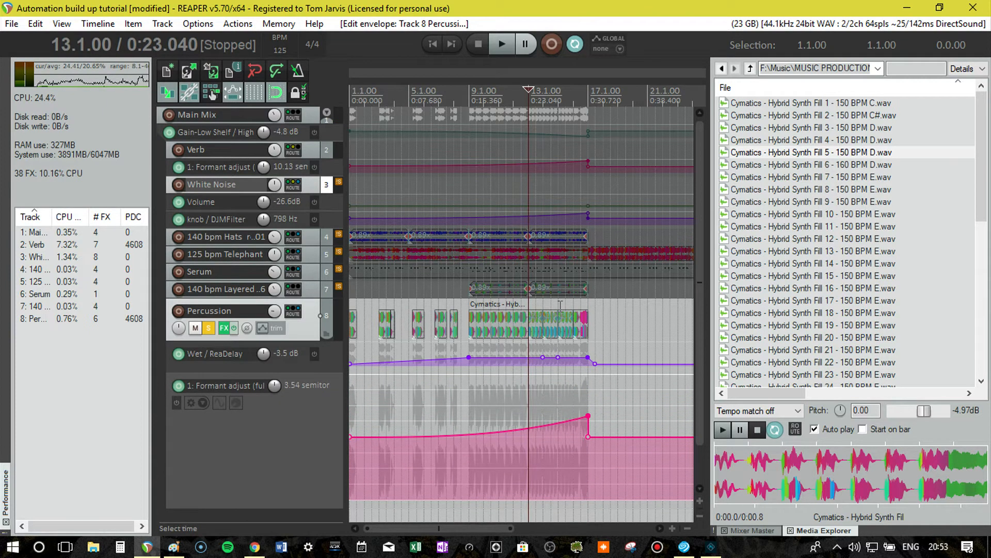
Raise ReaPitch's dry level on the Percussion track to -3.5 during playback, and take the track out of solo.
key("space")
left_click(224, 327)
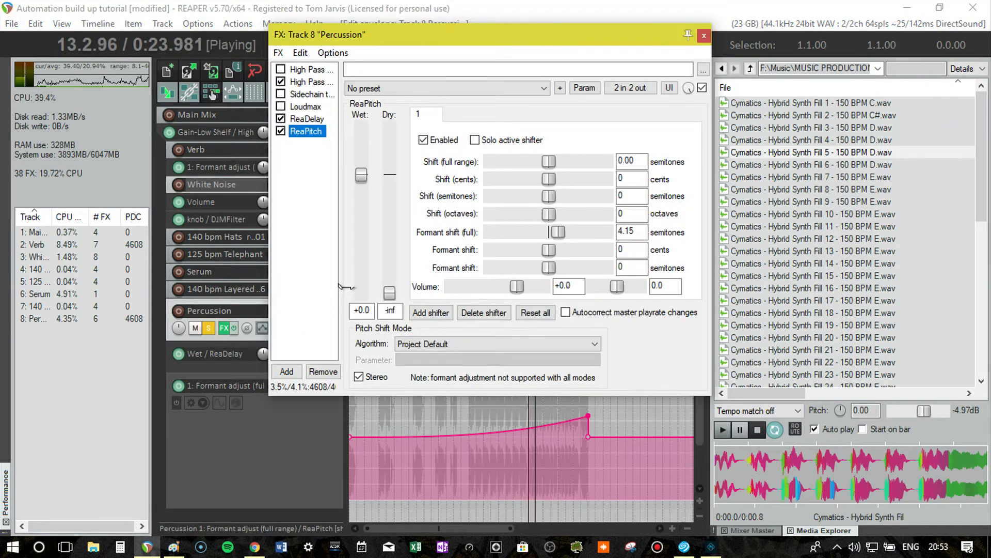
left_click_drag(391, 293, 397, 193)
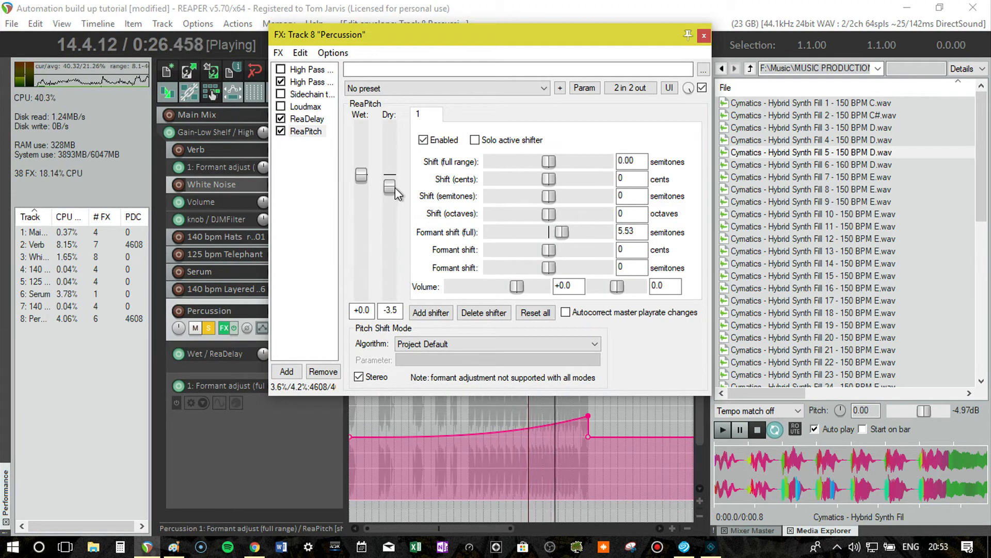
left_click(704, 35)
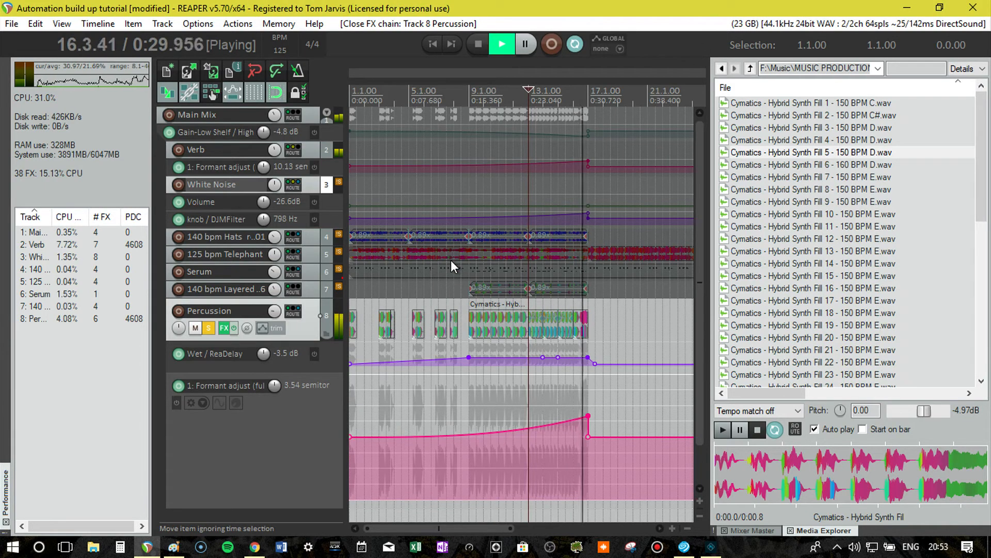
left_click(208, 329)
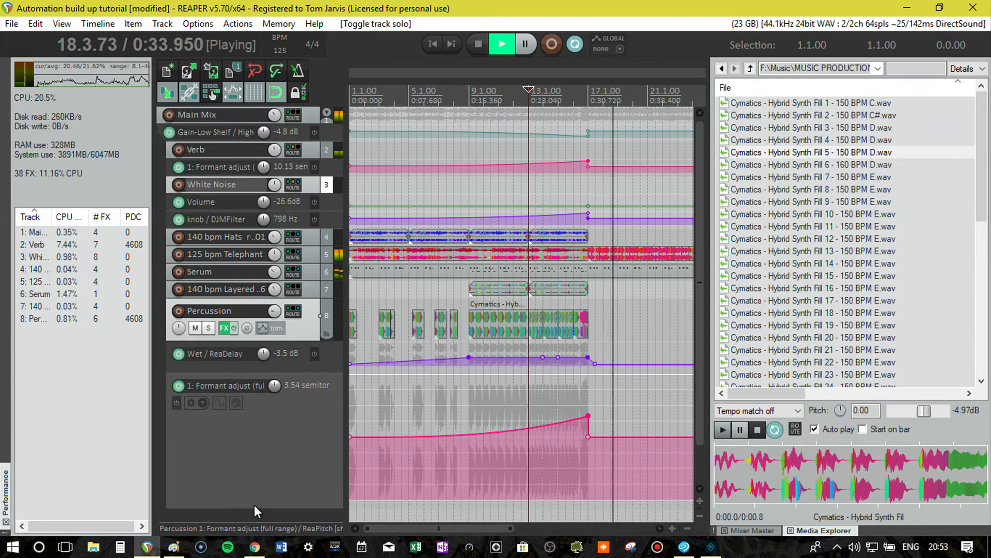
Shrink the Percussion formant envelope lane and return the playhead to the start of the project with playback stopped.
left_click_drag(256, 506, 275, 383)
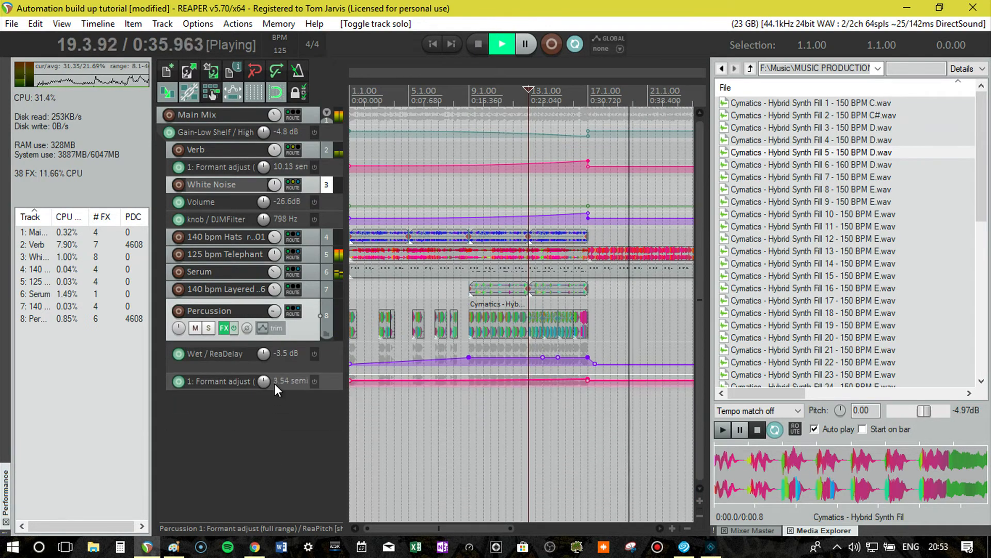
key("Home")
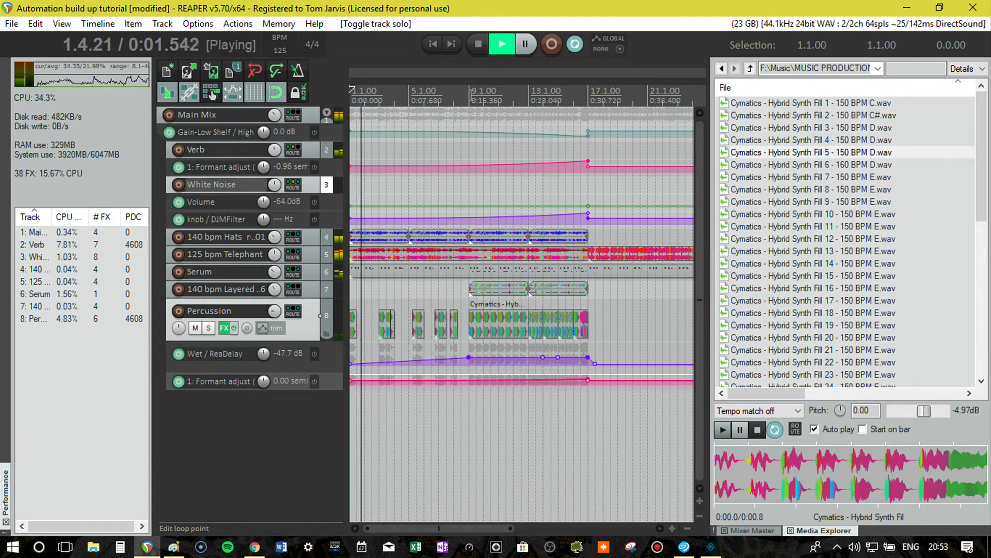
key("space")
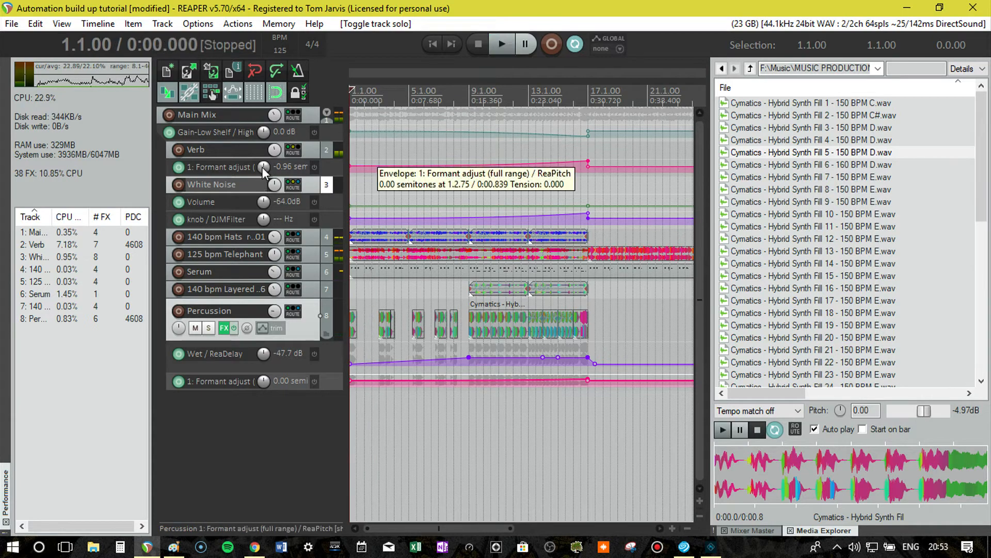
Insert a new empty track directly below the Main Mix track.
left_click(309, 114)
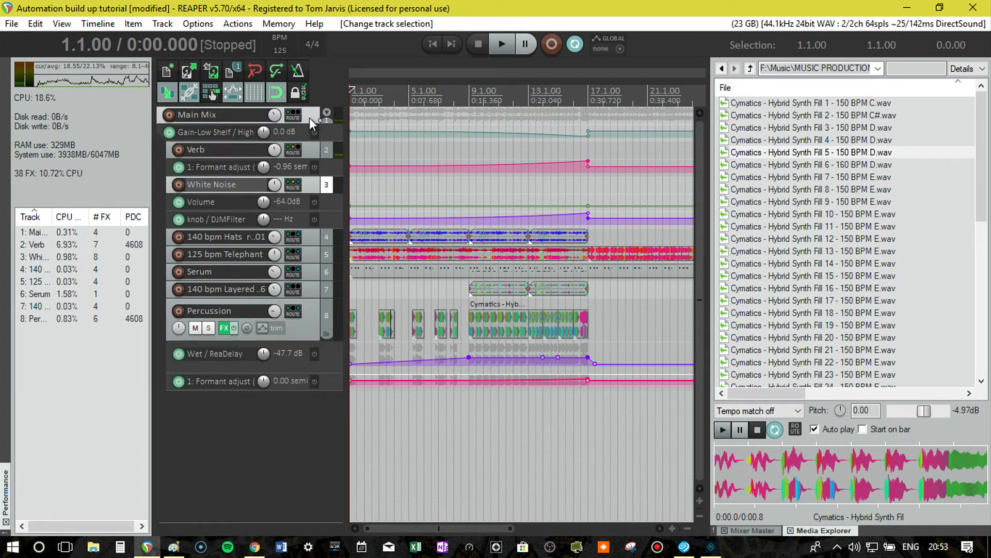
key("ctrl+t")
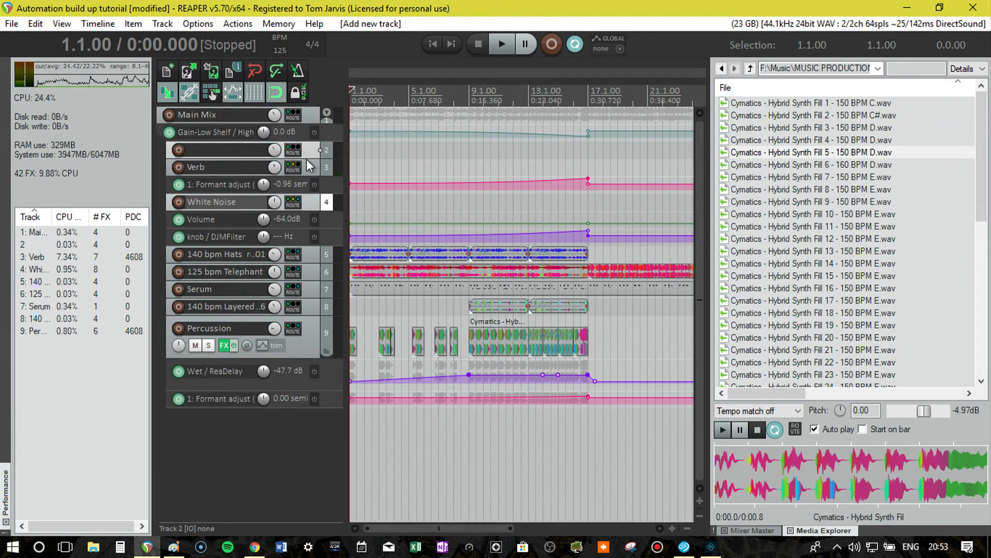
Enlarge the new empty track, add the Avocado Ducking Glitch Generator to its effects, and close the plug-in window.
left_click_drag(306, 159, 306, 191)
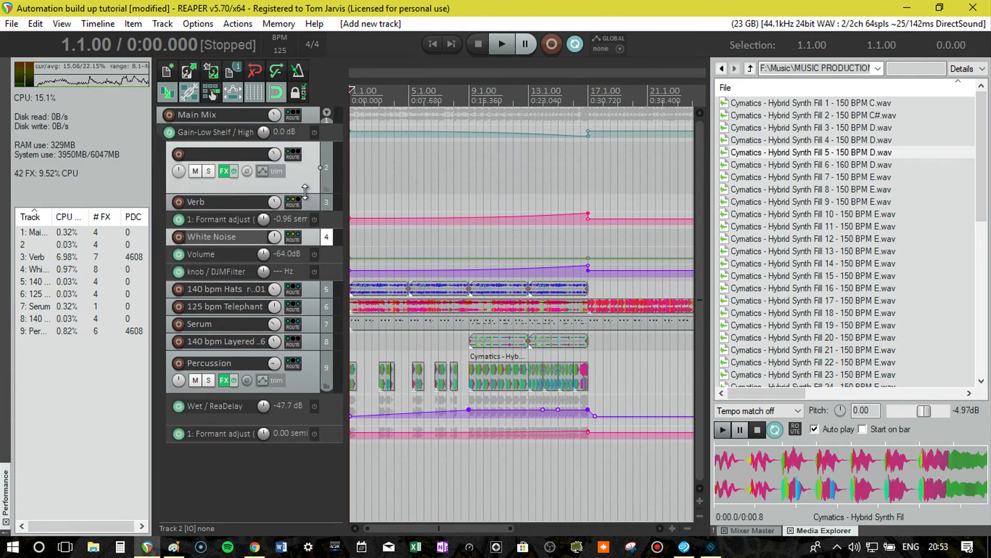
left_click(223, 171)
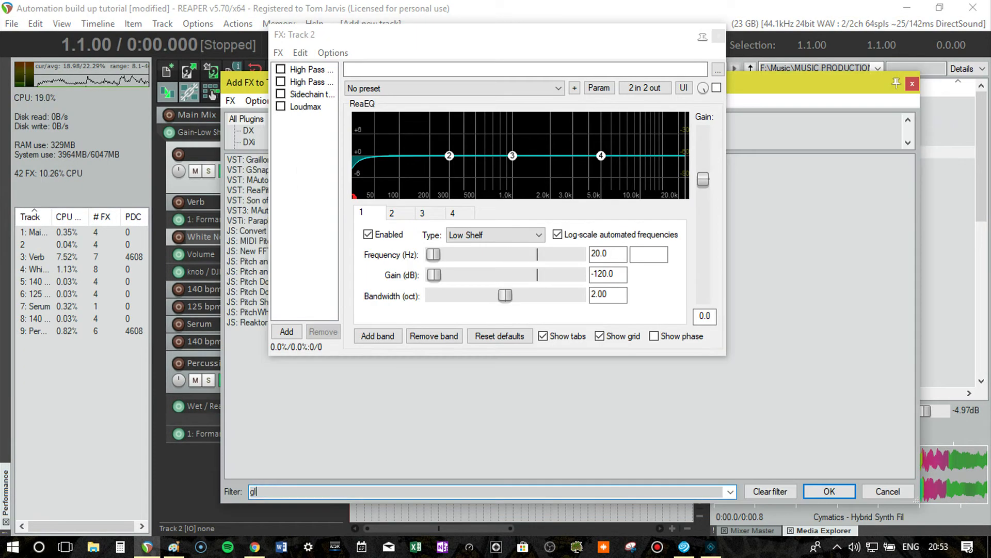
type("glit")
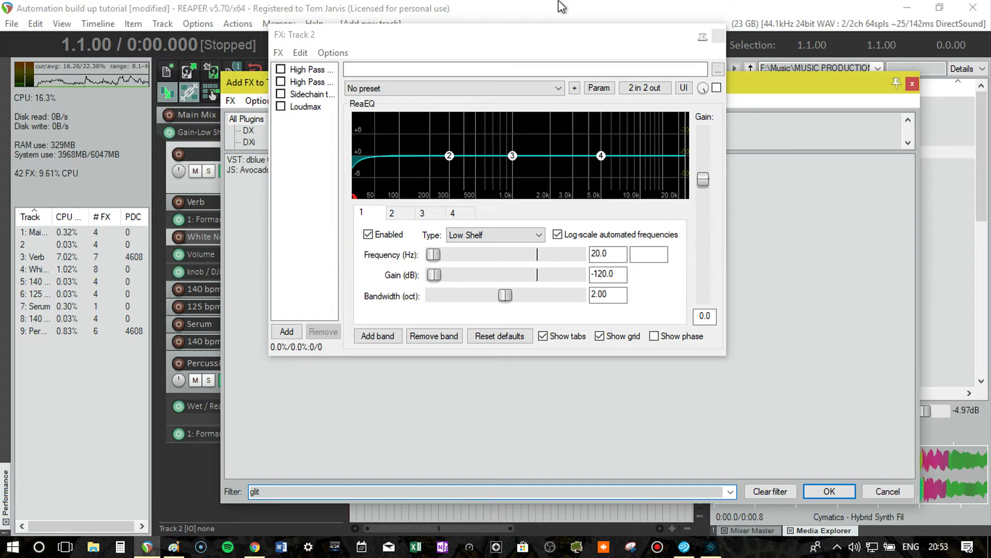
left_click(718, 36)
double_click(325, 170)
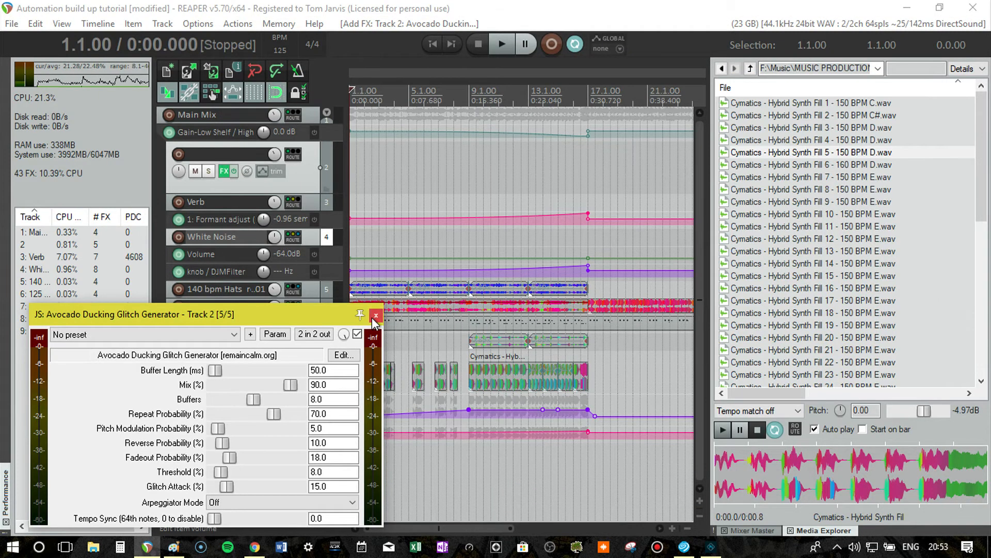
left_click(376, 316)
Bypass Avocado Ducking Glitch Generator on the empty track and add dblue Glitch v1.3, keeping only the Glitch interface open.
left_click(224, 171)
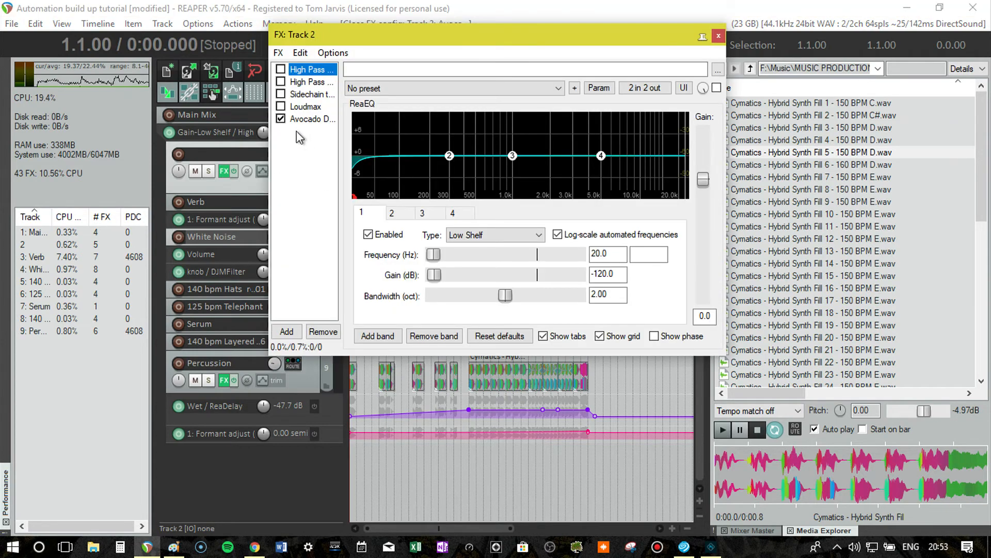
double_click(312, 168)
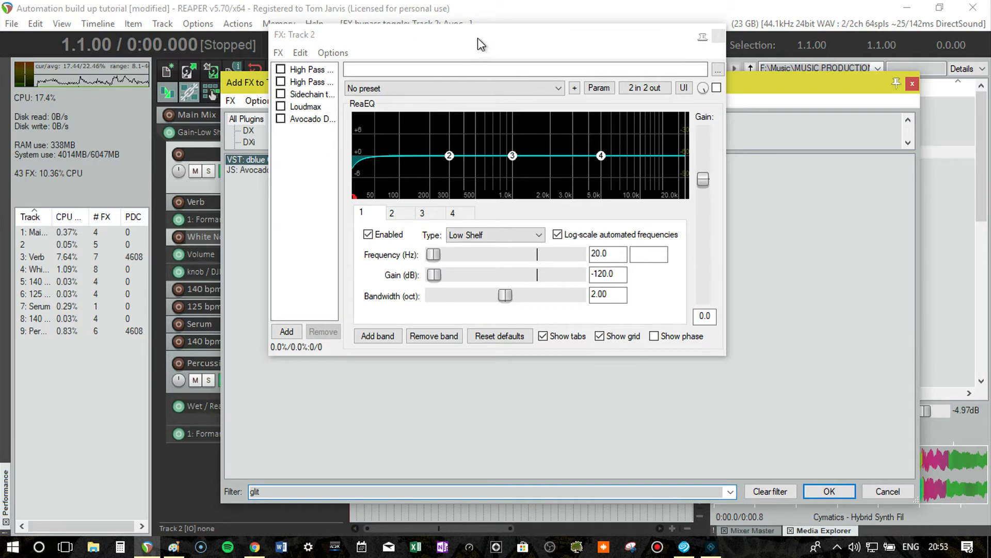
left_click(444, 40)
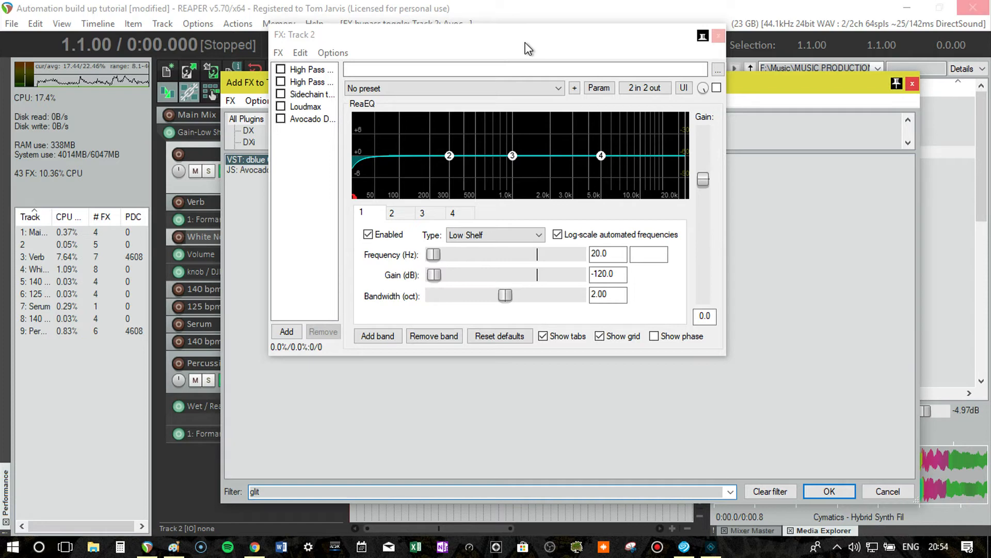
left_click(719, 36)
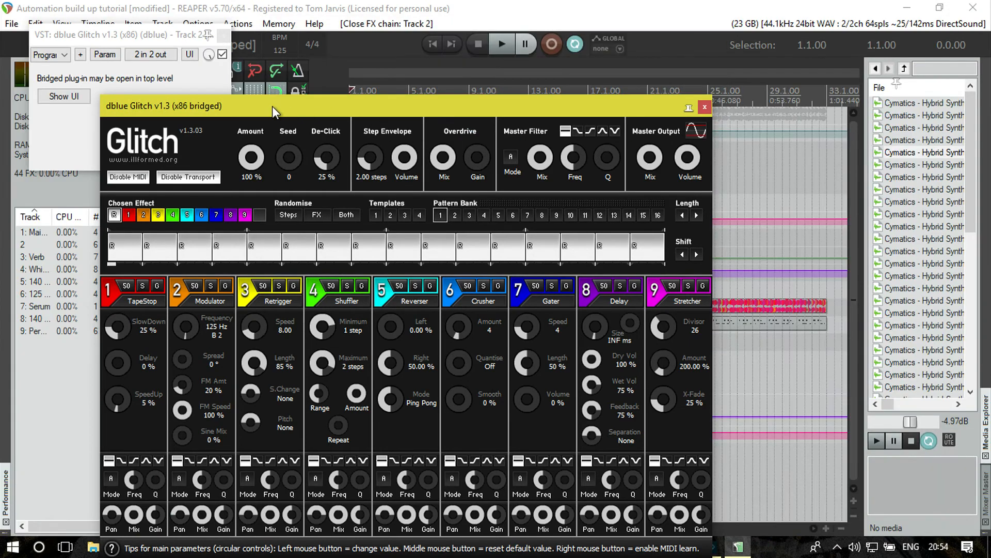
left_click_drag(272, 106, 395, 232)
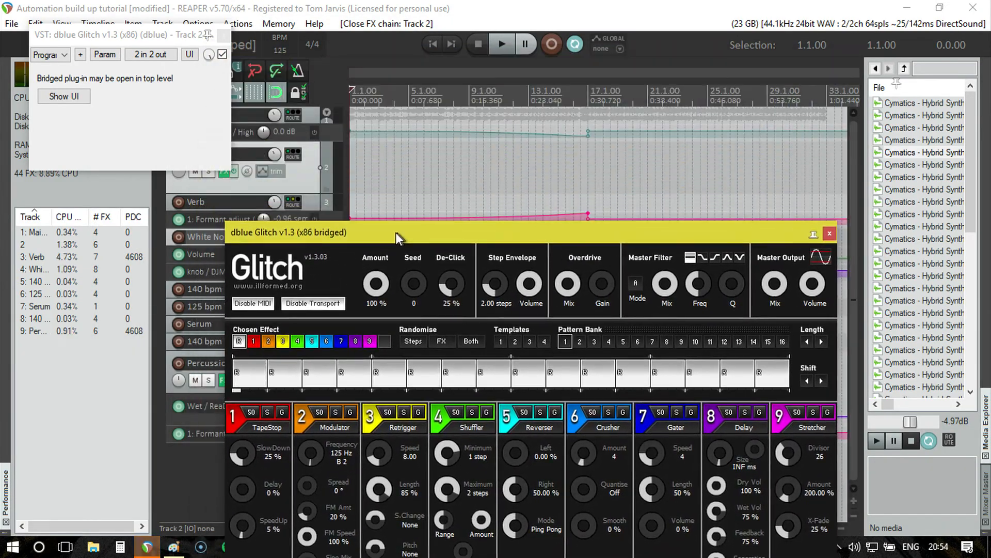
left_click(225, 36)
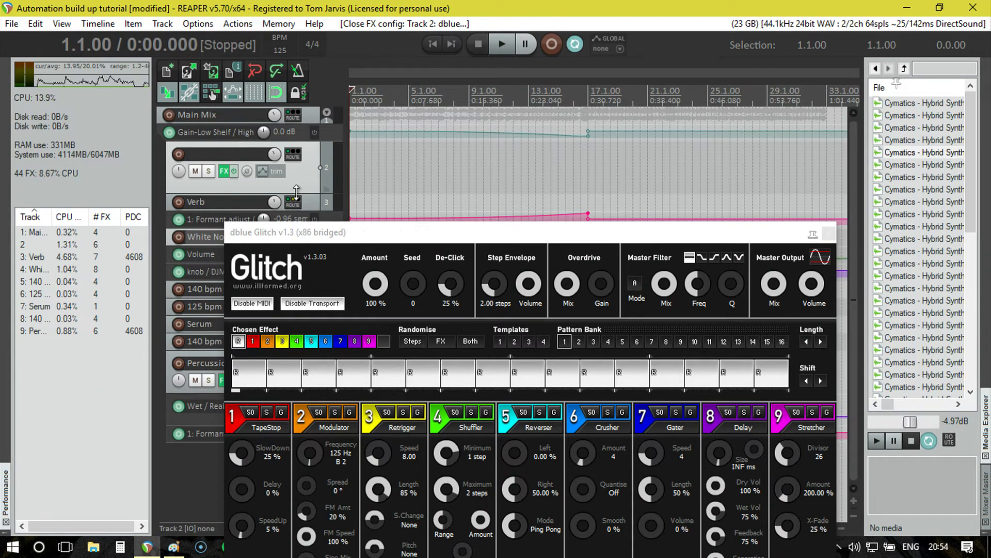
Add a post-fader send from the Verb track to the unnamed track 2.
left_click_drag(296, 203, 309, 162)
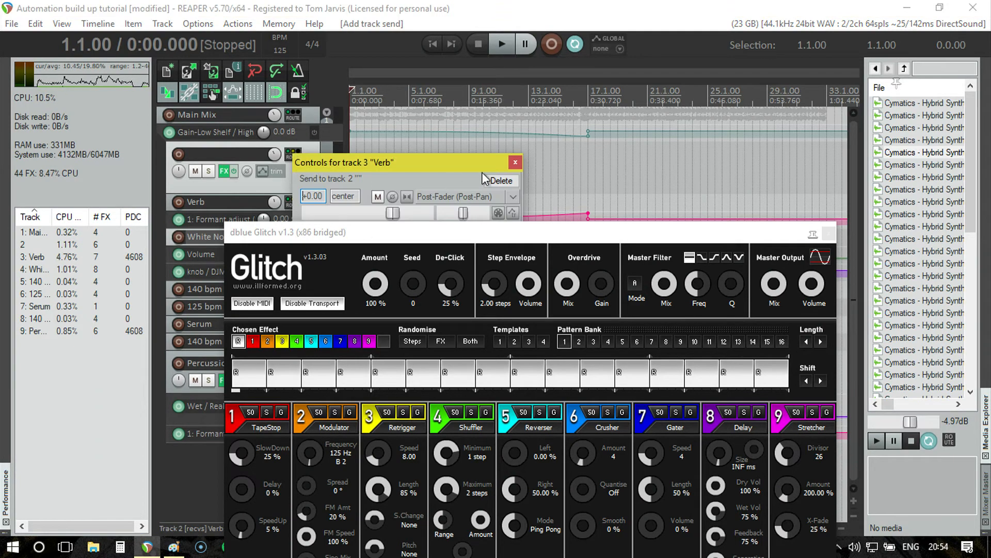
left_click(515, 162)
left_click_drag(480, 232, 475, 231)
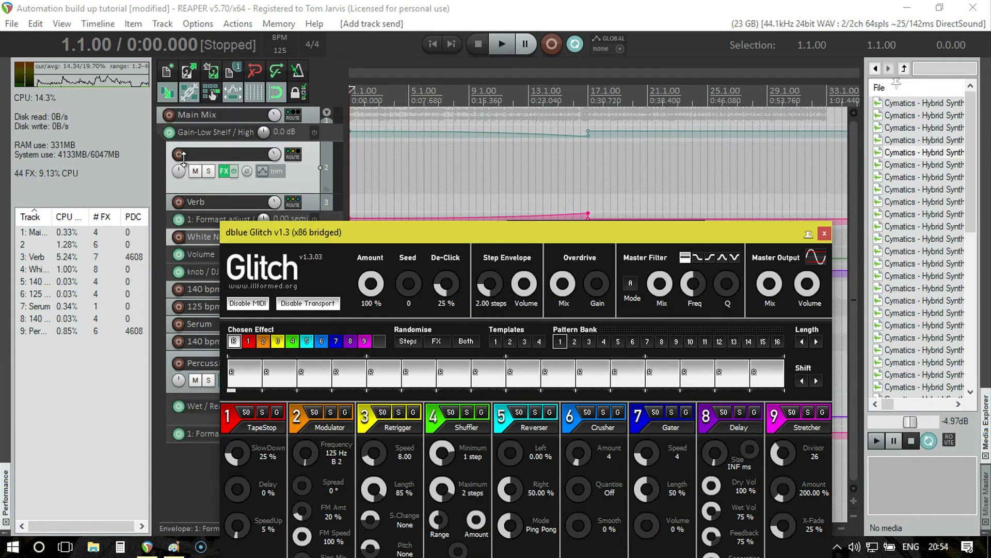
Solo the unnamed glitch track and audition it from bar 9 through bar 17 while raising its volume.
left_click(208, 171)
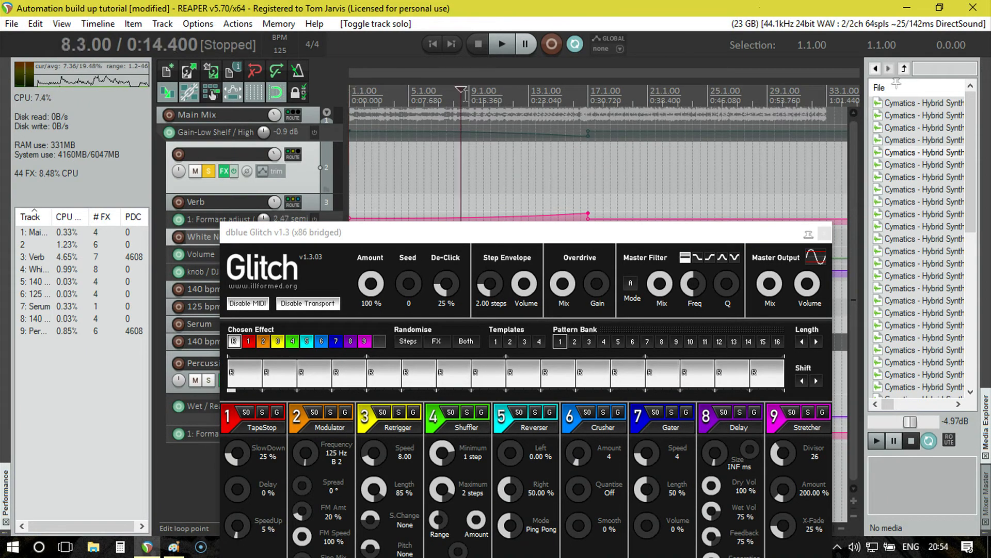
key("space")
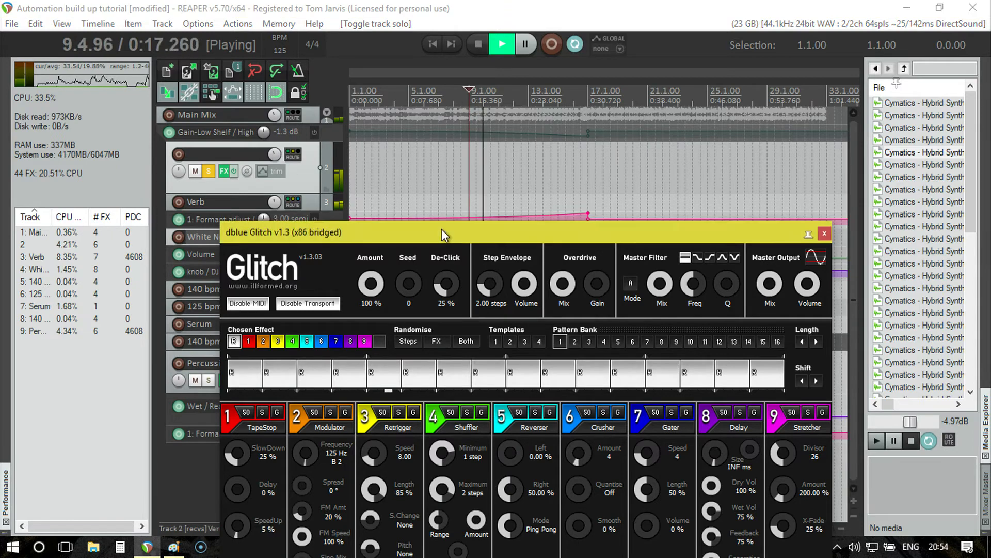
left_click_drag(442, 229, 422, 67)
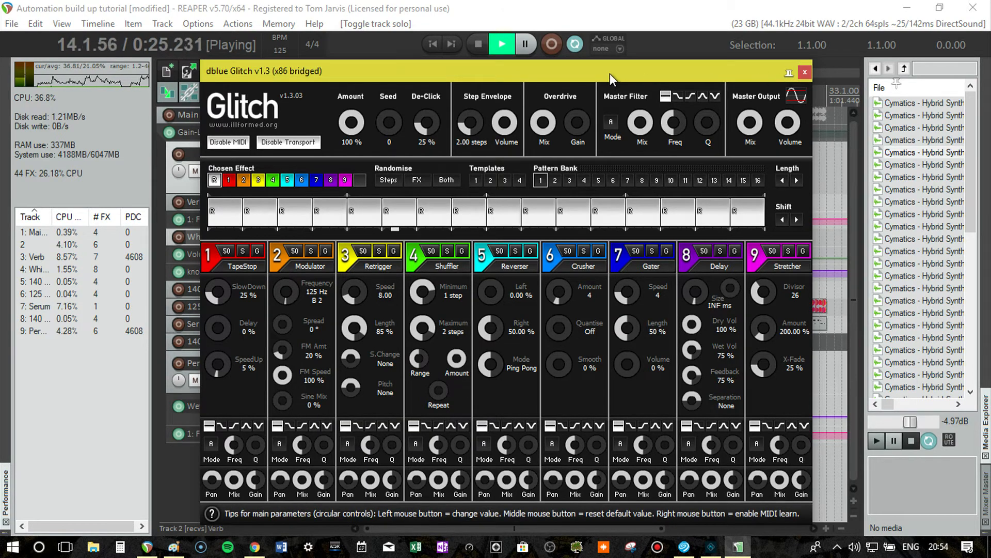
left_click_drag(609, 73, 670, 206)
left_click(278, 153)
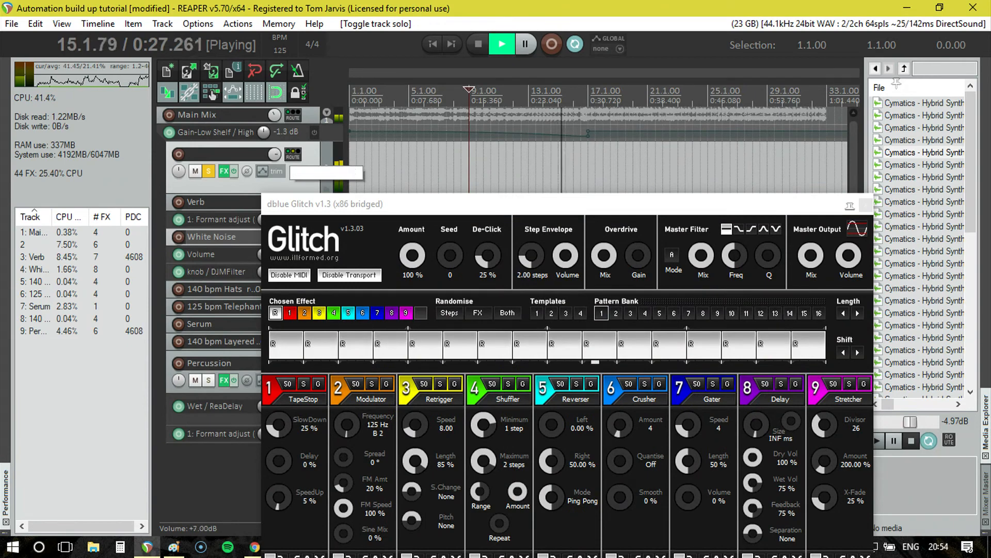
left_click_drag(275, 154, 278, 160)
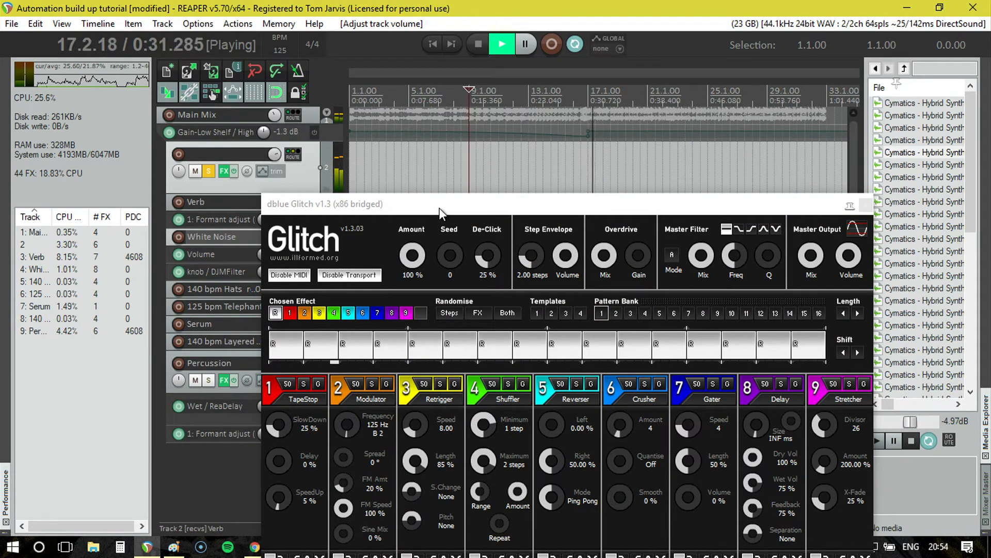
key("space")
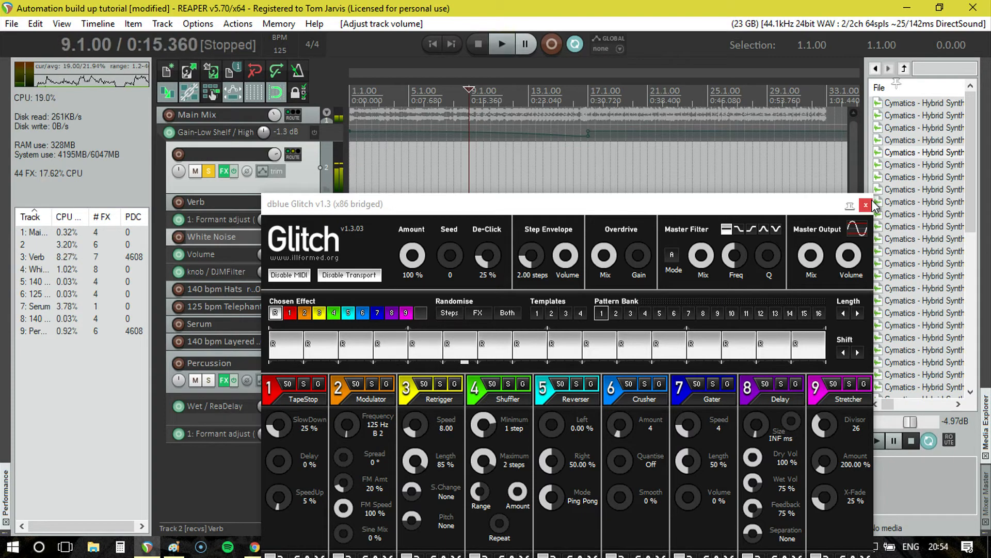
Close the Glitch interface, reset the unnamed track's volume, and take the track out of solo.
left_click(868, 205)
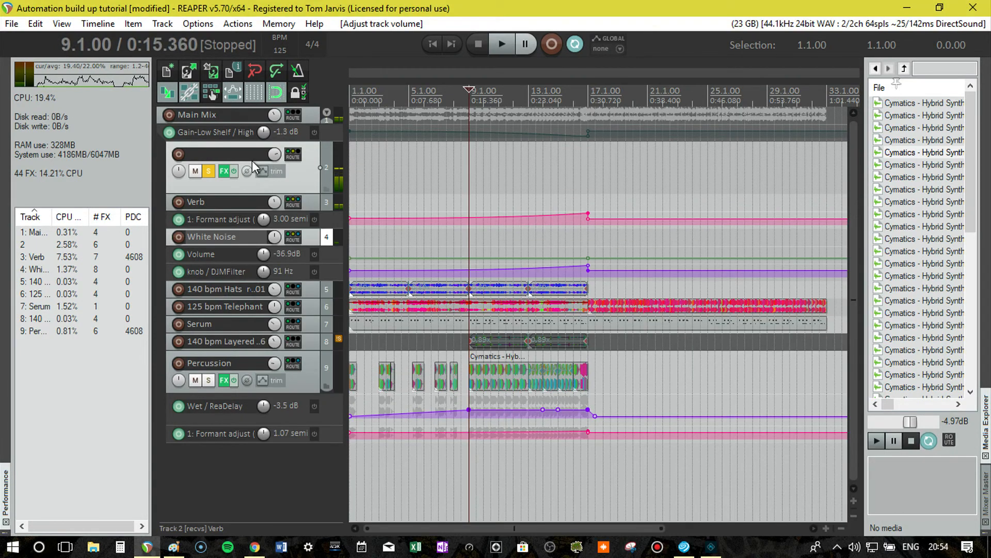
mouse_move(277, 160)
left_click(208, 171)
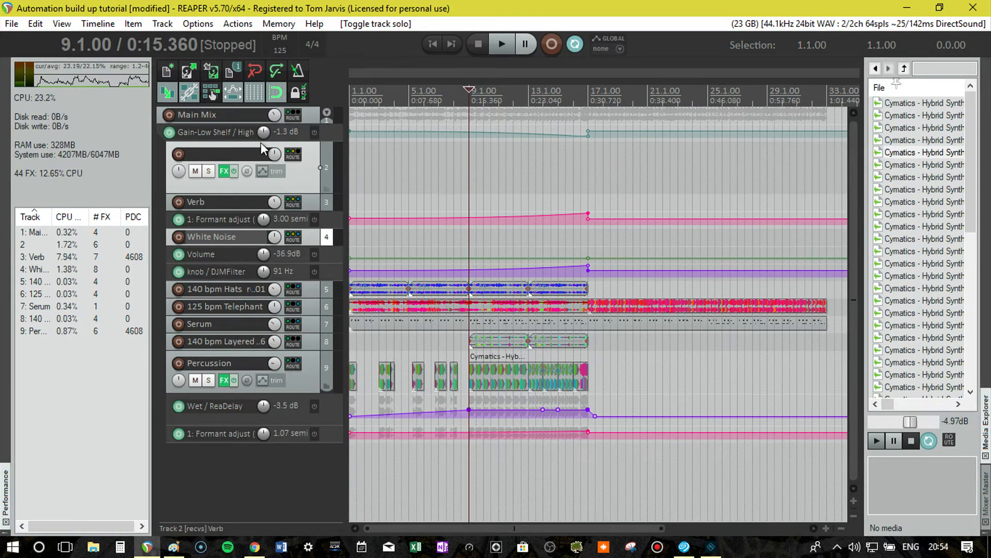
Show the Volume envelope for the unnamed glitch track.
left_click(258, 170)
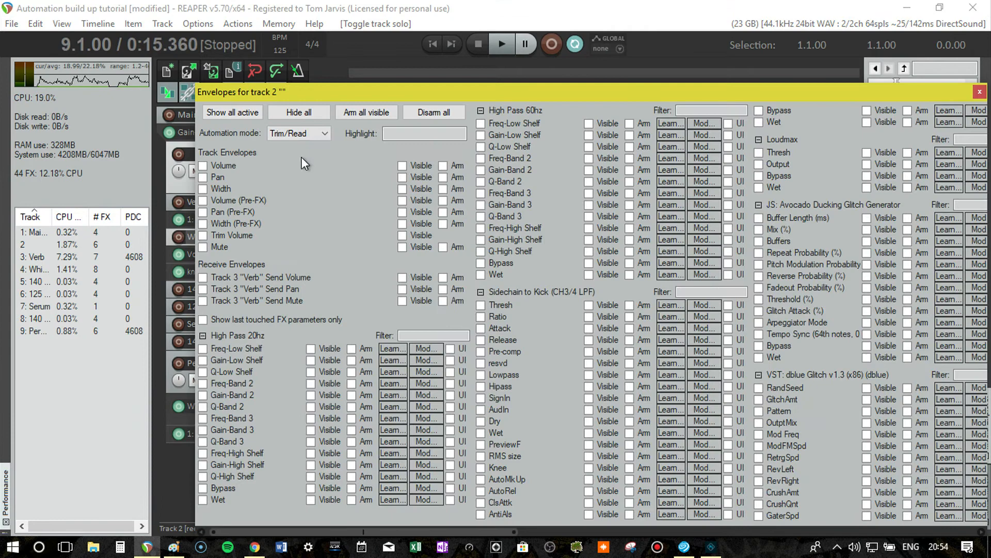
left_click(256, 163)
left_click(979, 92)
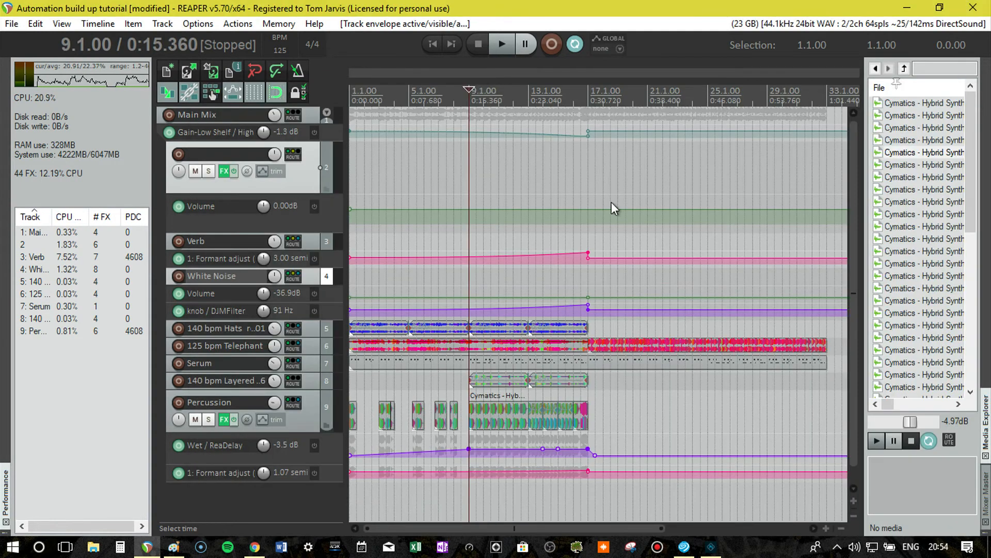
Add two points at bar 17 on the glitch track's volume envelope, dropping the second to -inf for an instant cut.
right_click(589, 209)
left_click(624, 199)
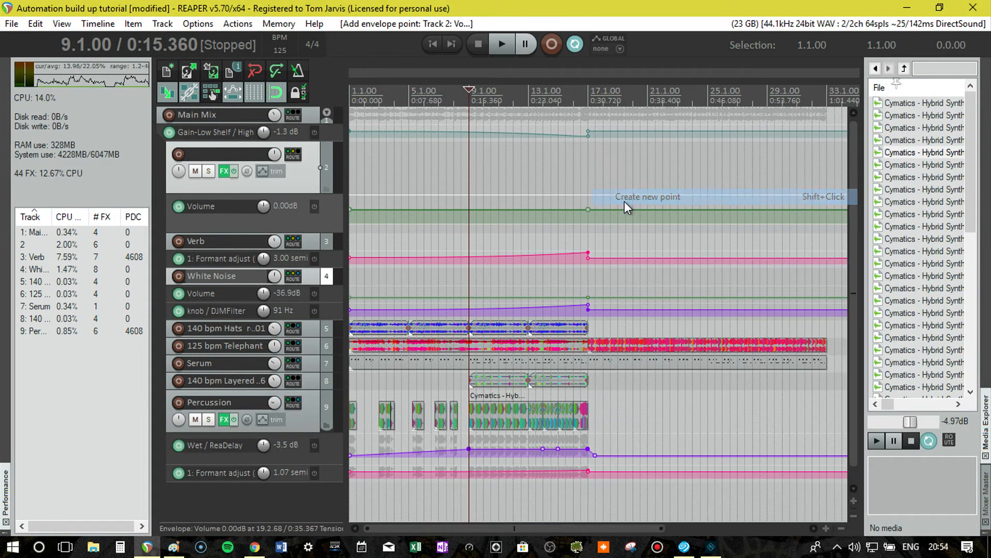
right_click(611, 208)
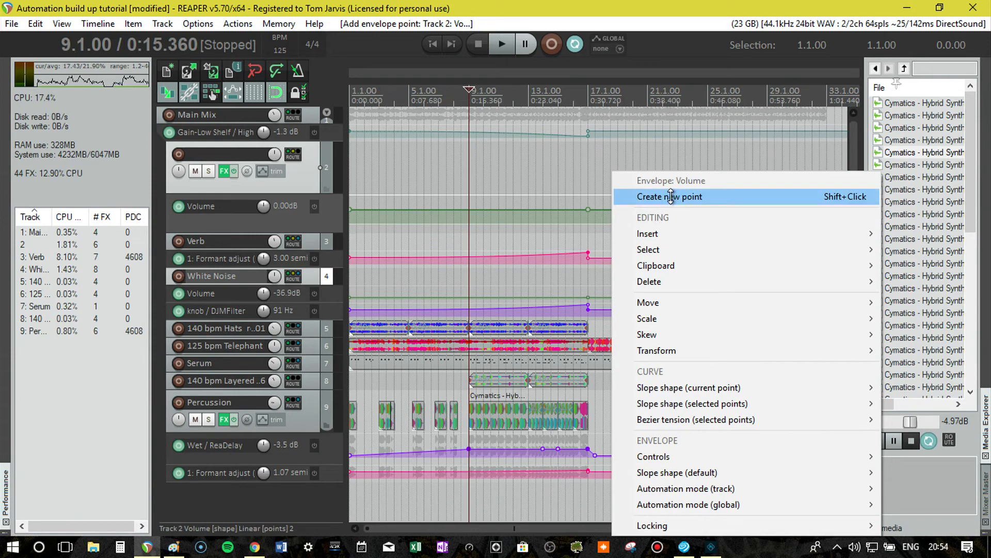
left_click(670, 196)
left_click_drag(611, 209, 614, 277)
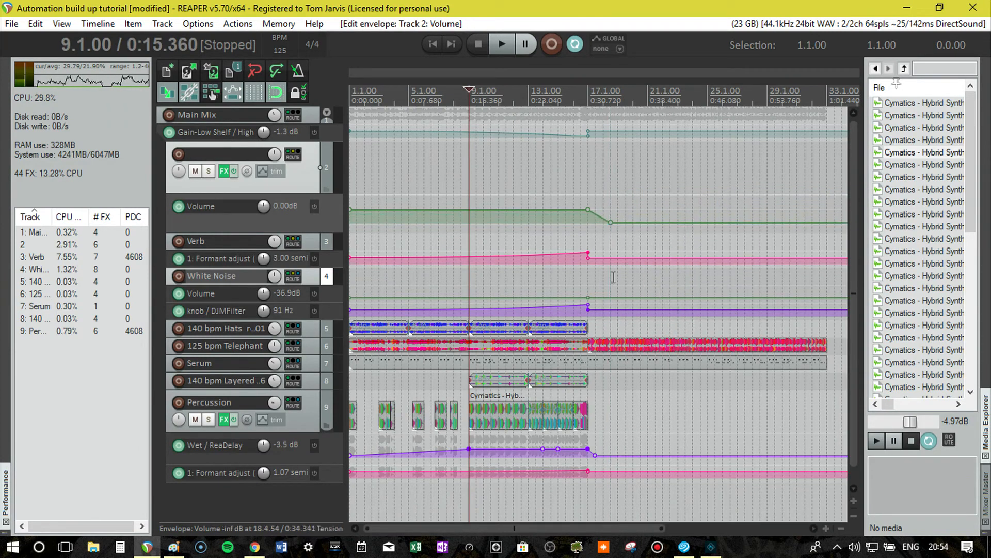
left_click_drag(610, 223, 589, 223)
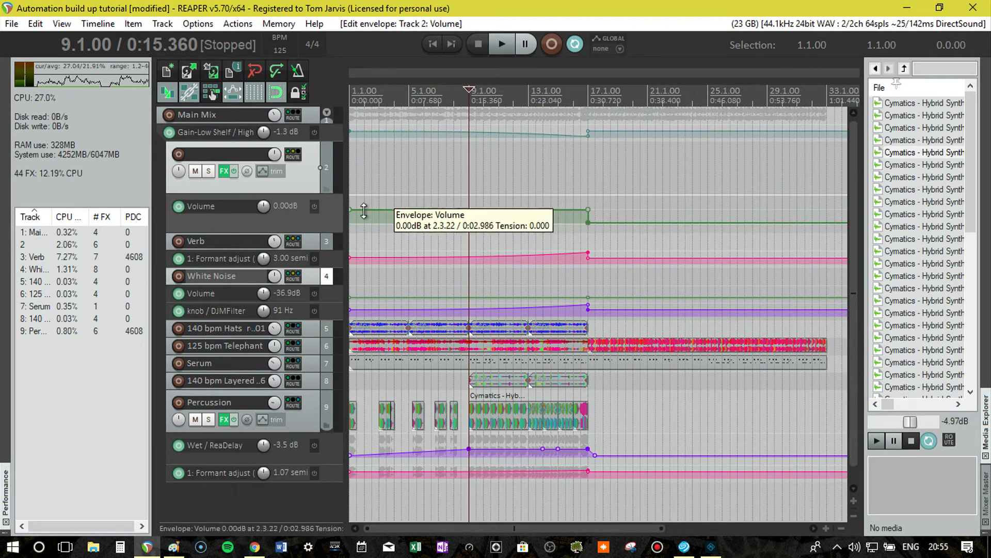
Lower the glitch volume envelope's point at bar 1 to -33.9 dB and set its slope shape to Fast end.
mouse_move(350, 210)
left_mouse_down()
mouse_move(350, 272)
mouse_move(350, 222)
left_mouse_up()
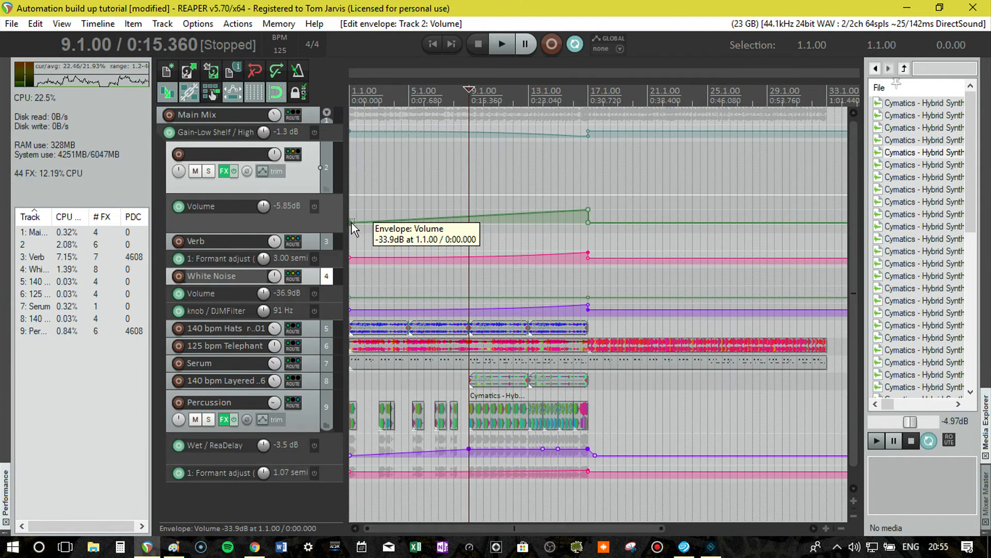
right_click(351, 222)
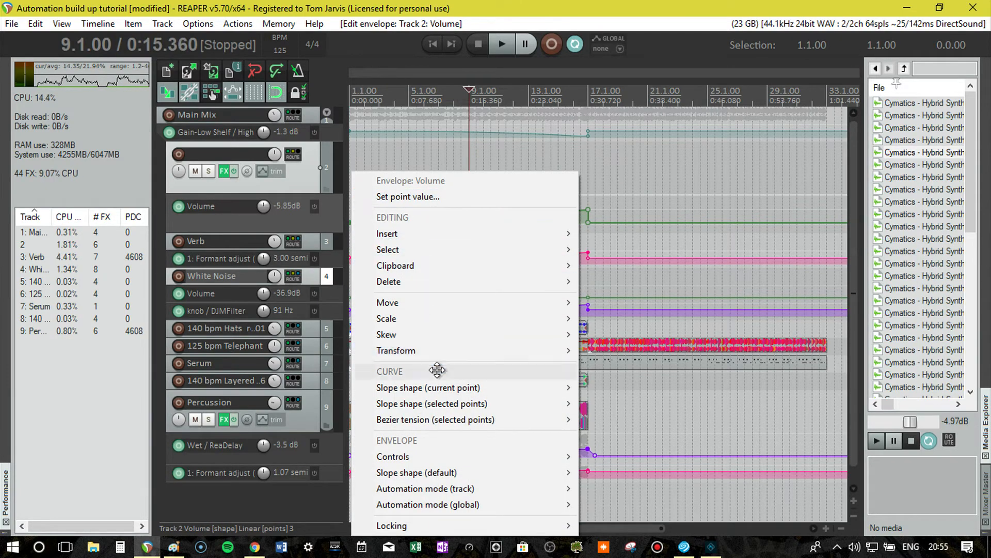
mouse_move(448, 389)
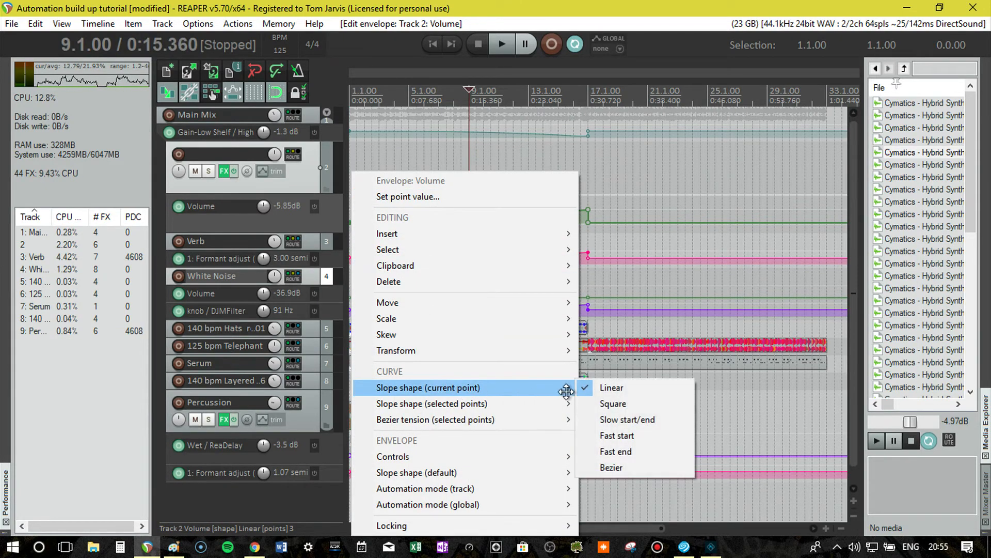
left_click(642, 458)
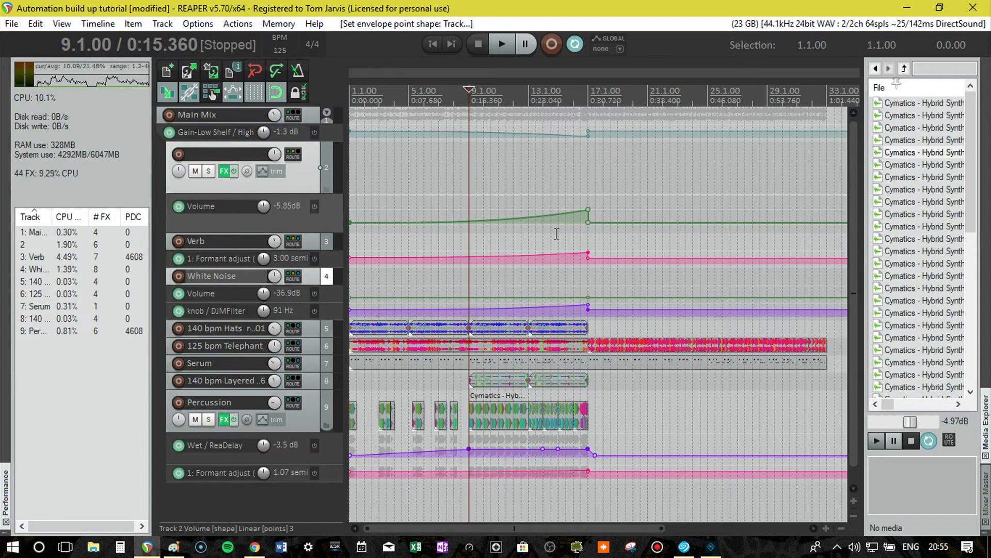
Audition the full build-up from bar 9 through the drop, and place the stopped playhead at bar 17.
key("space")
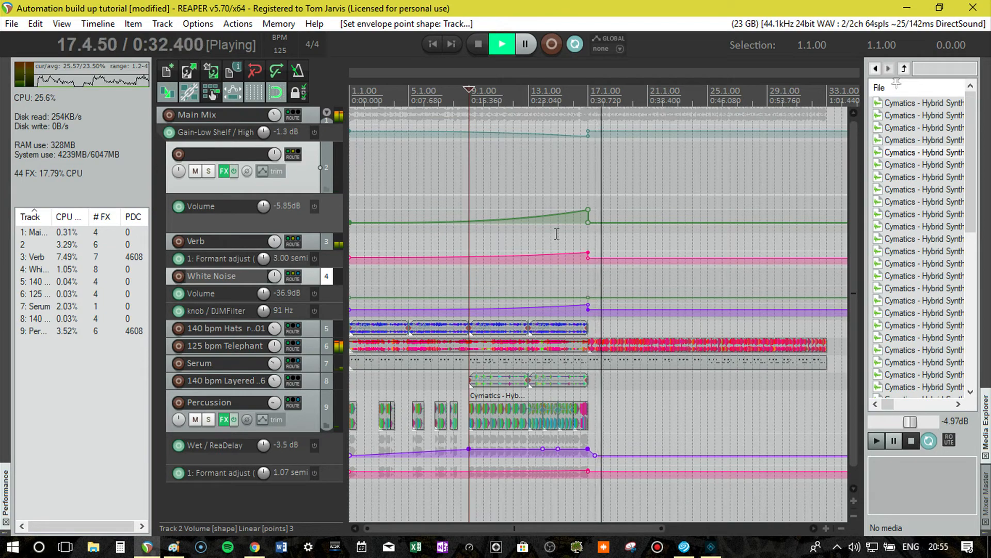
key("space")
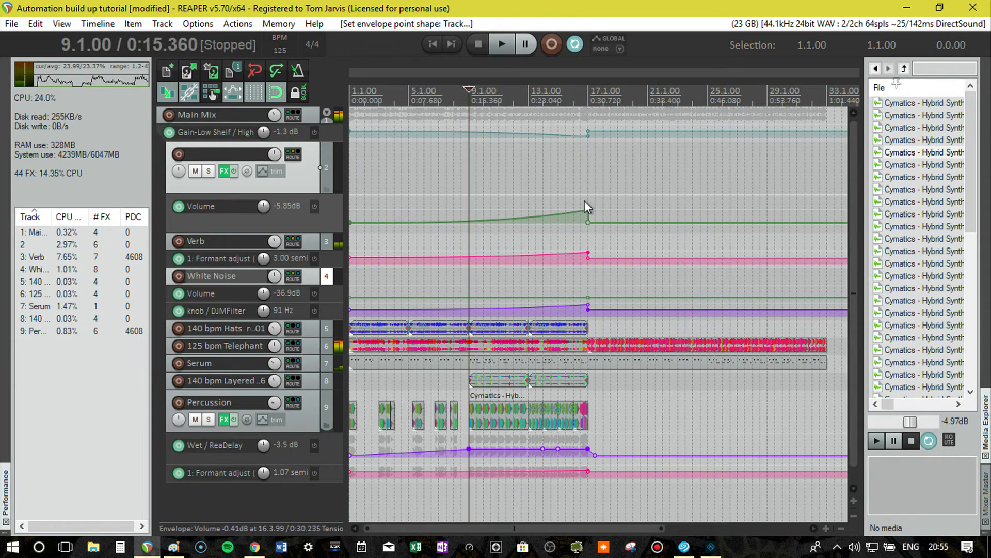
left_click(588, 92)
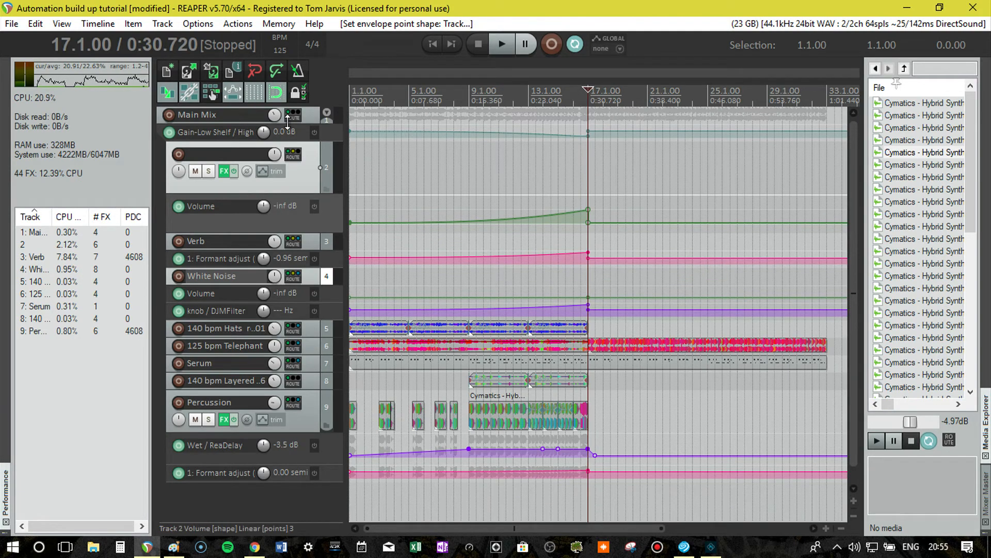
Add the Supercharger GT compressor to the end of the Main Mix track's effects chain, leaving only its floating window open.
left_click_drag(305, 123, 306, 163)
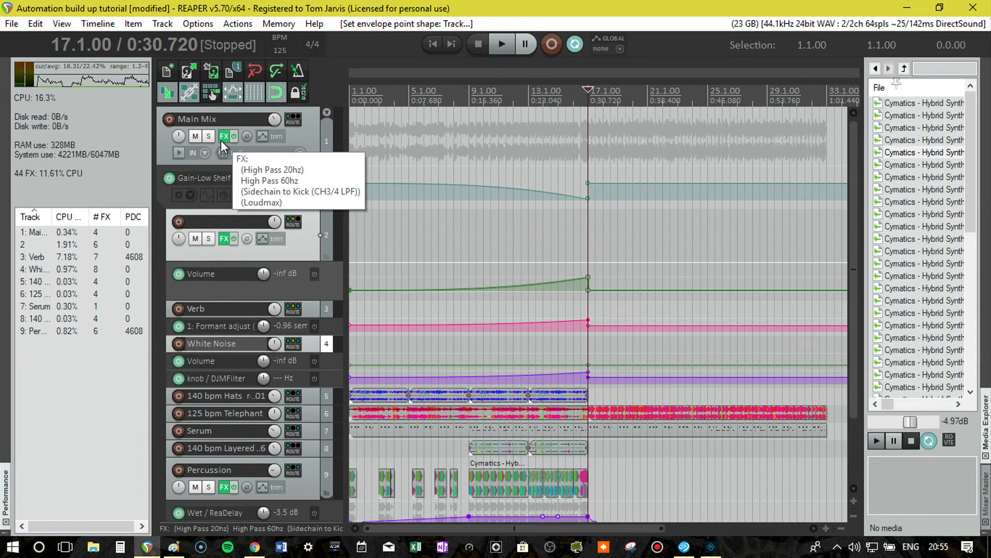
left_click(221, 141)
double_click(321, 164)
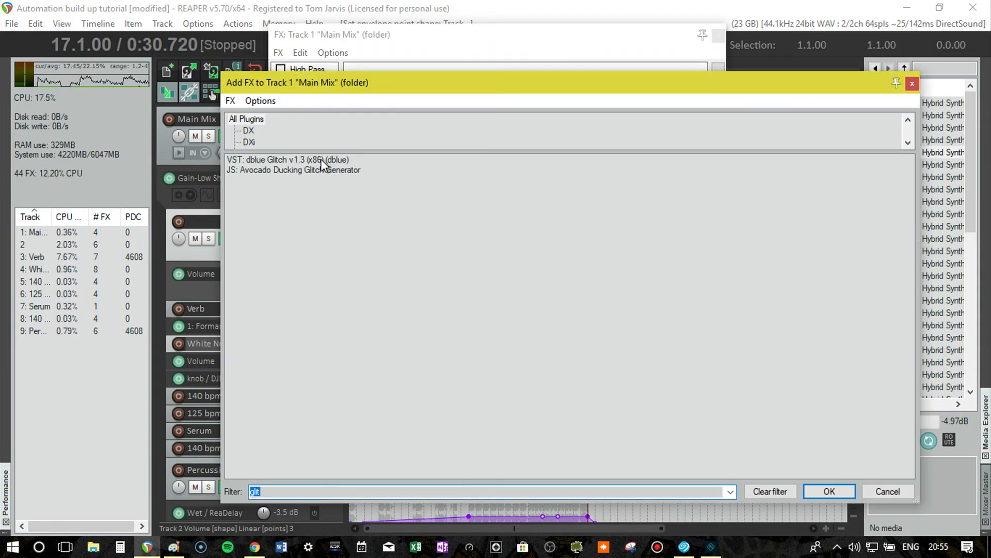
type("Super")
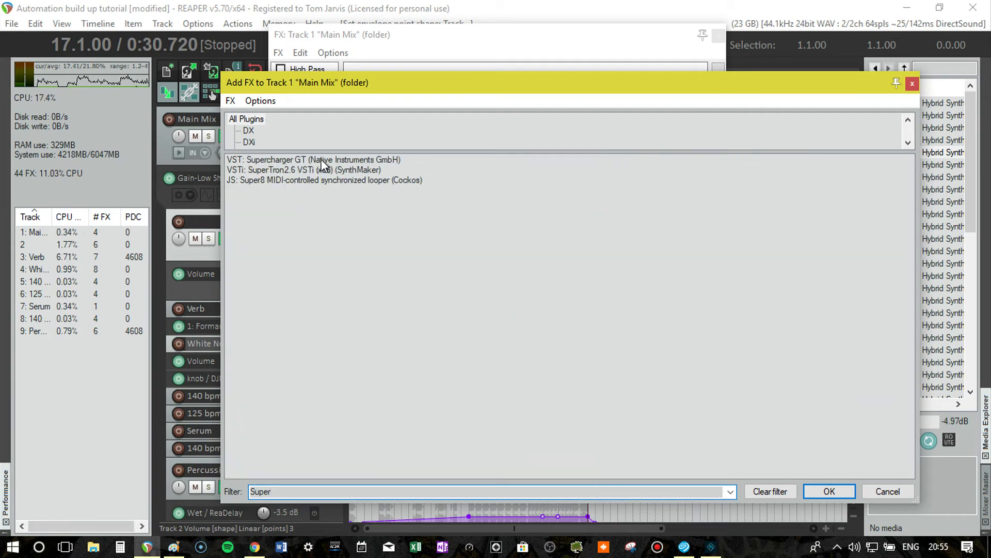
left_click(323, 160)
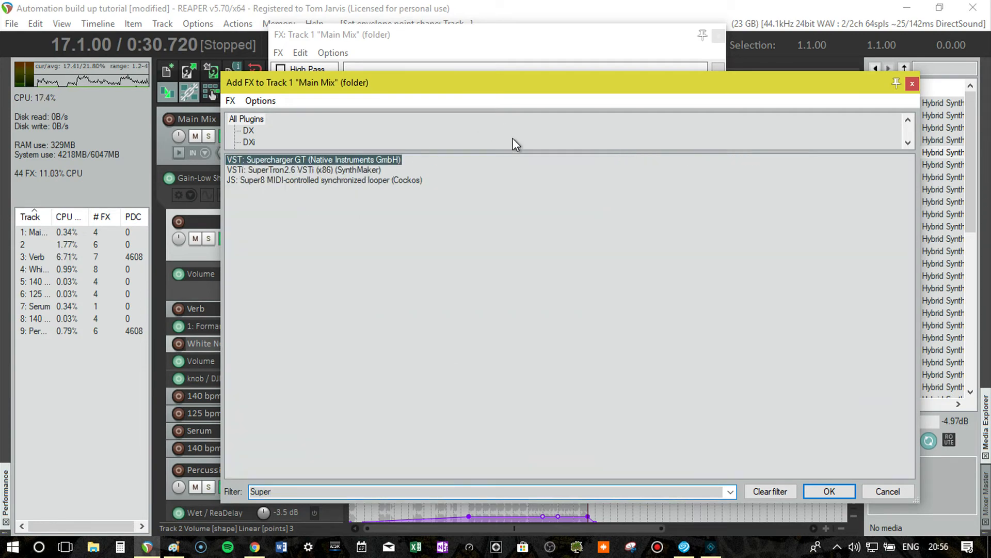
key("Return")
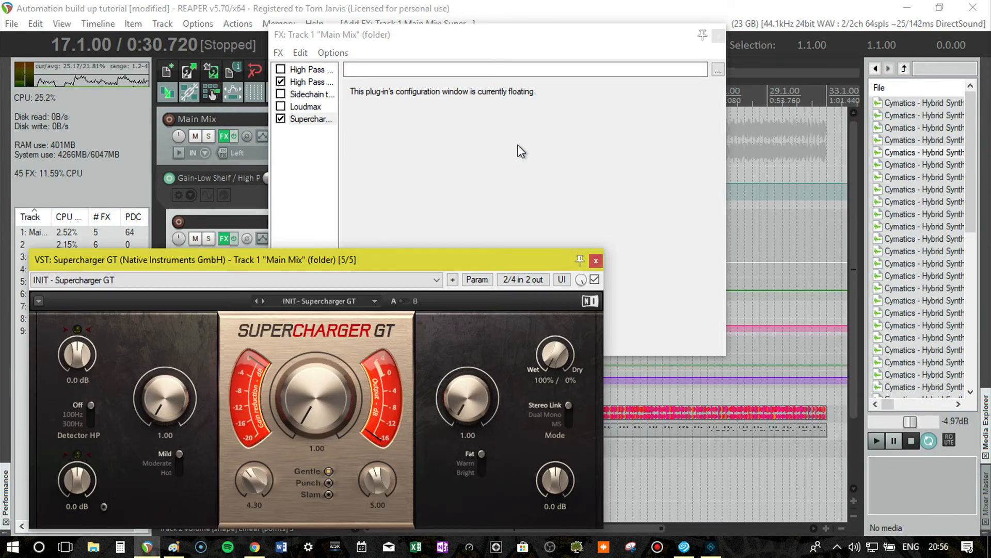
left_click(718, 36)
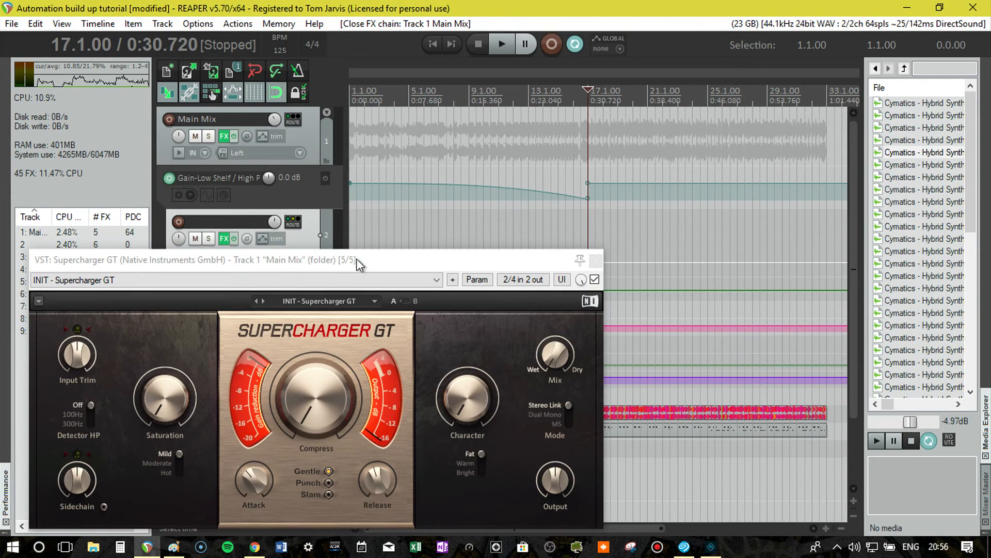
Play the drop from bar 17 and set Supercharger GT's Input Trim to -8.9 dB and Saturation to 2.10.
left_click_drag(358, 261, 489, 107)
left_click_drag(671, 111, 682, 153)
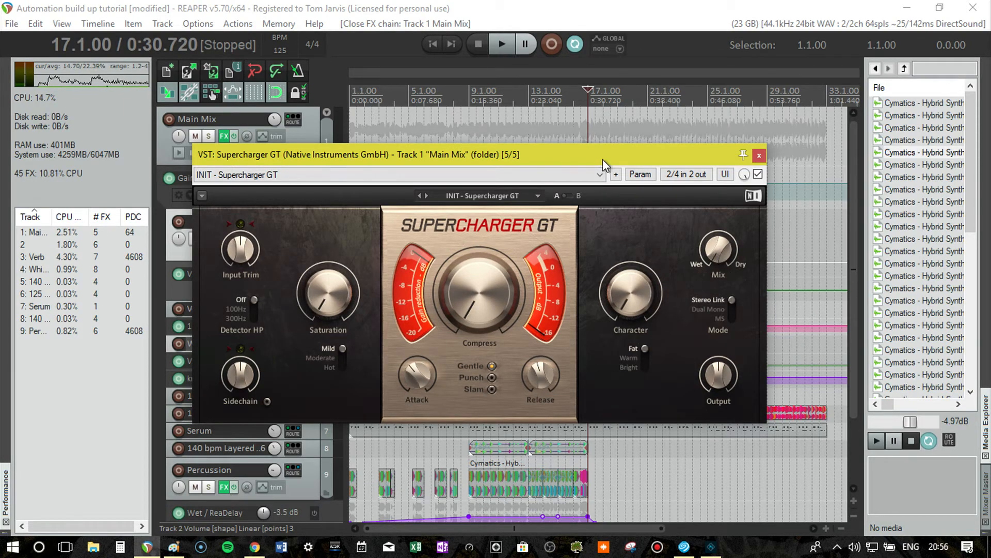
left_click_drag(603, 159, 578, 95)
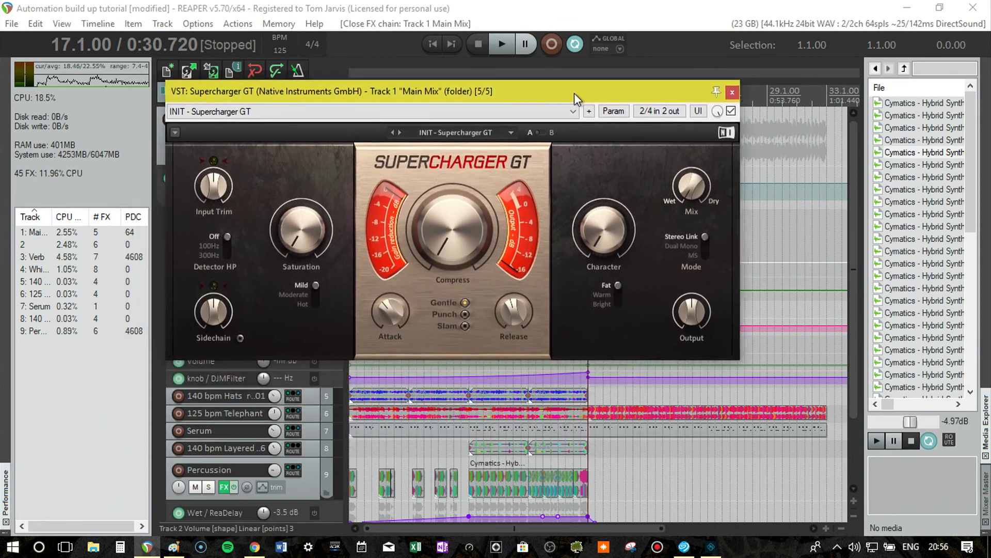
key("space")
left_click(220, 191)
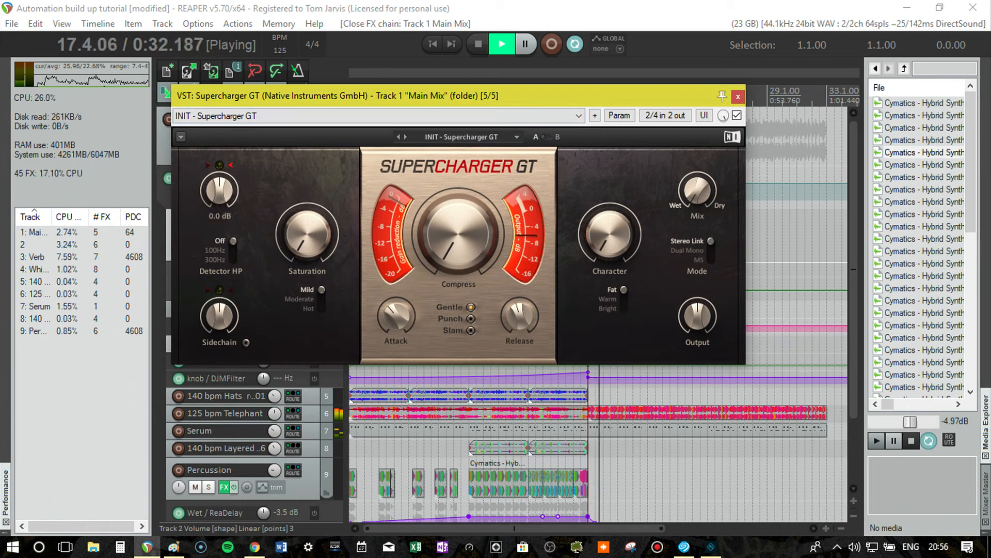
left_click_drag(220, 192, 220, 205)
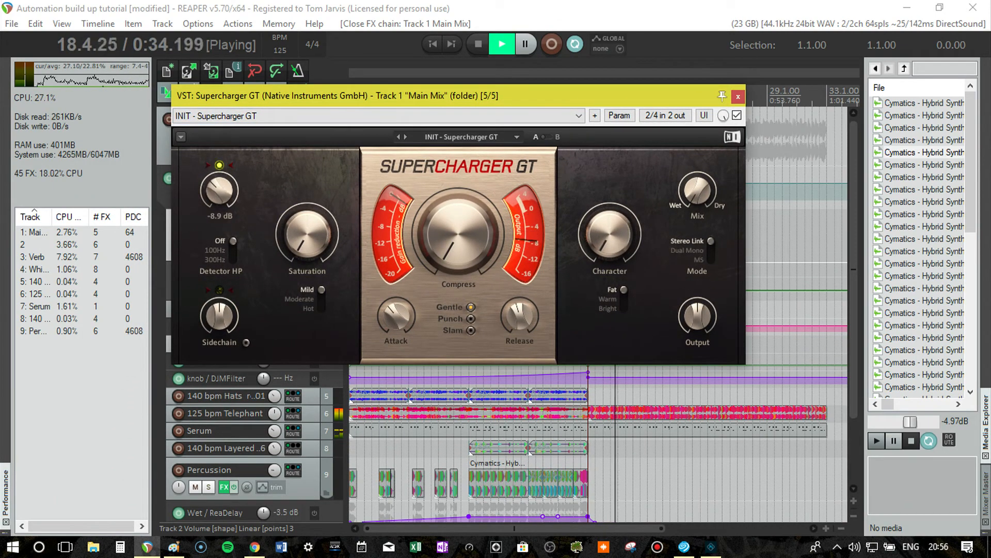
left_click(315, 221)
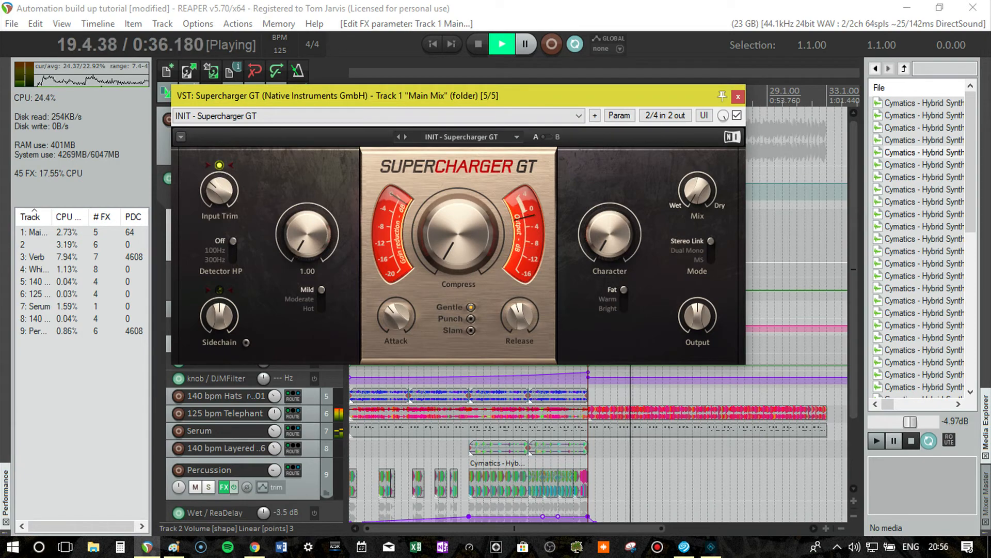
left_click_drag(315, 221, 315, 217)
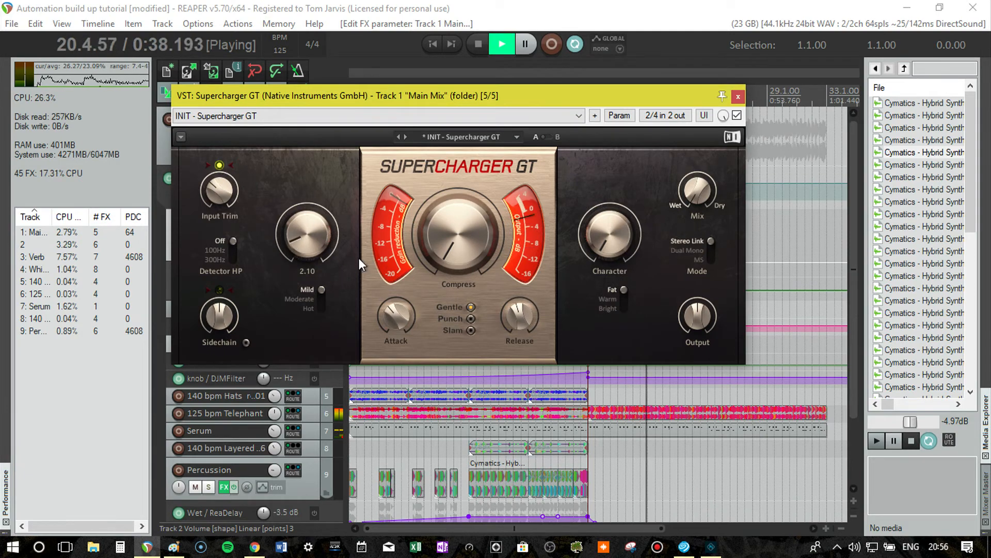
Raise Supercharger GT's Compress amount to 4.45 and its Character to 4.15 during playback.
mouse_move(454, 254)
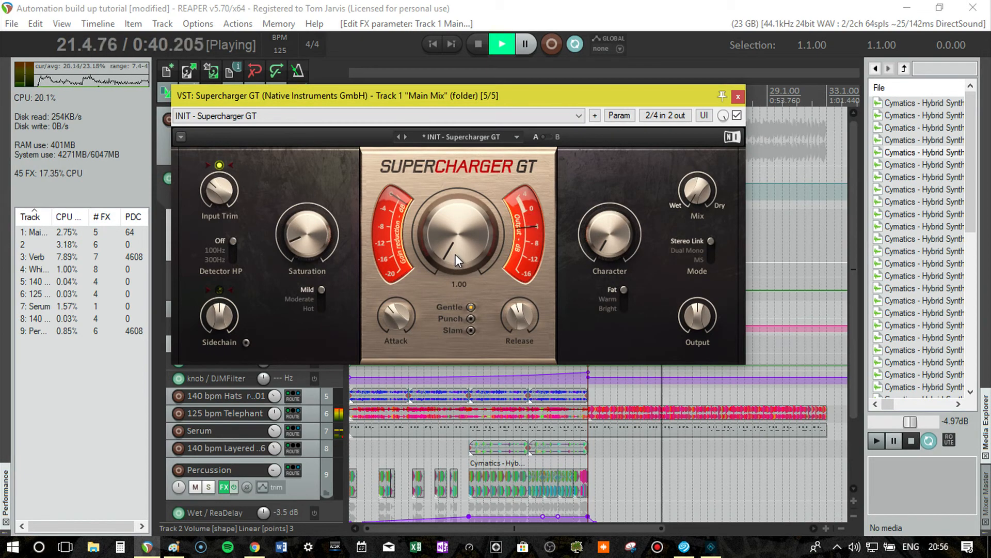
left_click_drag(455, 254, 455, 223)
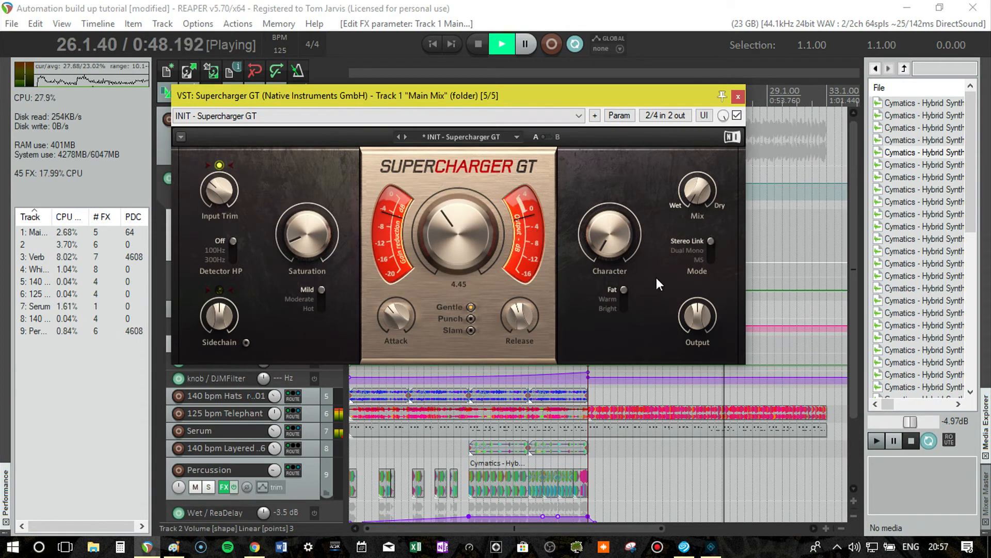
left_click_drag(605, 256, 605, 224)
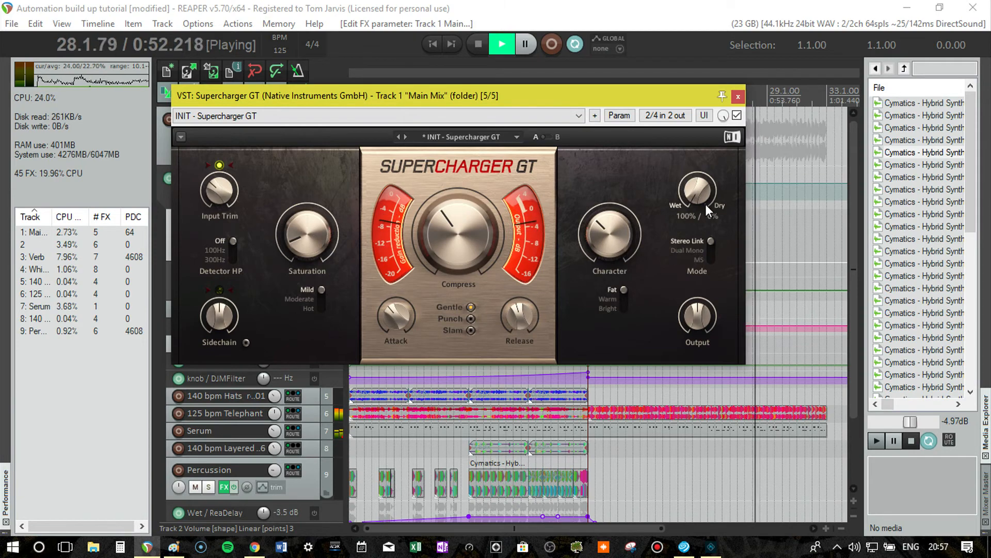
mouse_move(704, 200)
left_mouse_down()
mouse_move(703, 98)
mouse_move(703, 199)
left_mouse_up()
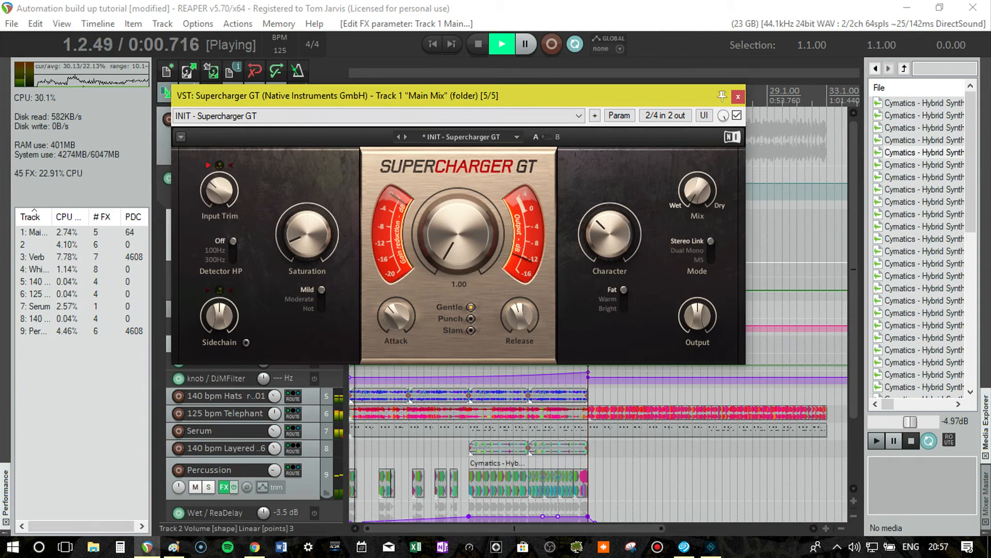
Set Compress to 7.90, audition the drop from bar 17 while trying the wet/dry Mix, and close the plug-in with playback stopped.
left_click_drag(458, 233, 458, 170)
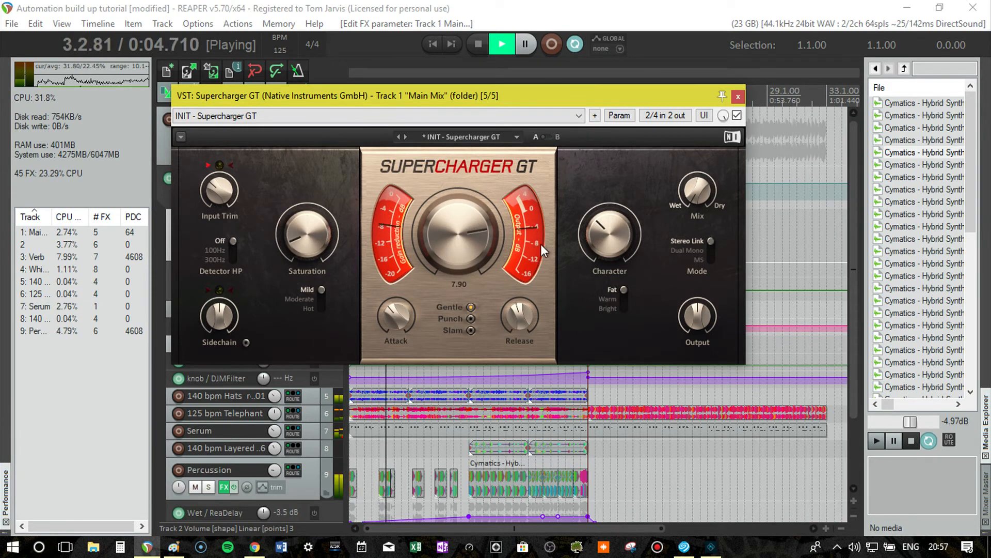
mouse_move(594, 250)
mouse_move(677, 212)
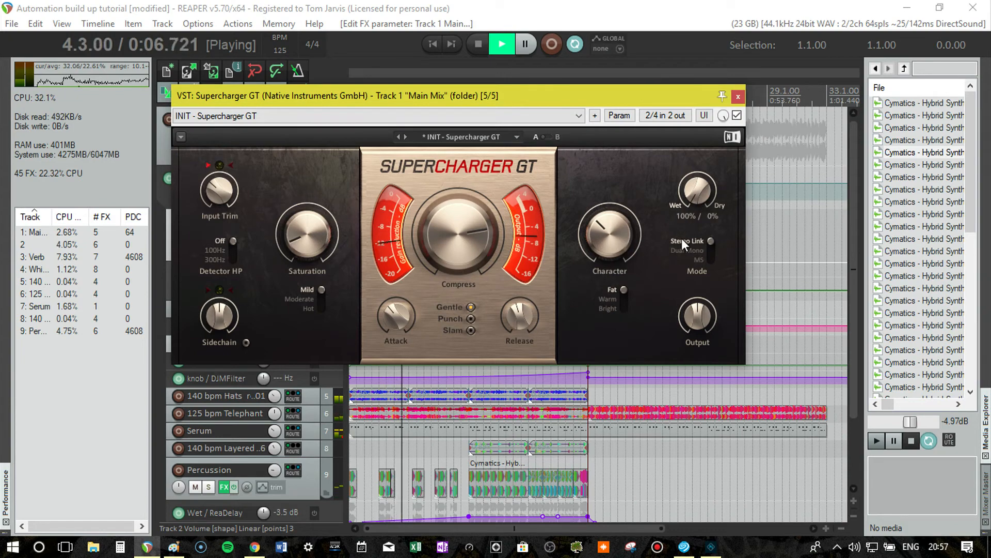
left_click(603, 410)
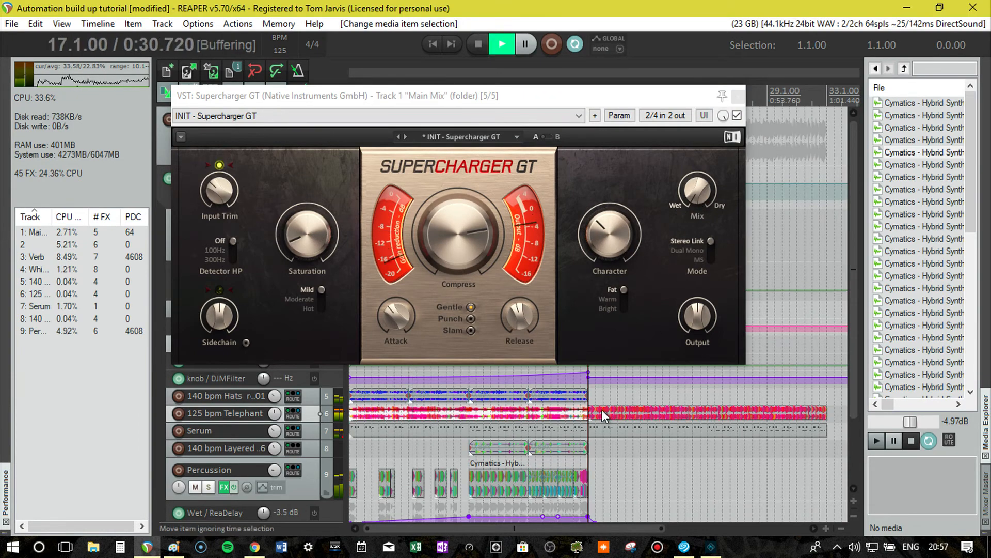
mouse_move(693, 194)
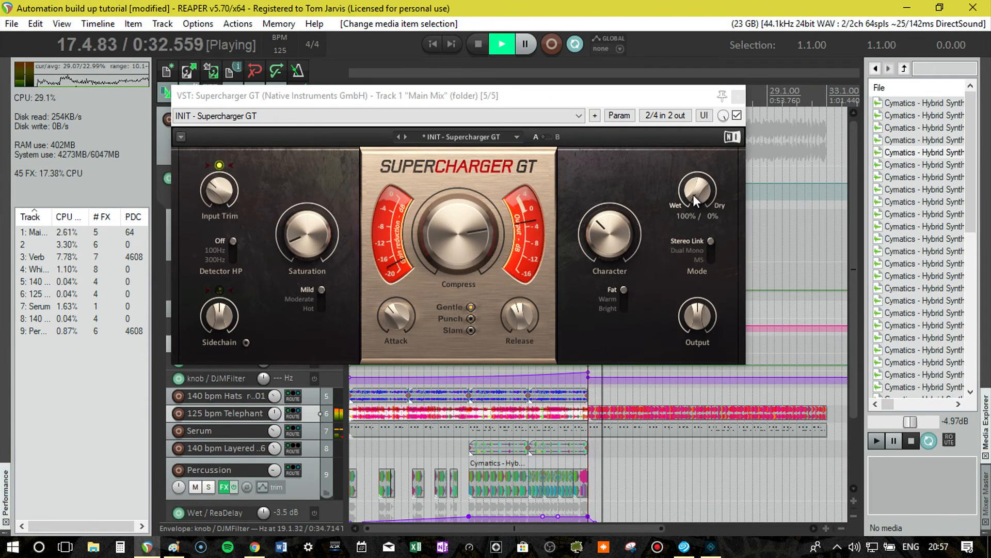
left_click_drag(693, 195, 696, 160)
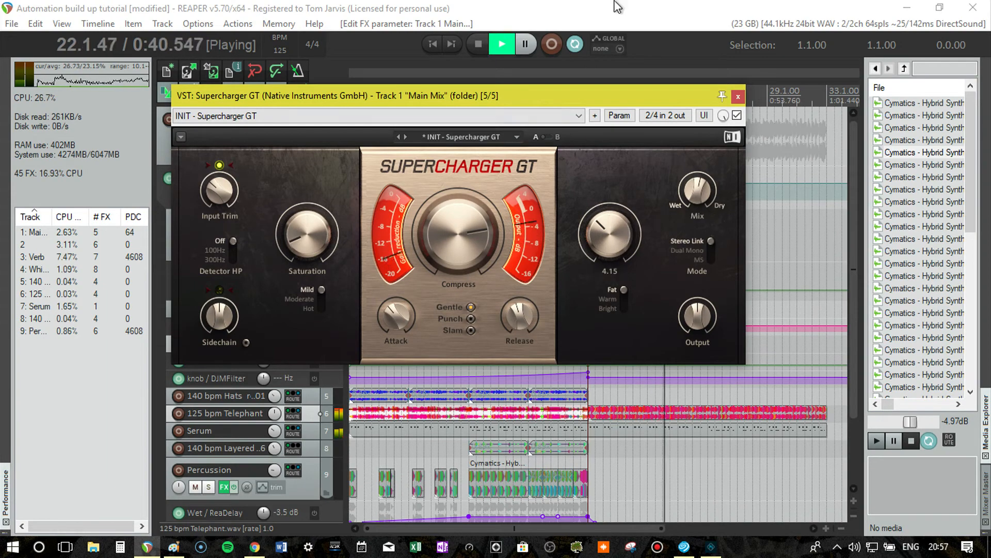
left_click(739, 97)
key("space")
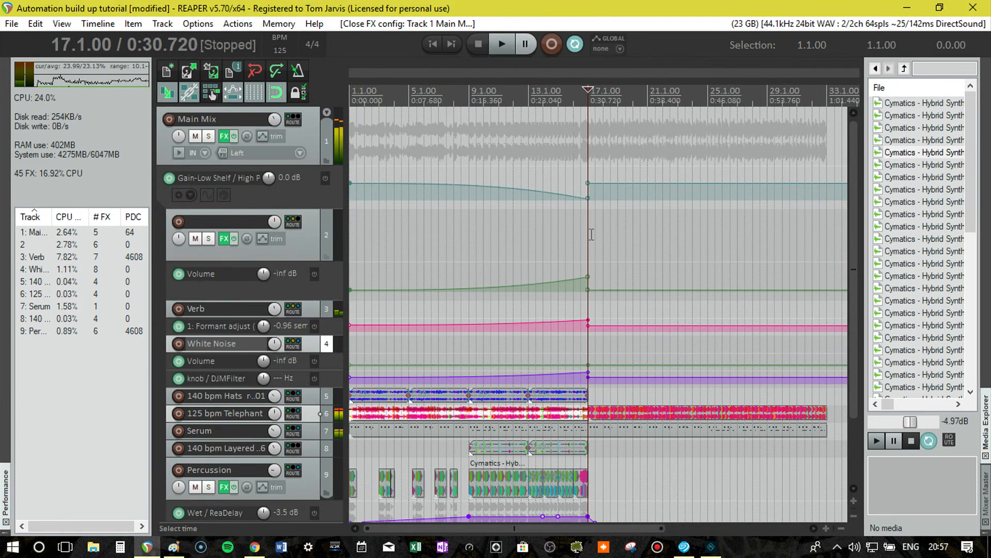
Show the Supercharger GT Wet envelope on the Main Mix track.
left_click(262, 136)
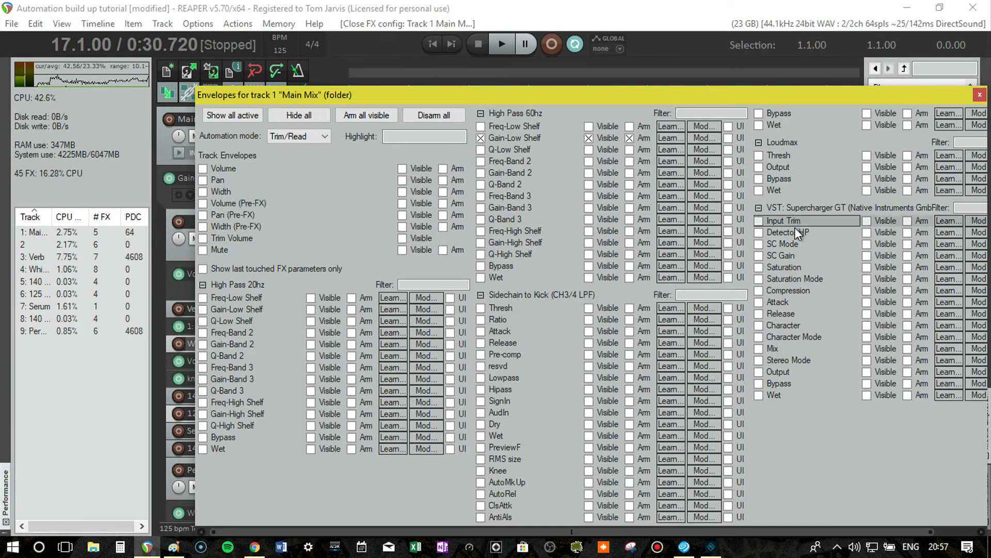
left_click(775, 398)
left_click(980, 95)
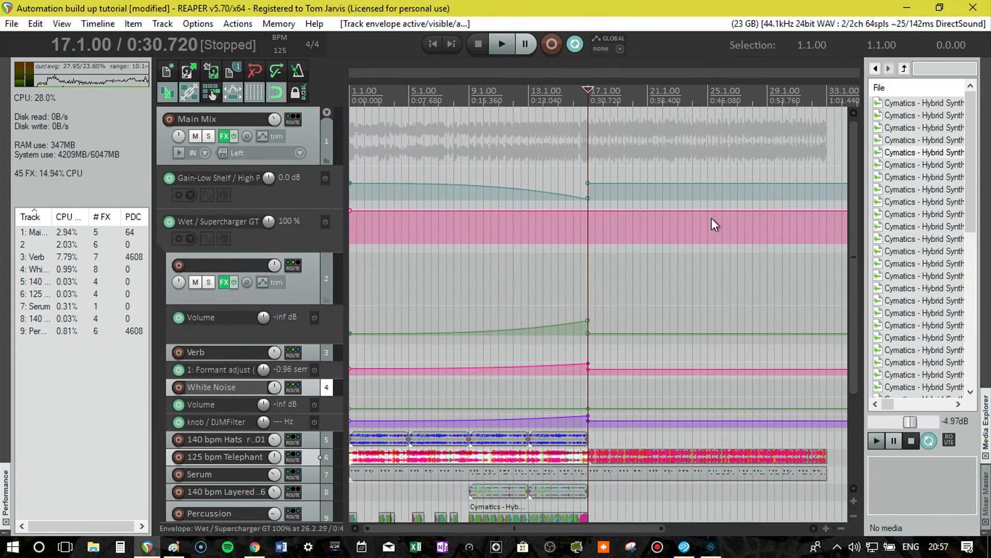
Add two points at bar 17 on the Supercharger GT Wet envelope, dropping the second to 38% for an instant change.
right_click(592, 214)
left_click(644, 198)
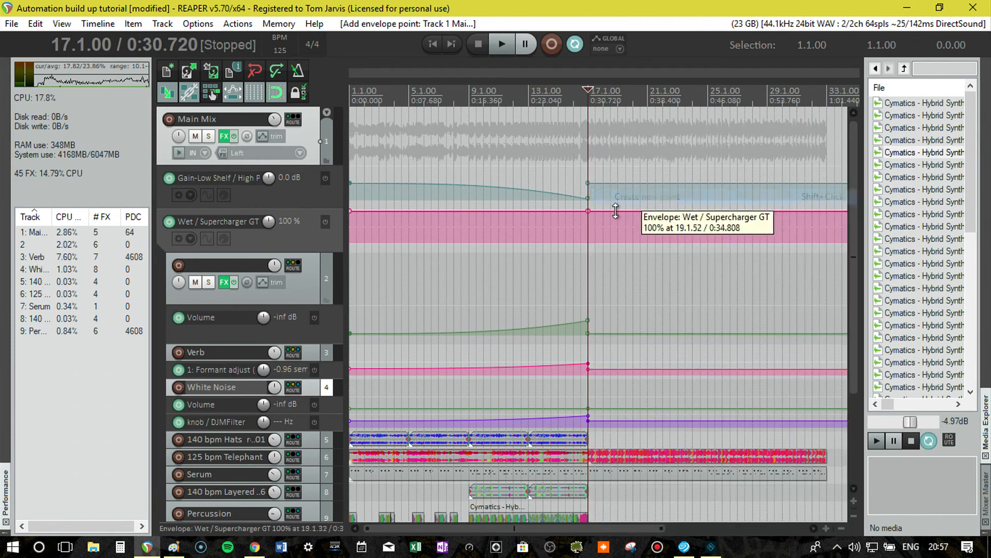
right_click(611, 213)
left_click(614, 197)
left_click_drag(611, 212, 596, 230)
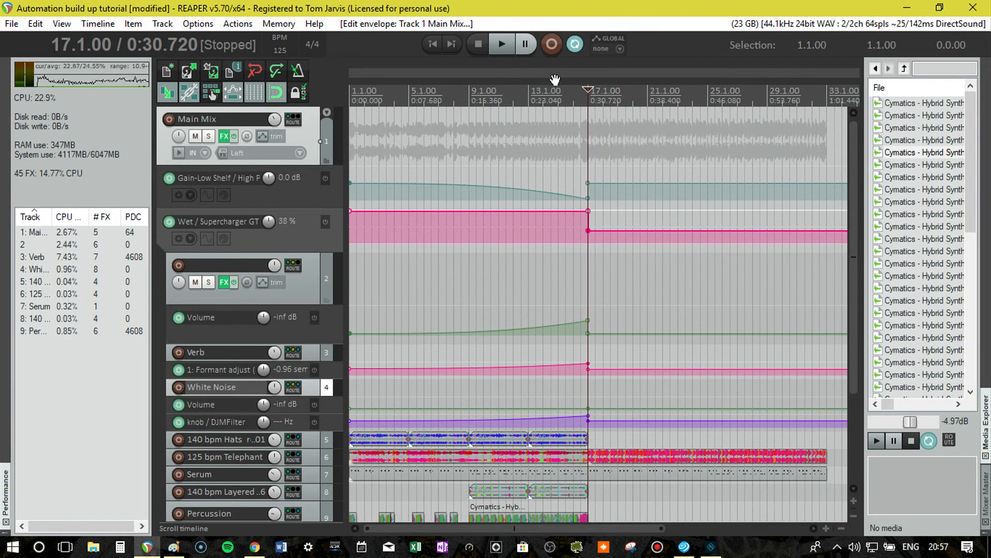
Audition the transition from bar 13 through the drop at bar 17.
left_click(541, 105)
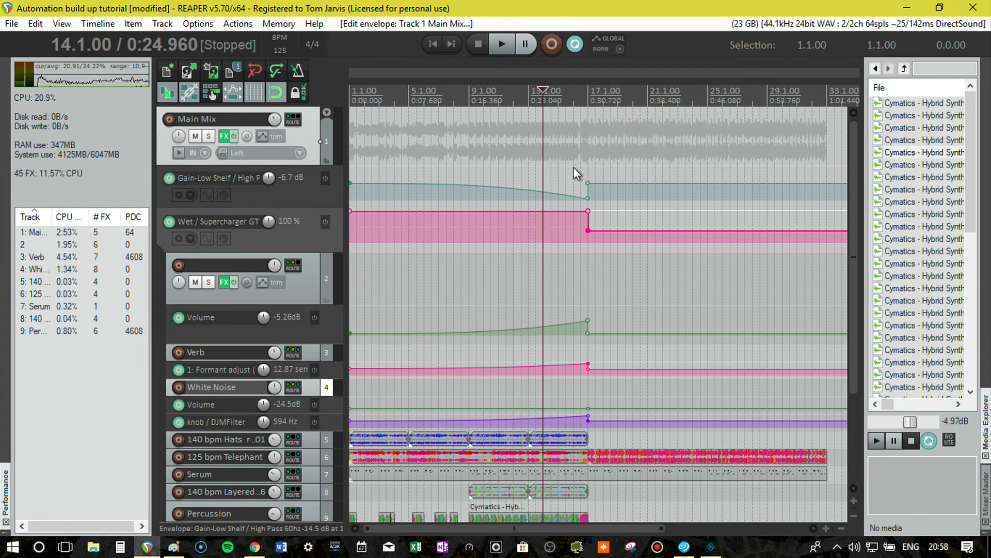
left_click(528, 102)
key("space")
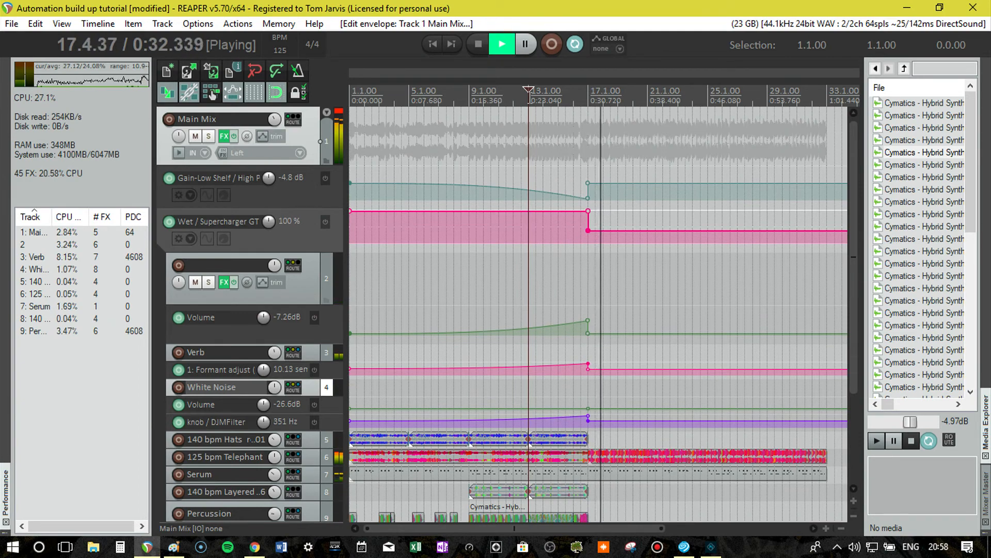
key("space")
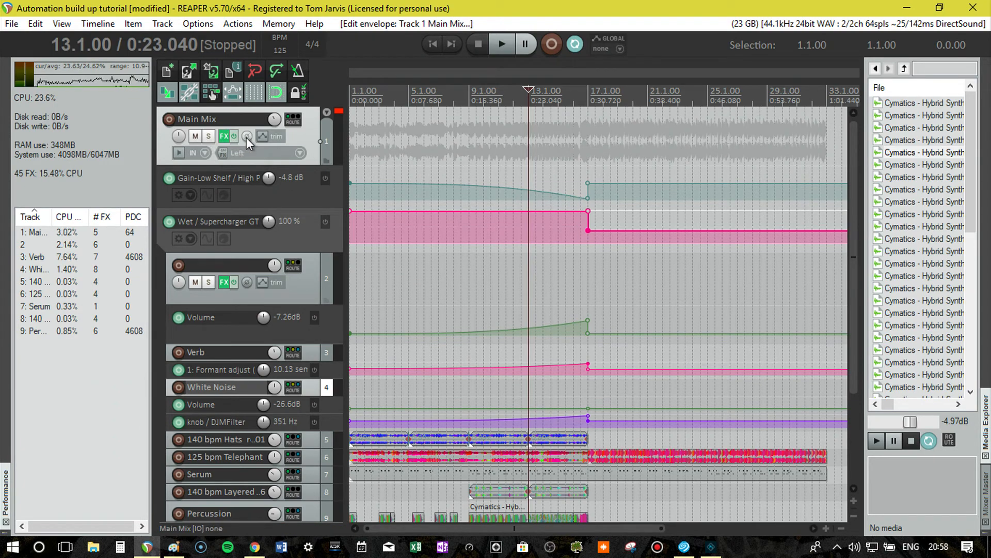
Show the Main Mix track's Volume envelope and add two points on it around bar 17.
left_click(262, 137)
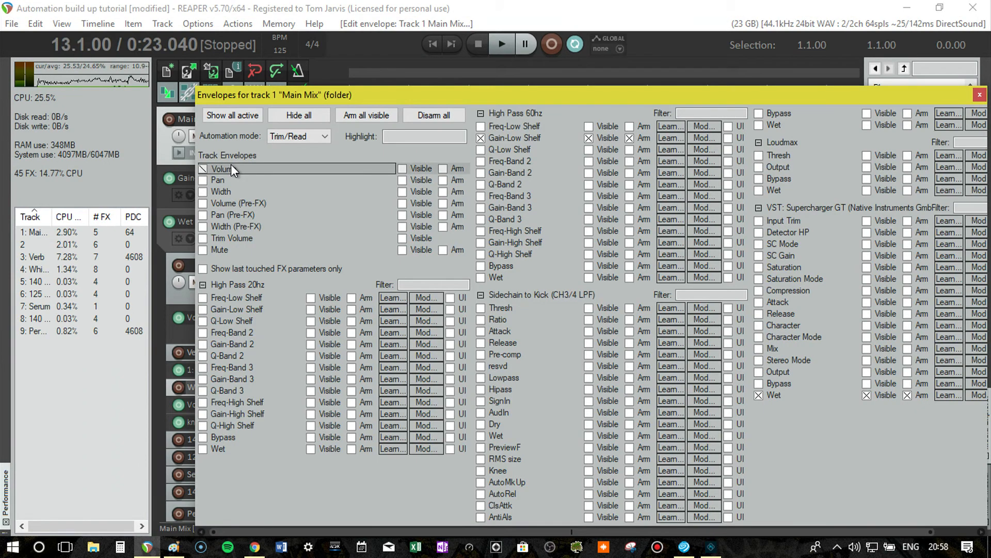
left_click(980, 95)
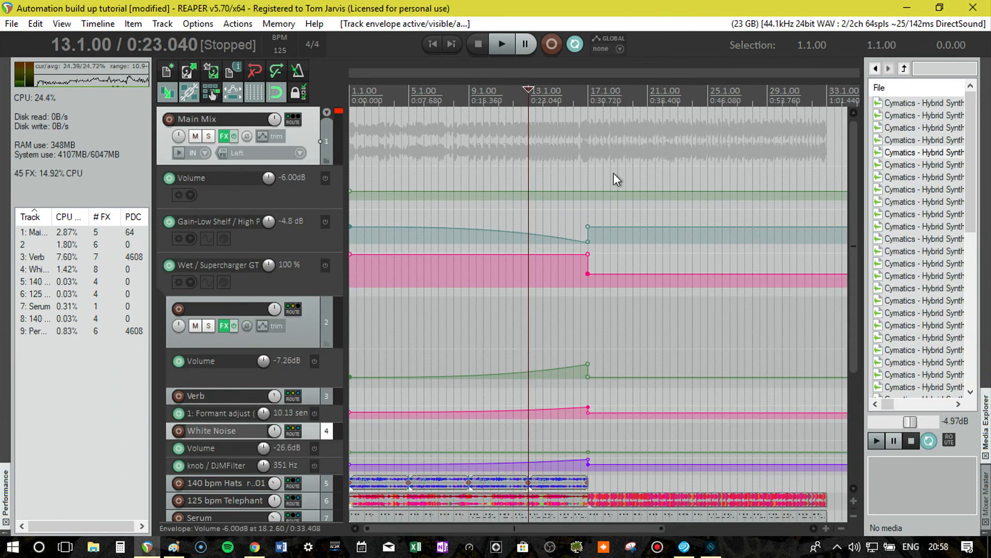
right_click(588, 194)
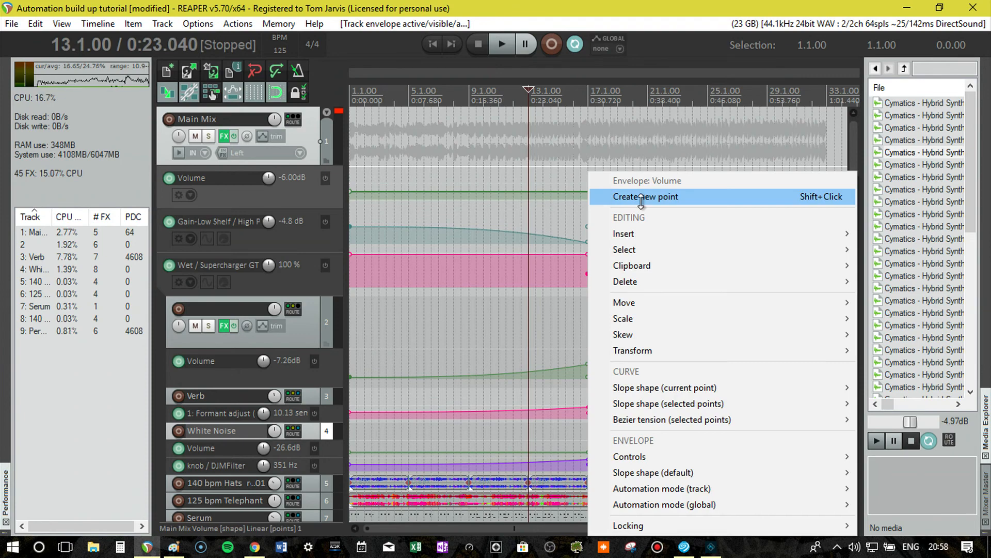
left_click(641, 201)
right_click(580, 194)
left_click(642, 197)
Enlarge the Main Mix volume envelope lane and lower the build-up section to about -14 dB, stepping back up at 17.3.
left_click_drag(542, 193, 596, 195)
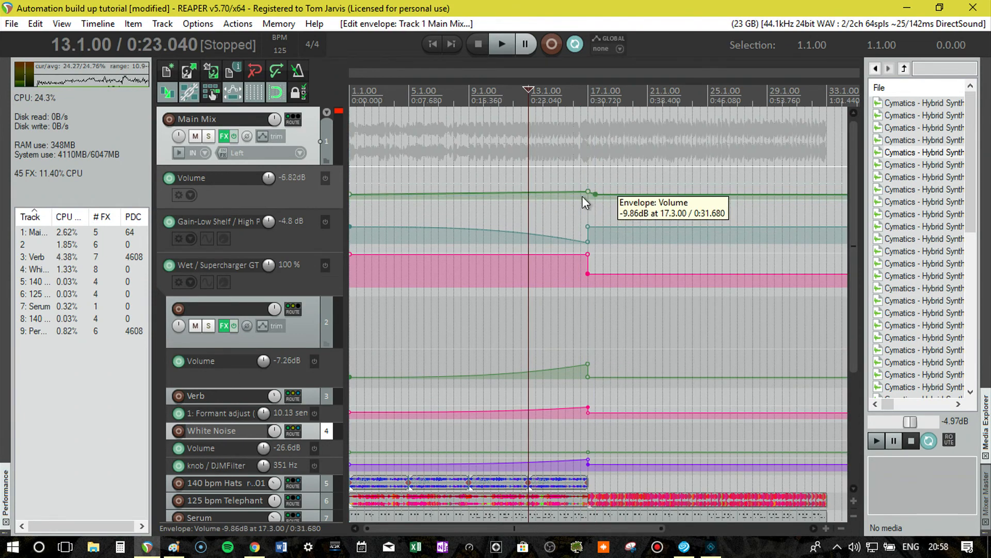
left_click_drag(308, 208, 306, 301)
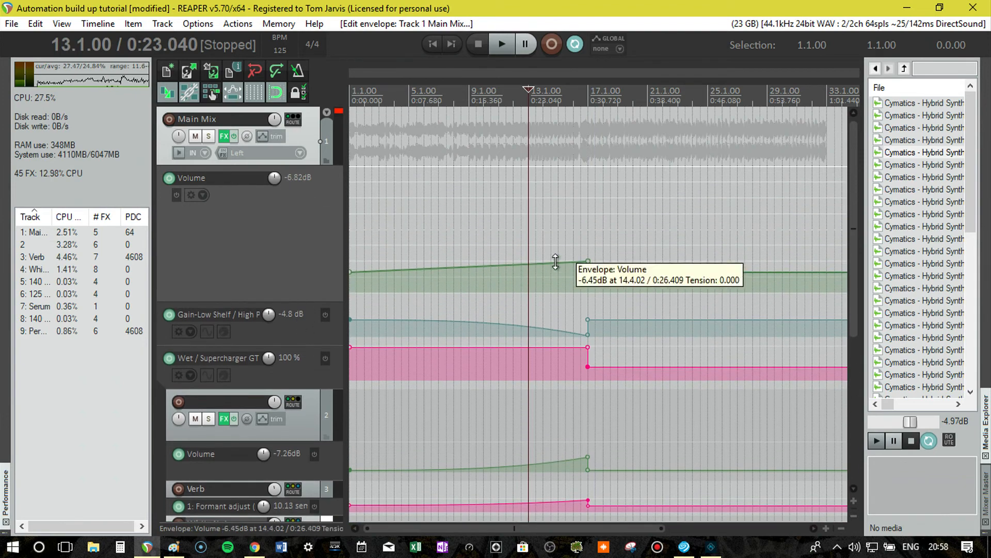
left_click_drag(589, 260, 559, 279)
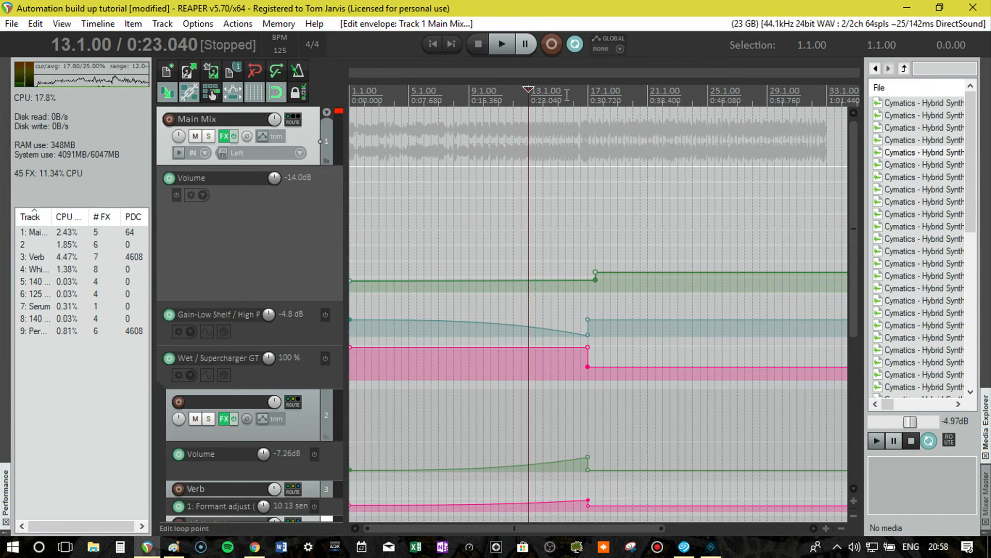
Move the Main Mix volume step from 17.3 back to bar 17 and audition the drop from bar 13.
key("space")
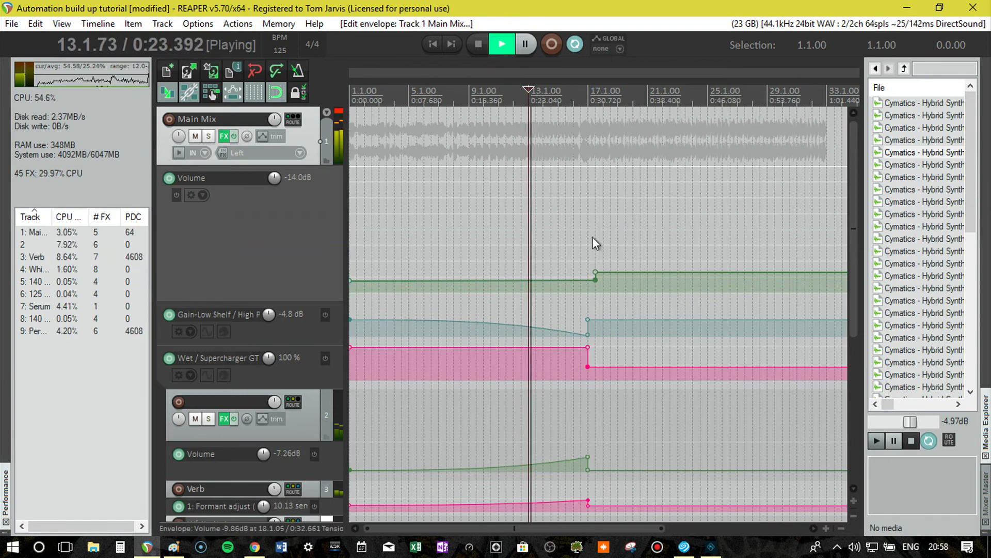
key("space")
left_click_drag(596, 277, 588, 278)
key("space")
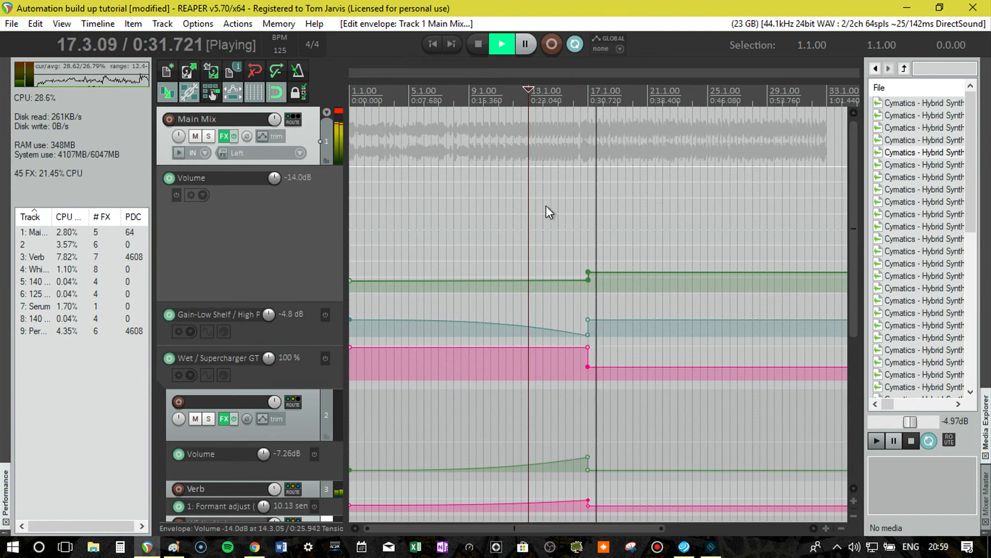
key("space")
Raise the Main Mix volume envelope's start point to about -9.9 dB, curve its descent to bar 17, and audition from bar 13.
mouse_move(348, 282)
left_mouse_down()
mouse_move(348, 264)
mouse_move(348, 275)
left_mouse_up()
right_click(350, 274)
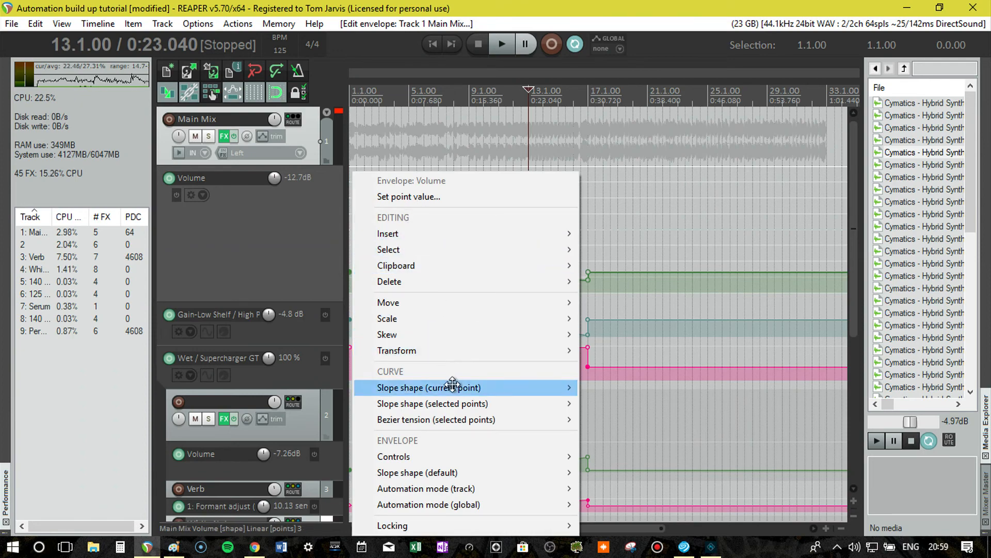
mouse_move(455, 386)
left_click(633, 450)
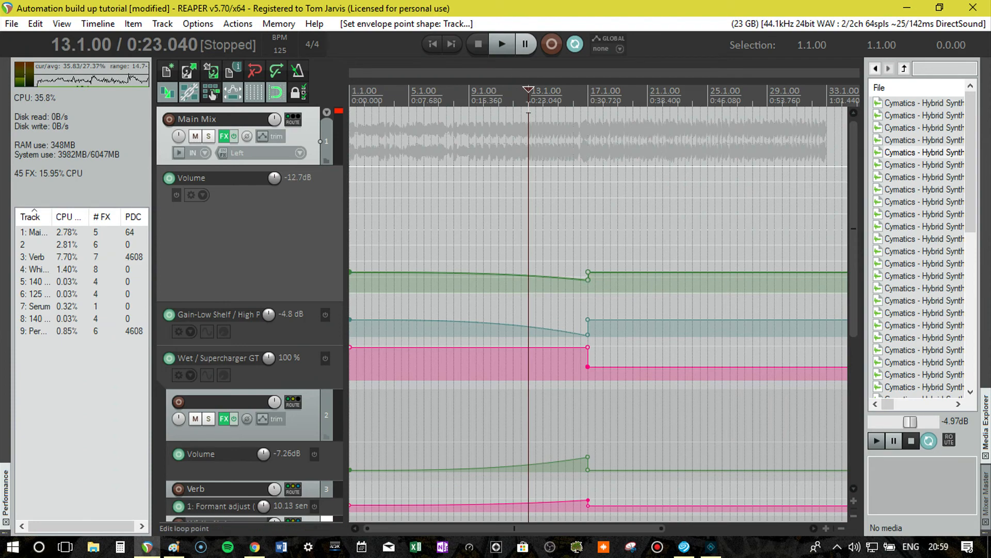
key("space")
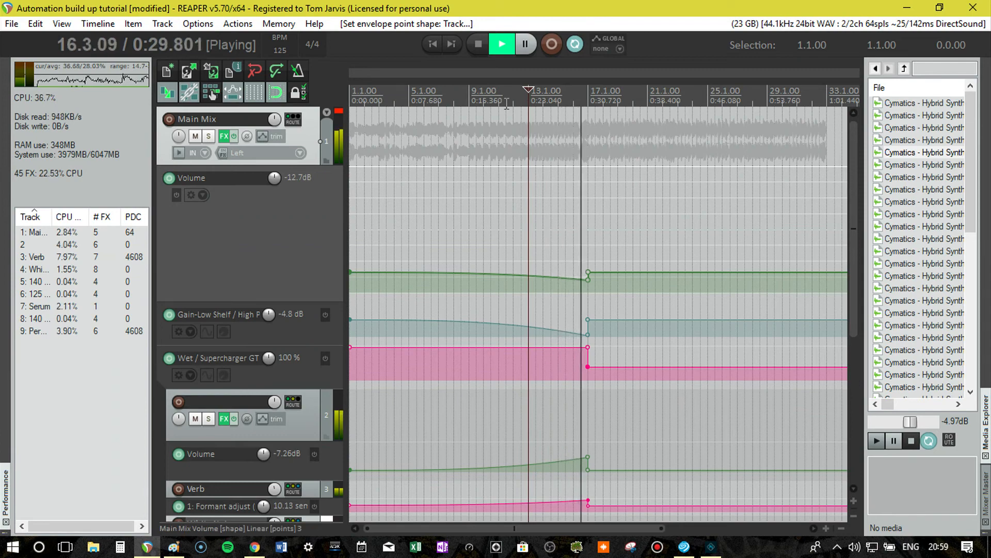
key("space")
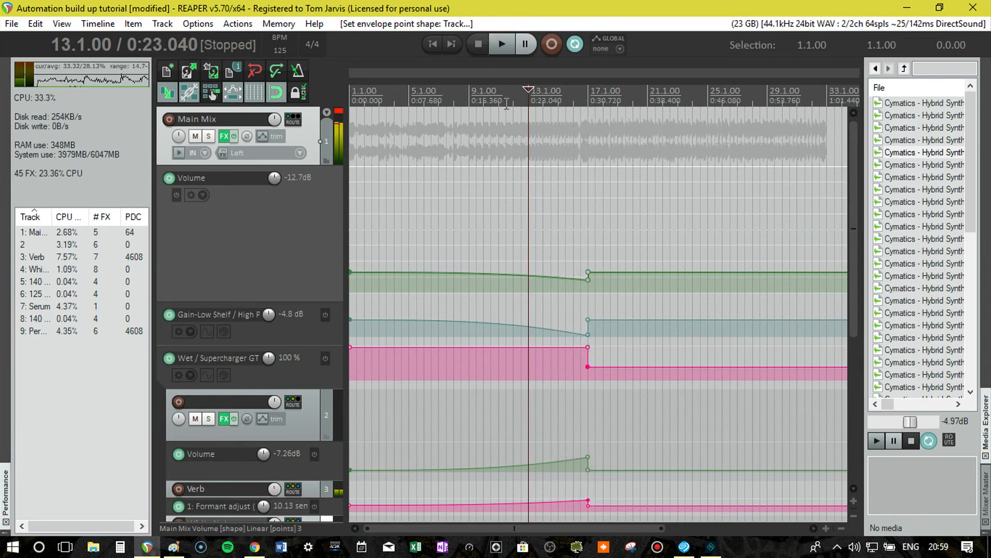
Fine-tune the depth of the Main Mix volume dip at bar 17, auditioning the drop from bar 13 after each change.
left_click_drag(588, 279, 590, 289)
key("space")
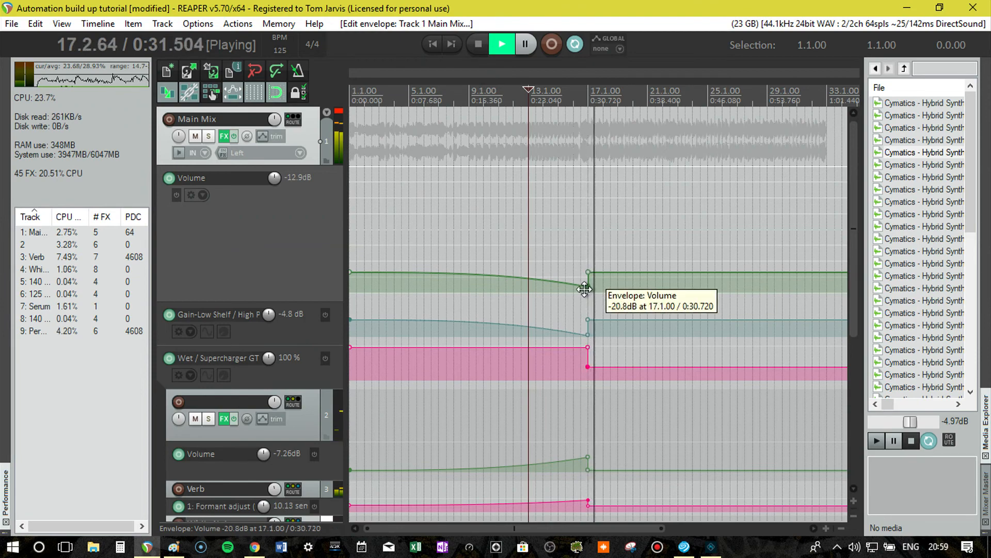
key("space")
left_click_drag(588, 286, 589, 282)
key("space")
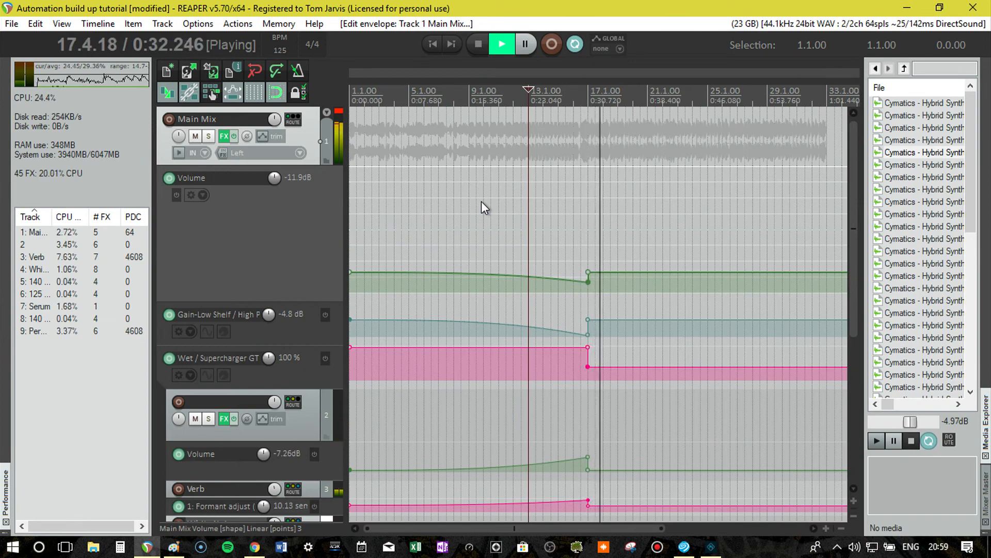
key("space")
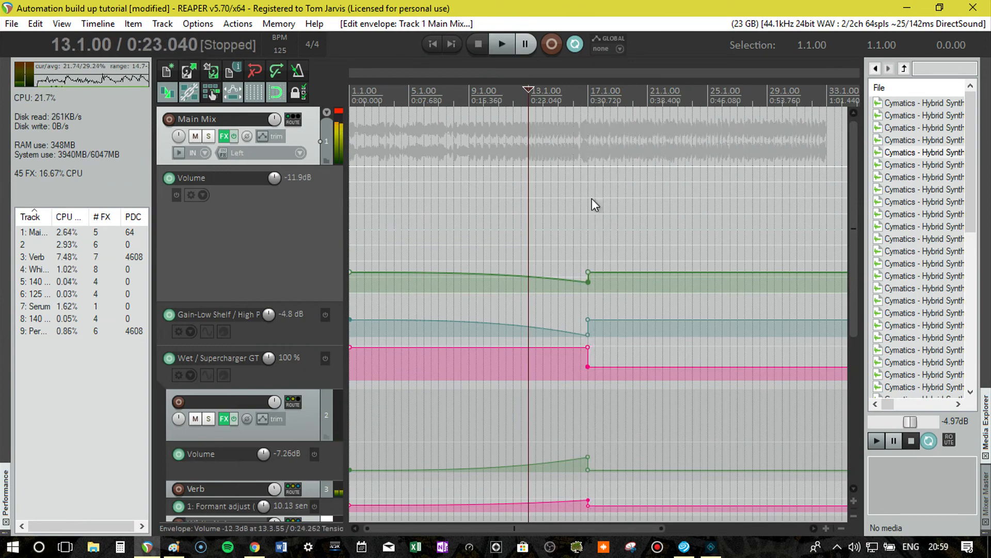
Bypass the effects on the 140 bpm Hats and 125 bpm Telephant tracks and mute the Percussion track.
left_click_drag(855, 203, 819, 385)
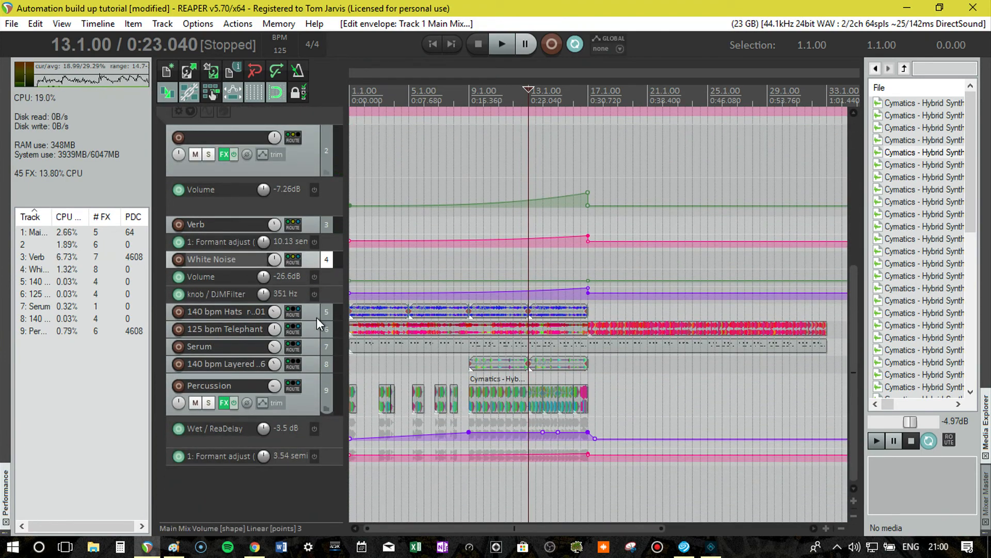
left_click_drag(316, 320, 315, 344)
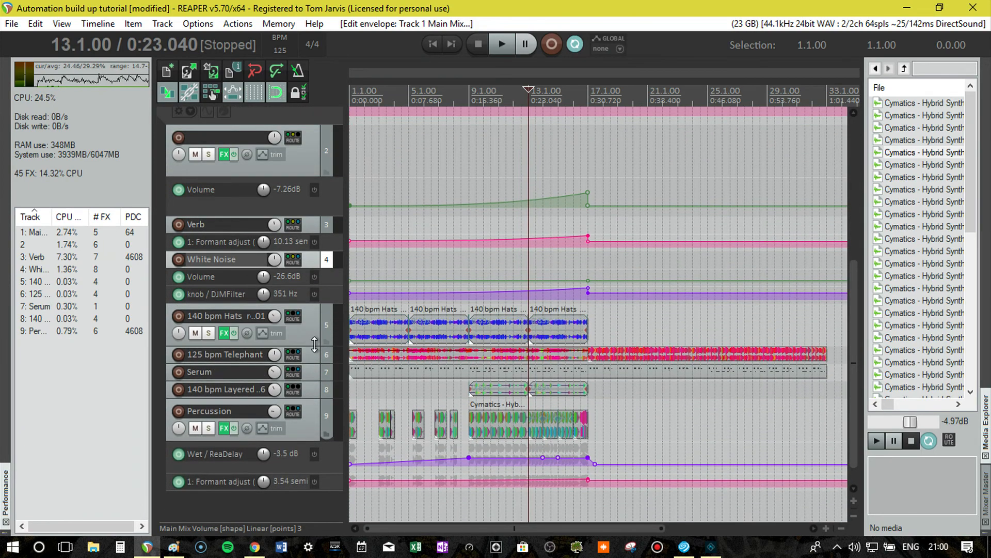
left_click(236, 334)
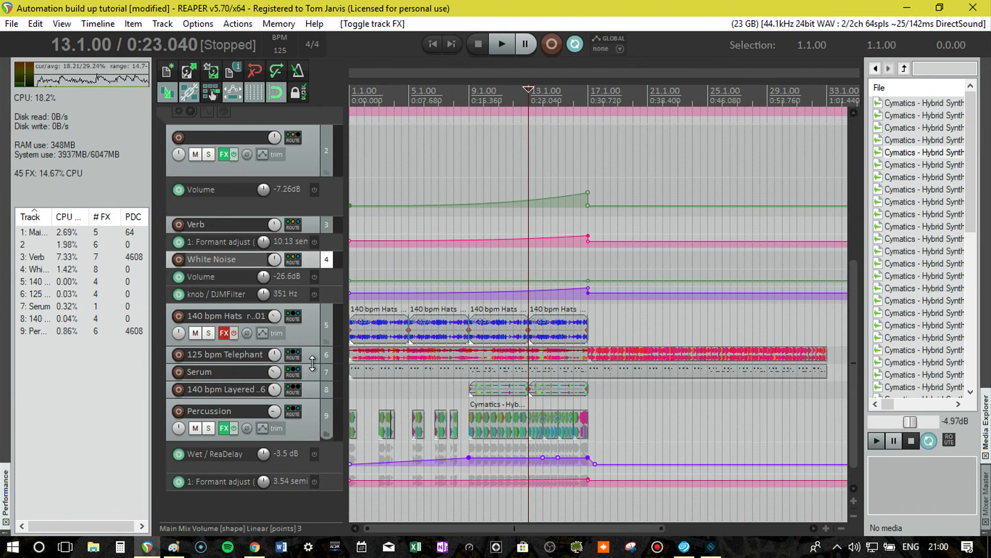
left_click_drag(312, 363, 237, 388)
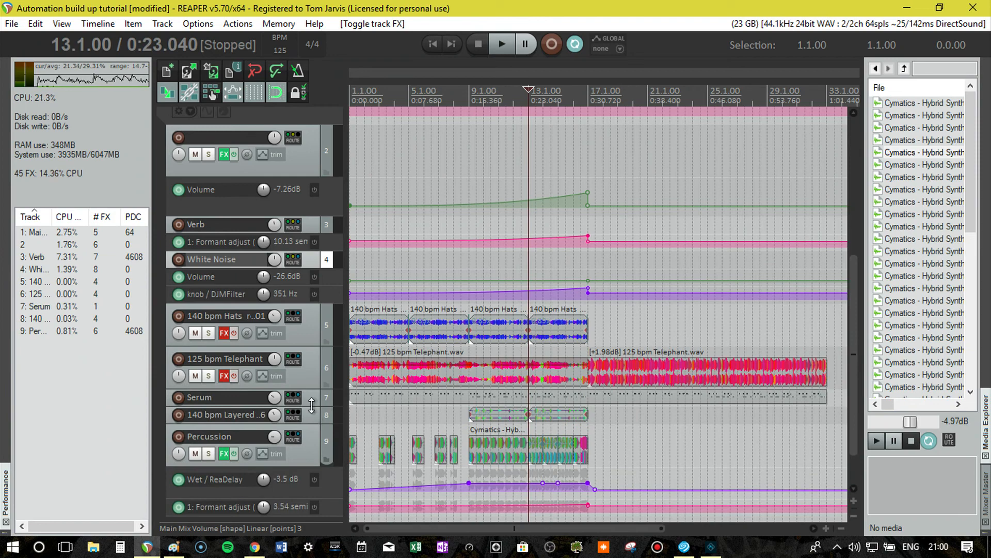
left_click_drag(313, 423, 306, 442)
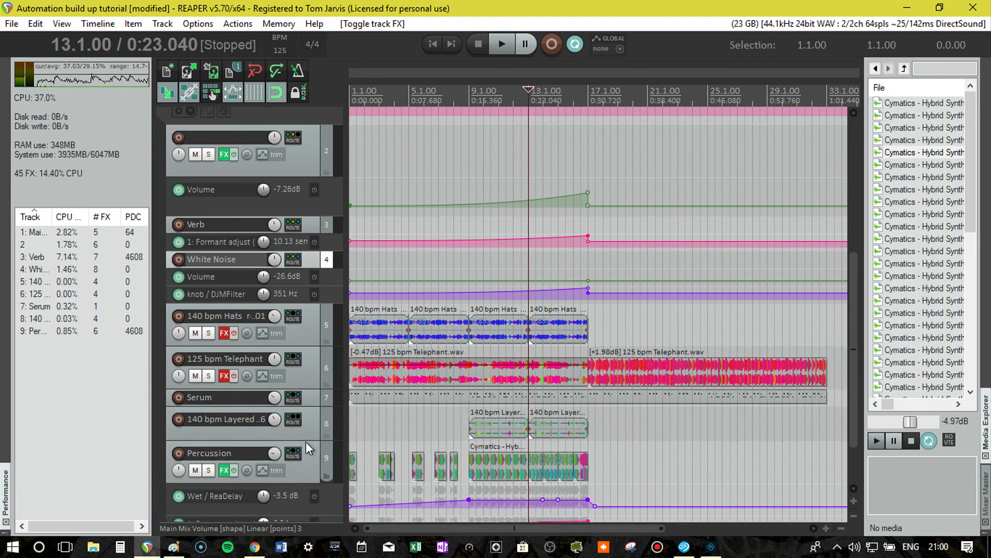
left_click(196, 470)
Play the project from the start while muting the unnamed track 2 and bypassing the Main Mix effects.
key("Home")
key("space")
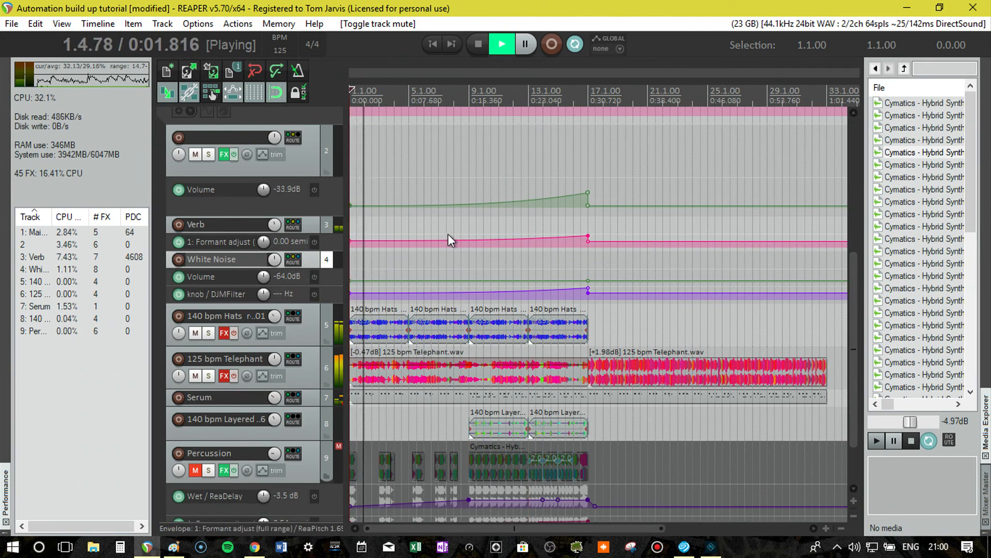
left_click_drag(848, 271, 852, 126)
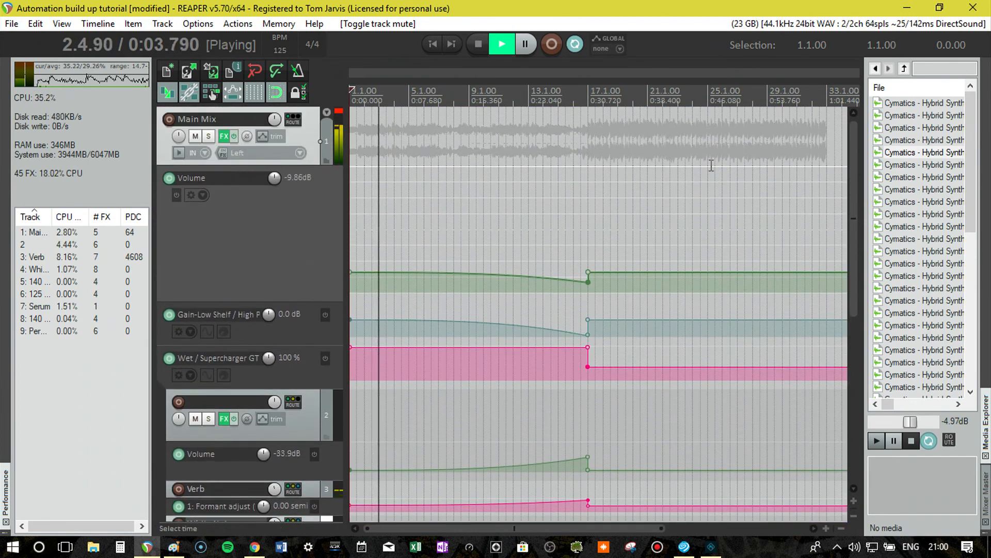
left_click(196, 417)
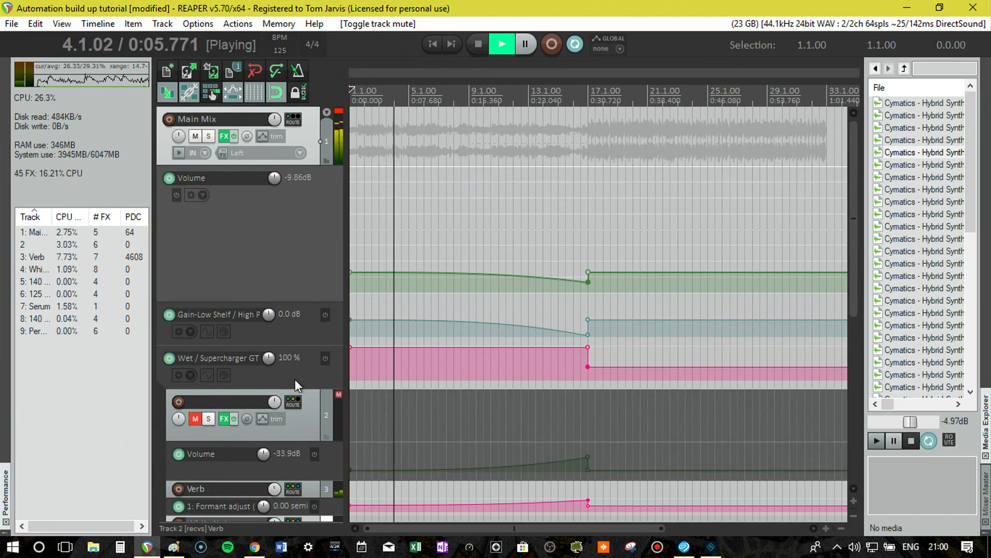
scroll(311, 414, "down", 3)
scroll(211, 73, "up", 3)
scroll(243, 159, "up", 3)
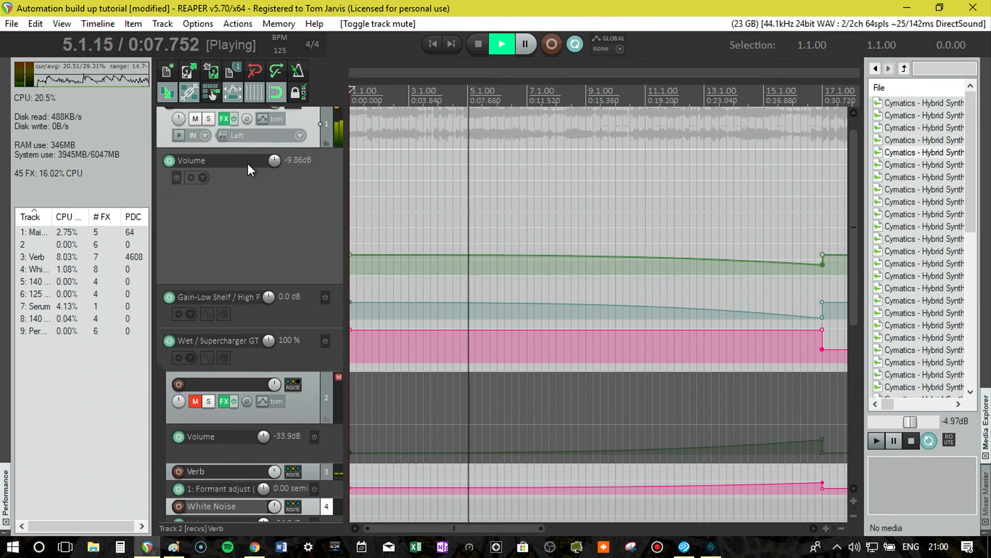
left_click(234, 122)
scroll(256, 243, "down", 8)
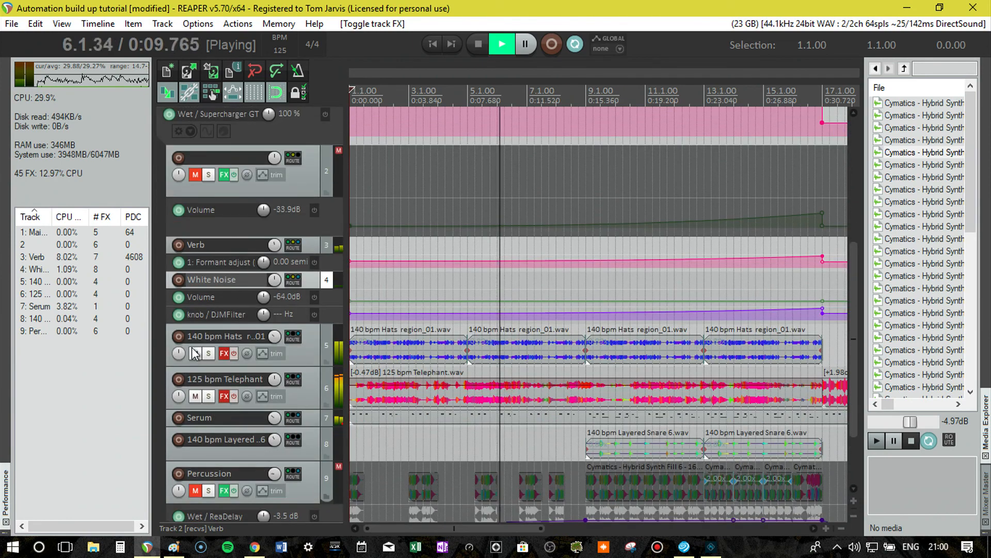
Mute the Verb and White Noise tracks and listen to the dry build-up up to bar 17.
left_click_drag(255, 253, 255, 288)
left_click(195, 266)
left_click_drag(312, 345, 312, 380)
left_click(199, 358)
scroll(321, 345, "down", 7)
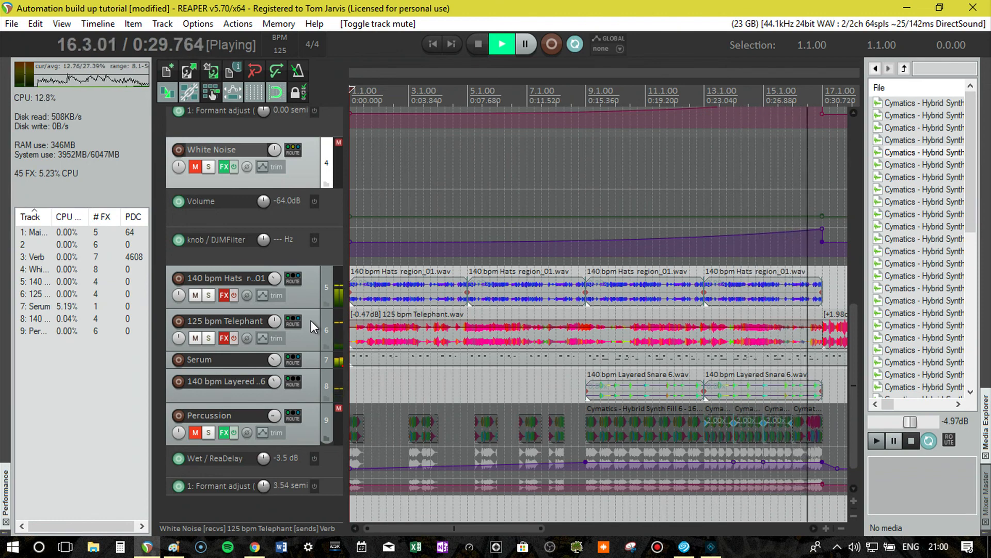
key("space")
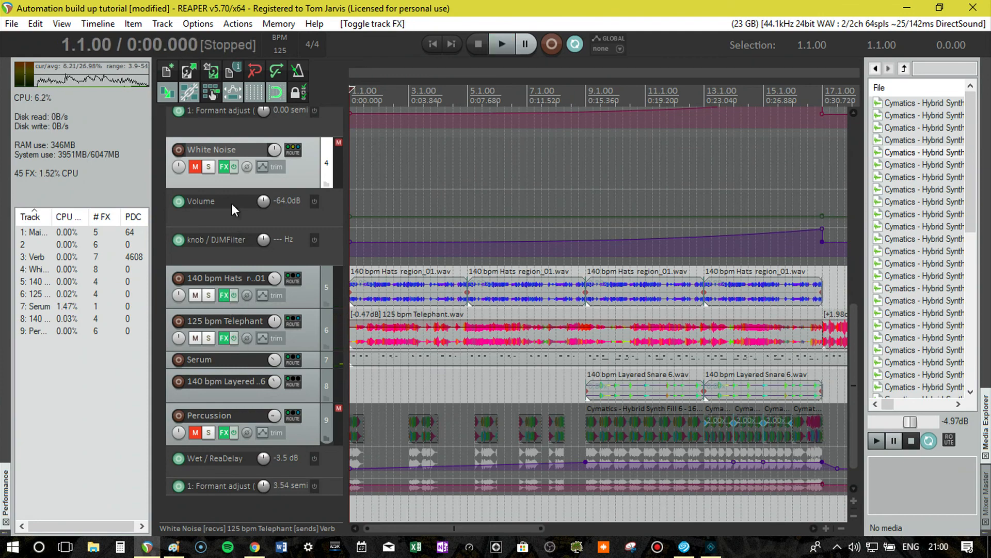
Unmute the White Noise, Verb and unnamed track 2, and re-enable the Main Mix effects.
left_click(195, 167)
left_click(191, 442)
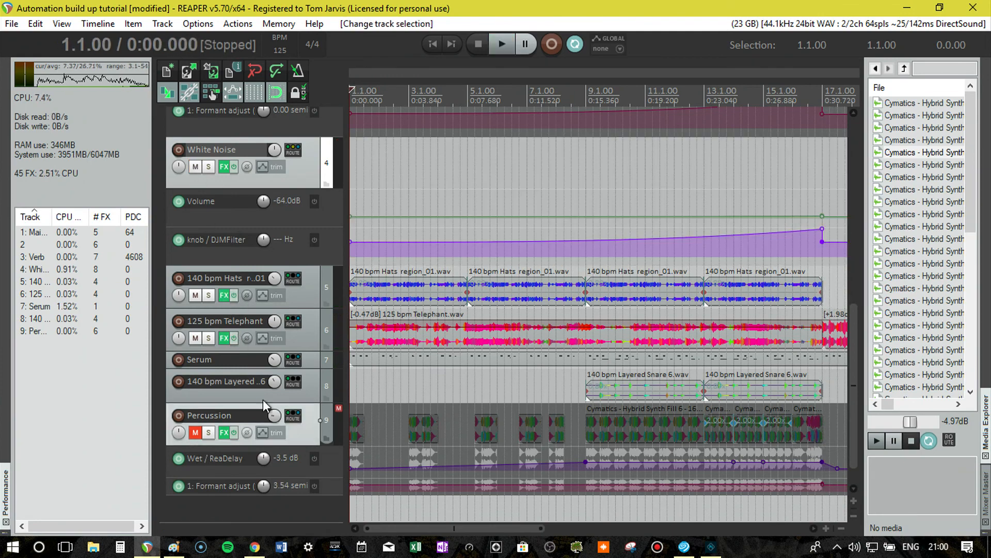
scroll(357, 365, "up", 5)
scroll(317, 356, "up", 3)
scroll(317, 356, "up", 3)
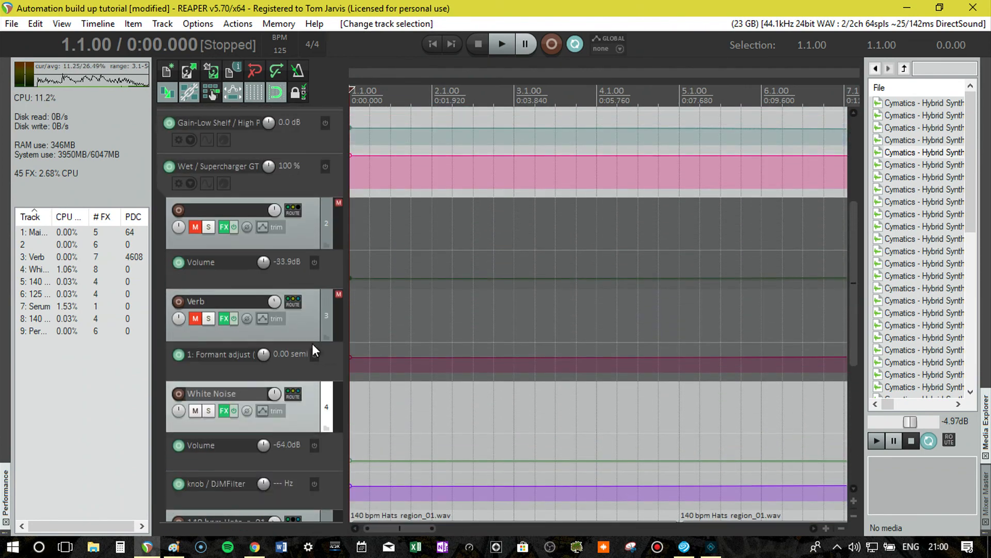
left_click(196, 318)
left_click(195, 228)
scroll(336, 270, "up", 7)
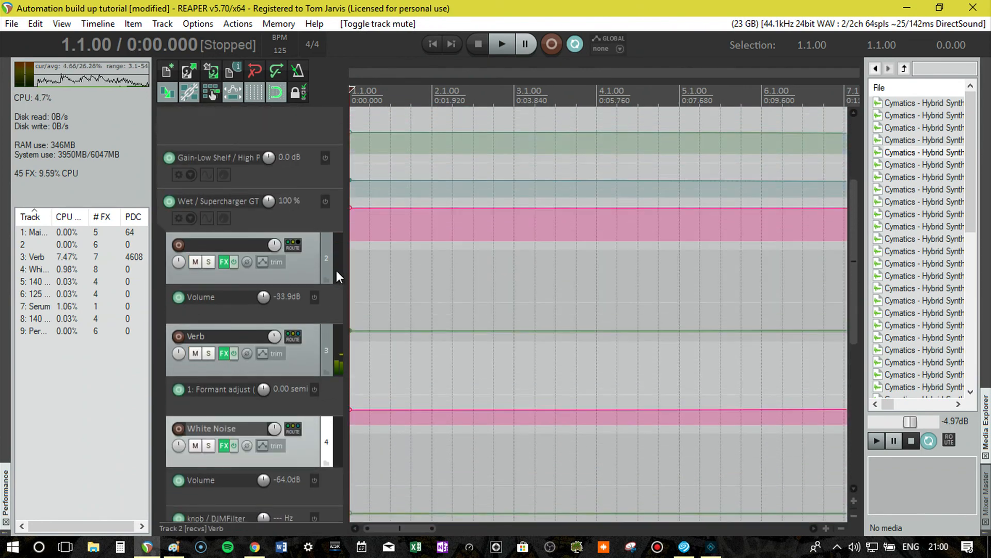
left_click(233, 130)
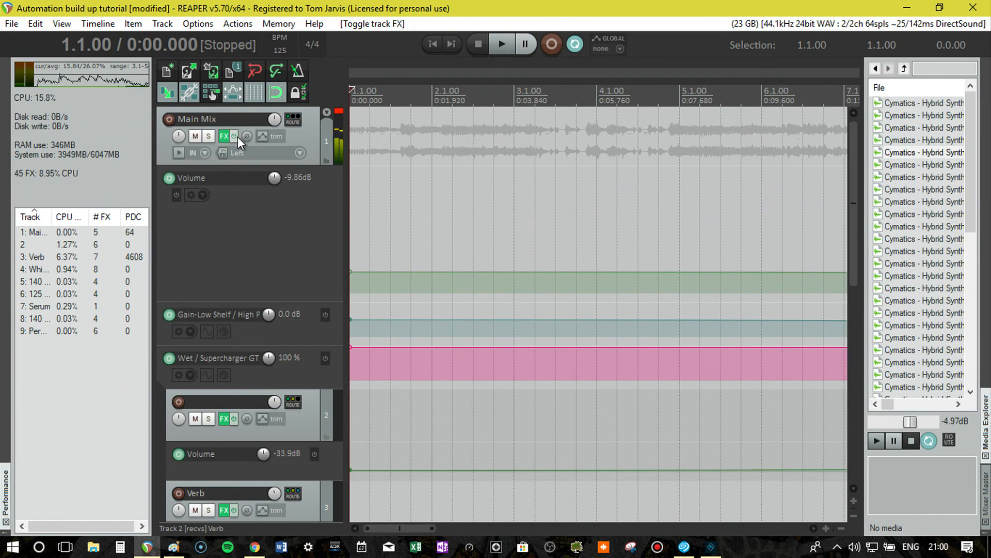
Audition the processed build-up from bar 13 through the drop at bar 17 for comparison with the dry version.
scroll(314, 295, "down", 7)
scroll(682, 219, "down", 4)
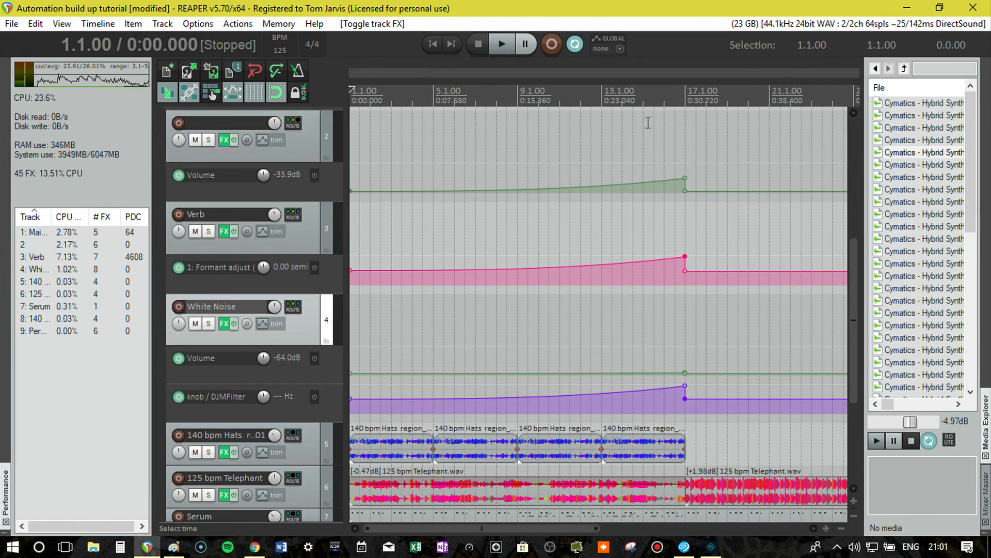
left_click(602, 93)
key("space")
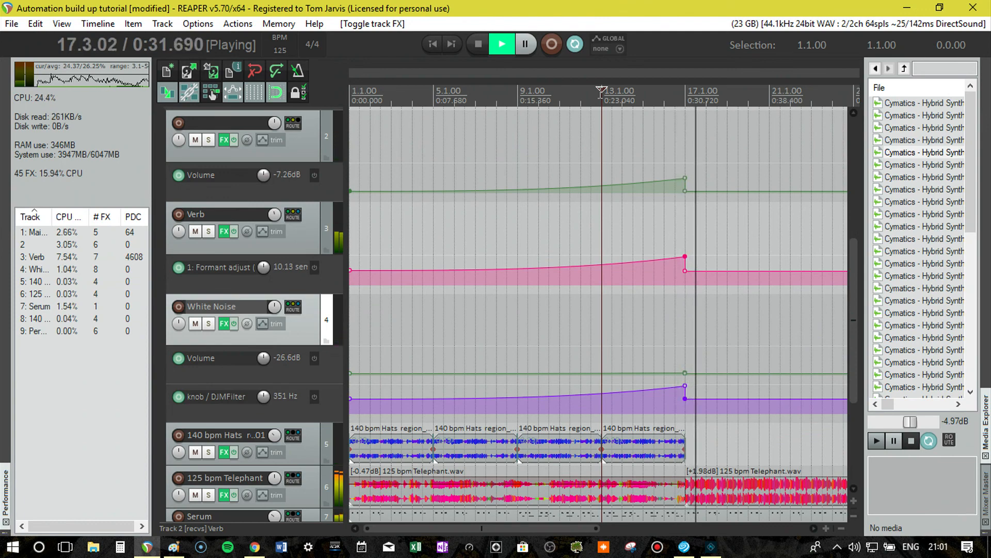
key("space")
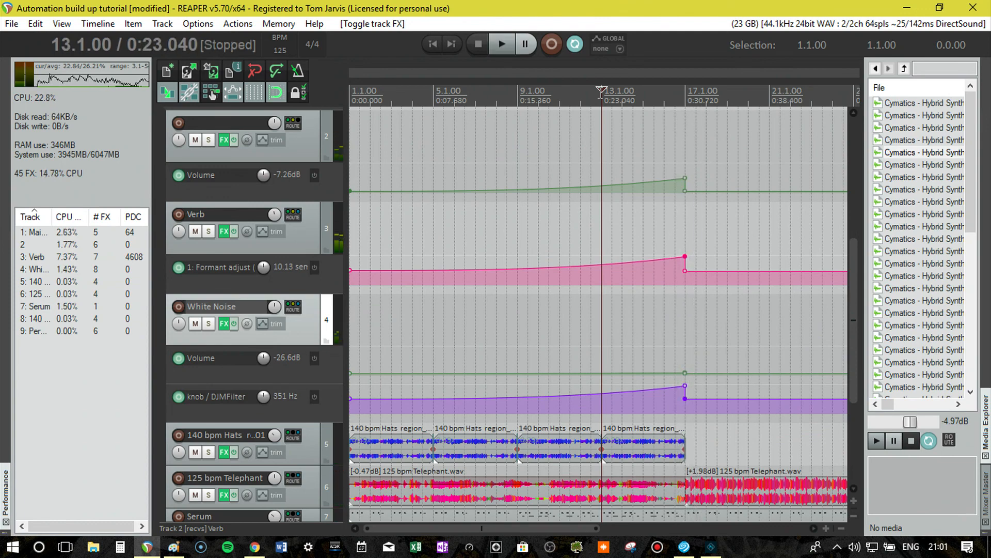